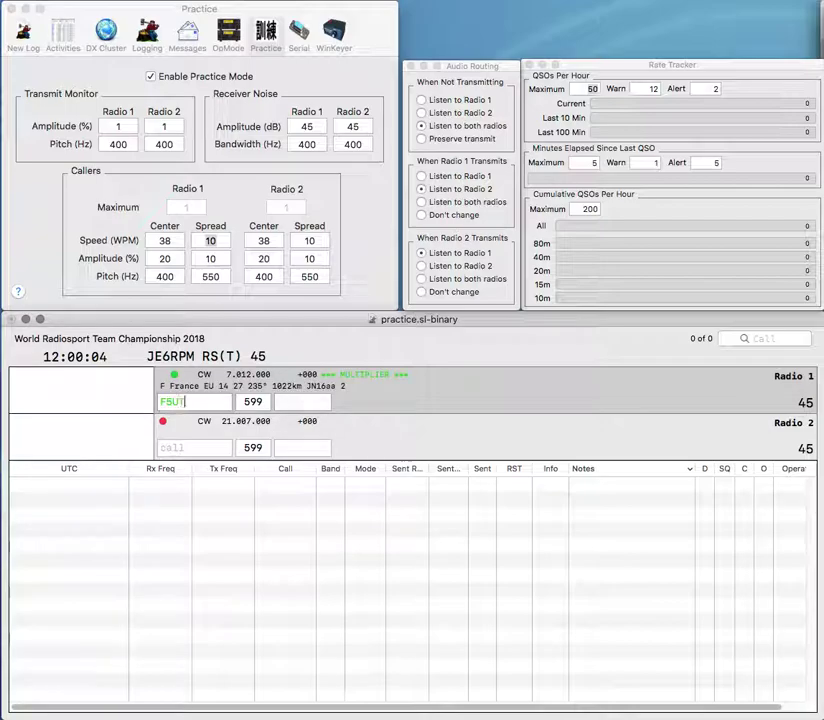
text(N)
key(Return)
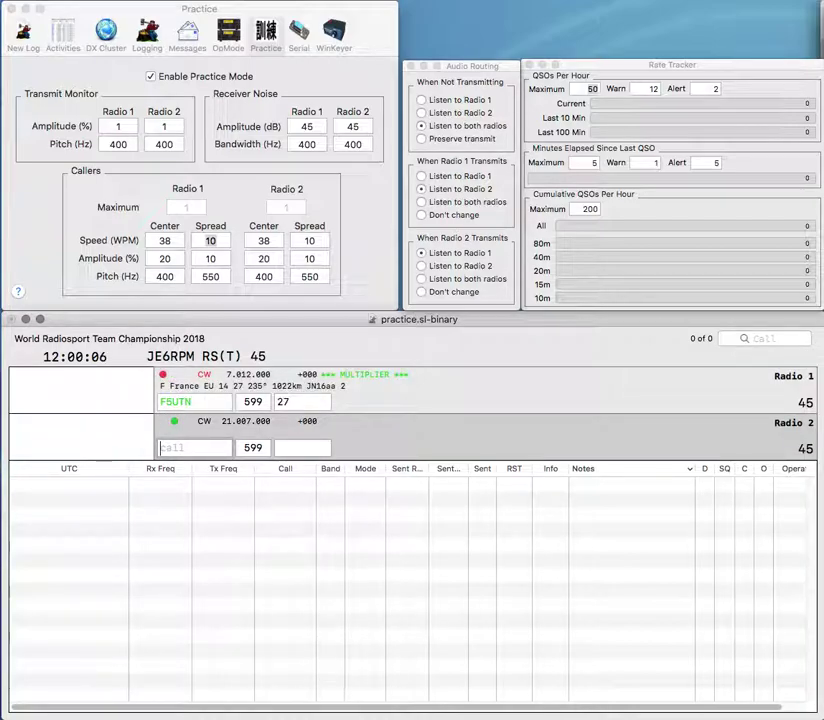
text(IK8OJJ)
key(Return)
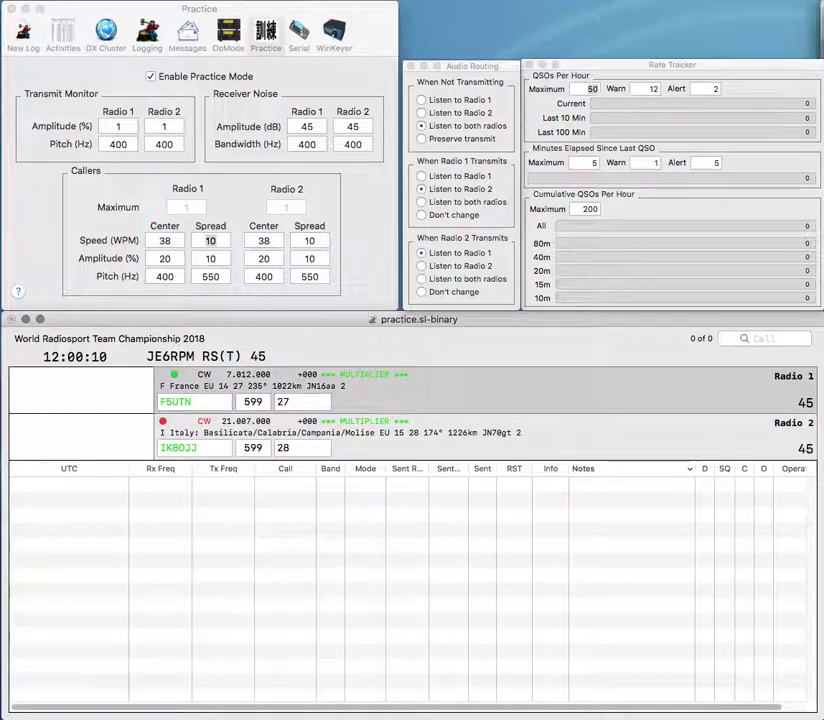
key(Return)
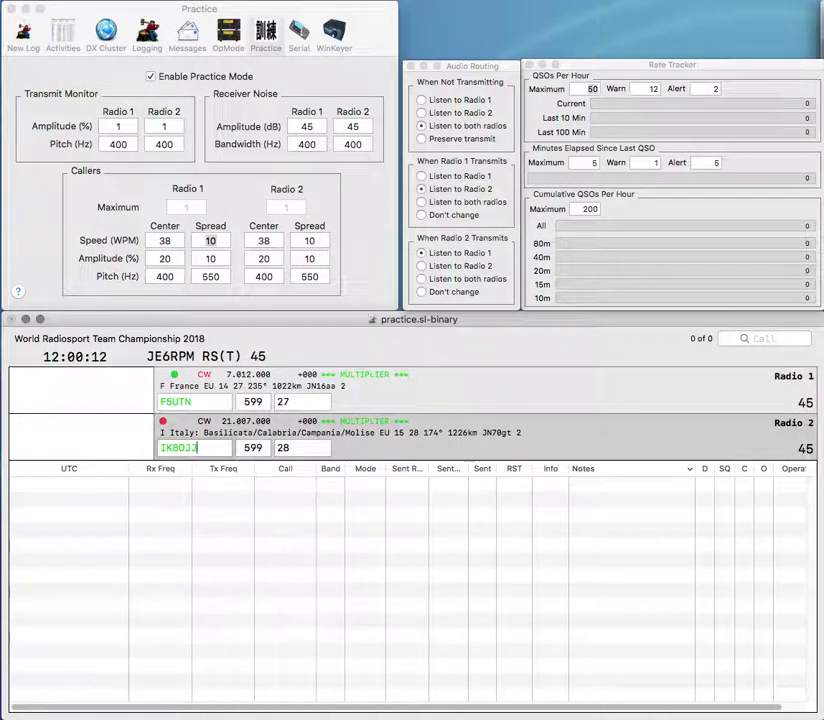
key(Return)
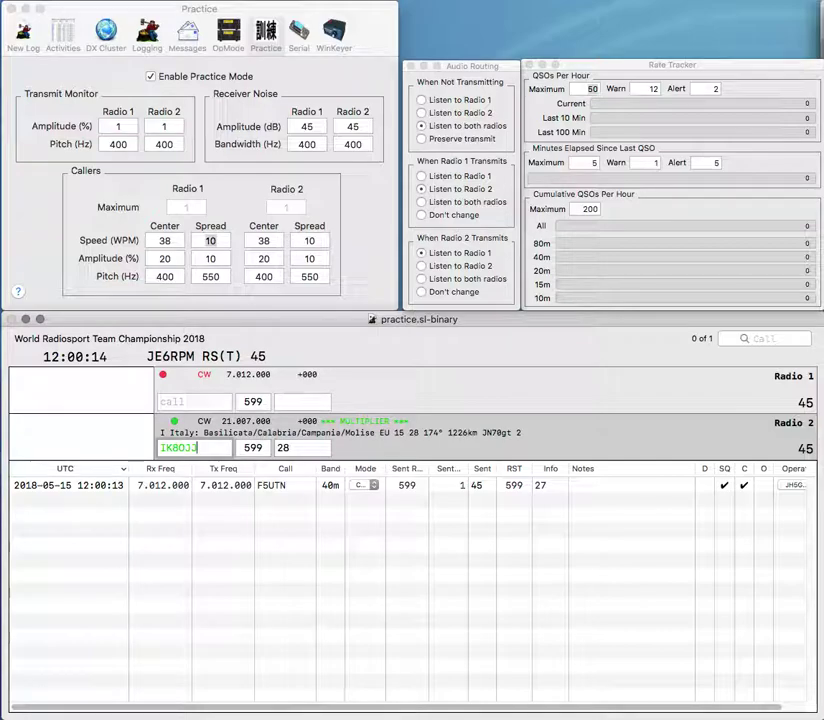
key(Return)
Enter and log contacts with W8ASA on Radio 1 and NA5Z on Radio 2.
text(W8ASA)
key(Return)
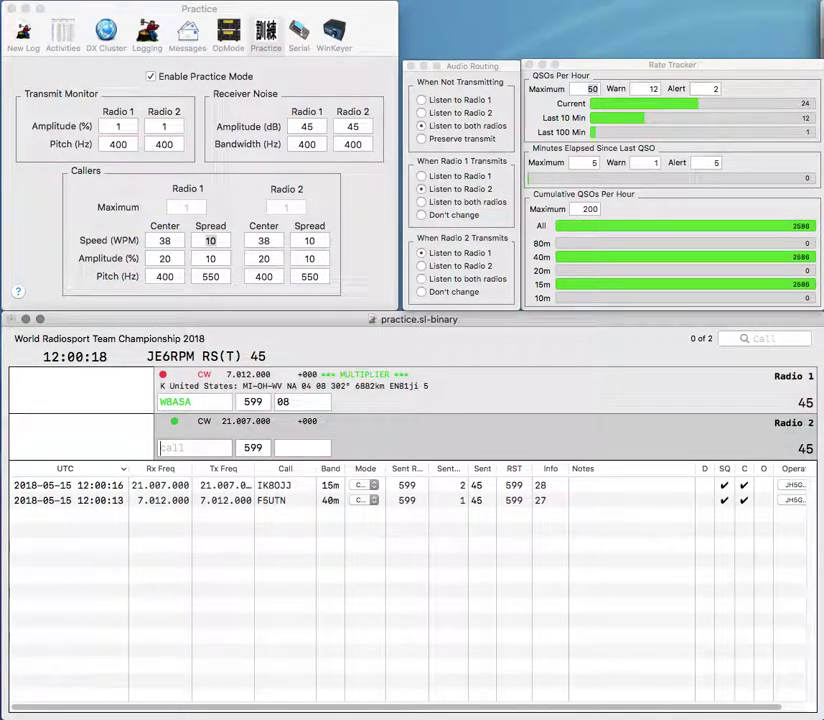
text(NA5Z)
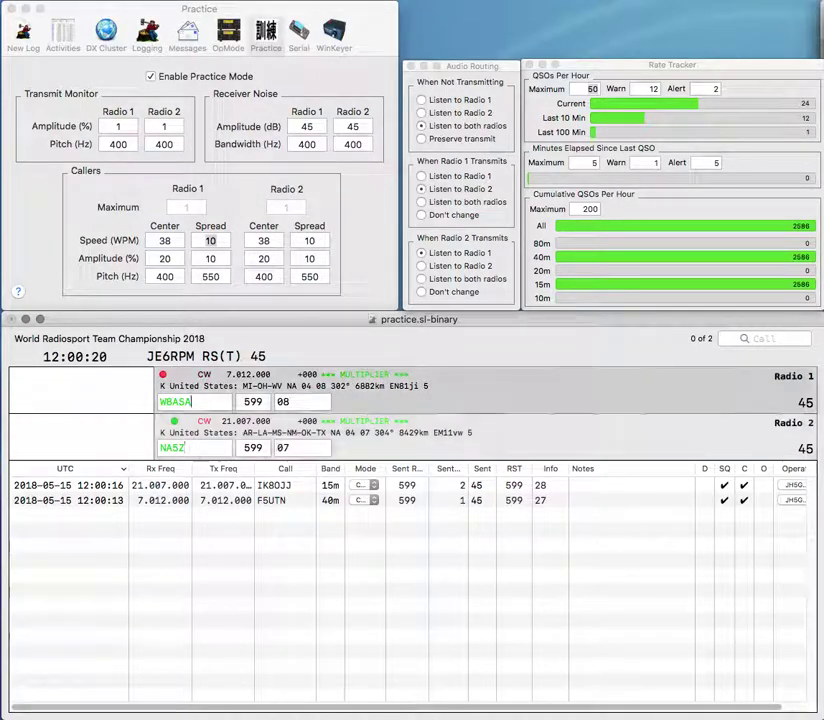
key(Return)
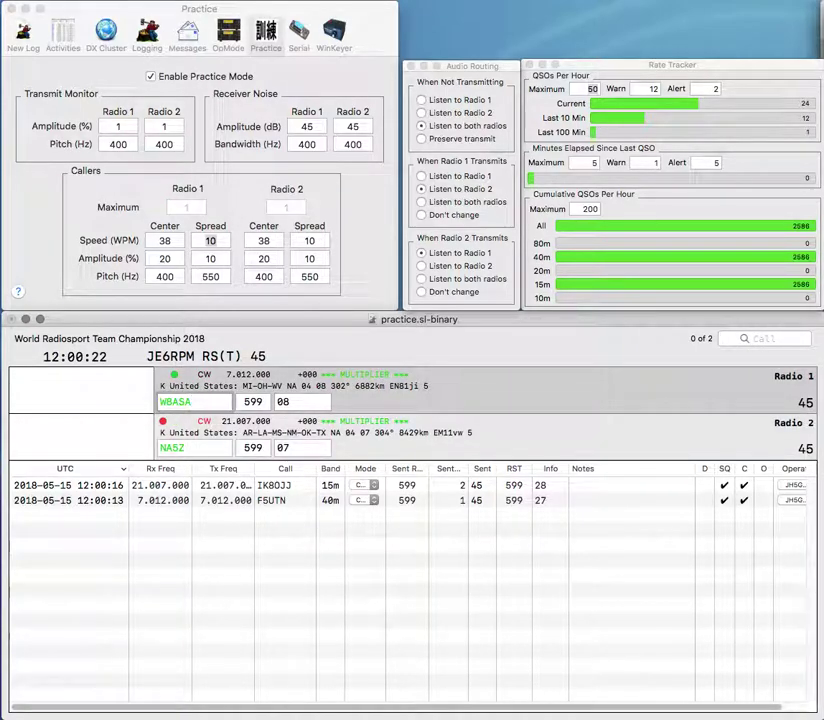
key(Return)
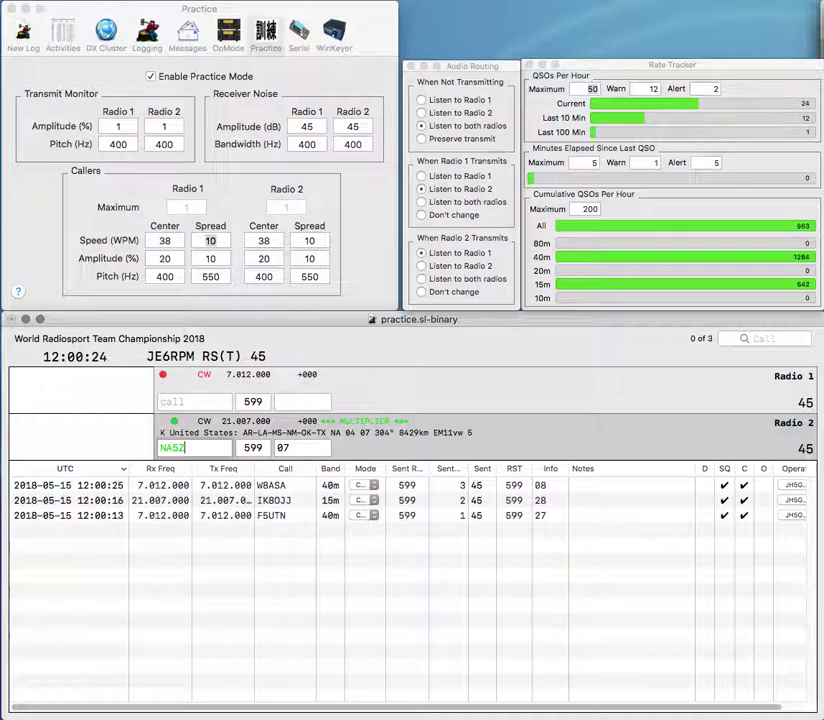
key(Return)
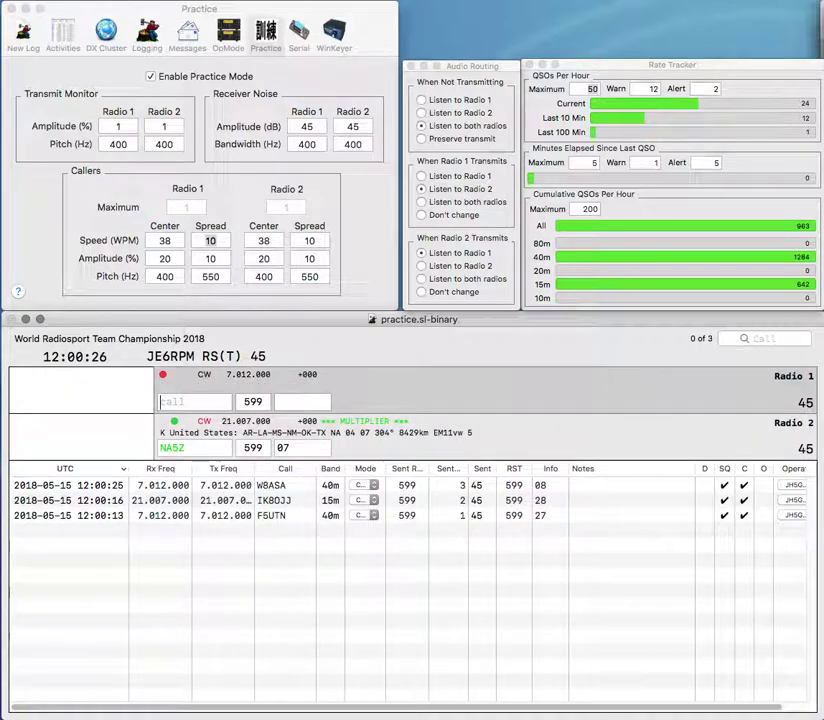
text(DM5ML)
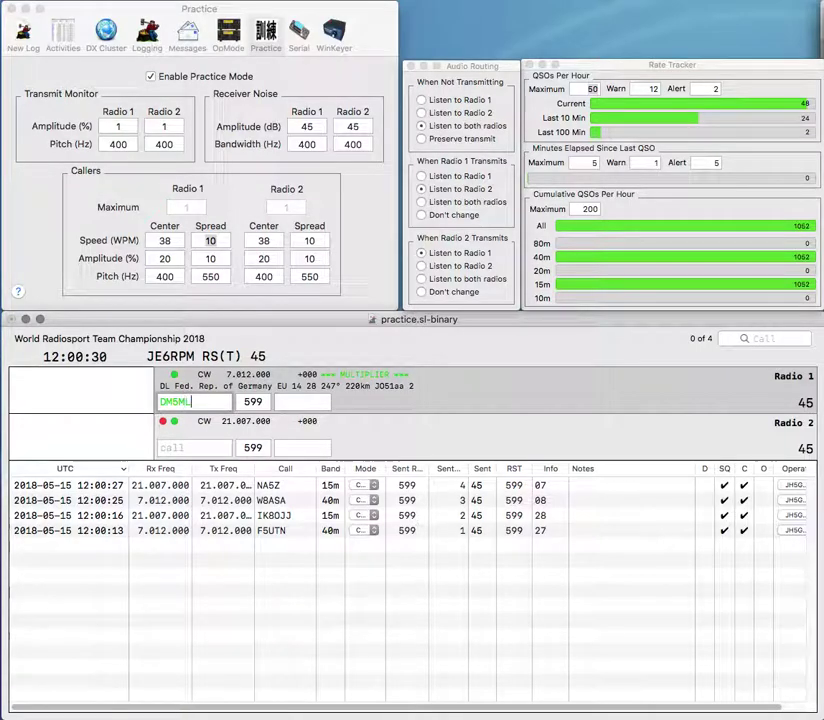
key(Return)
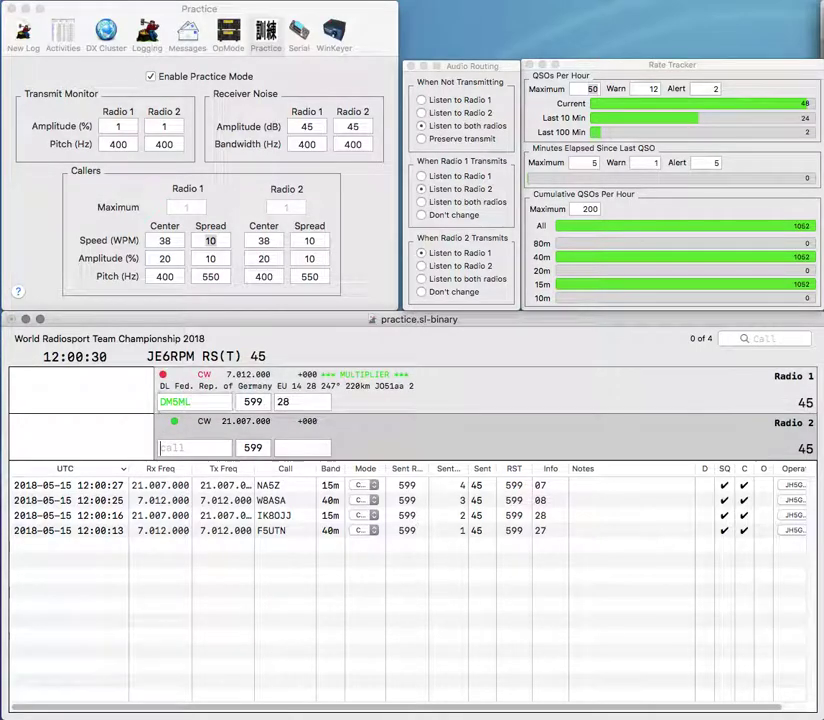
text(1AA)
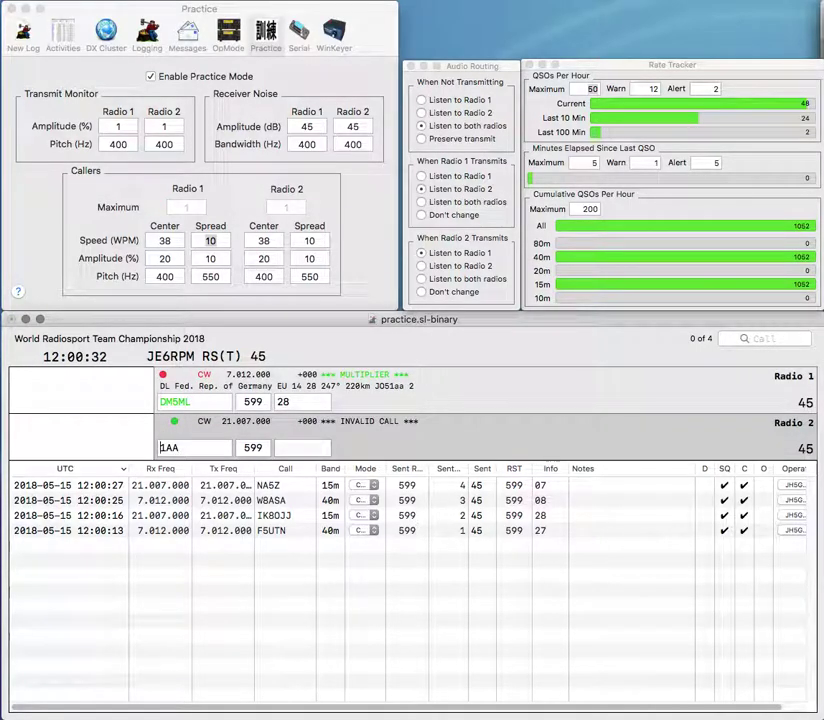
key(Home)
text(XC)
key(BackSpace)
key(BackSpace)
text(CX)
key(Return)
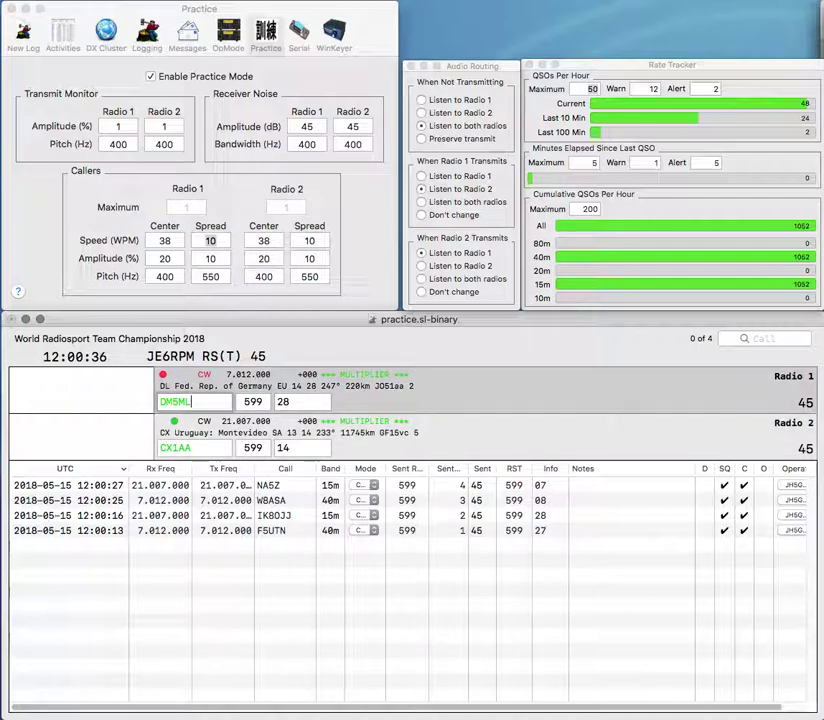
Log DM5ML on Radio 1 and CX1AA on Radio 2, changing CX1AA's received exchange to RCU.
key(Return)
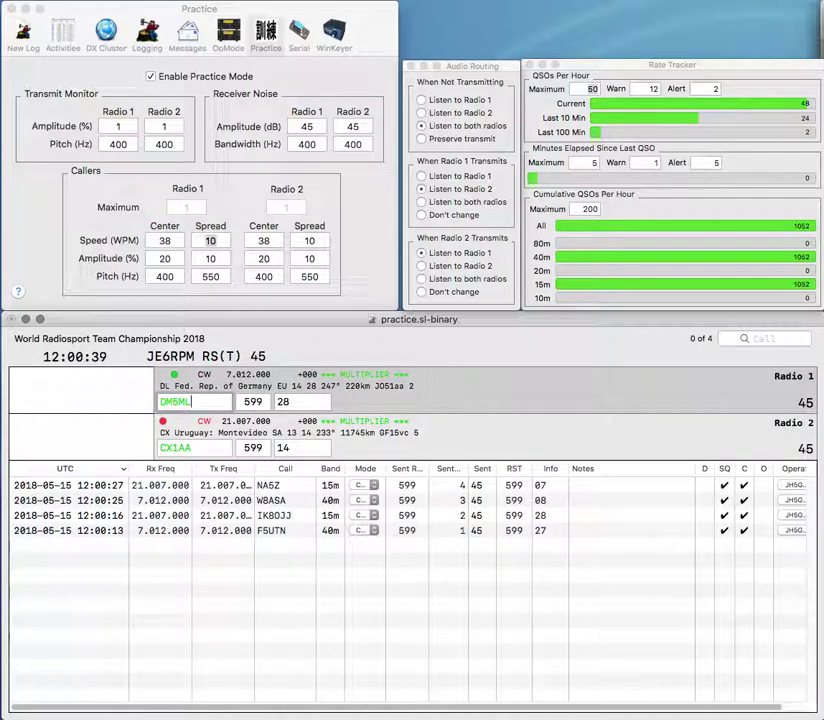
key(Return)
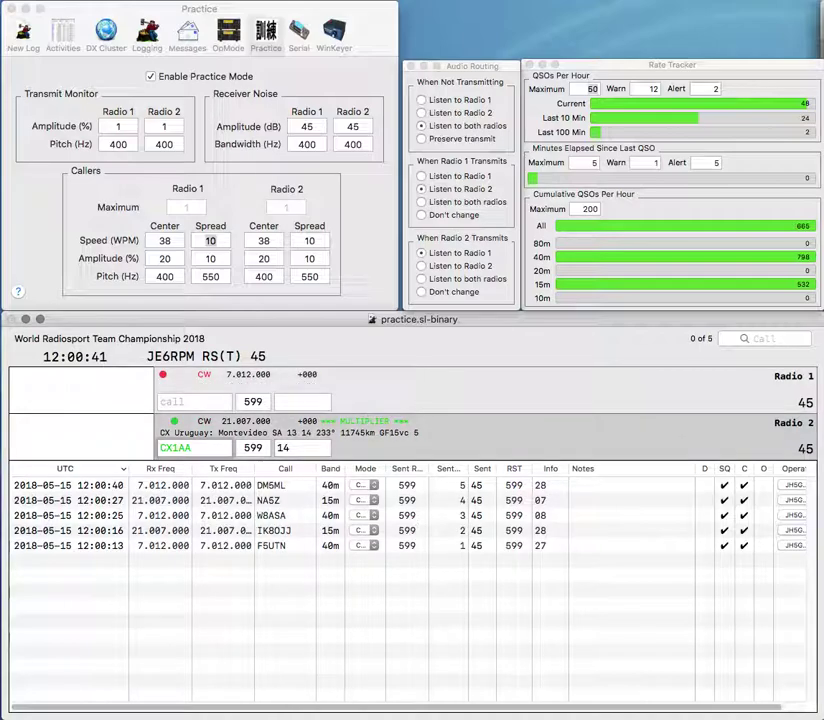
key(space)
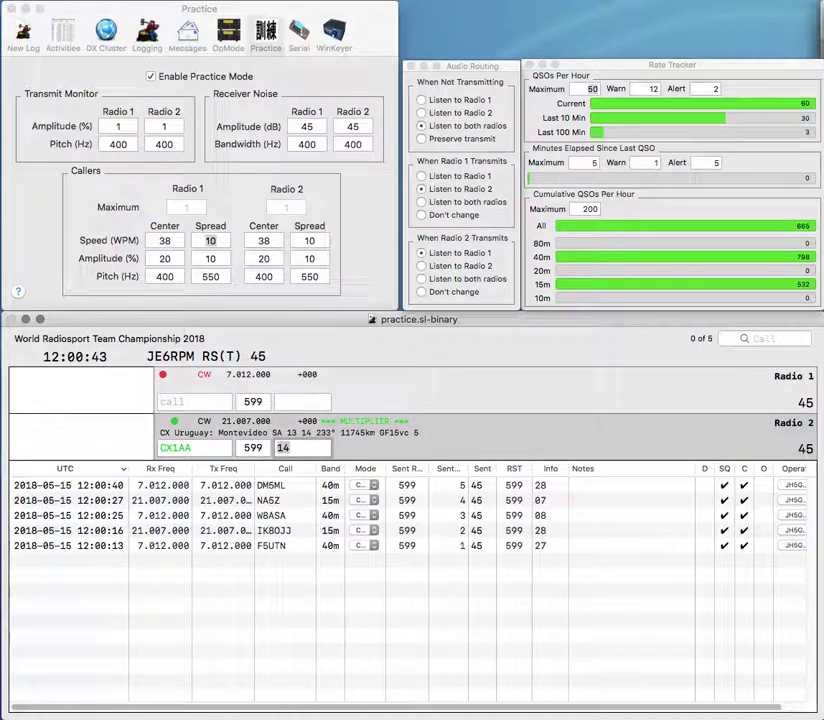
text(RCU)
key(Return)
Enter the partial call DRU on Radio 1 and answer PA3I on Radio 2.
text(DU)
key(BackSpace)
text(RU)
key(Return)
text(PA3)
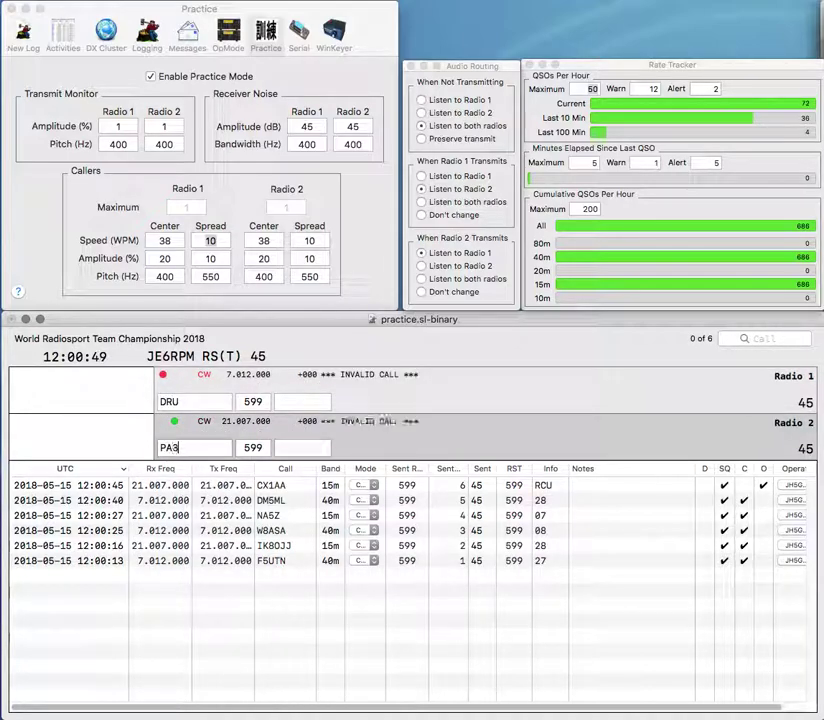
text(I)
key(Return)
key(backslash)
text(DU9)
key(Return)
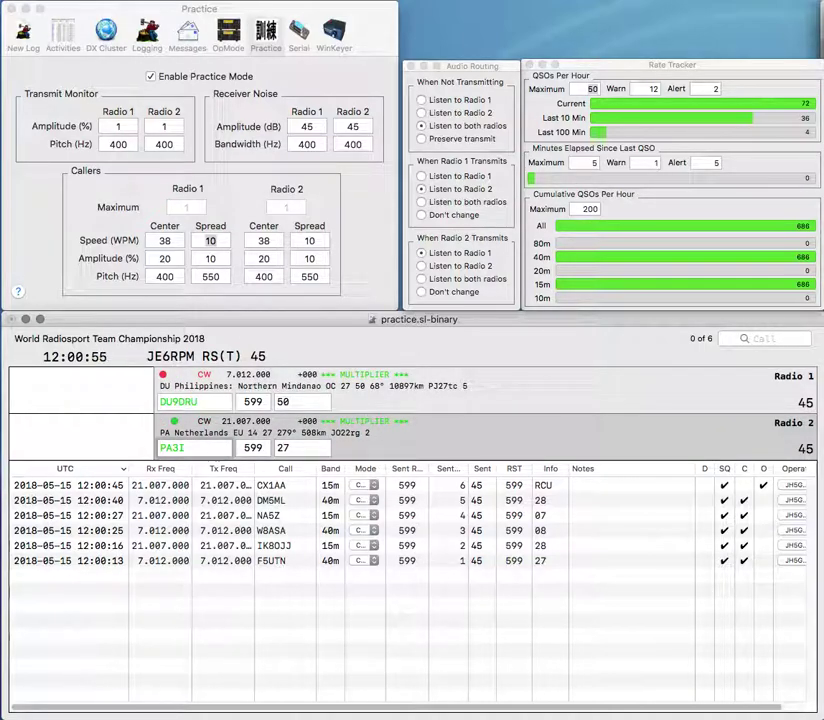
key(Return)
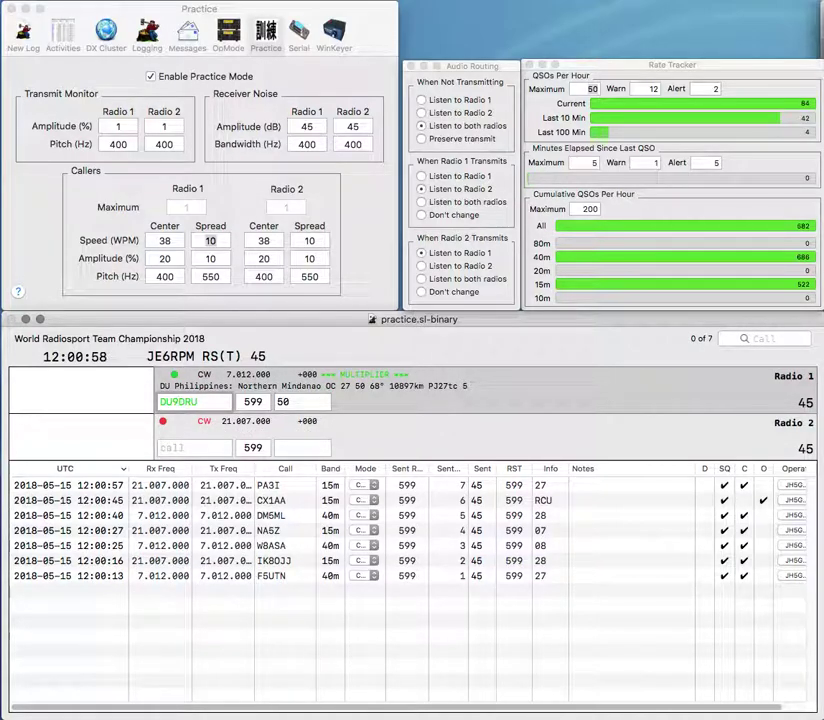
key(Delete)
text(7)
key(Return)
Enter YL2NK on Radio 2 and log both DU7DRU on Radio 1 and YL2NK.
text(2NK)
key(Home)
text(Y)
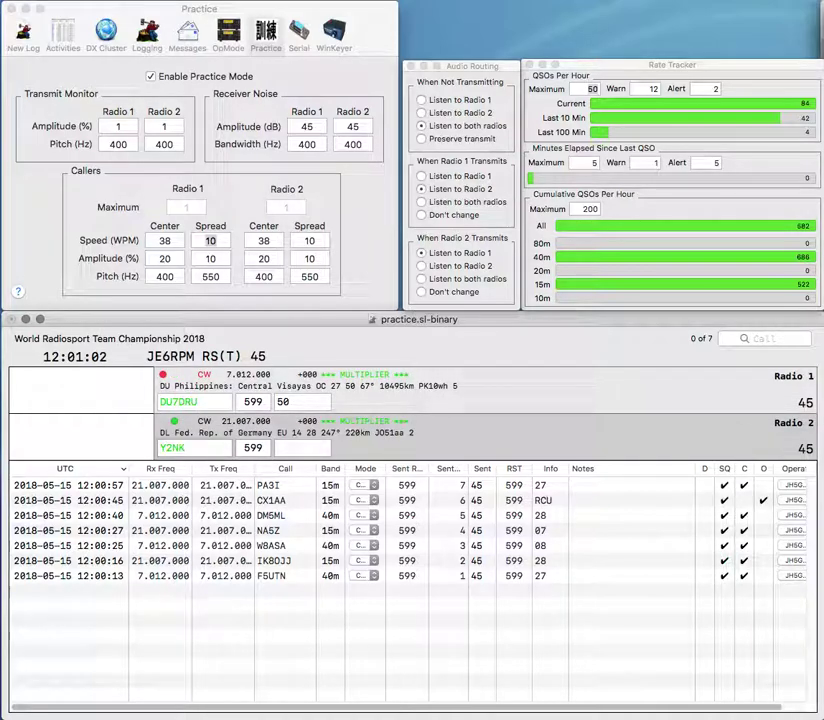
text(O)
key(BackSpace)
text(L)
key(Return)
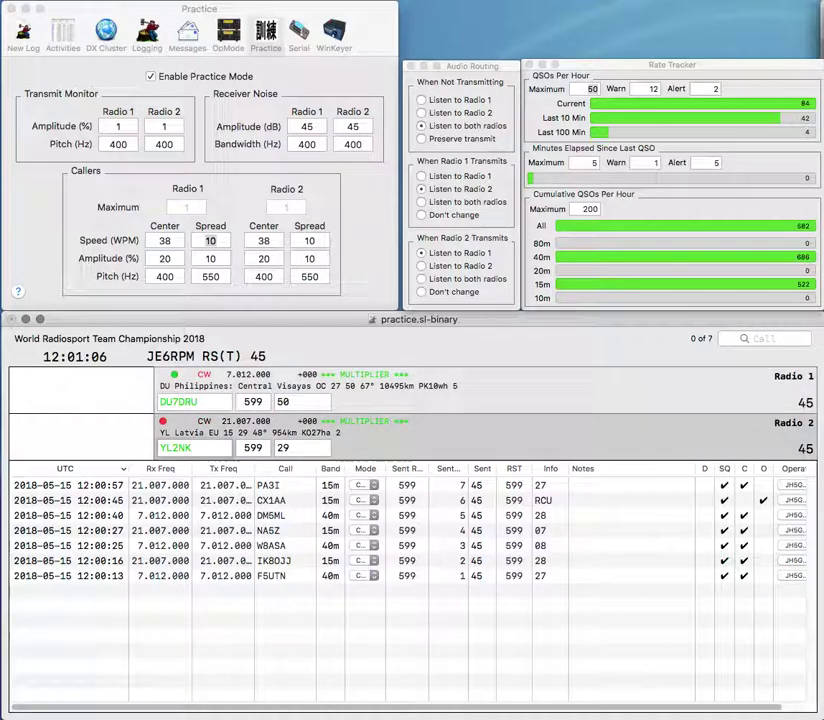
key(Return)
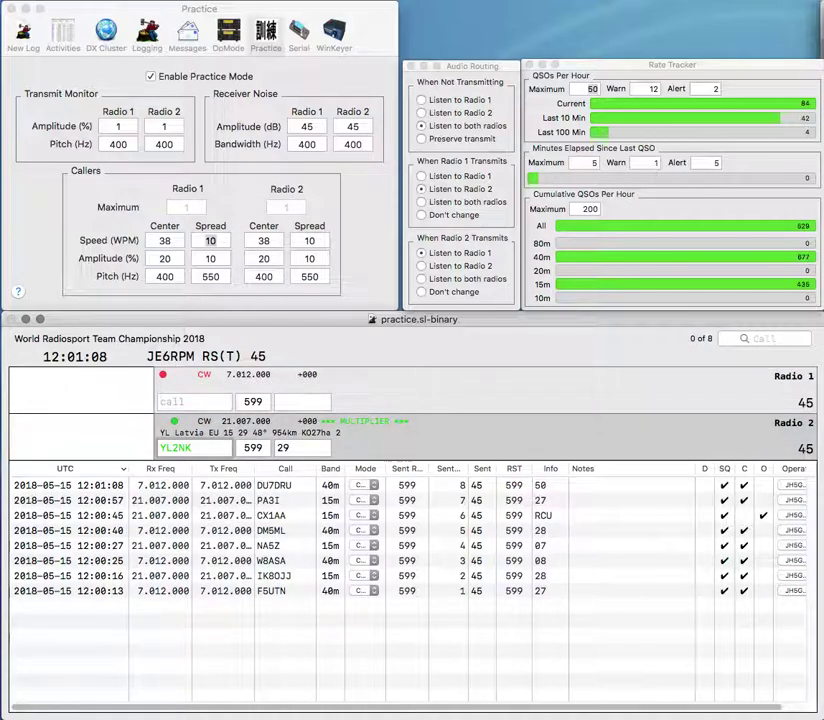
key(Return)
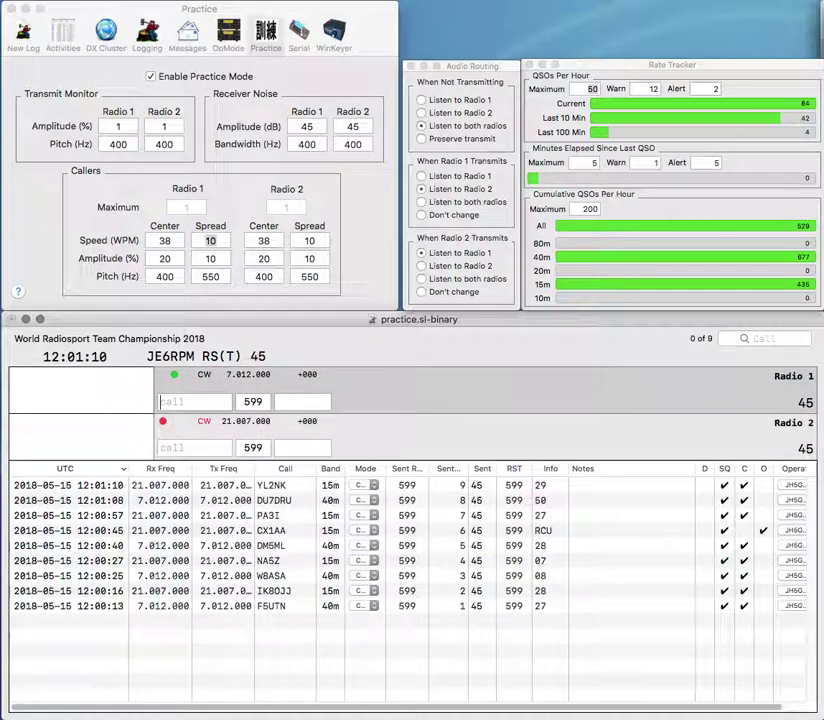
text(TM0HQ)
key(Return)
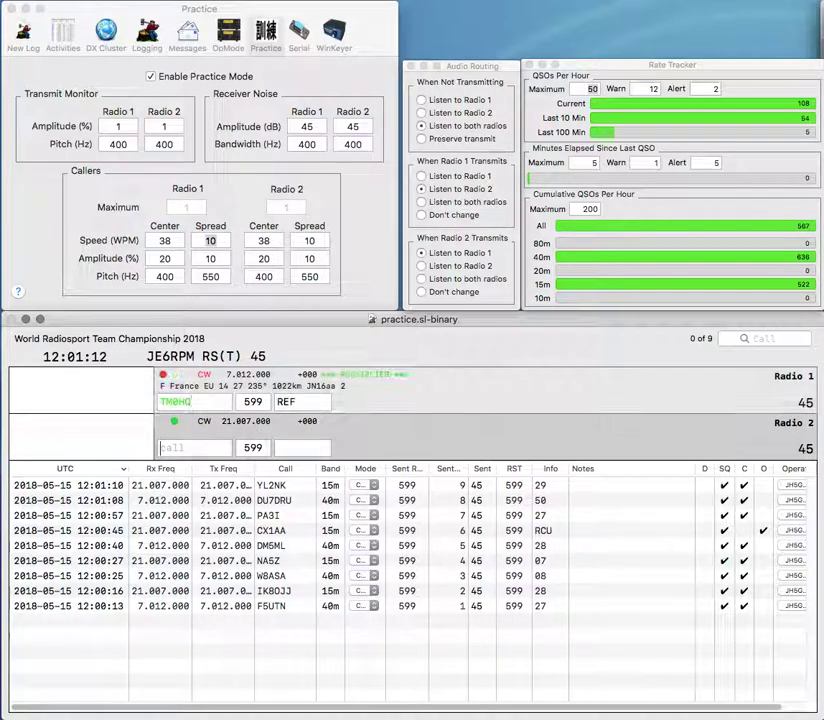
text(EC7WR)
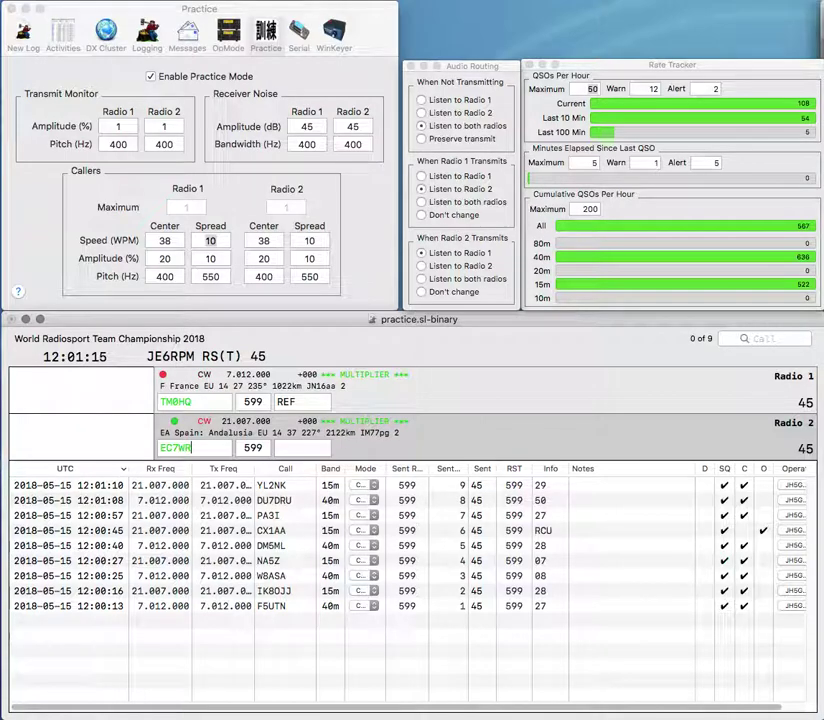
key(Return)
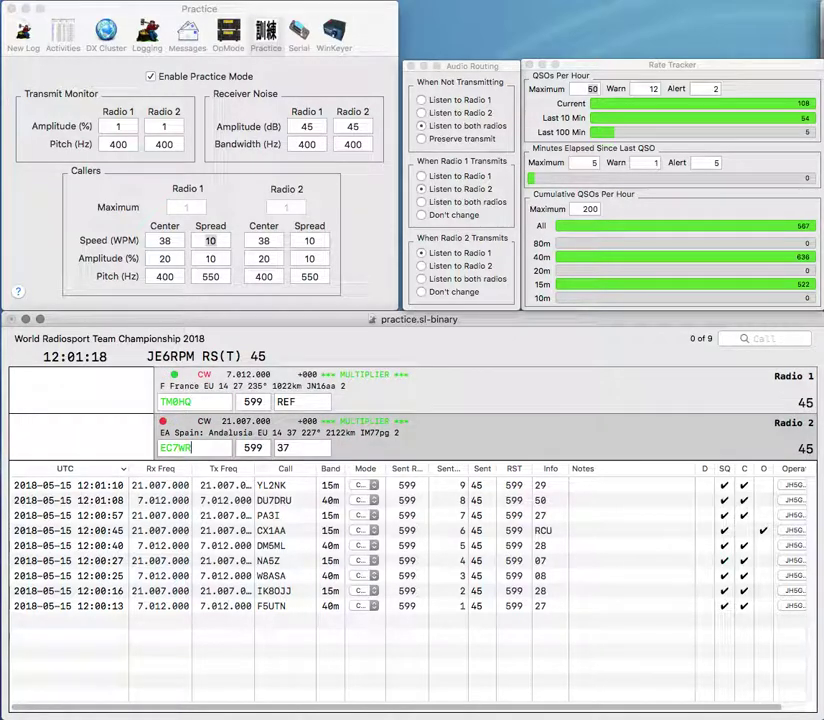
key(Return)
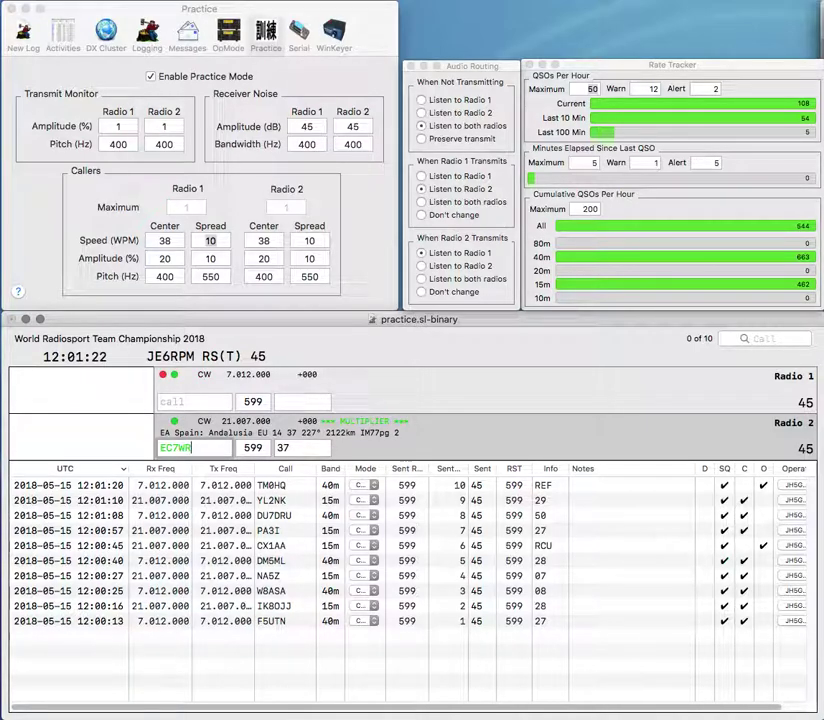
key(Return)
text(VE3F)
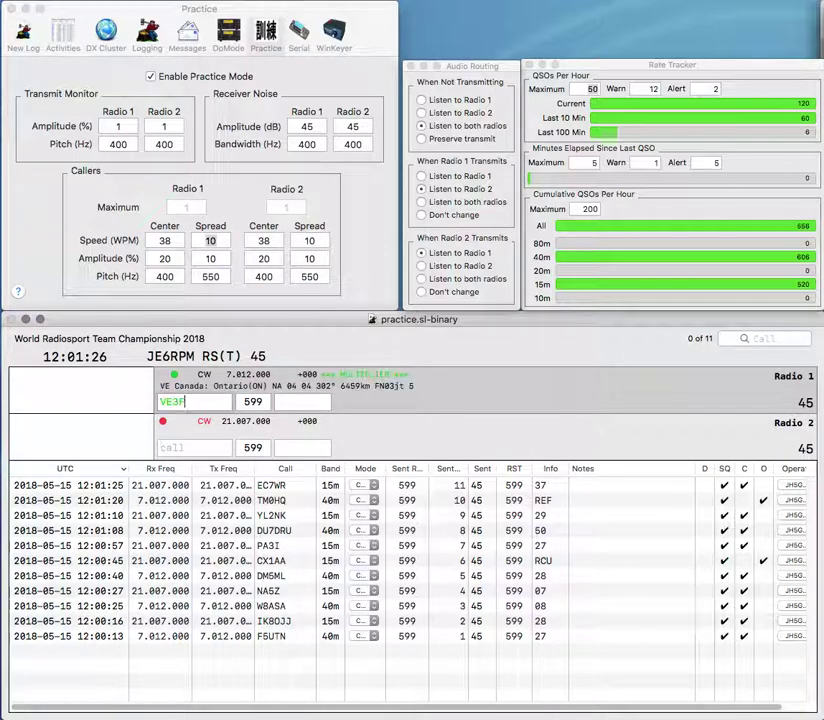
text(TM)
key(Return)
text(K)
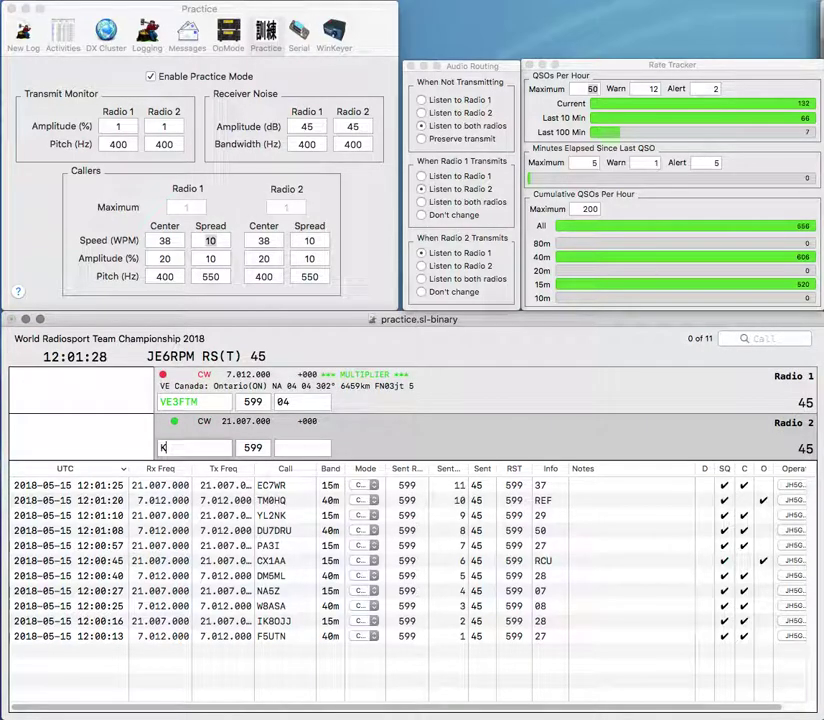
text(1ARO)
key(space)
text(08)
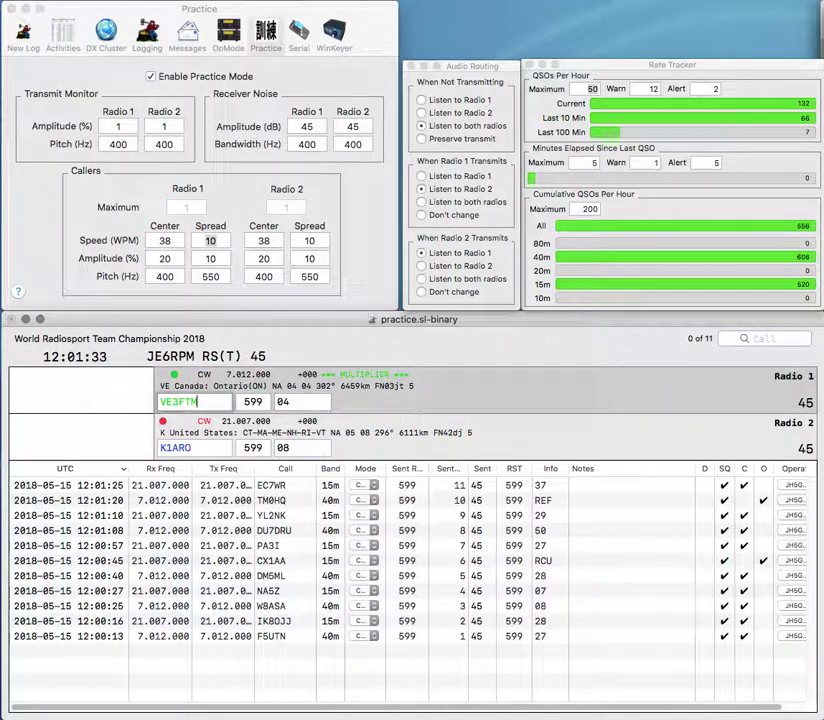
key(Return)
key(Return)
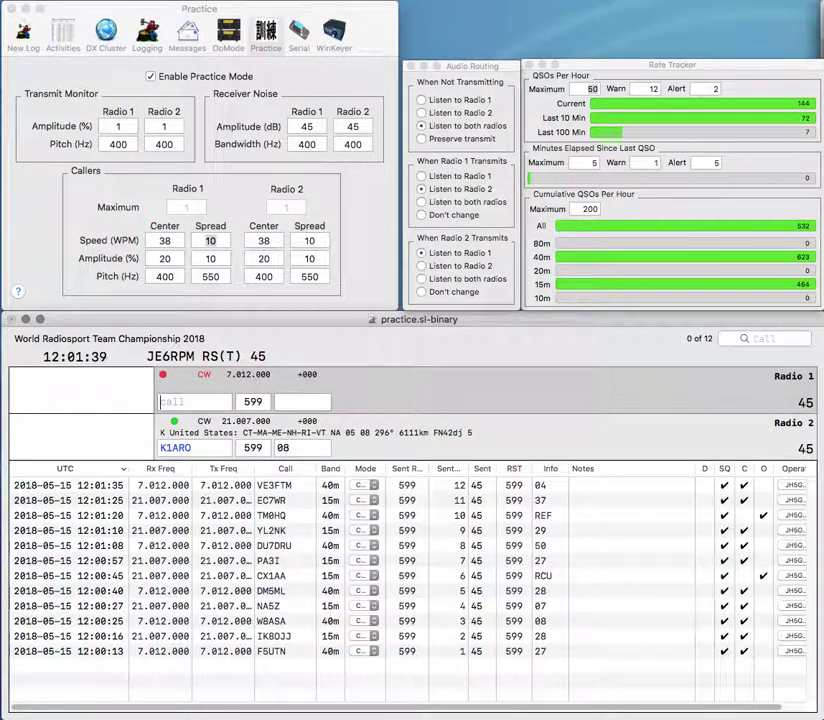
key(Return)
key(Up)
text(1)
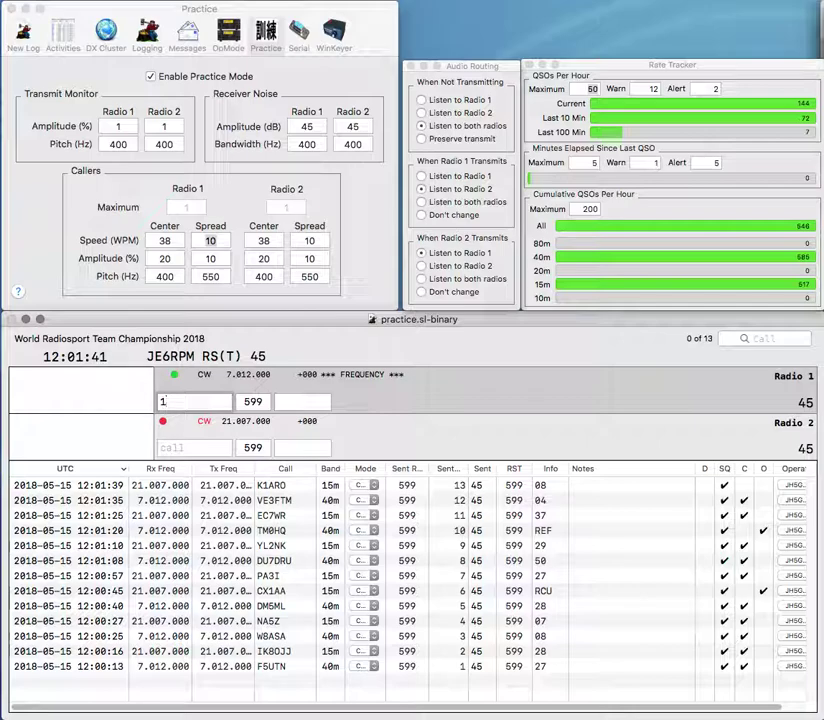
key(BackSpace)
text(T)
key(BackSpace)
text(JT1KAA)
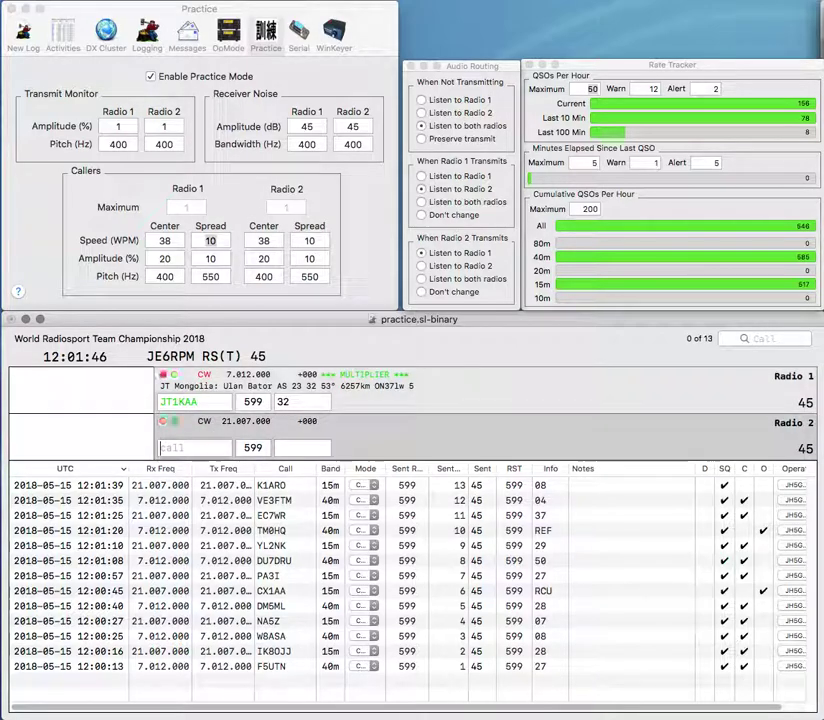
key(Tab)
text(N52X)
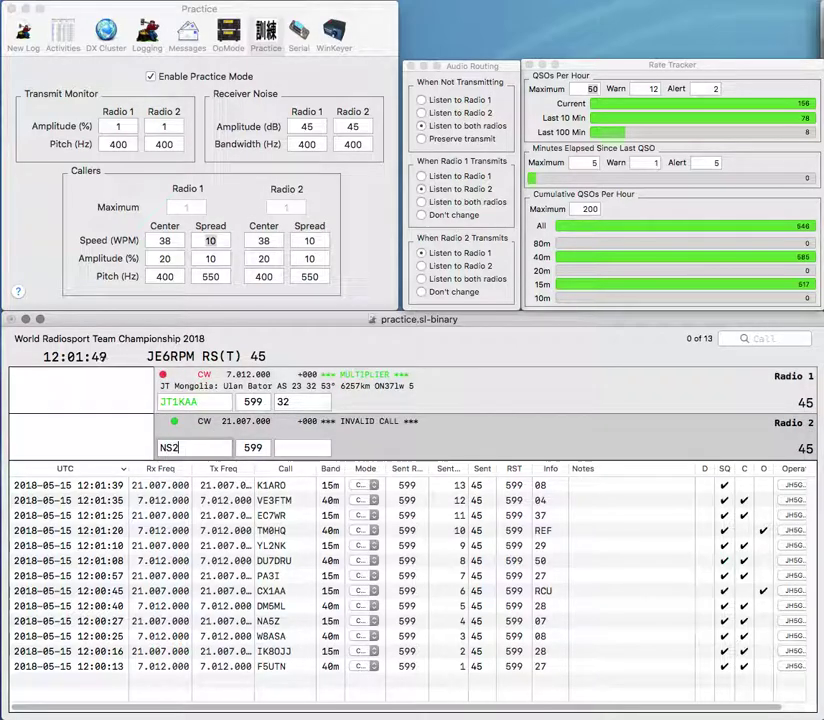
key(Return)
text(MRSF)
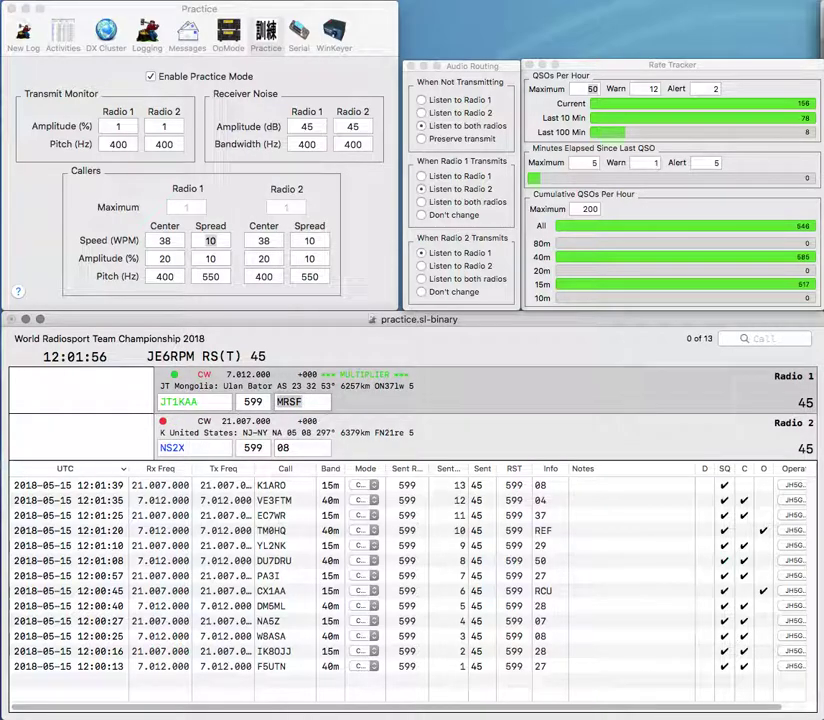
key(Return)
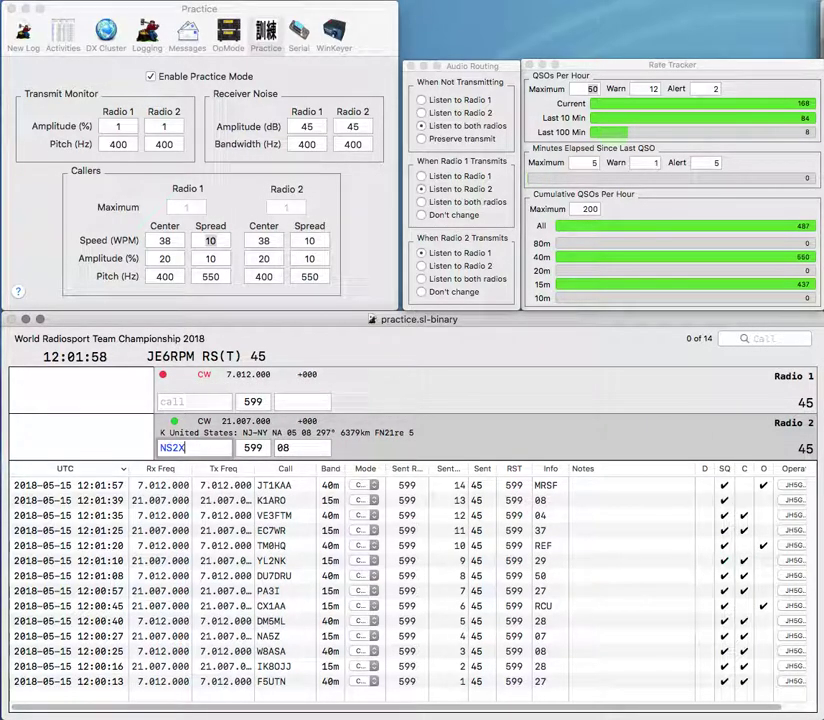
key(Return)
text(IK4AUY)
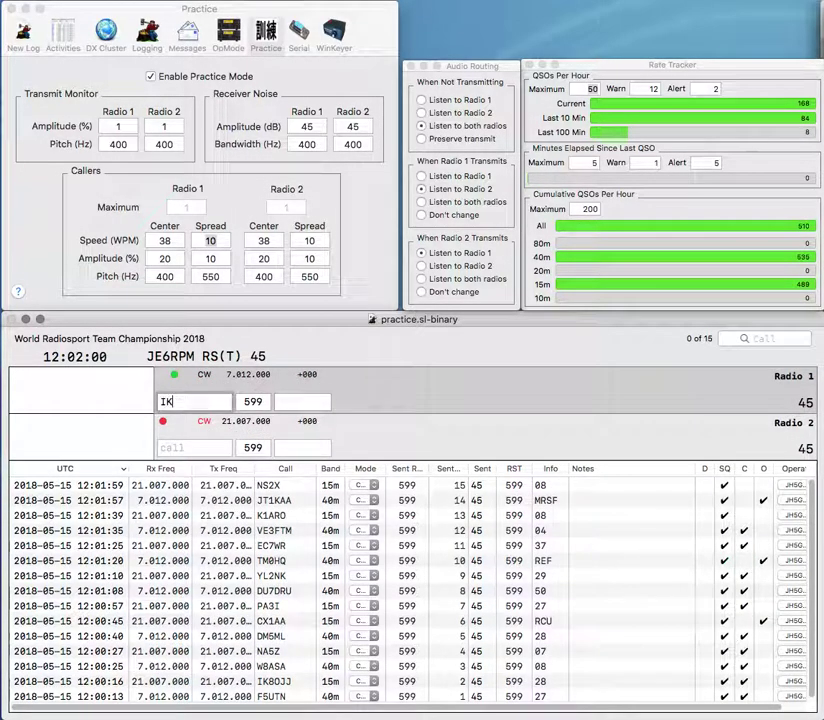
key(Return)
text(K)
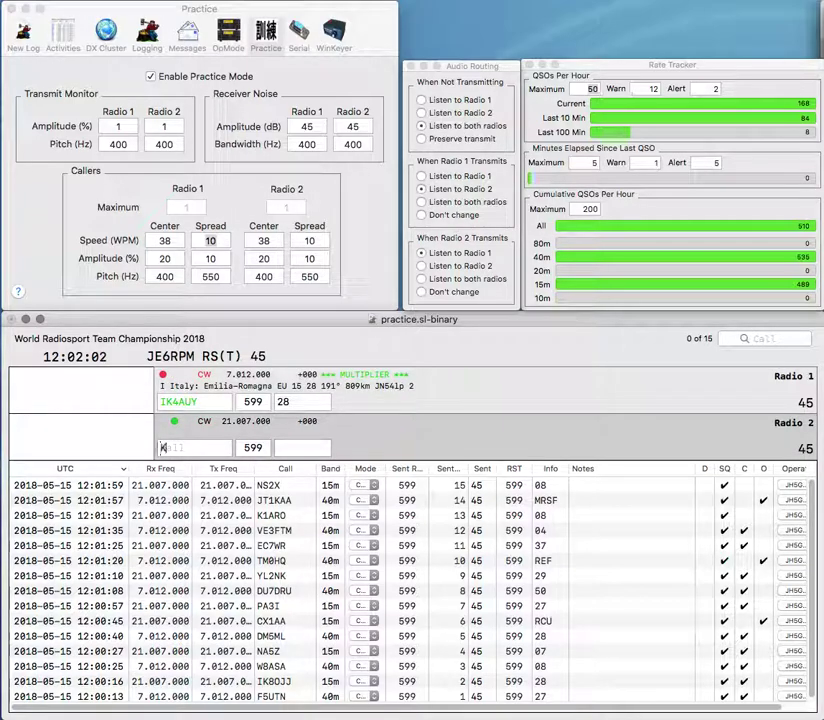
text(1G)
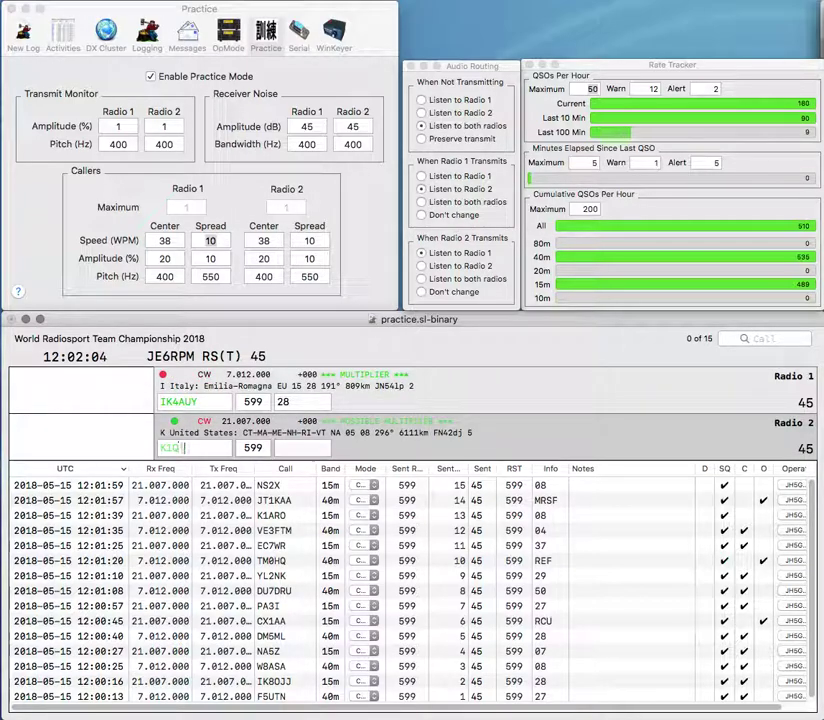
text(X)
key(Return)
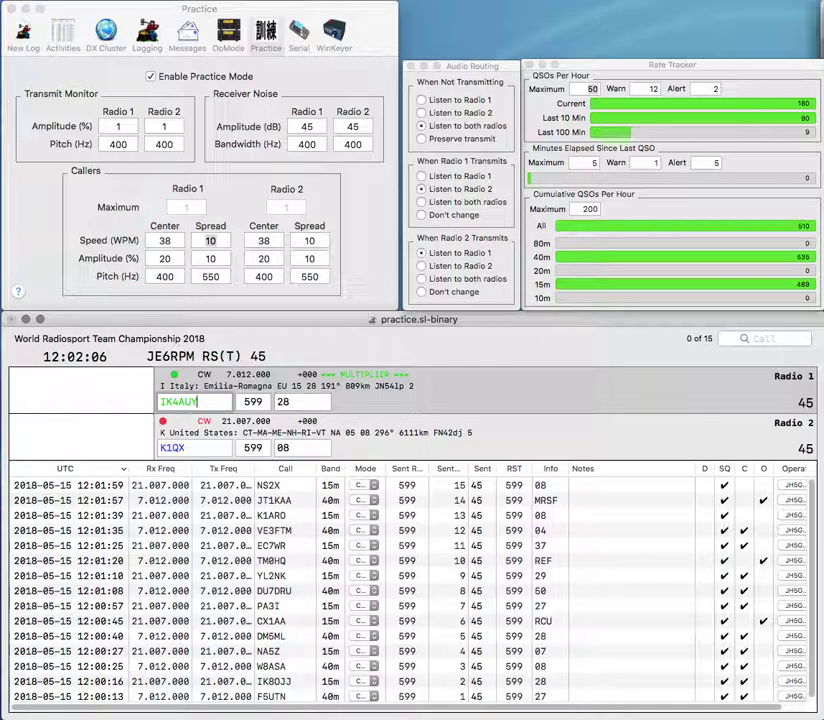
key(Return)
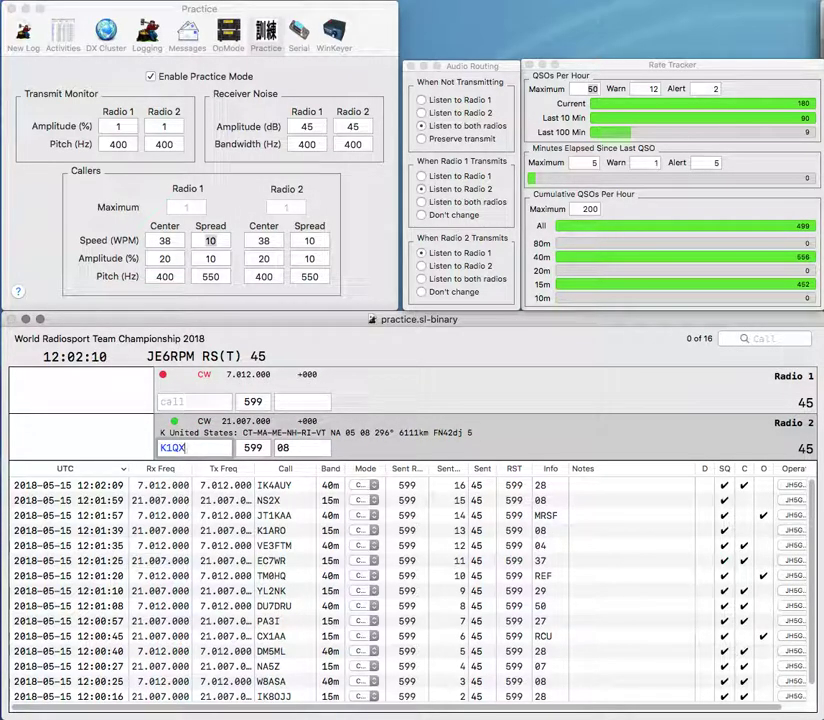
key(Return)
text(B7HQ)
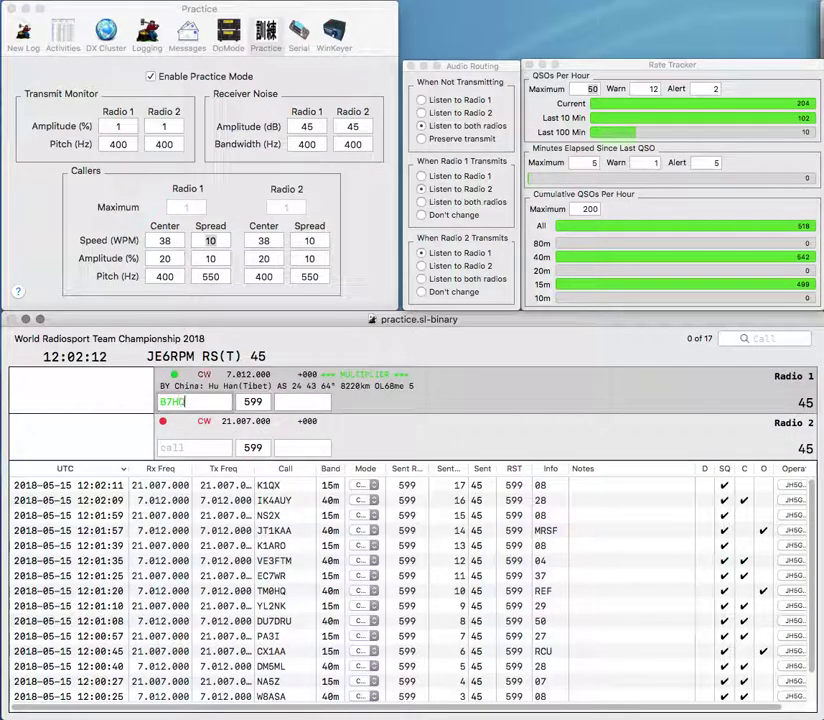
key(Return)
text(KM4AJ)
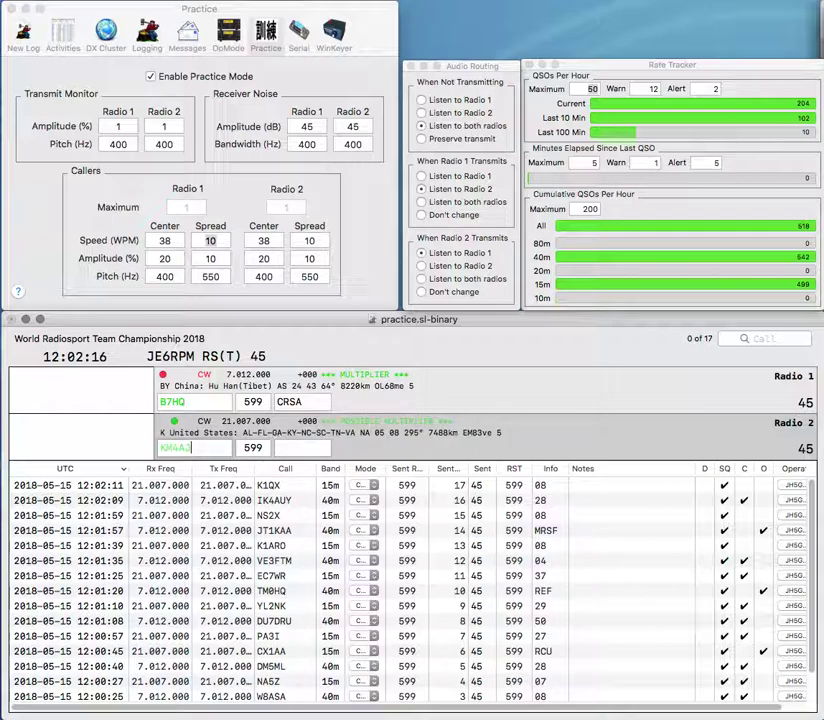
key(Return)
text(CRAC)
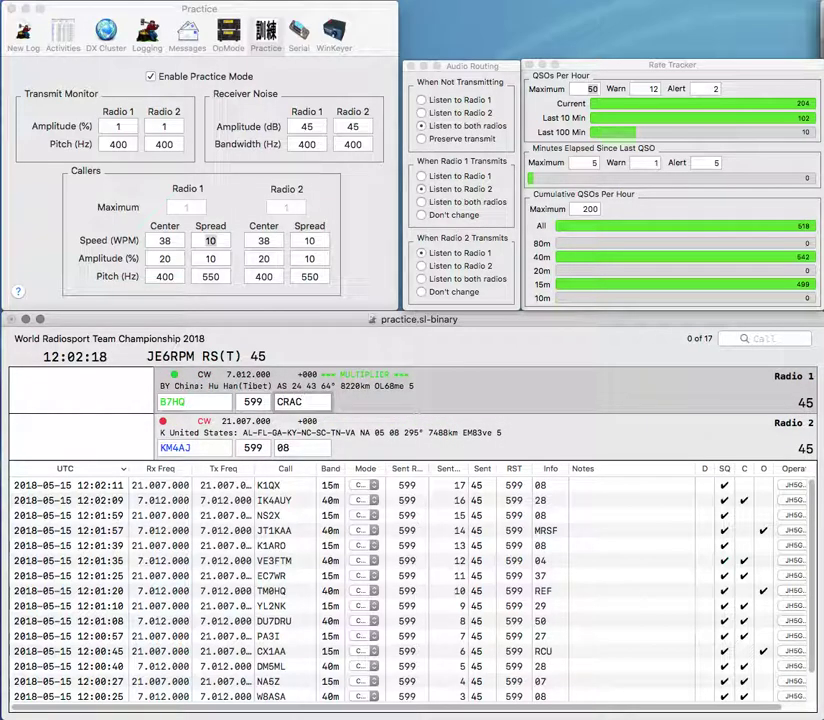
key(Return)
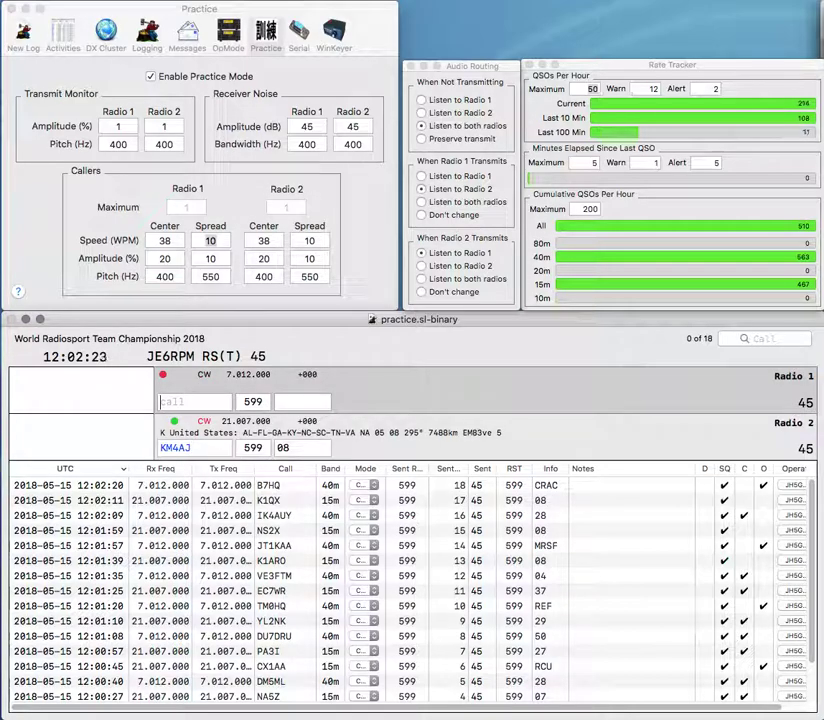
key(Return)
Enter and log contacts with W7KEY on Radio 1 and N3WMC on Radio 2.
text(W7KEY)
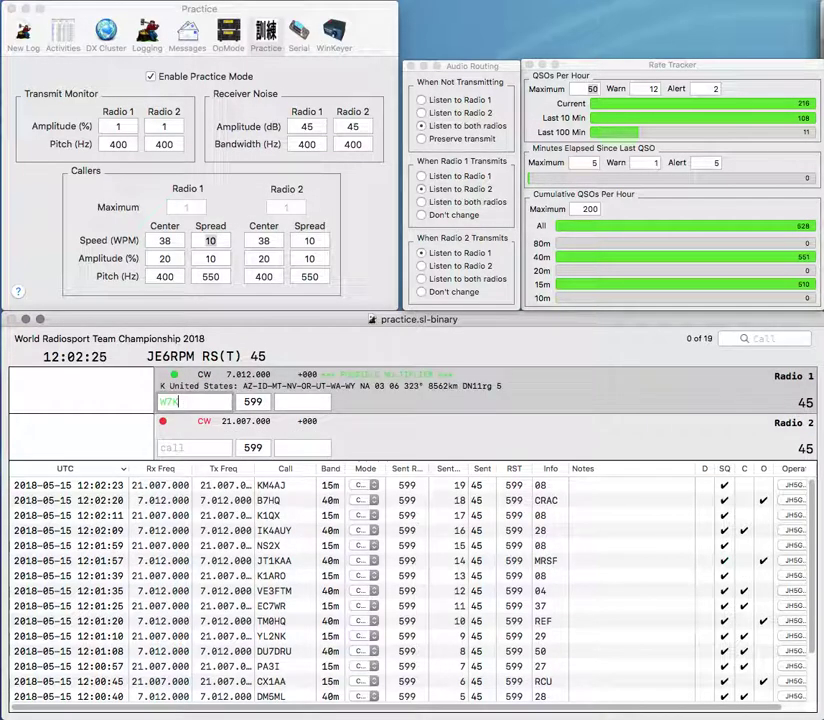
key(Return)
text(N)
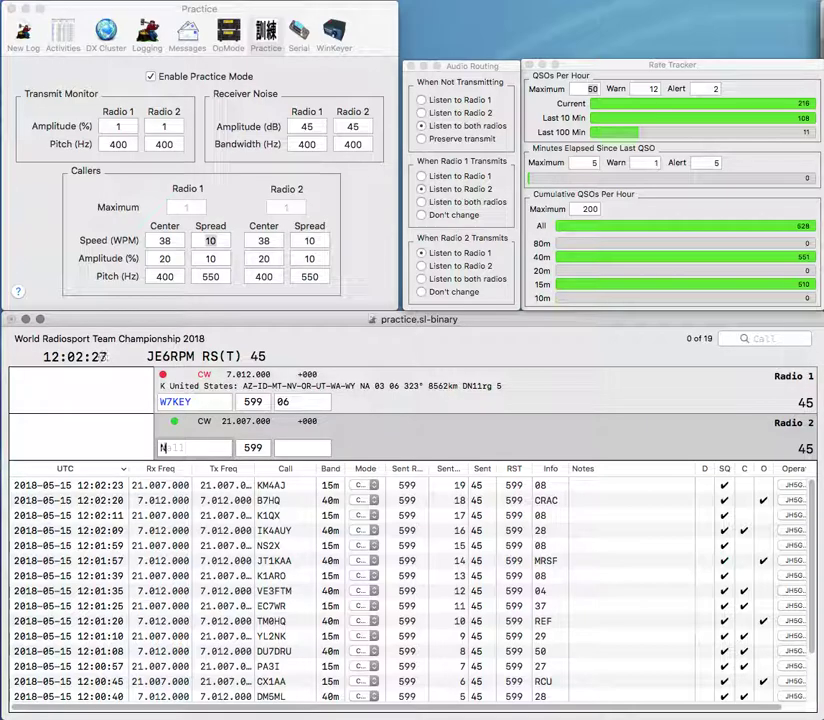
text(3WMC)
key(Return)
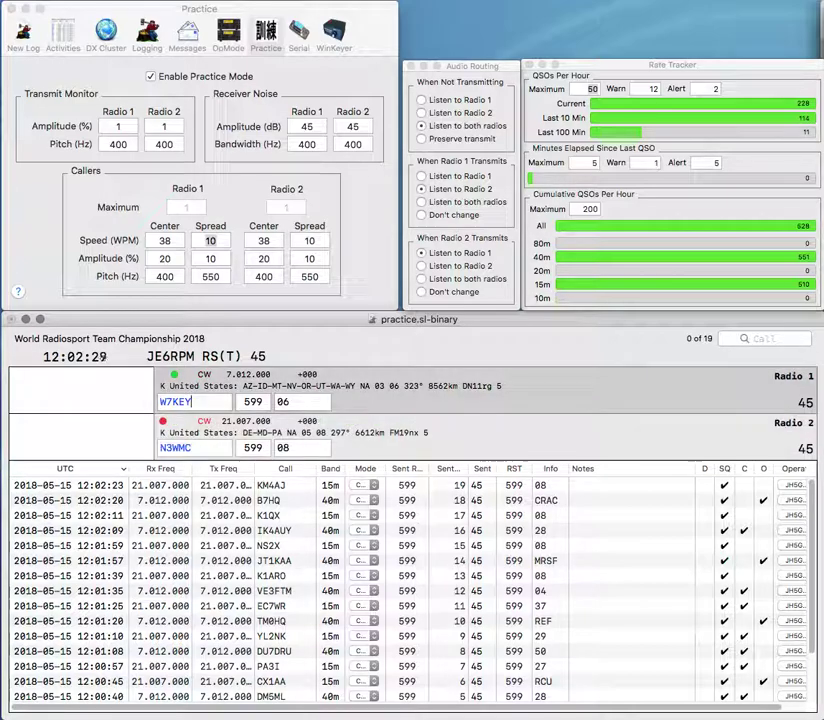
key(Return)
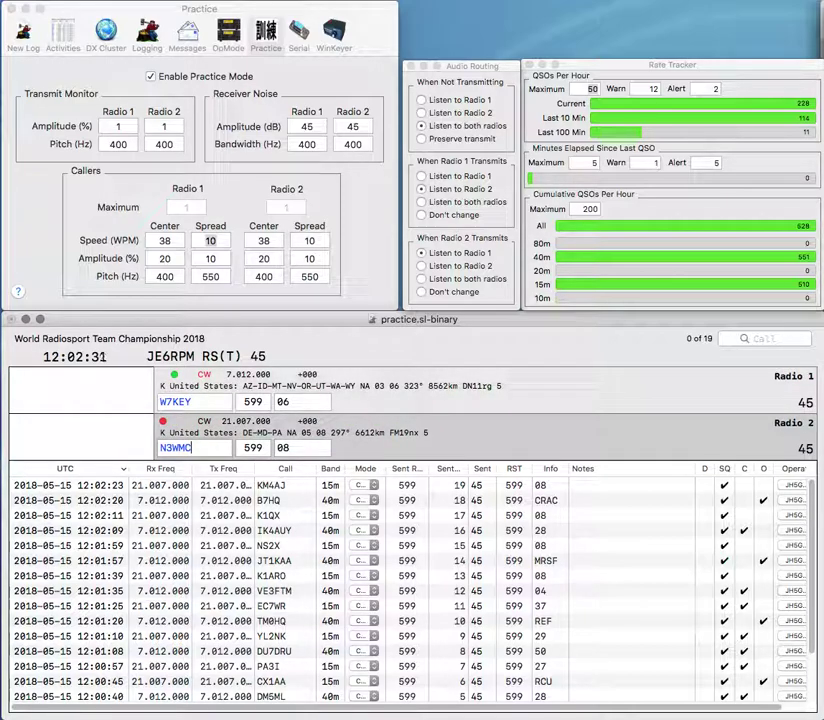
key(Return)
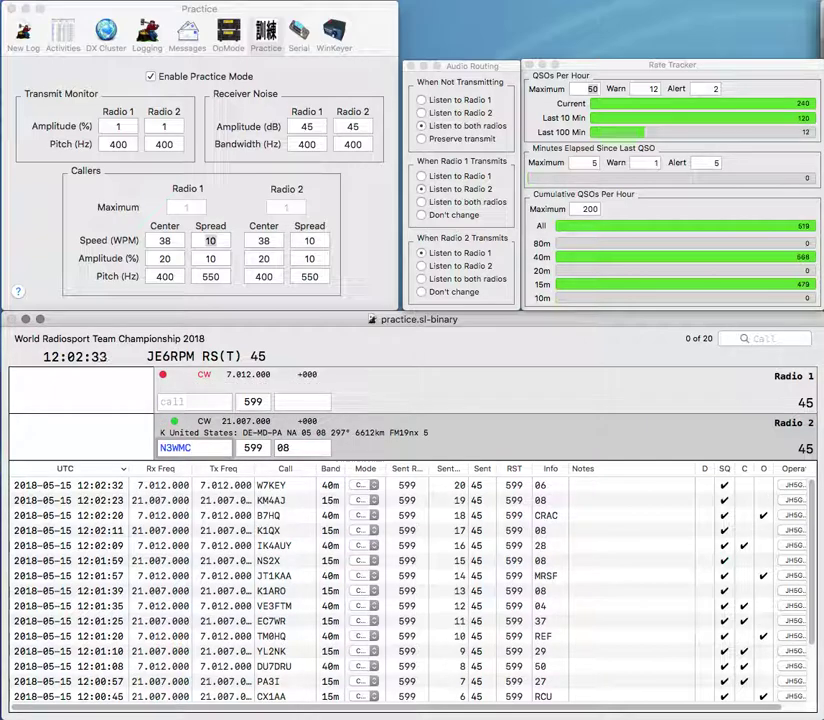
key(Return)
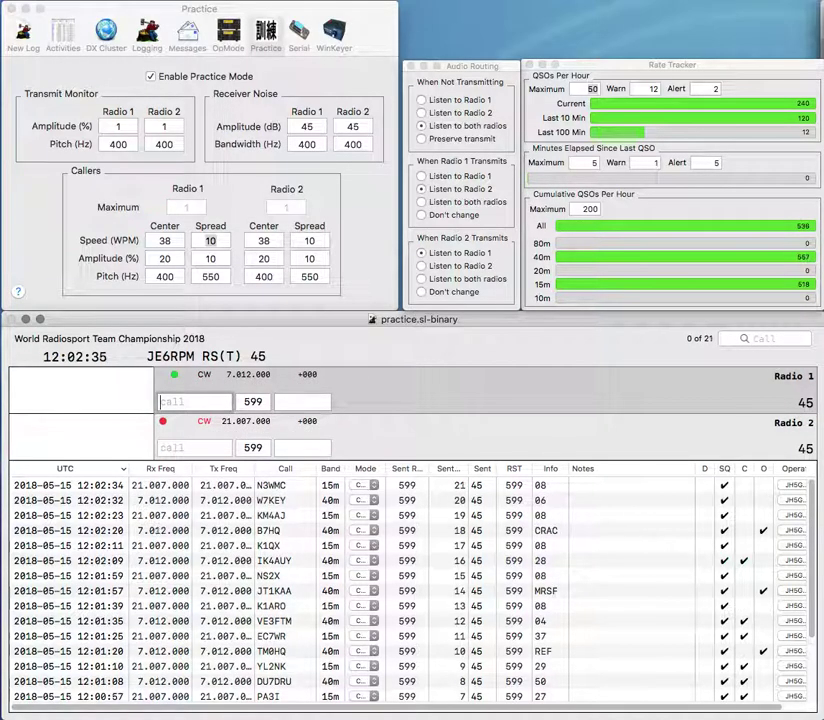
text(N0MRD)
key(Return)
text(ON6HX)
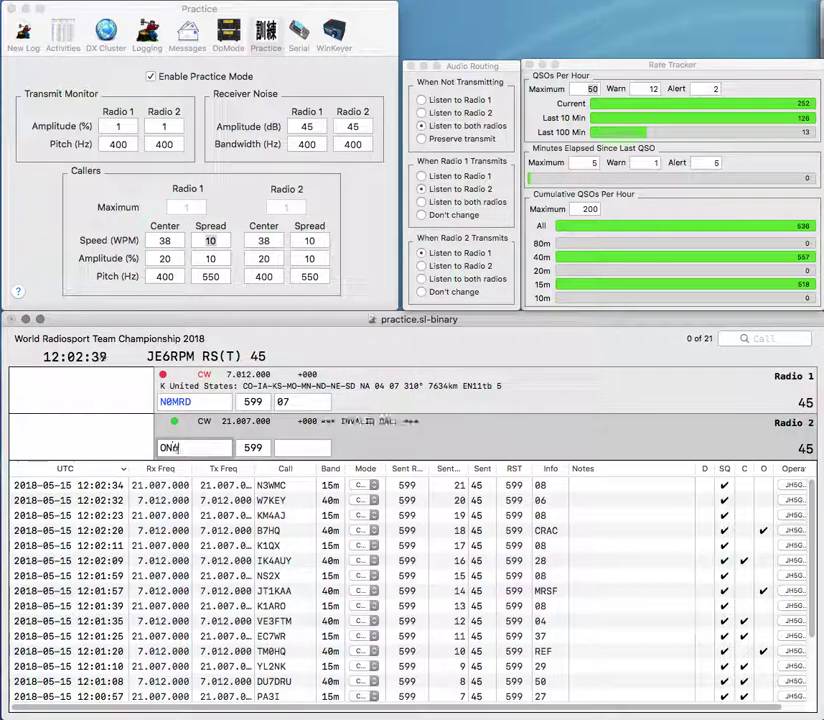
key(Return)
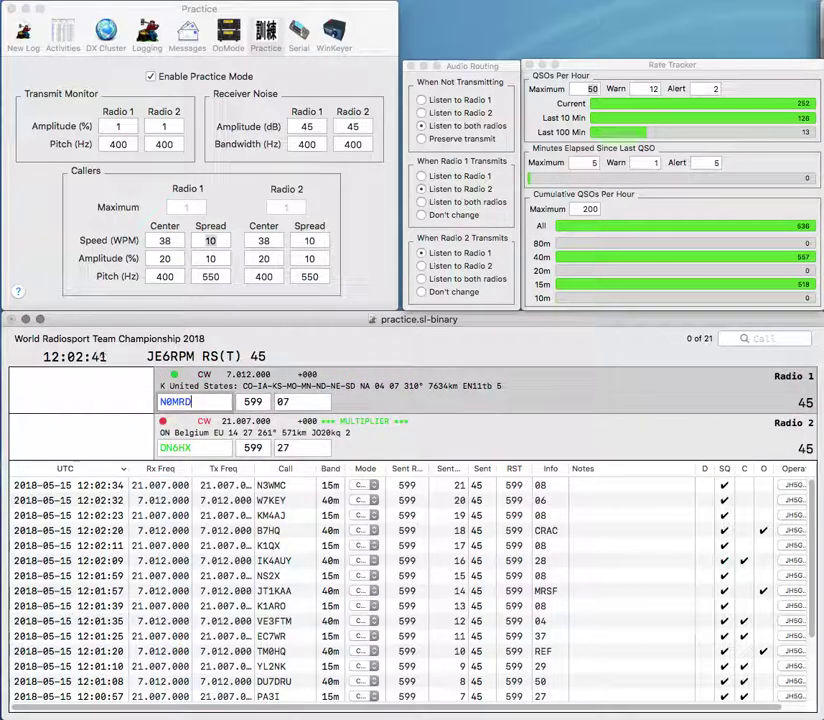
key(Return)
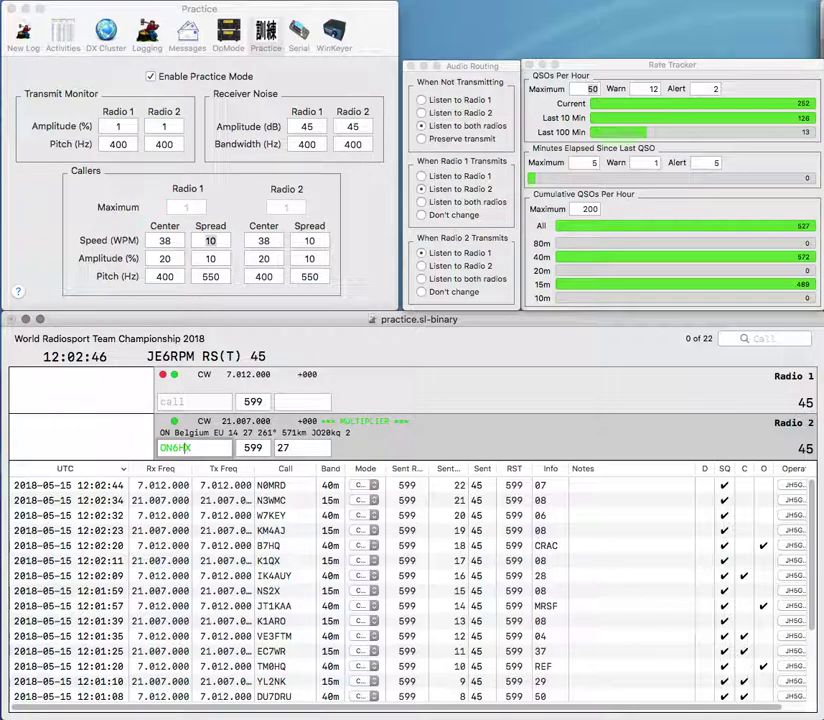
Correct the call on Radio 2 to ON6SX and send it again.
key(Left)
key(BackSpace)
key(BackSpace)
key(backslash)
key(Return)
key(Return)
text(W8JTW)
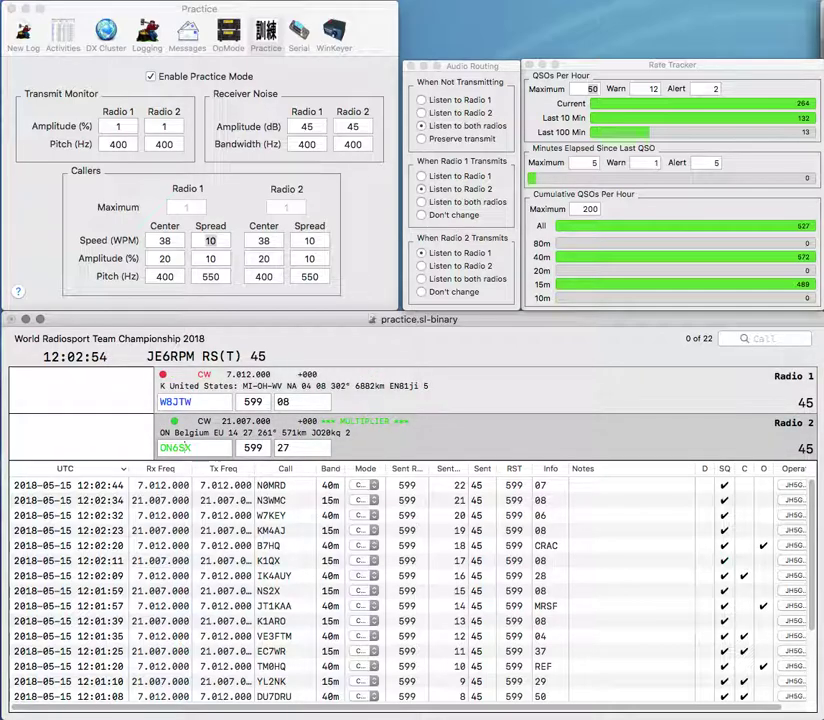
key(Return)
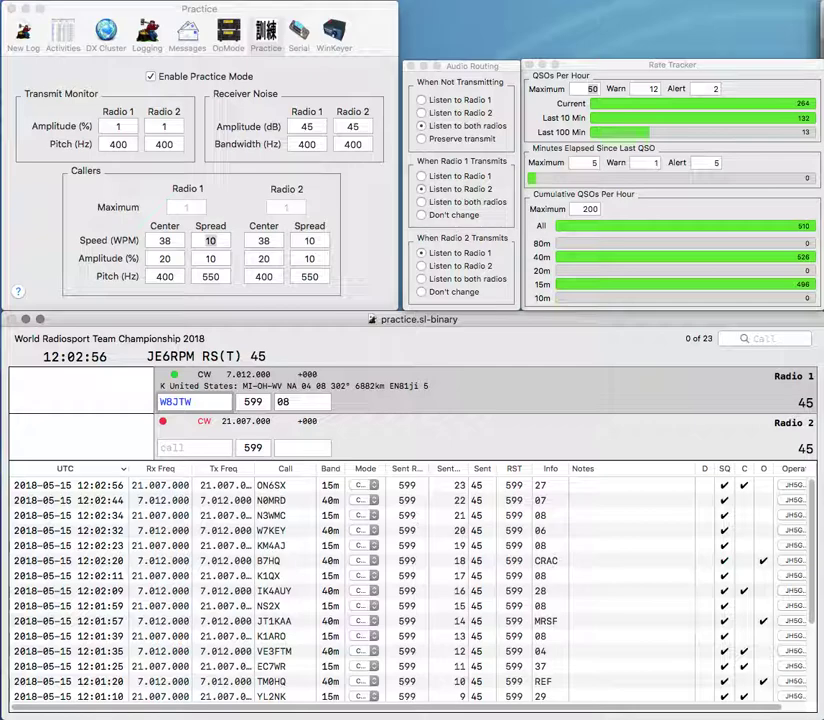
key(Return)
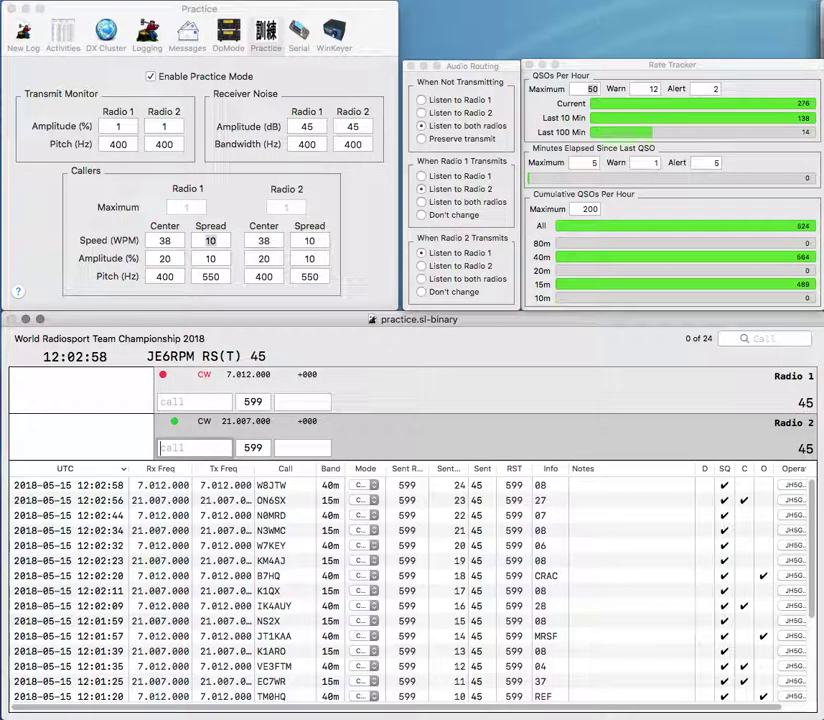
text(DL9KKE)
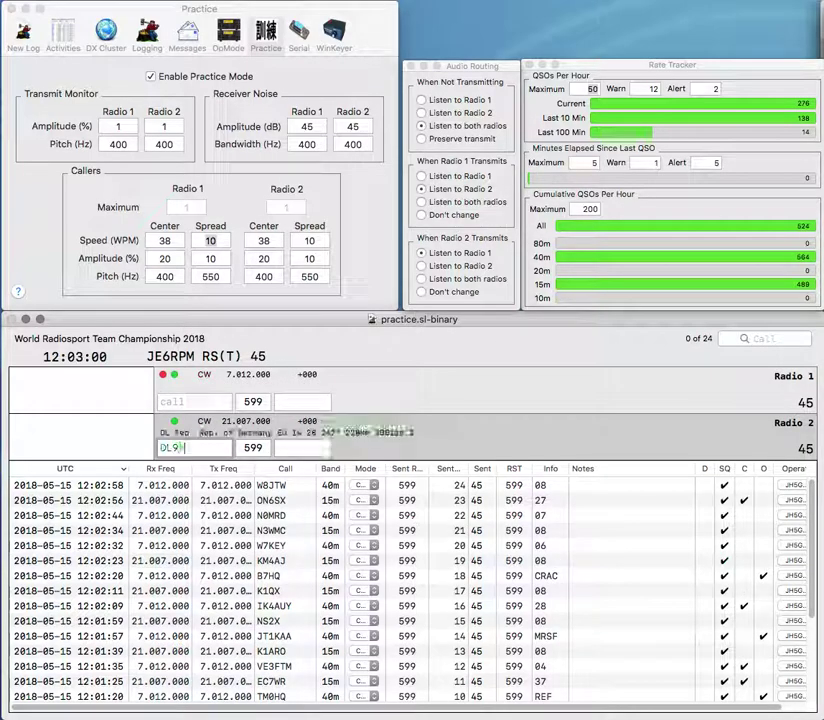
key(Return)
text(S50HQ)
key(Tab)
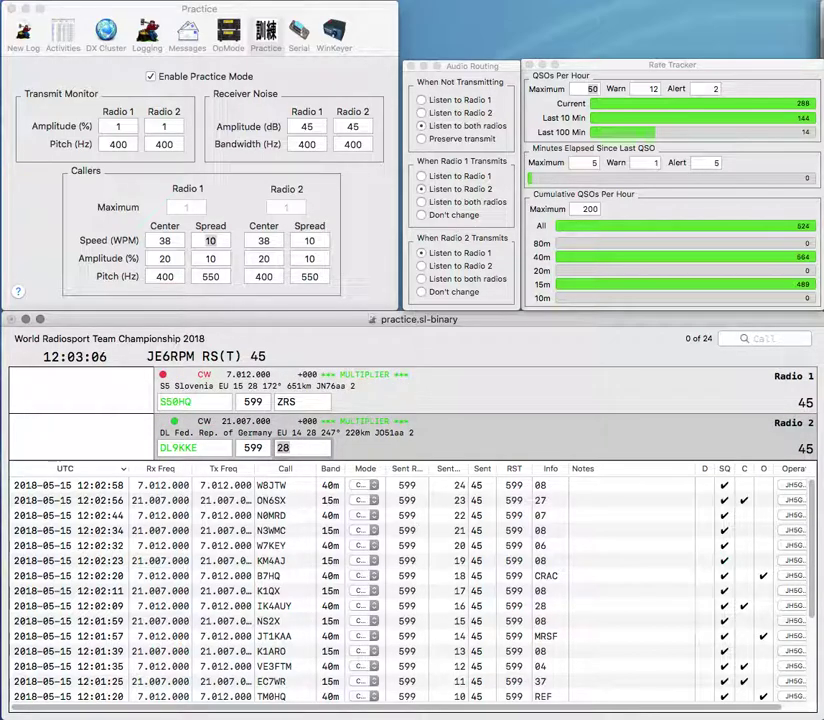
click(192, 448)
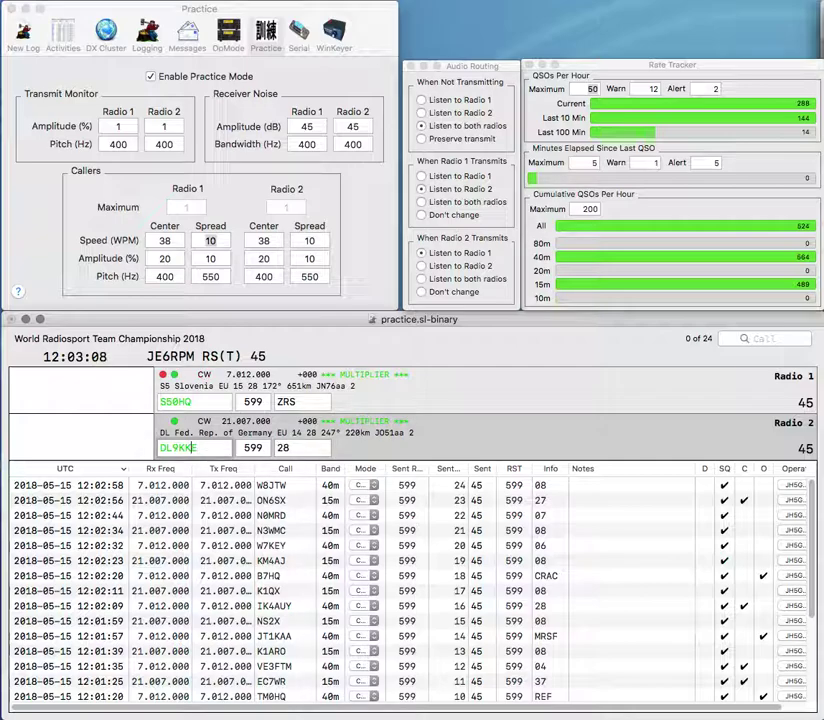
key(BackSpace)
text(C)
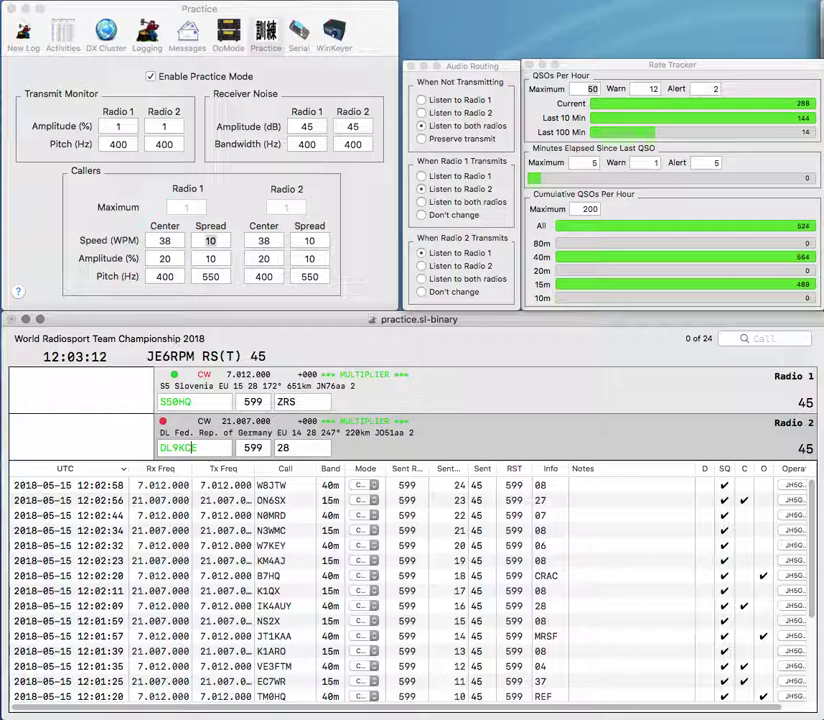
key(Return)
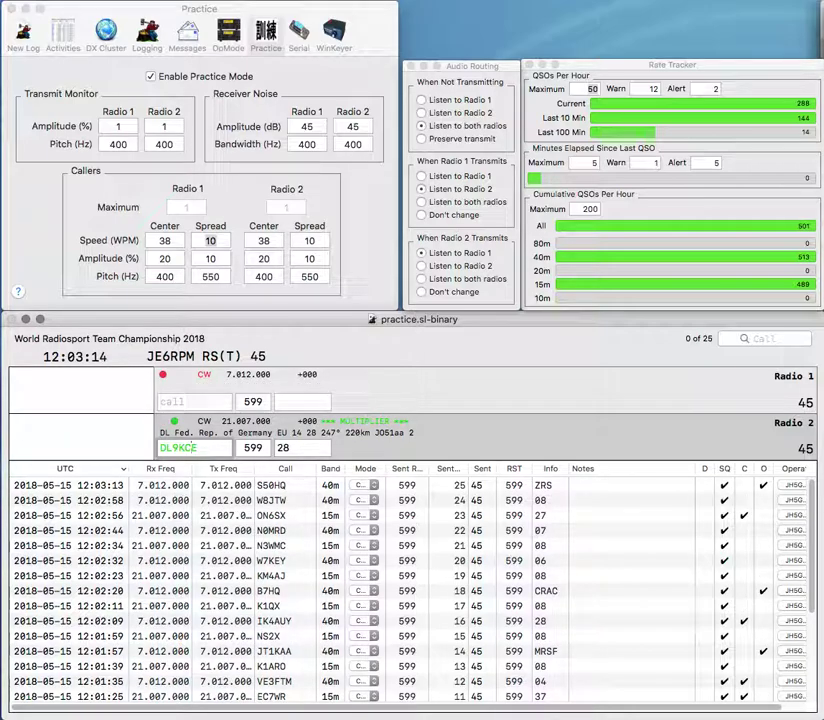
text(R1)
key(Return)
Enter and log contacts with F1MQJ on Radio 1 and XR0YG on Radio 2.
text(F1MQJ)
key(Return)
text(XR0YG)
key(Return)
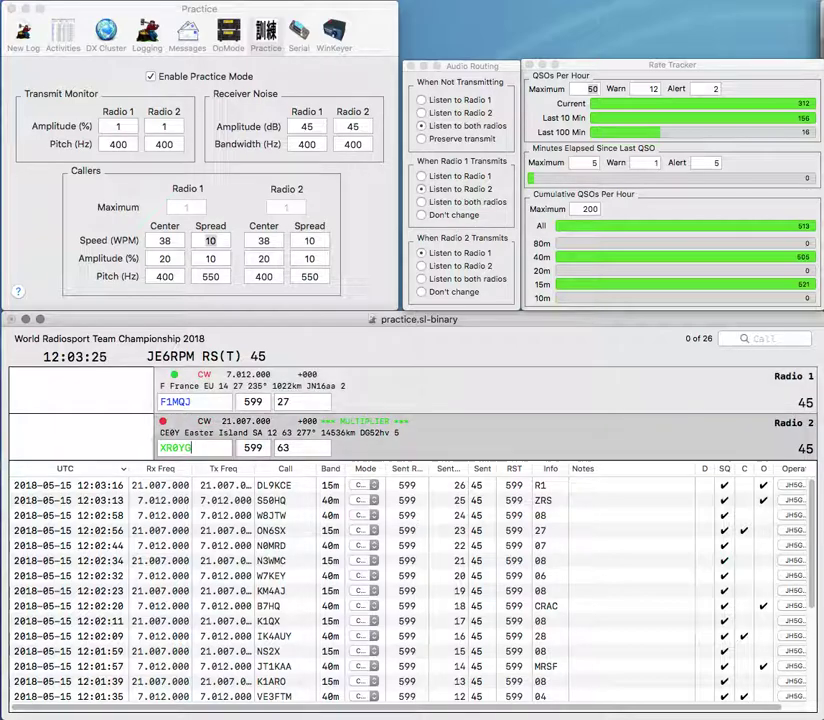
key(Return)
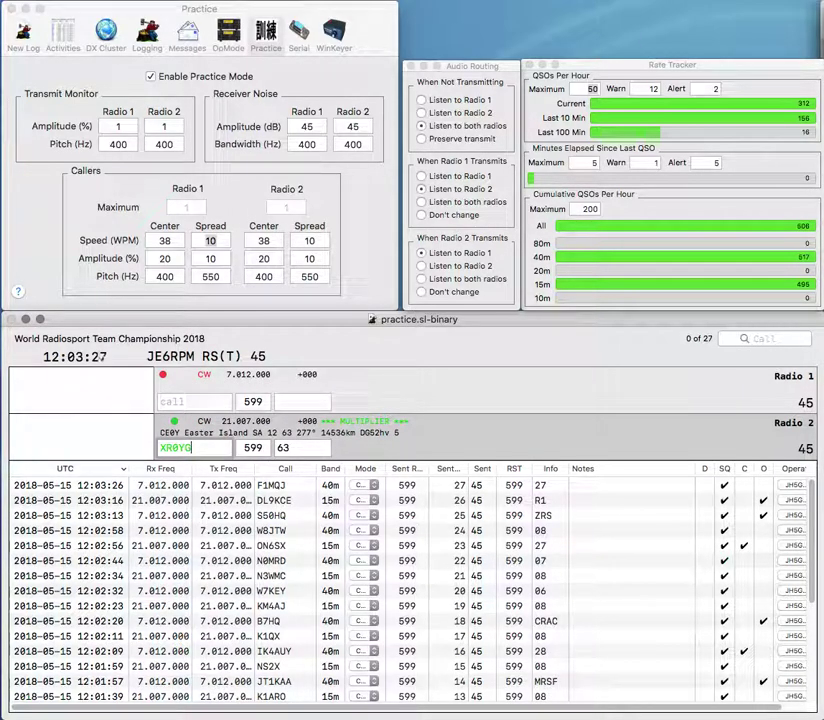
key(Return)
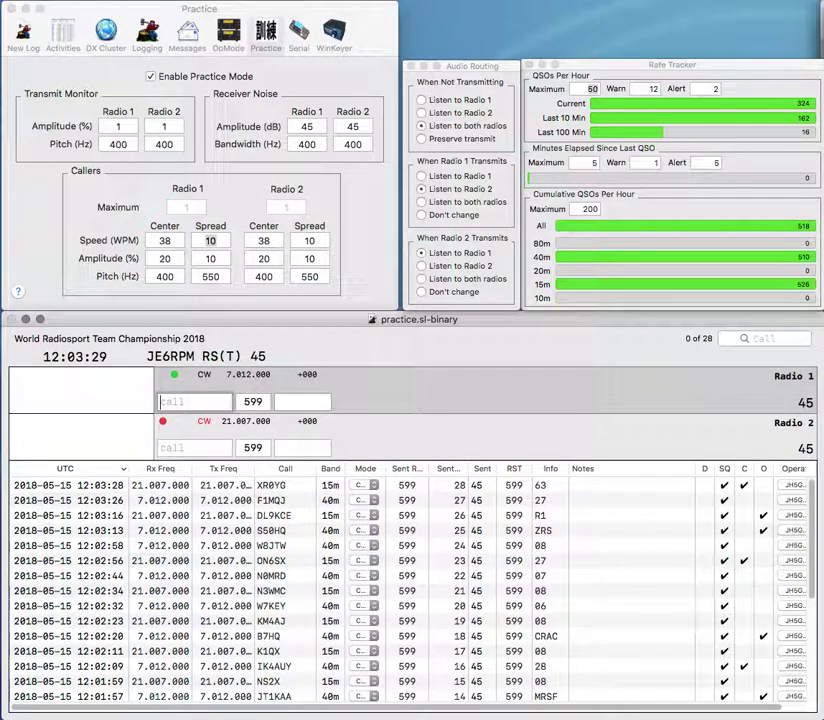
text(RA0LMO)
key(Return)
text(2MUR)
key(super+Left)
text(W)
key(Return)
click(195, 401)
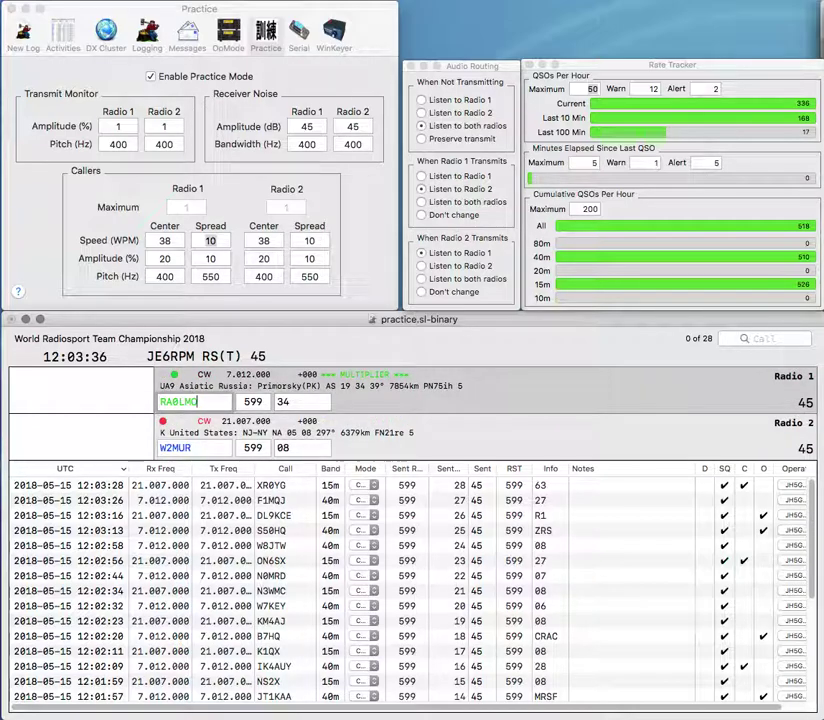
key(Return)
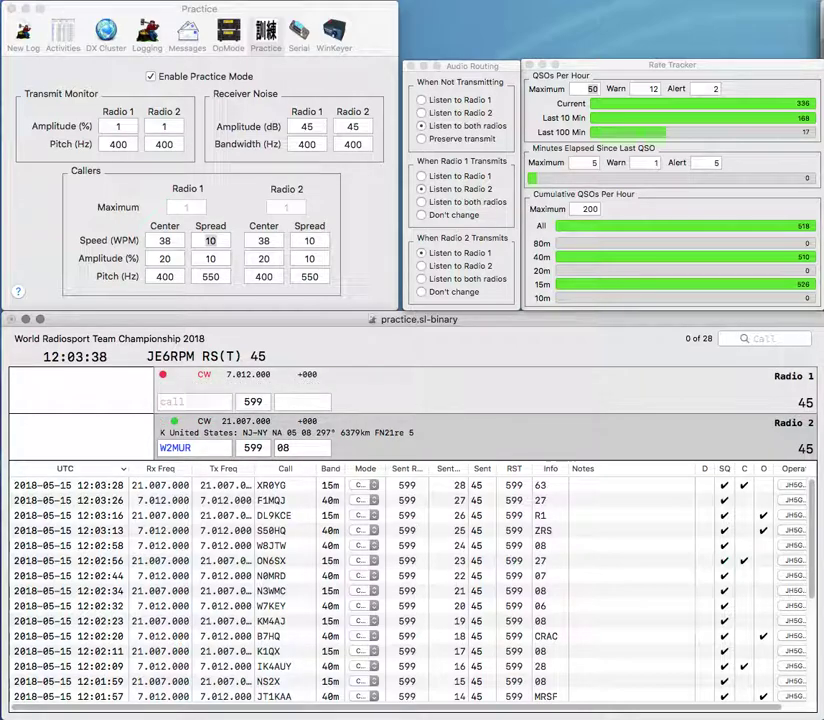
key(Return)
text(I6FDJ)
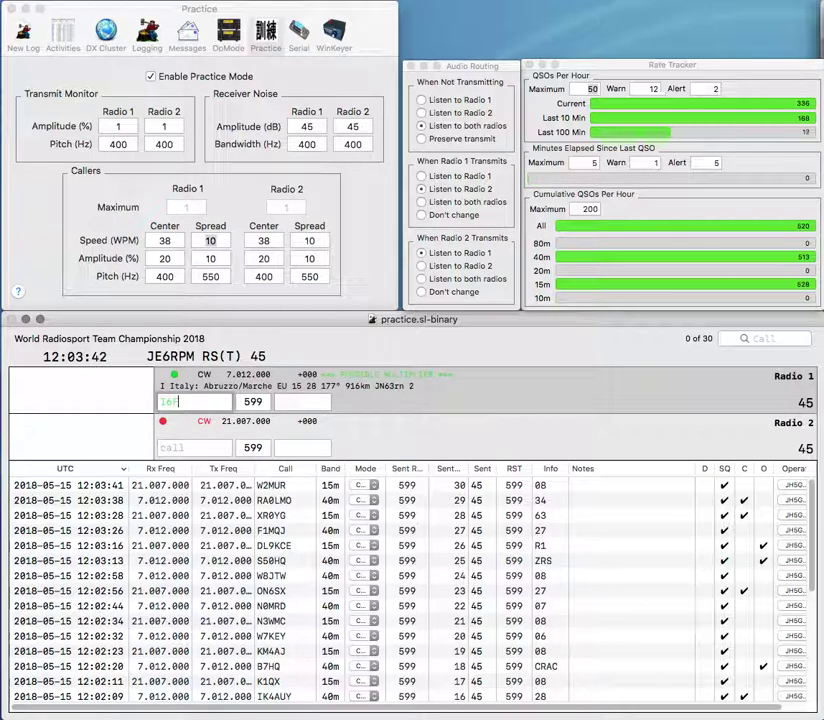
key(Return)
text(YE0HQ)
key(Return)
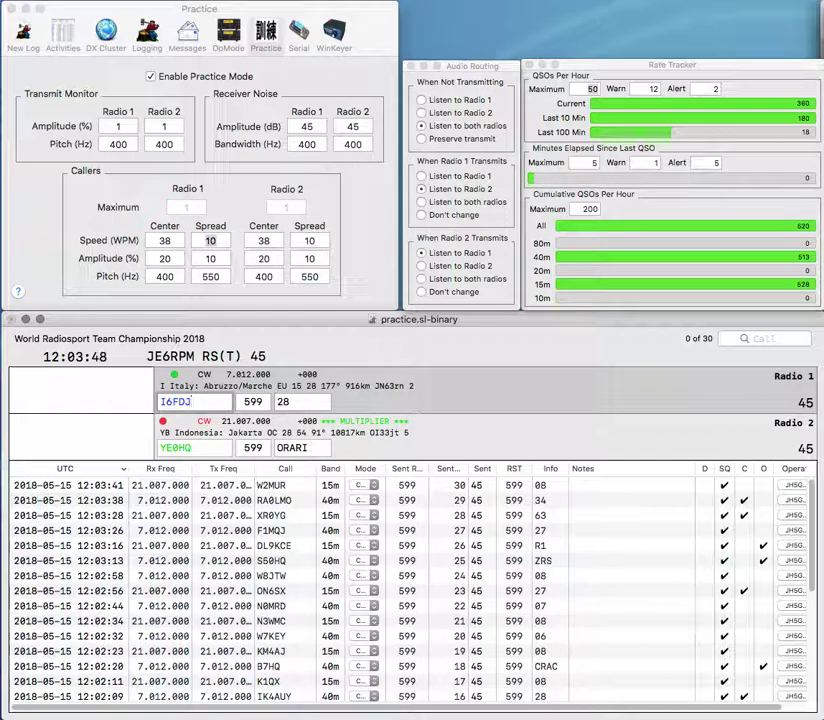
key(Return)
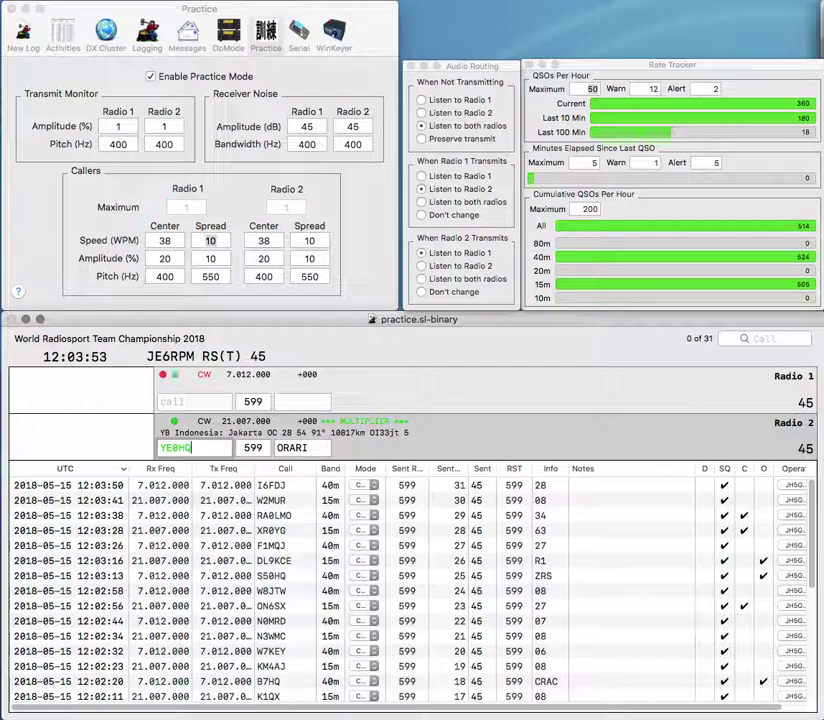
key(Return)
text(ZM)
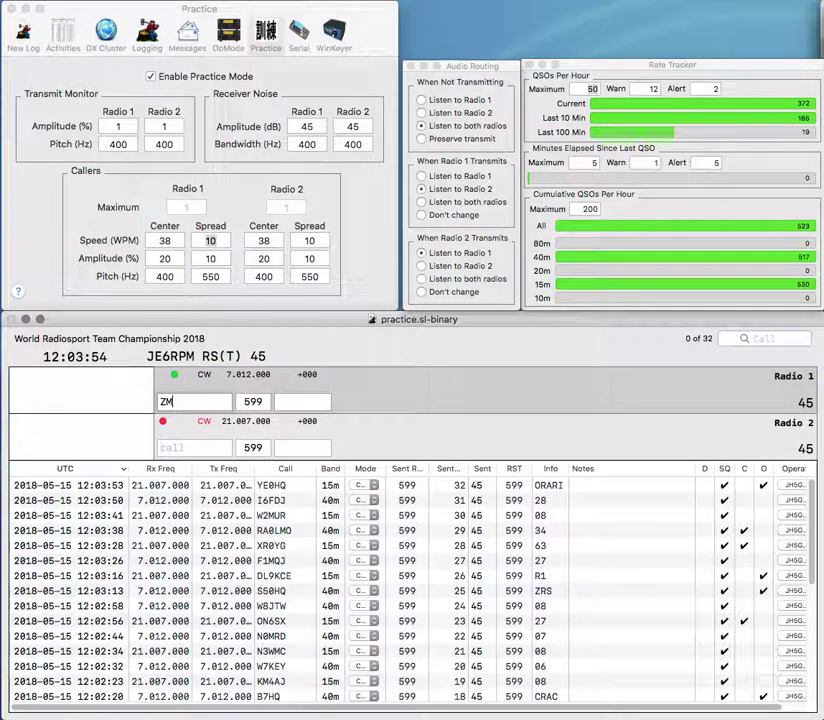
text(6G)
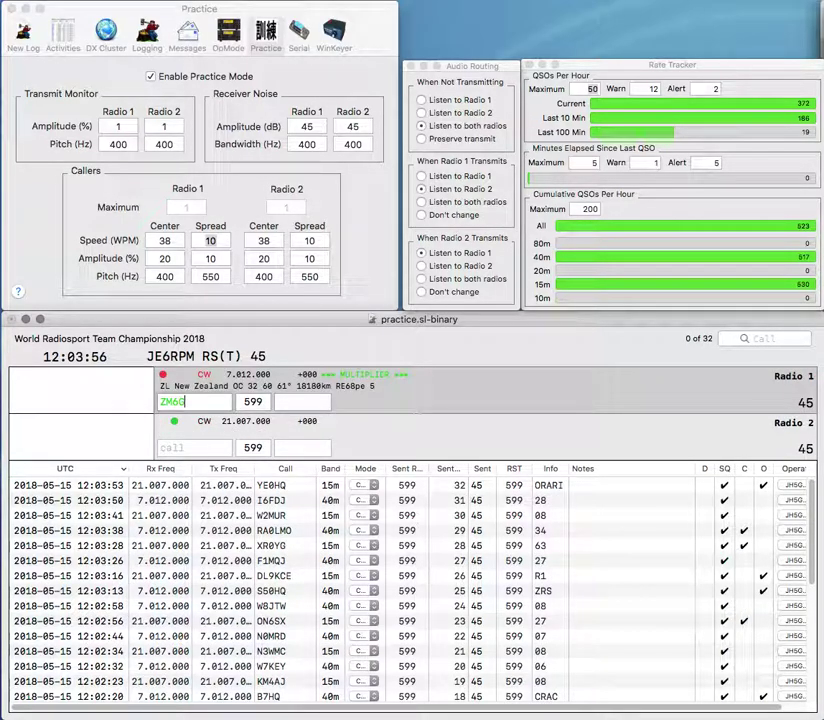
key(BackSpace)
key(BackSpace)
key(BackSpace)
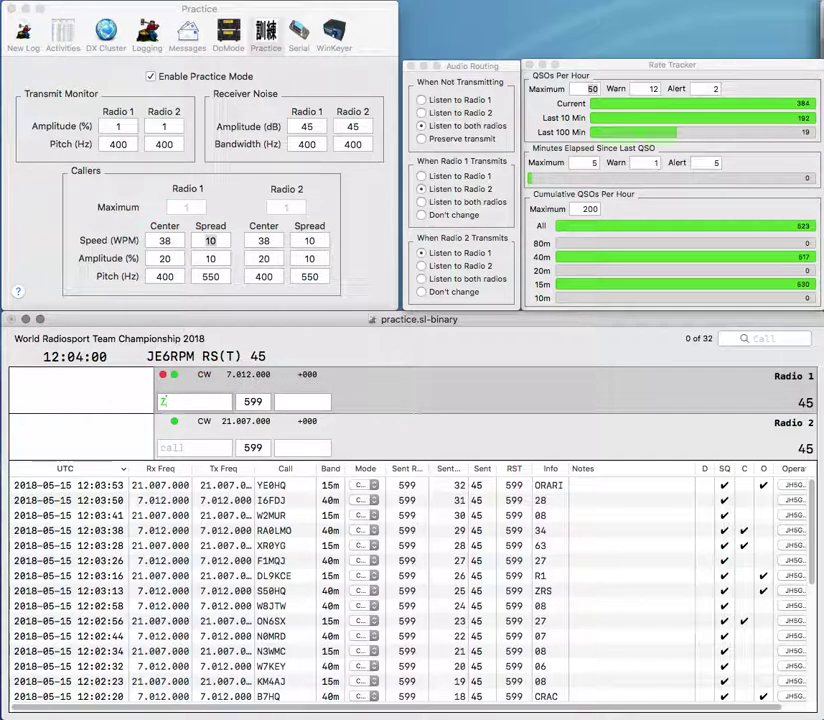
Enter Z4G as the call on Radio 1, and log ZA1A with received exchange AARA on Radio 2.
key(Down)
text(A)
key(Return)
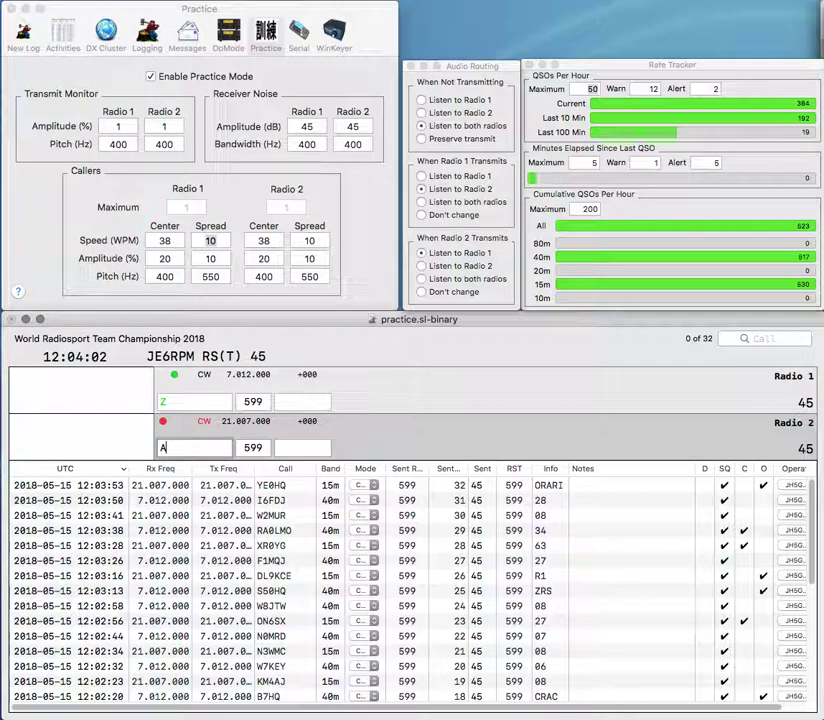
text(1A)
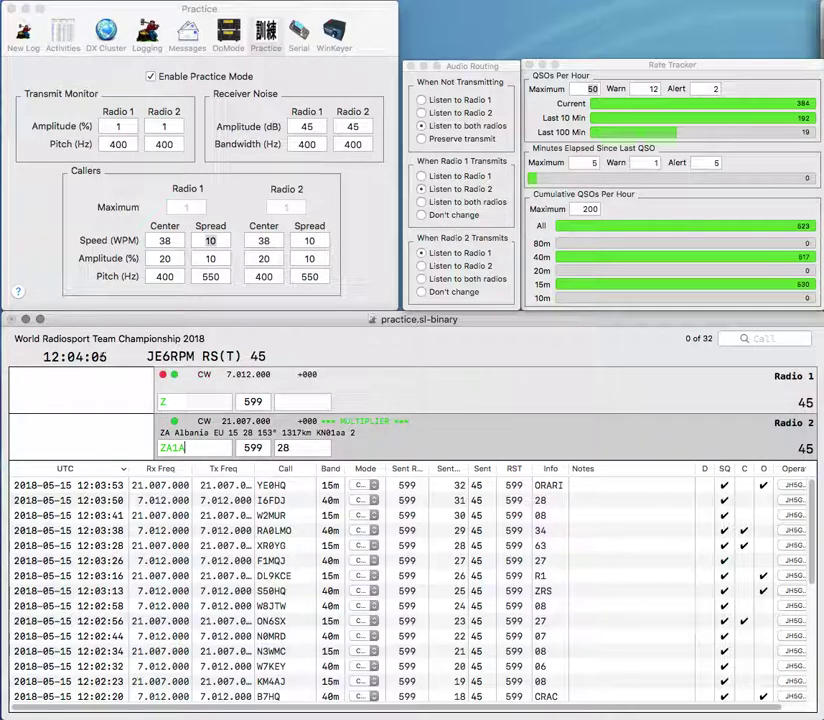
key(Return)
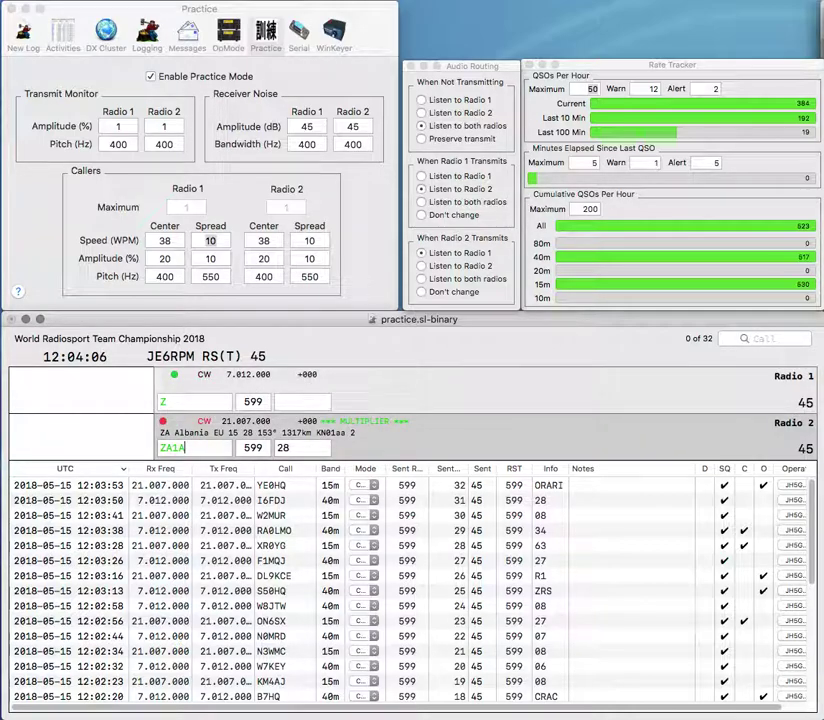
text(4G)
key(Return)
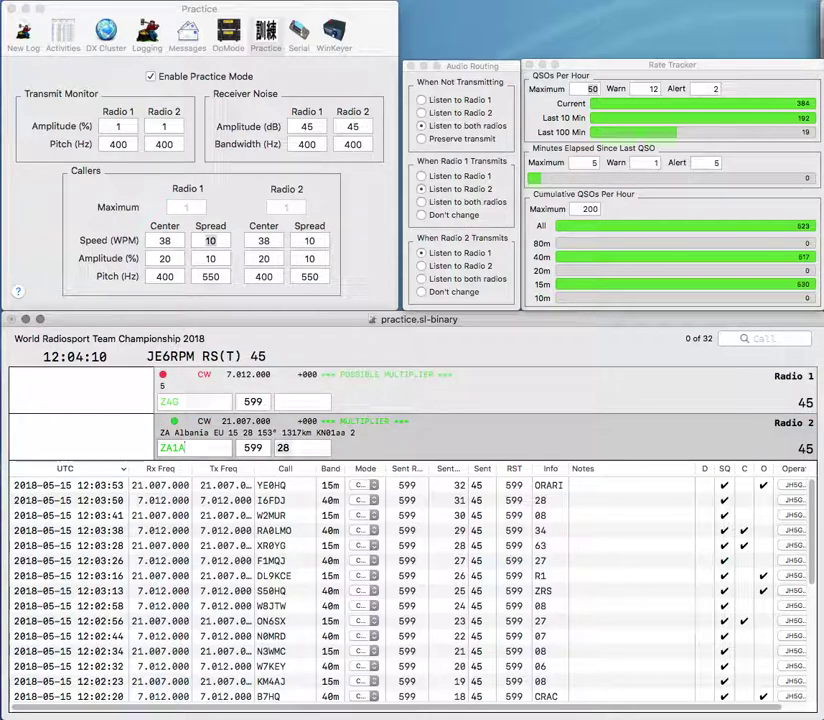
text(AARS)
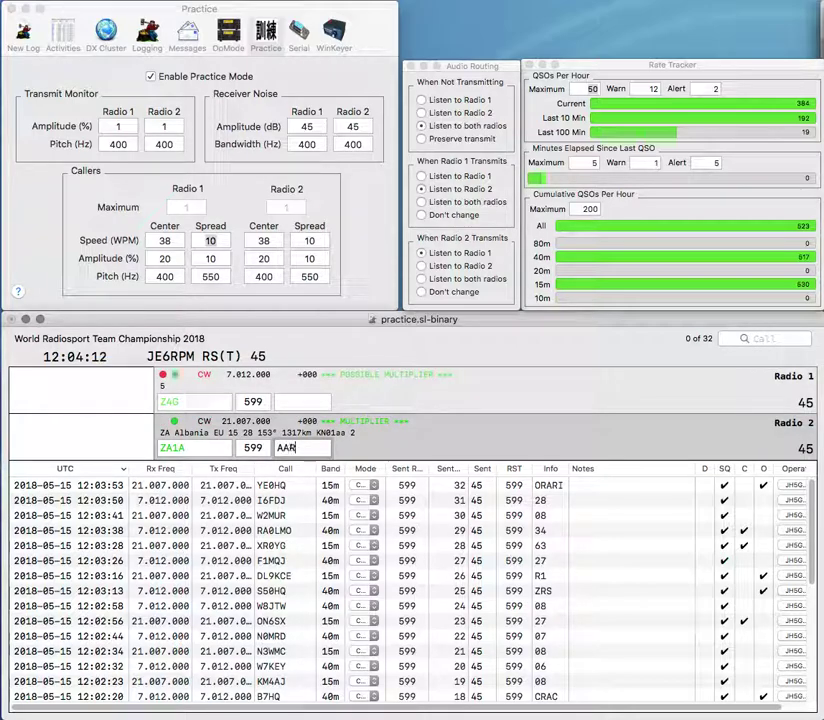
key(Return)
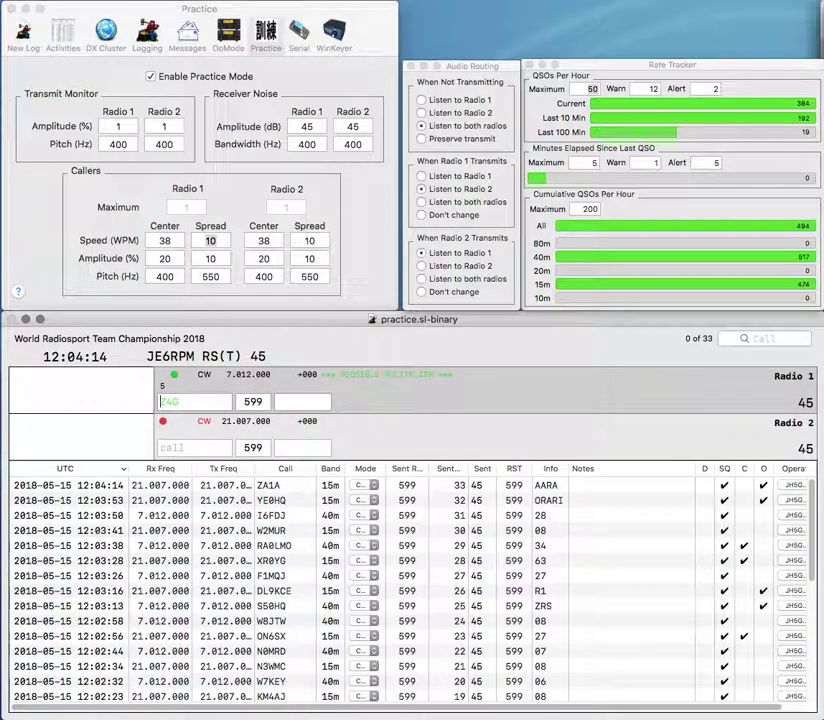
Correct the call on Radio 1 to ZM4G and send the exchange.
key(Right)
text(M)
key(Return)
key(Return)
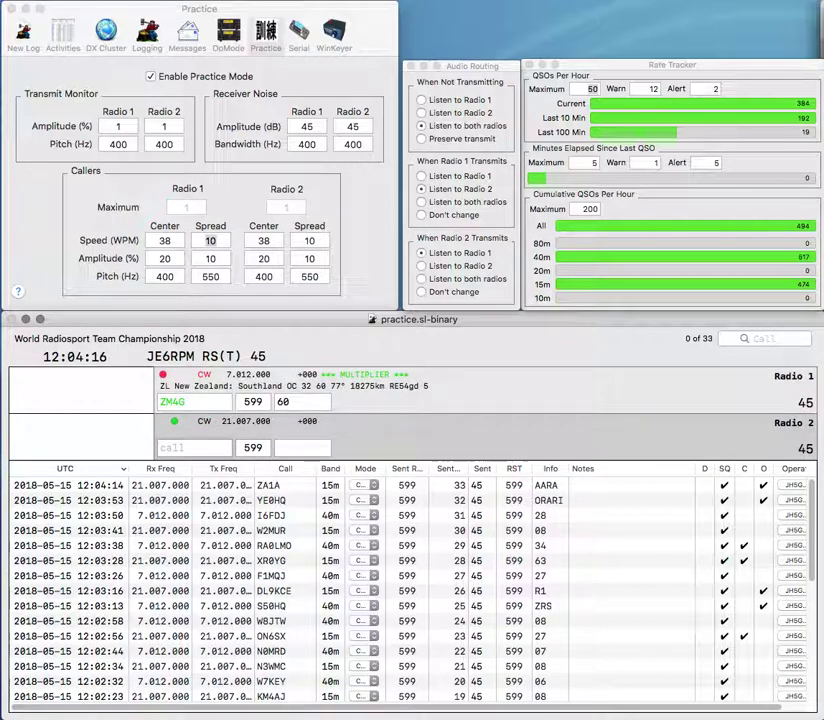
text(B4HQ)
key(Tab)
text(CRSA)
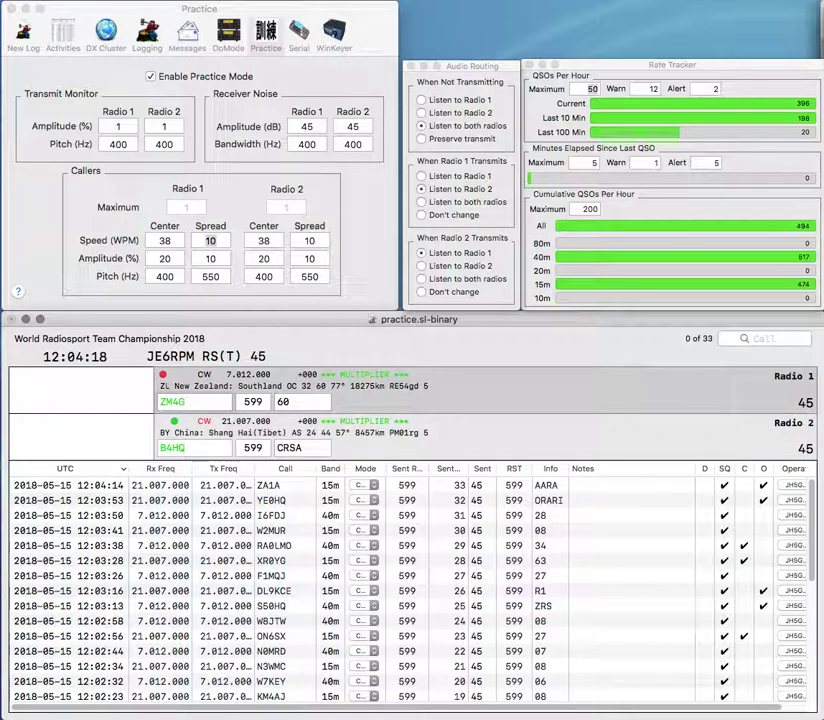
key(Return)
key(Tab)
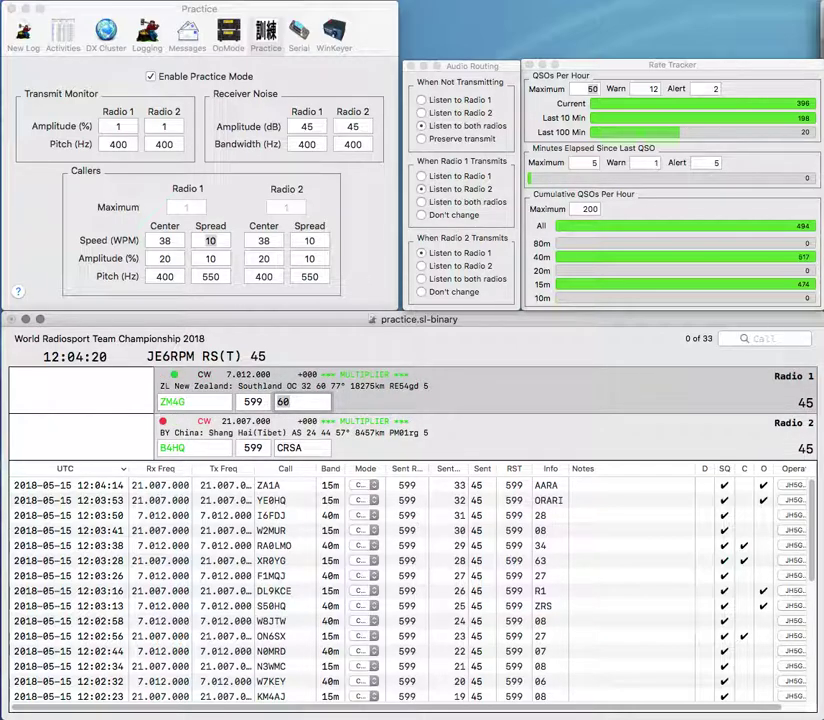
key(Return)
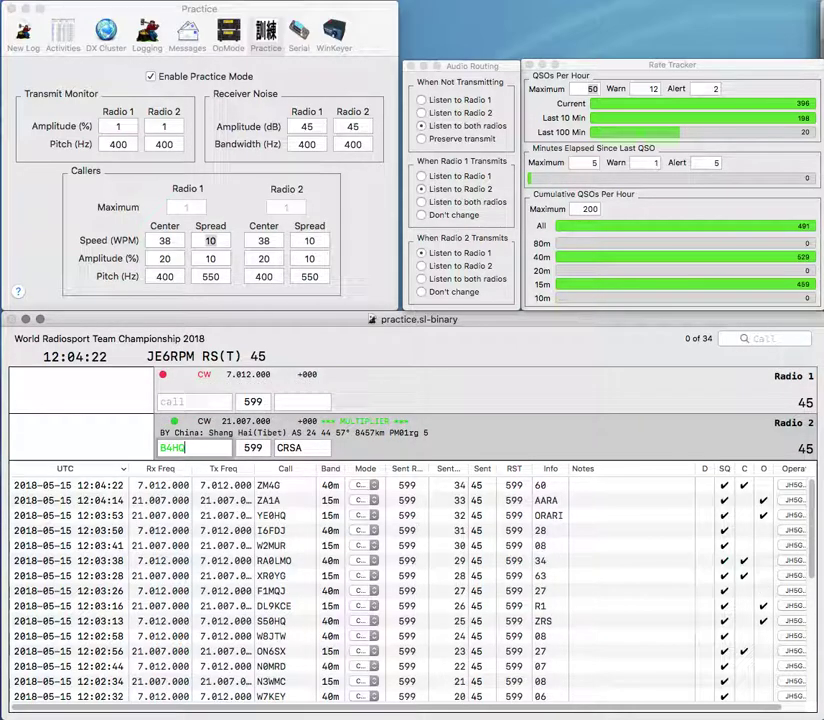
Correct the received exchange for B4HQ on Radio 2 to CRAC and log the contact.
key(BackSpace)
key(BackSpace)
text(AS)
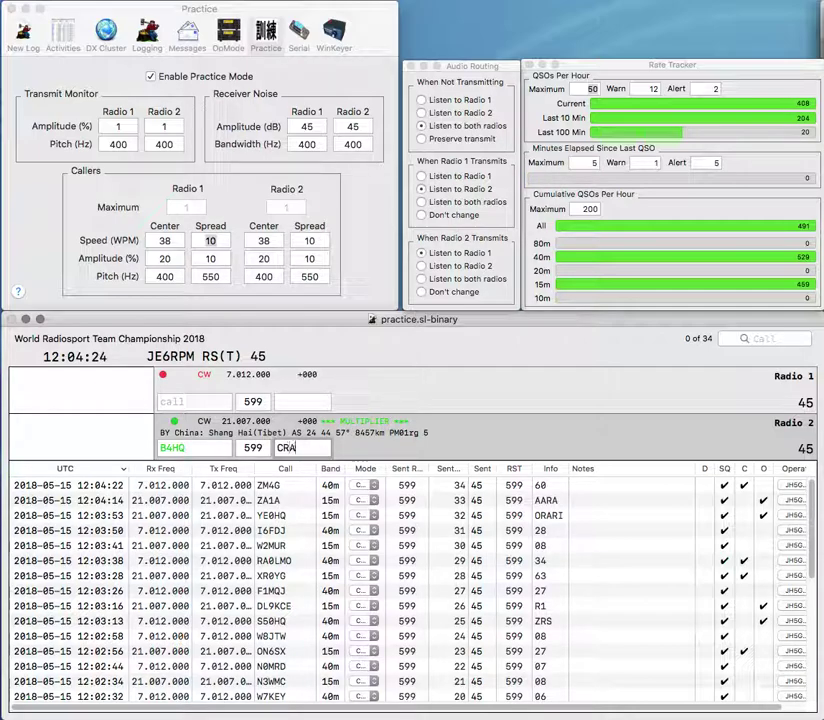
key(BackSpace)
text(C)
key(Return)
text(F2LH)
key(Left)
key(Left)
text(DF2)
key(Return)
key(Left)
text(OK1M)
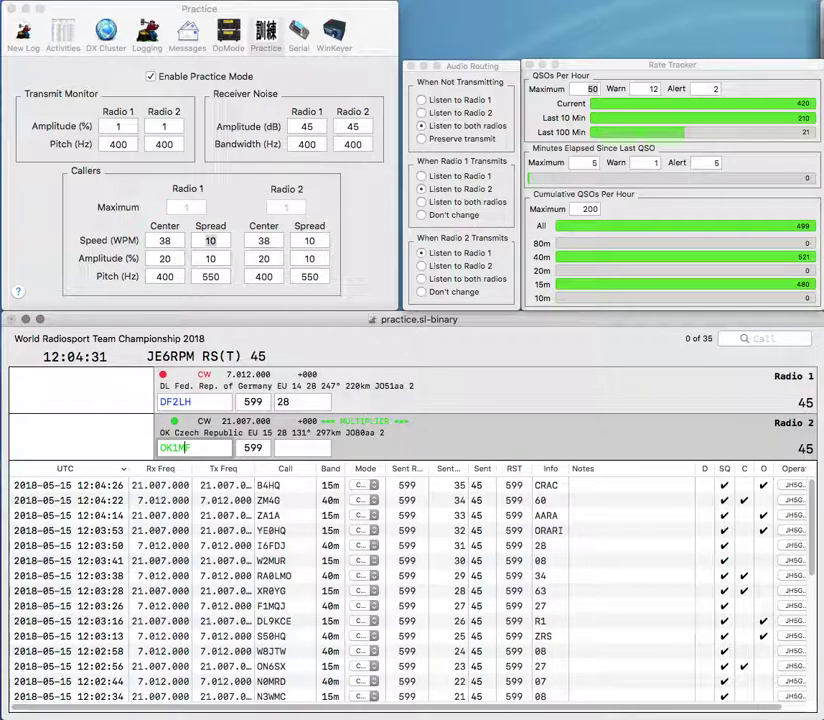
text(P)
key(Return)
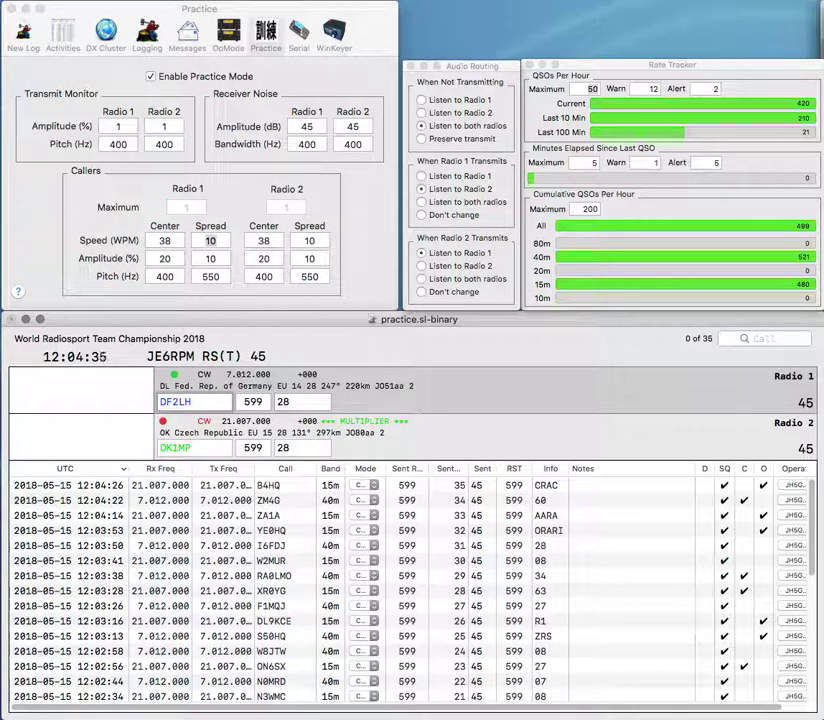
key(Down)
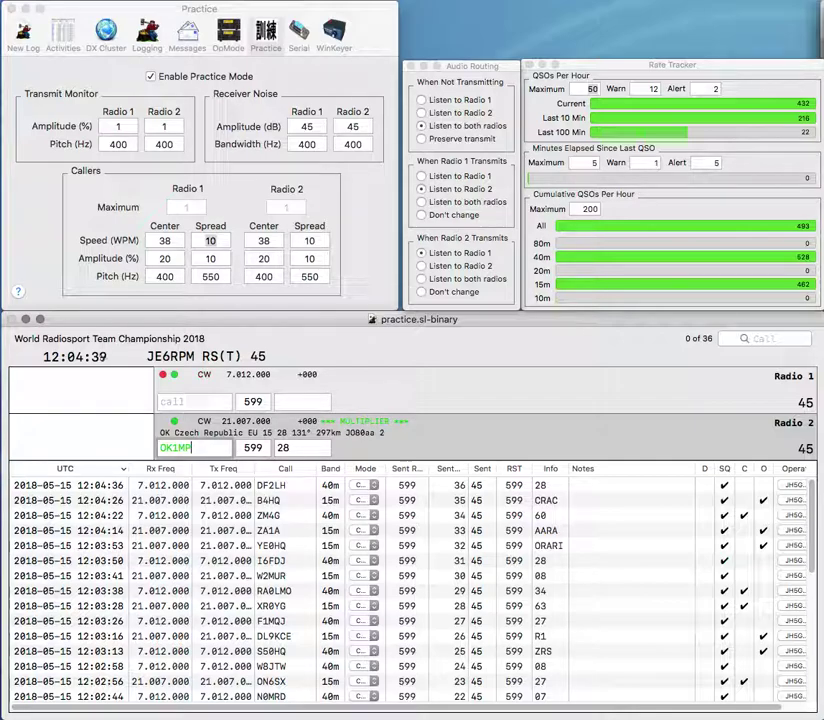
key(Return)
text(W4)
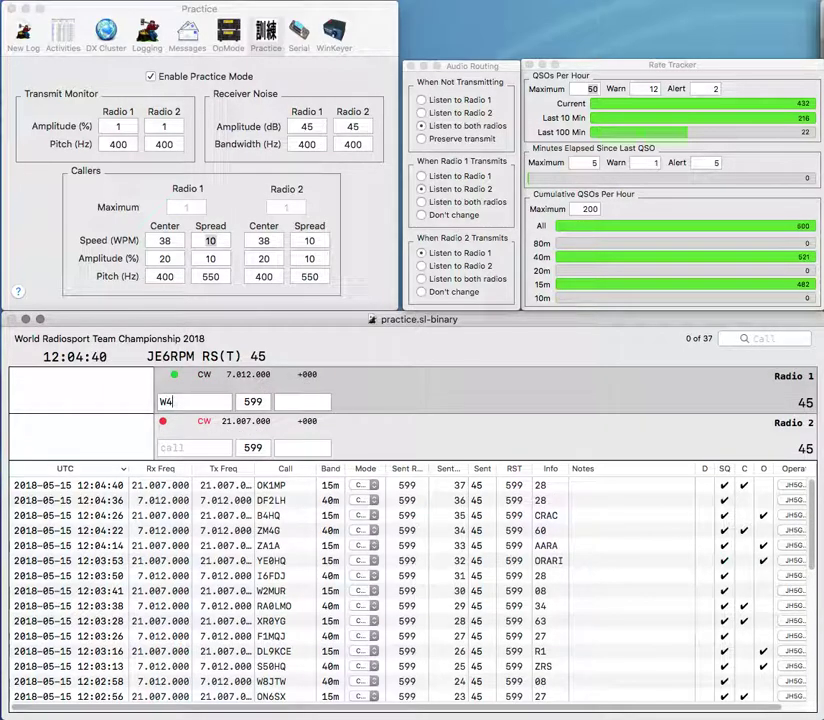
text(HZU)
key(Return)
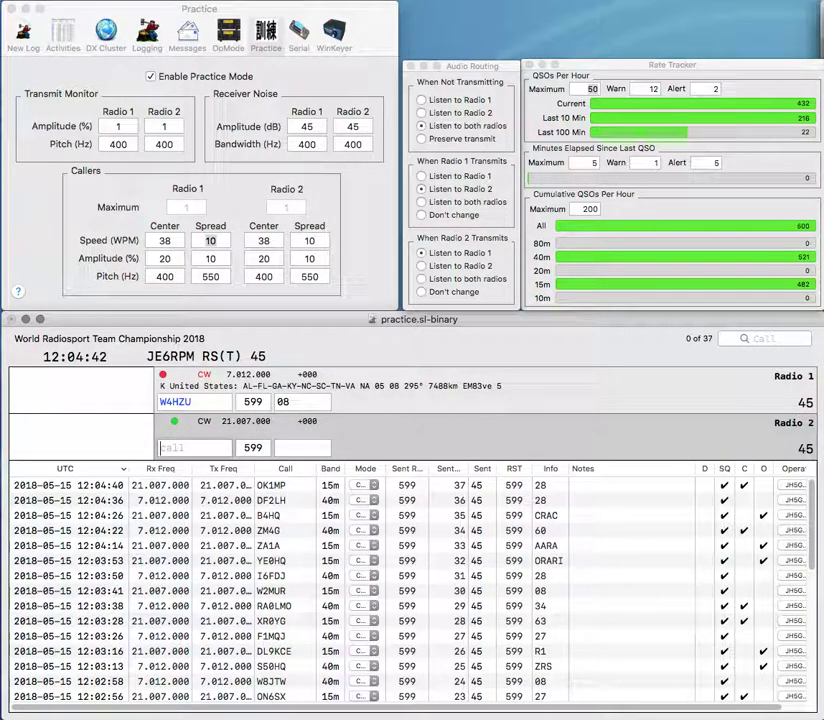
text(JK1)
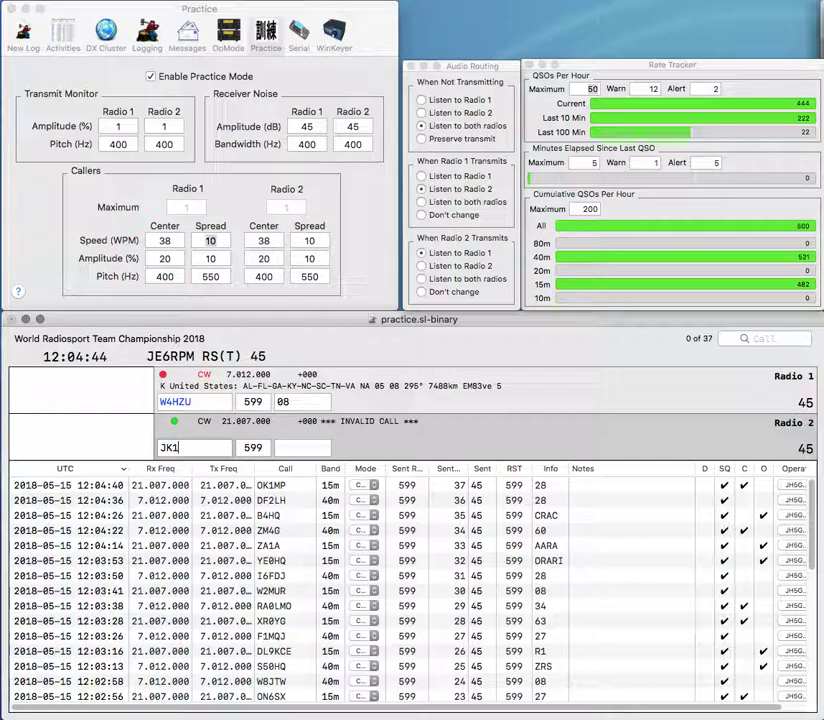
text(MZT)
key(Return)
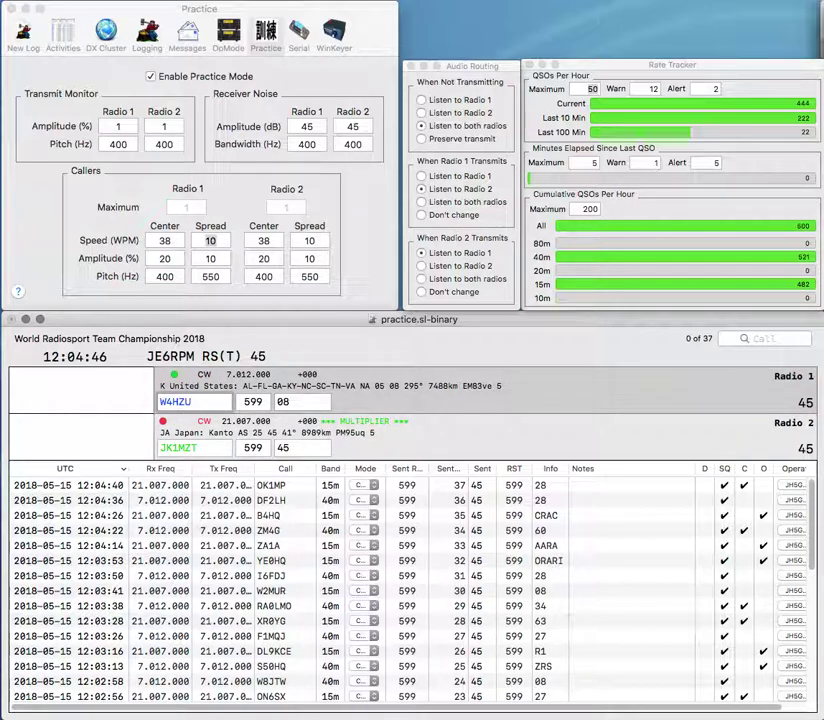
key(Right)
key(BackSpace)
text(3)
key(Return)
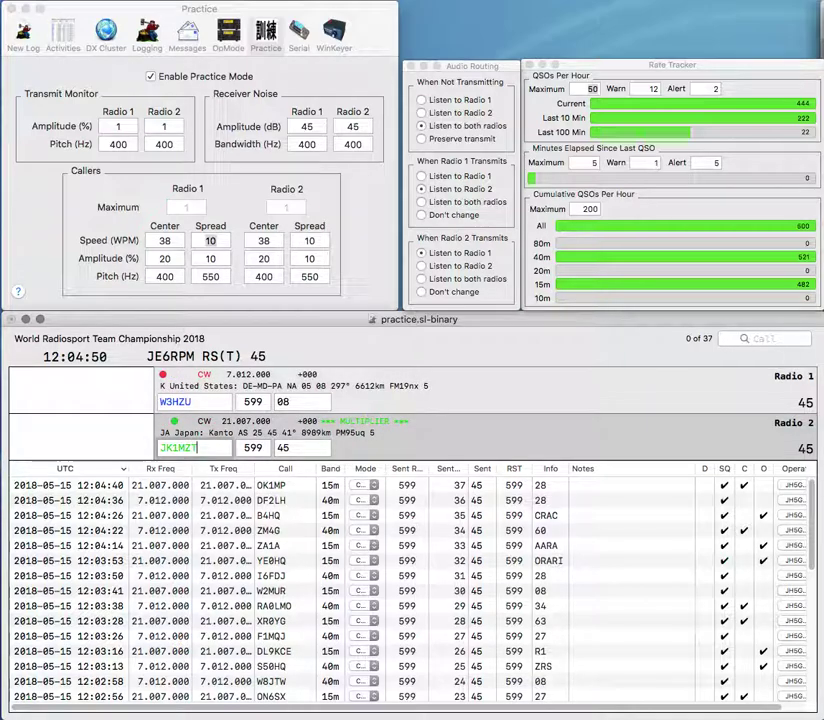
key(Return)
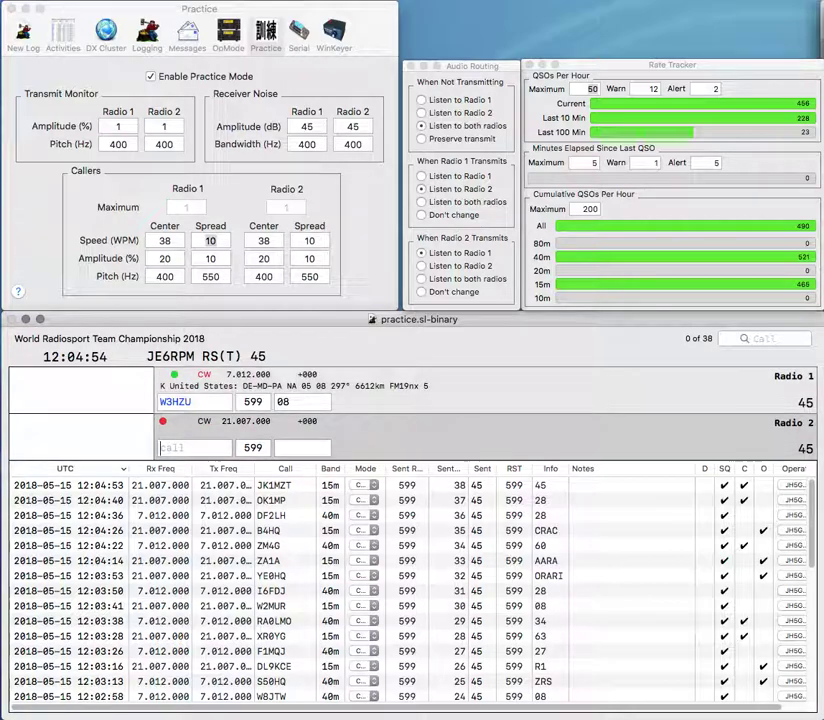
key(Return)
text(9M2A)
key(Return)
text(A)
key(BackSpace)
text(W4)
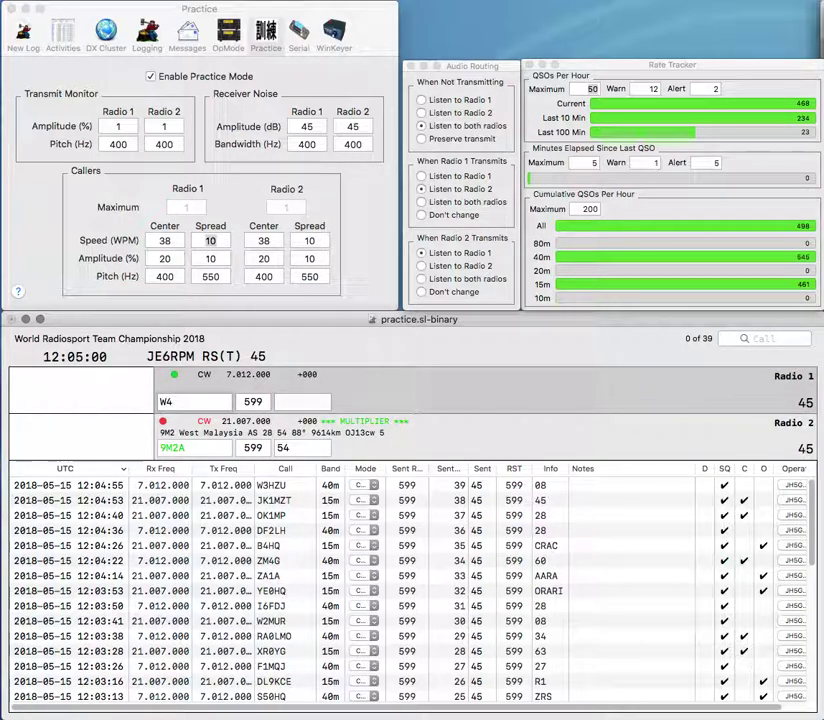
text(WIC)
key(Return)
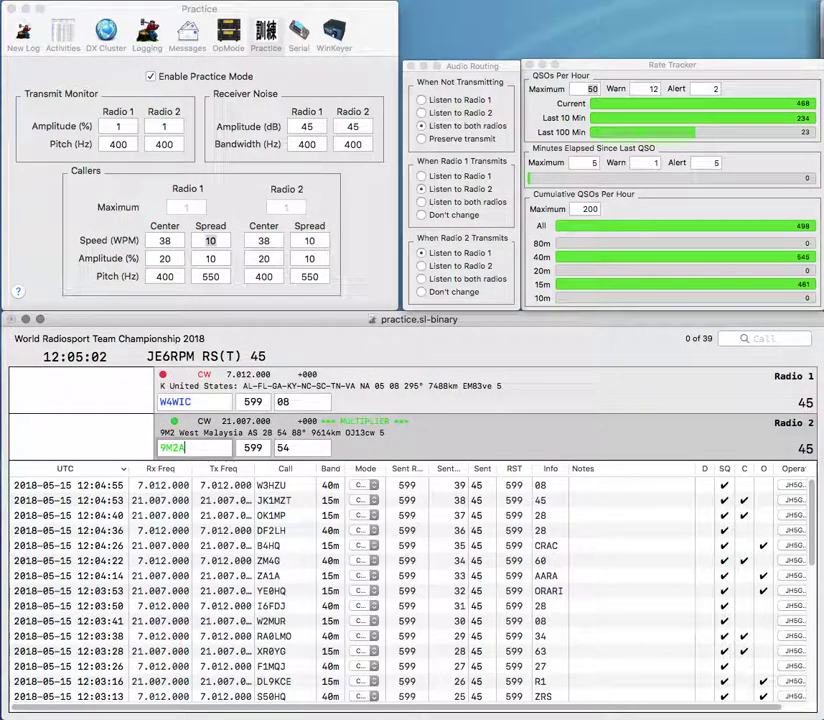
key(Return)
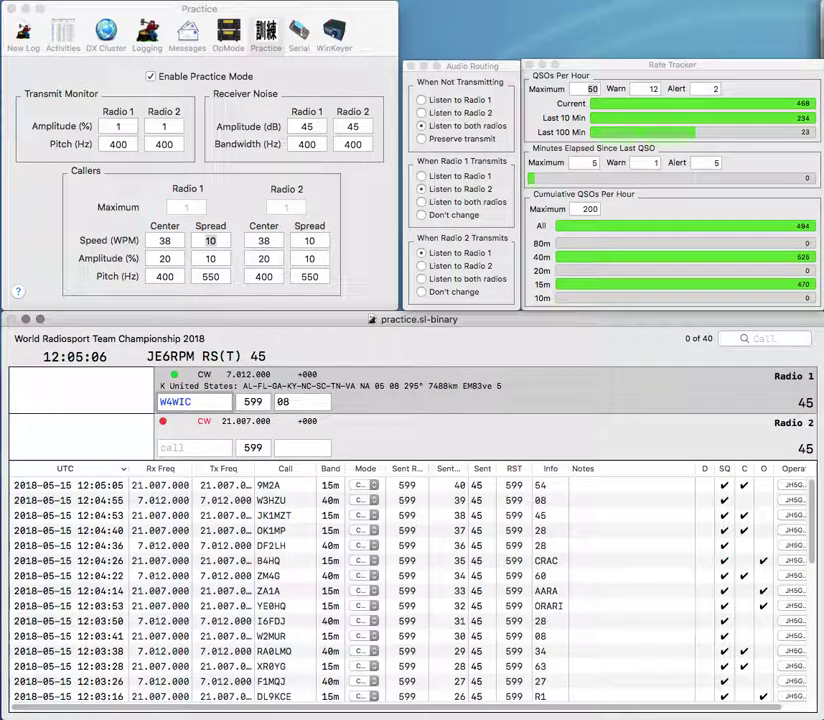
key(Left)
key(BackSpace)
text(I)
key(Return)
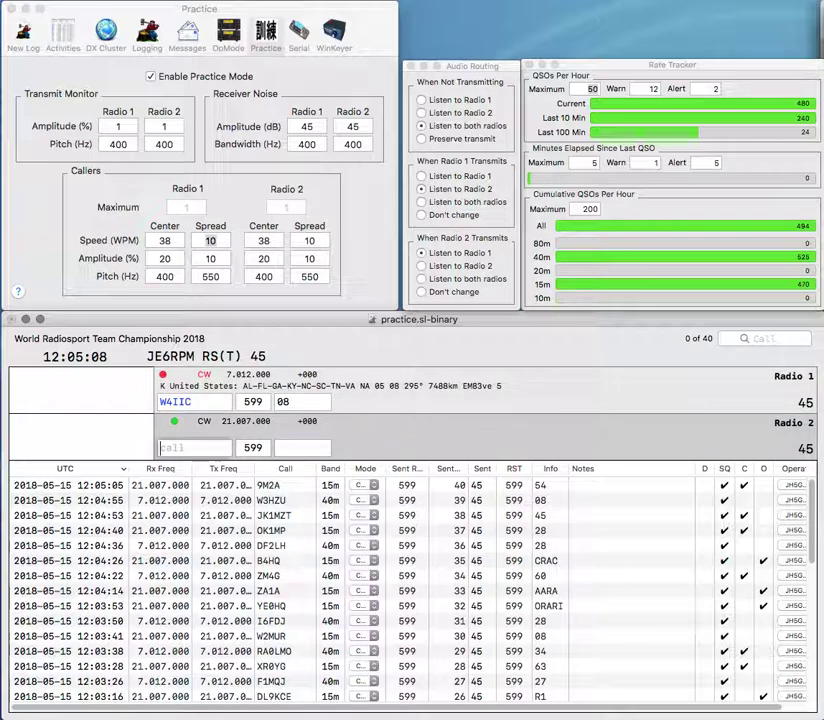
text(XQ)
key(BackSpace)
text(1)
key(Left)
key(Left)
text(C)
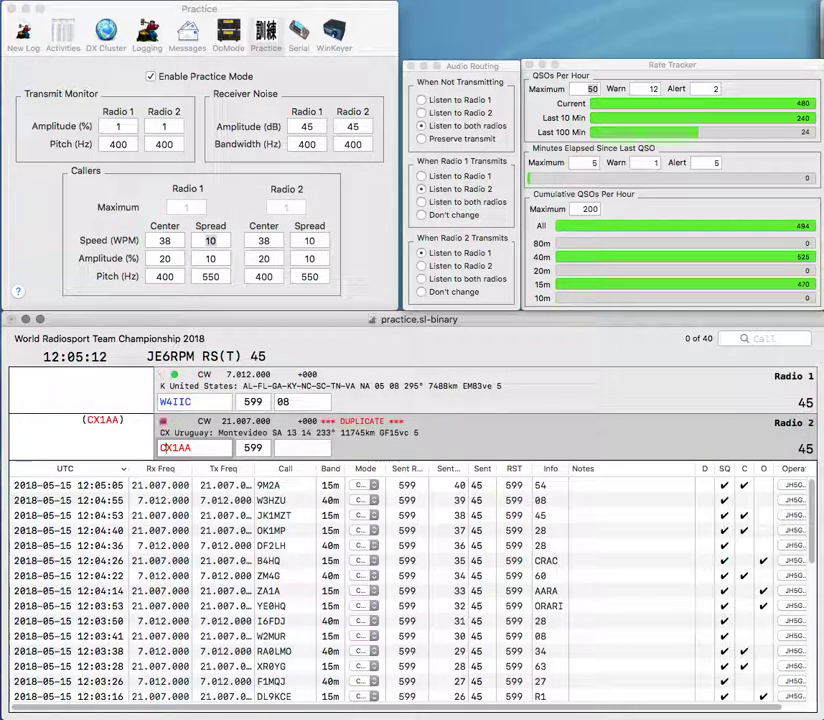
key(Return)
text(RCU)
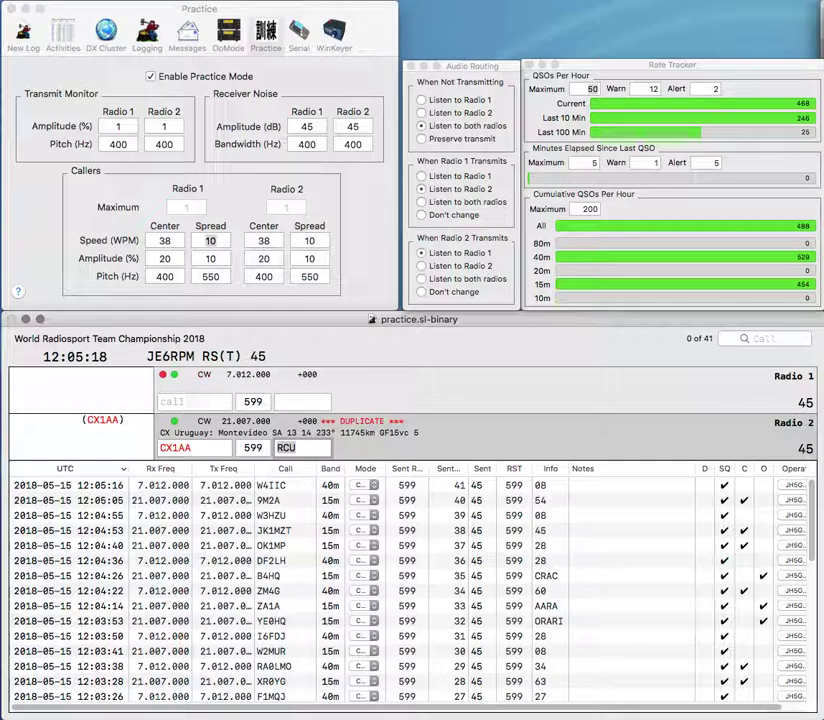
key(Return)
text(LZ)
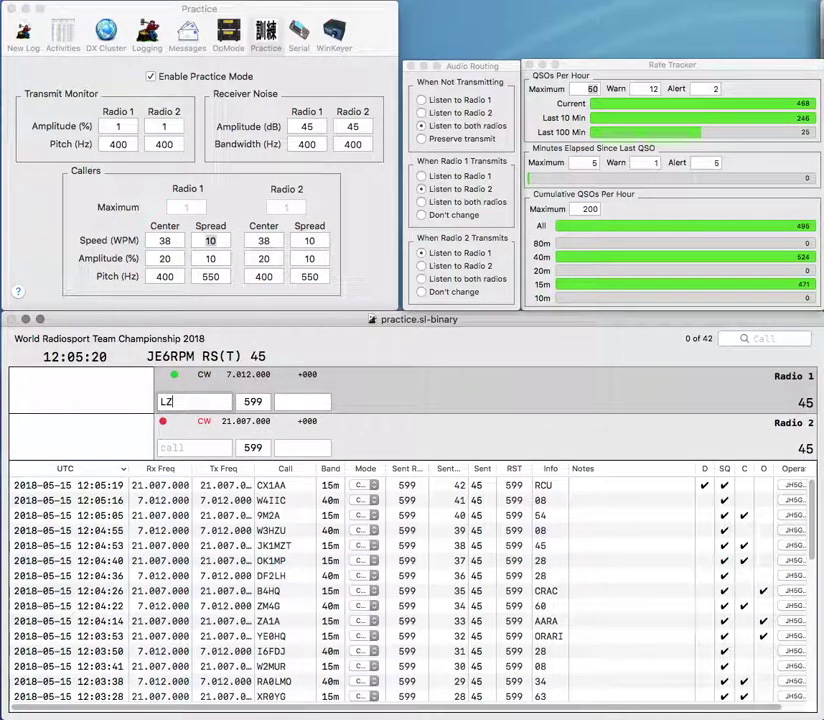
text(5K)
key(Return)
text(EA5CCY)
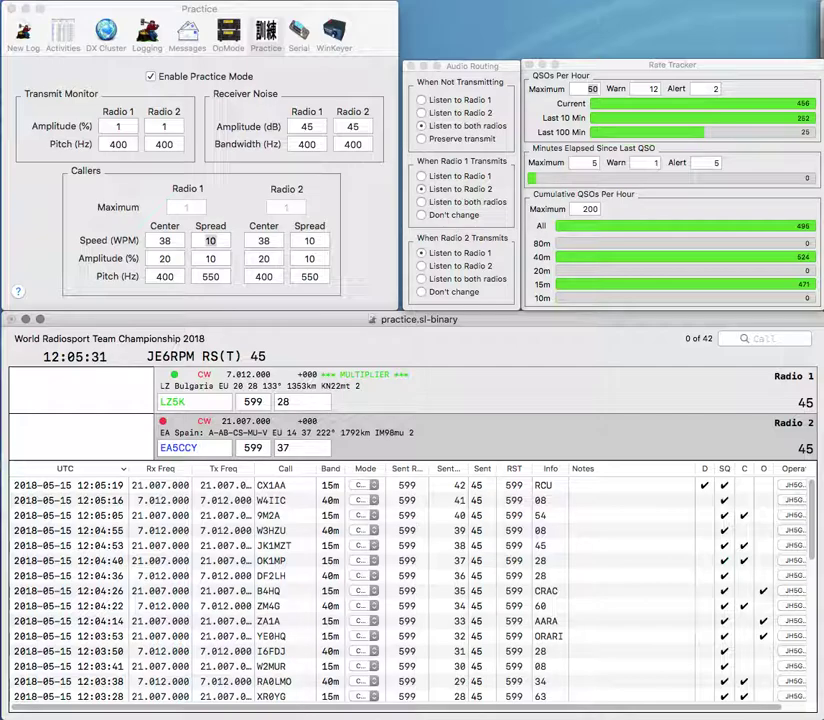
key(Return)
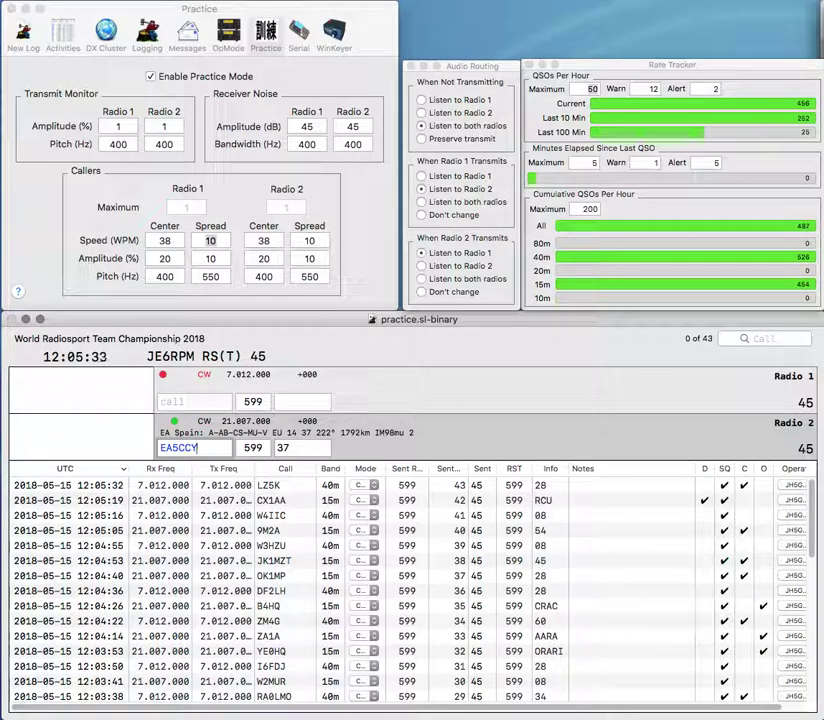
key(Return)
text(SP2CA)
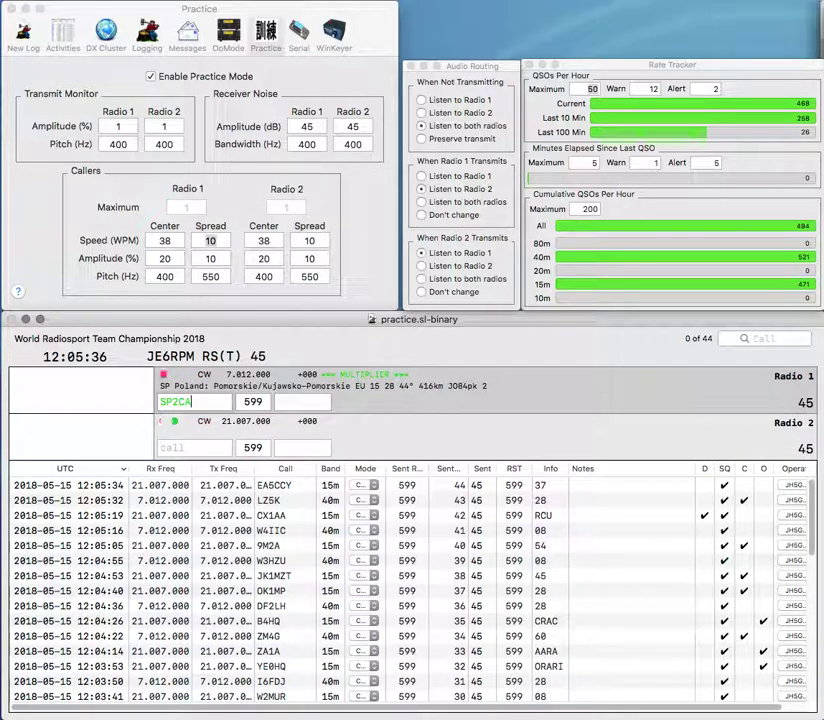
key(Return)
text(RA1OO)
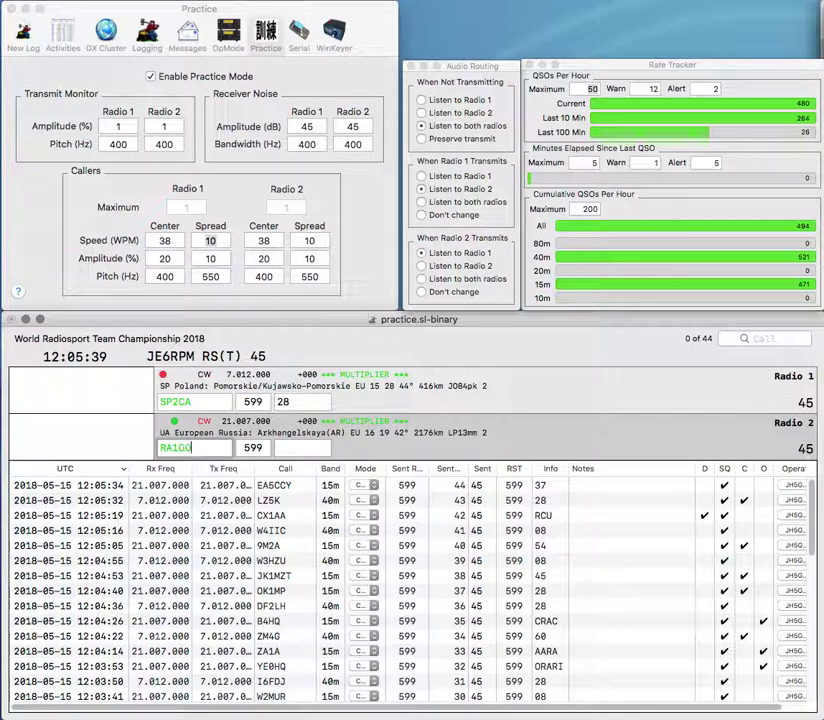
key(BackSpace)
text(w)
key(Return)
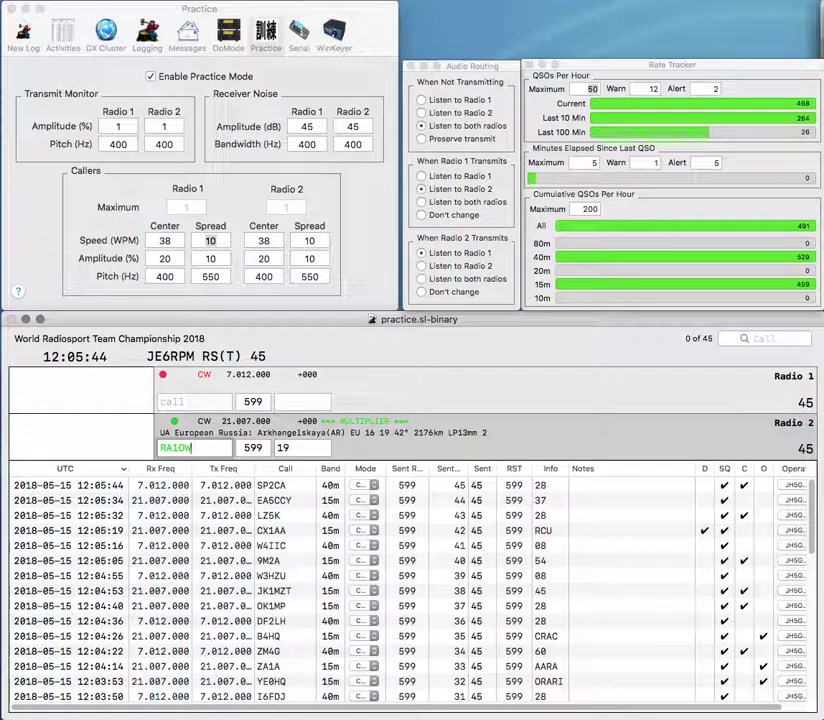
text(NK8N)
key(Return)
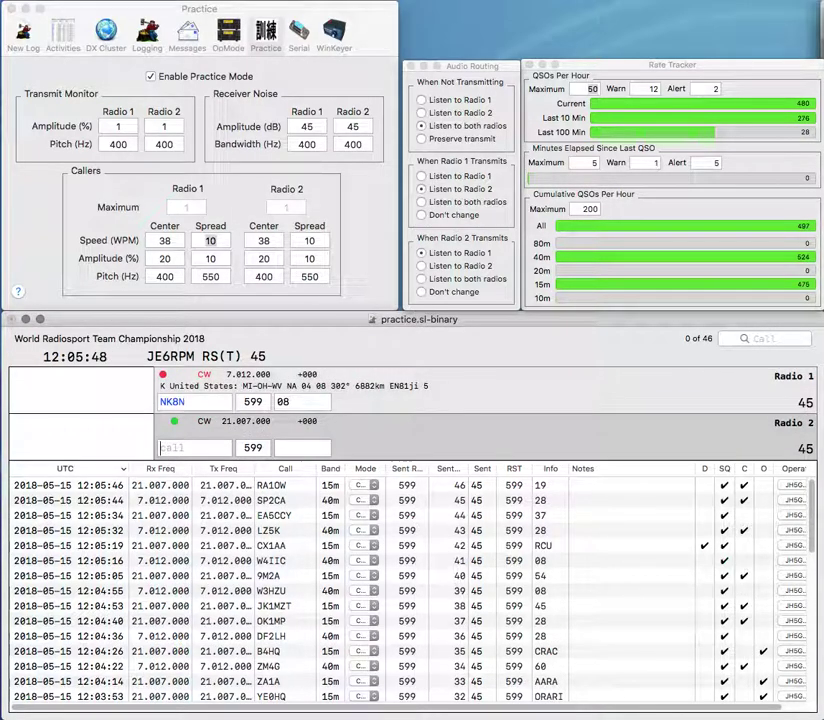
text(XX9A)
key(Return)
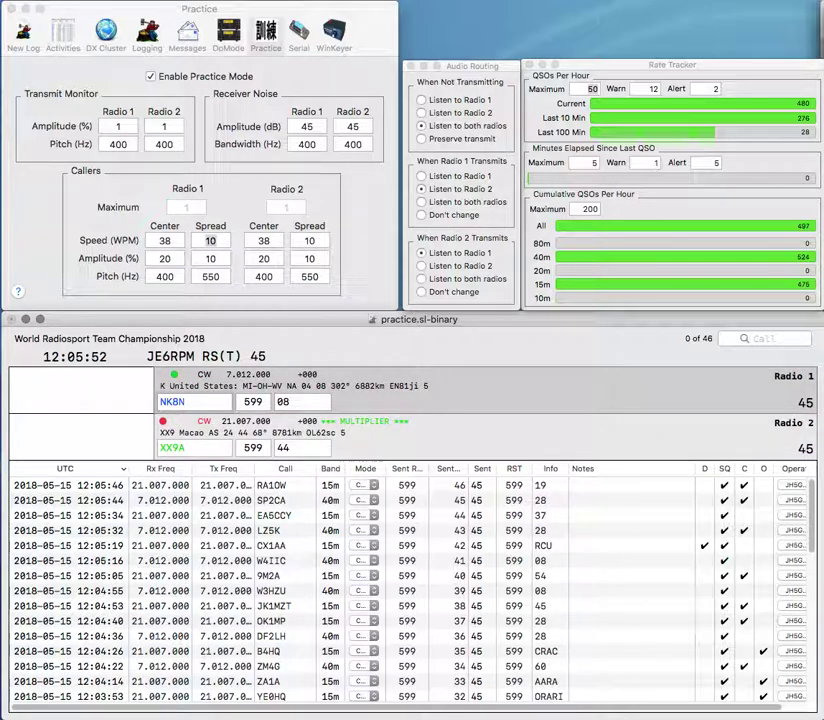
key(Tab)
text(AR)
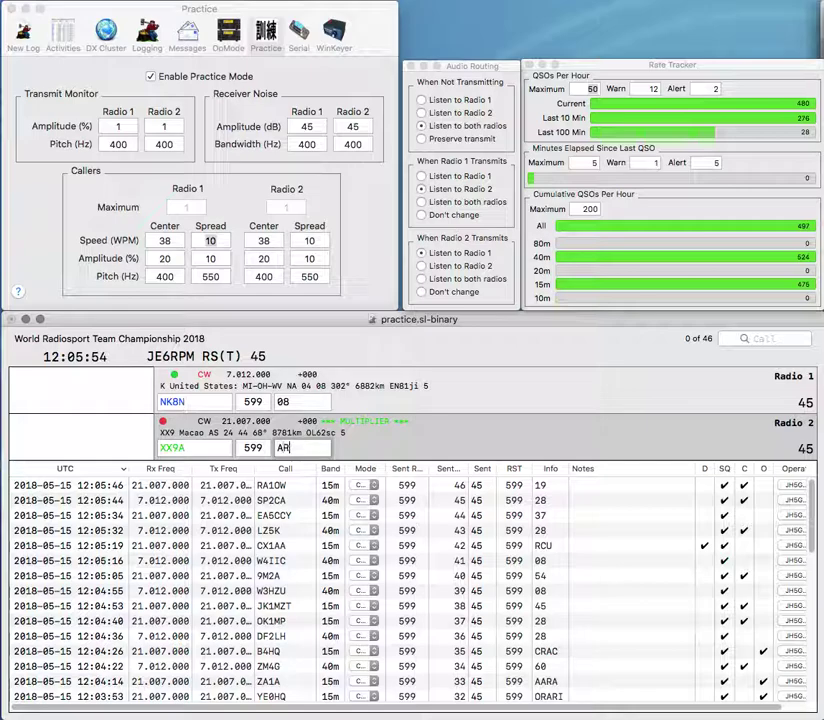
key(BackSpace)
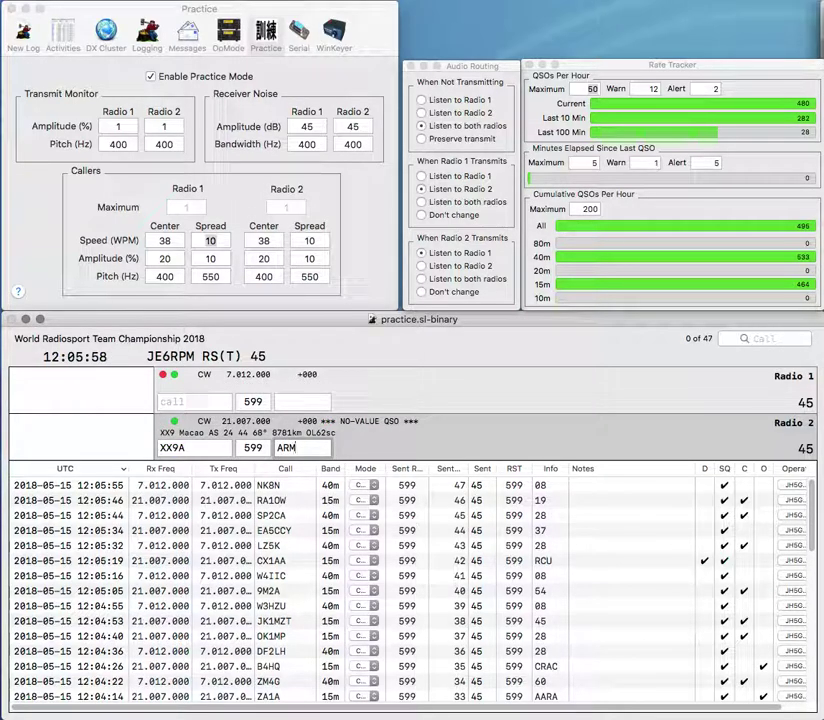
key(Return)
text(K7LW)
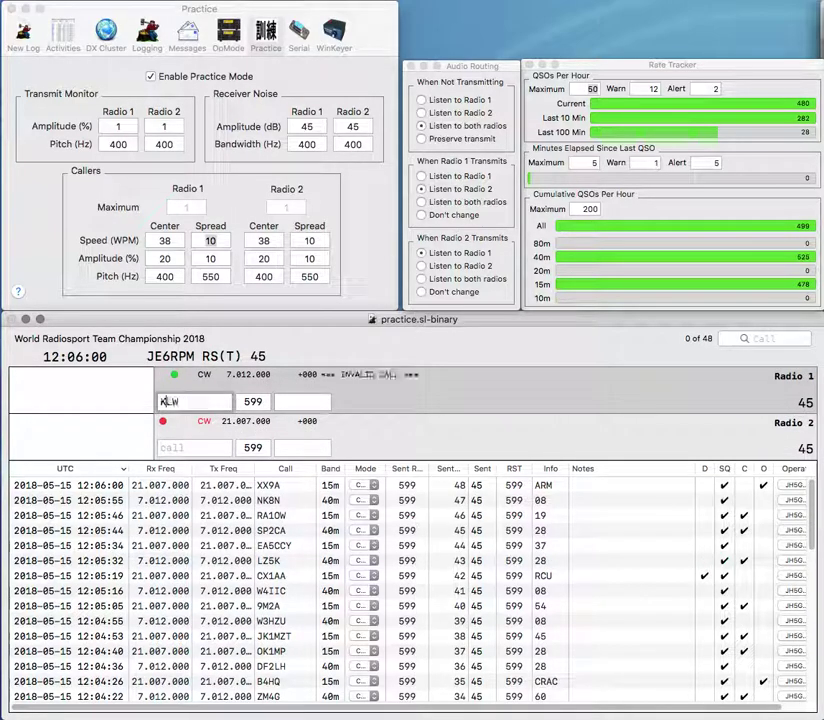
key(Return)
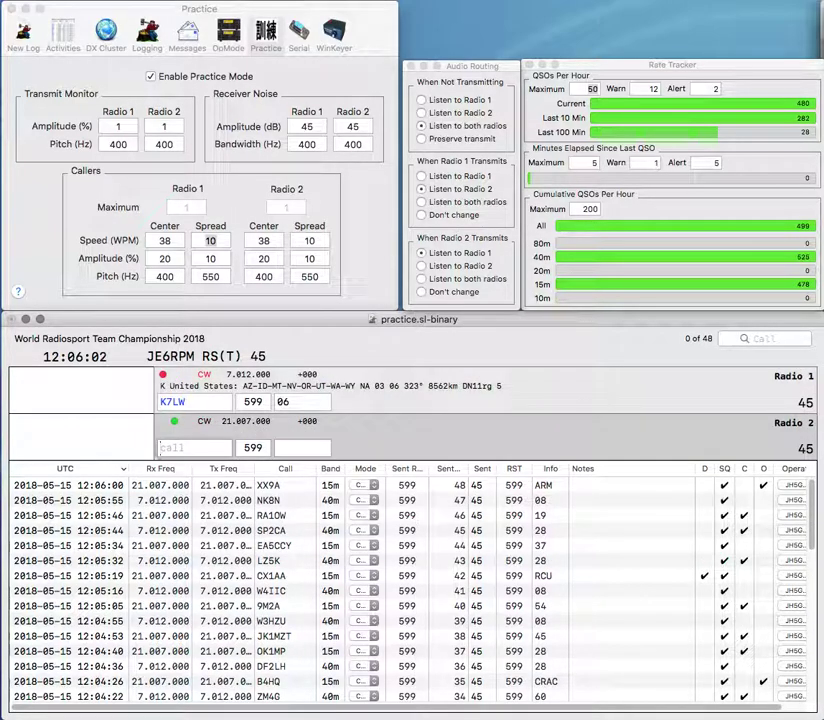
text(PJ4X)
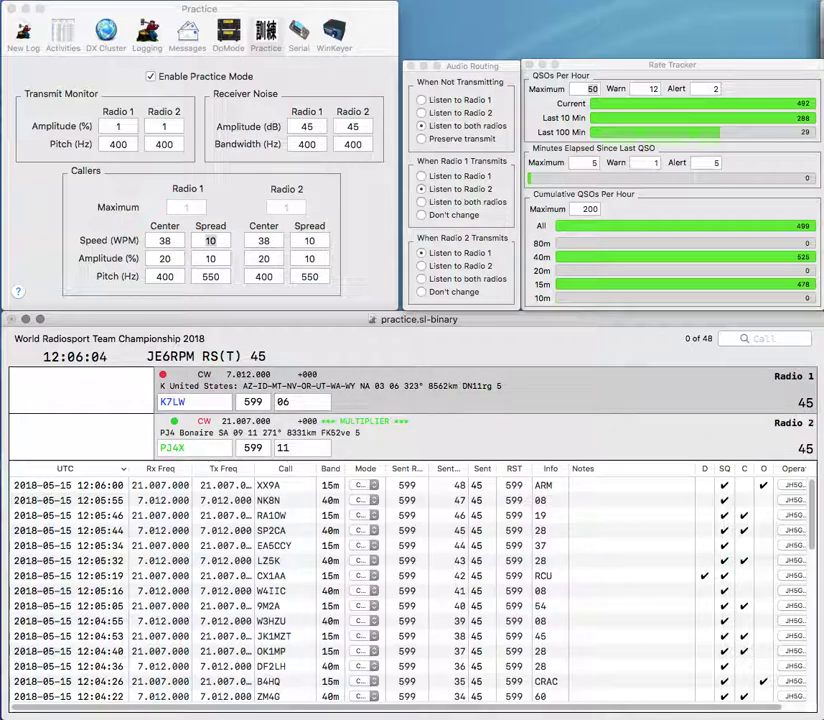
key(Return)
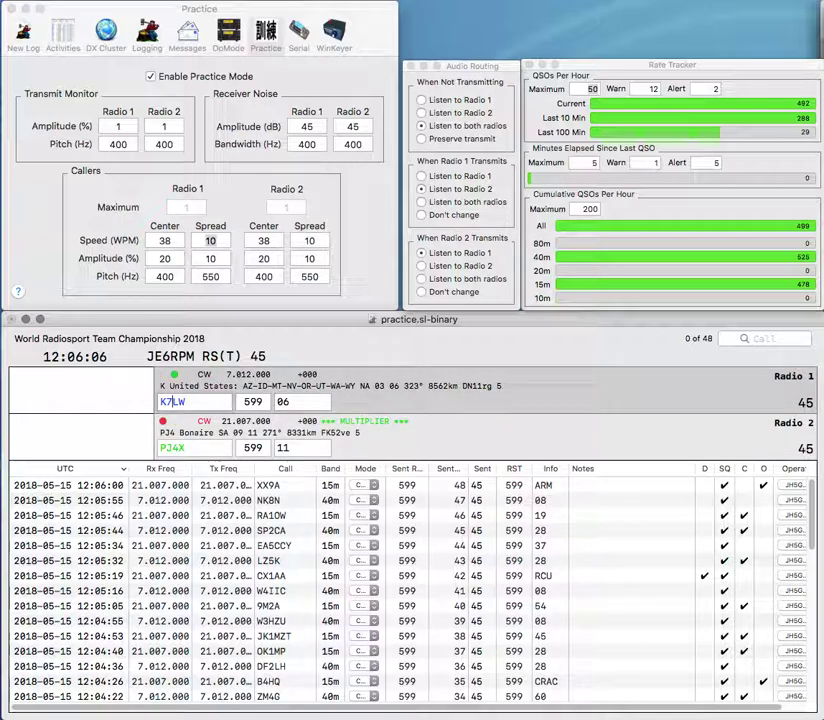
key(Return)
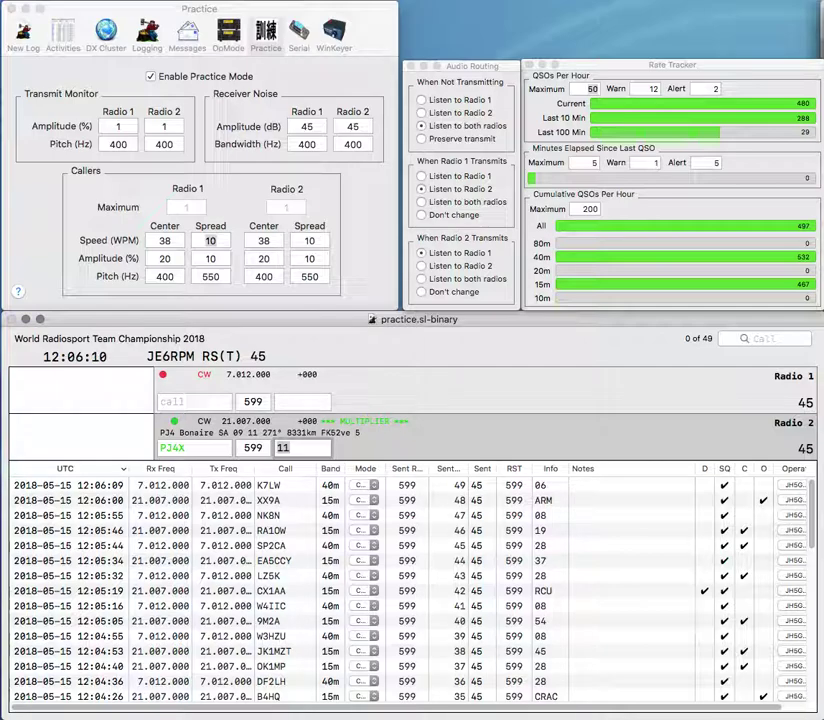
key(Return)
text(VE)
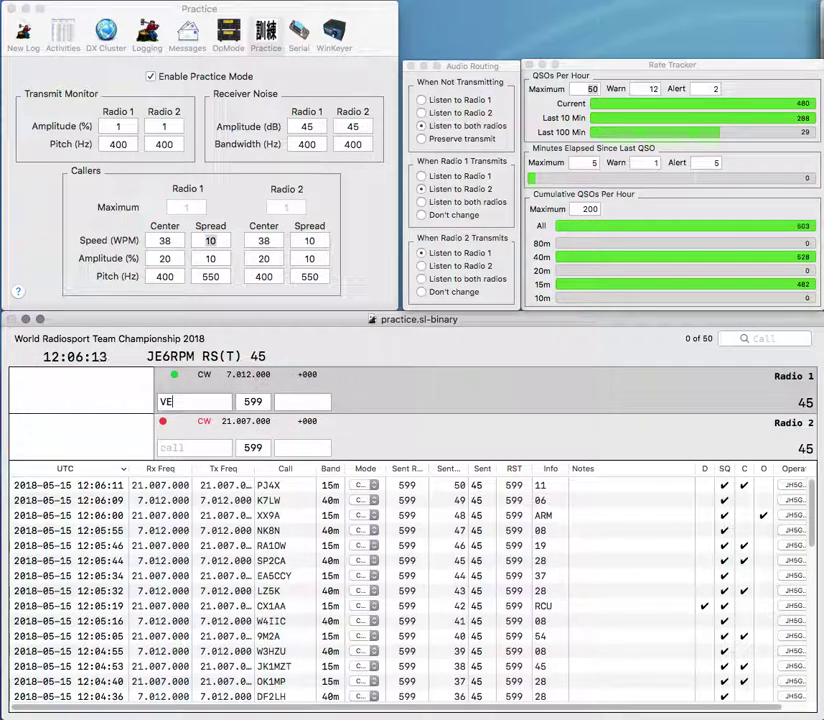
text(3TWG)
key(Return)
text(A)
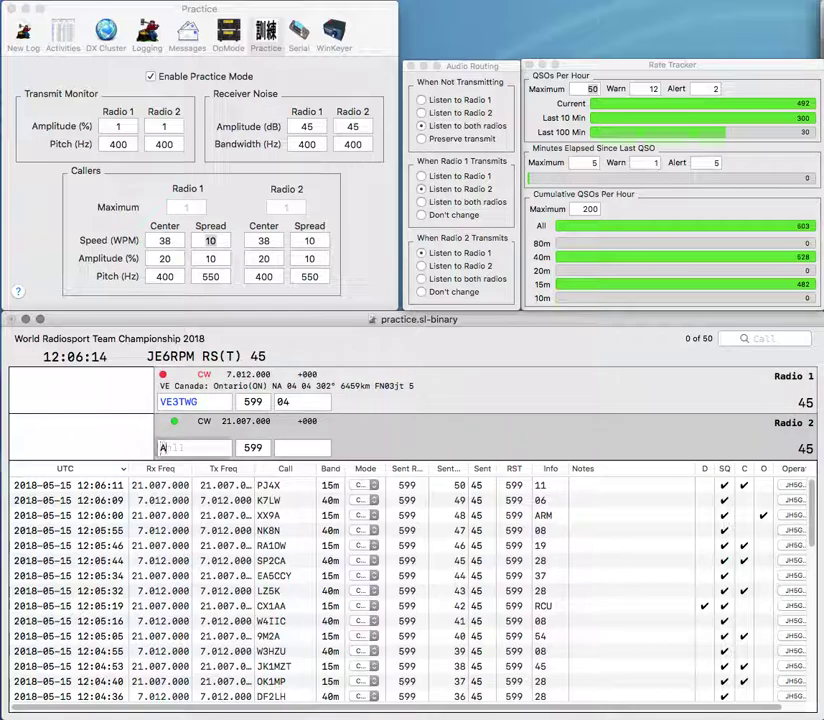
text(T1HQ)
key(Return)
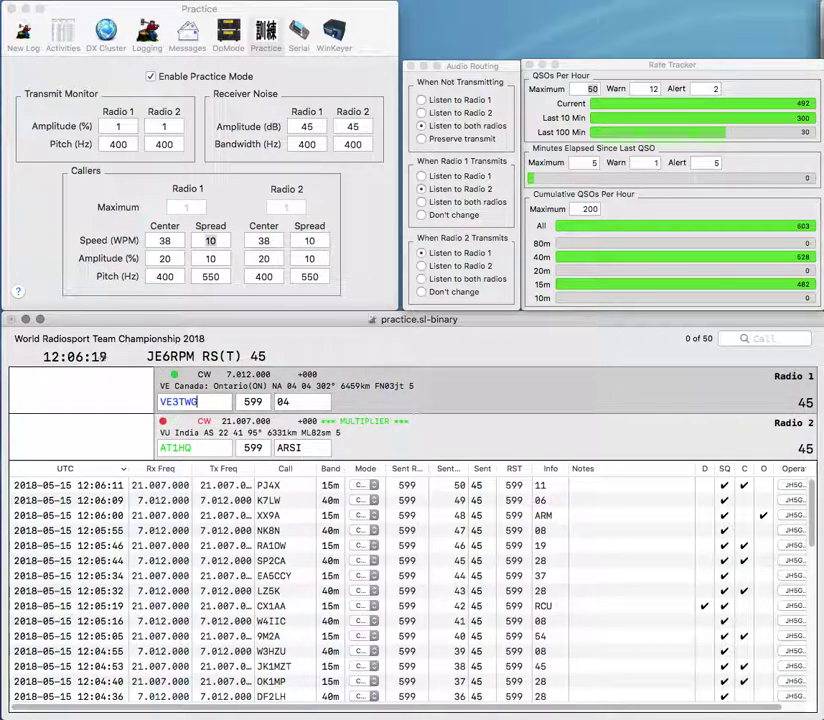
key(Return)
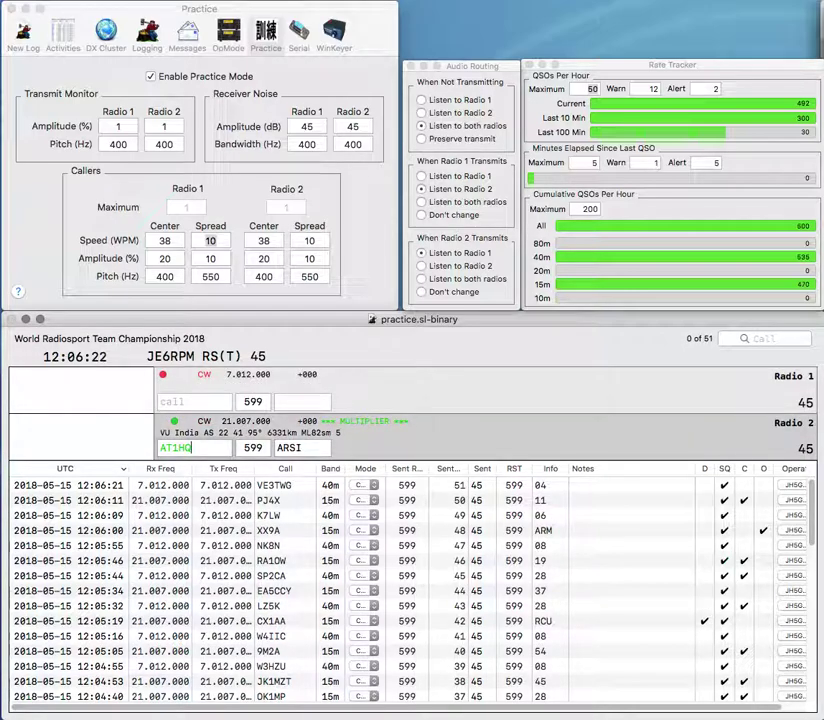
key(Return)
Enter N8XX on Radio 1 and PJ2HQ on Radio 2, and send the exchange to each.
text(N8XX)
key(Return)
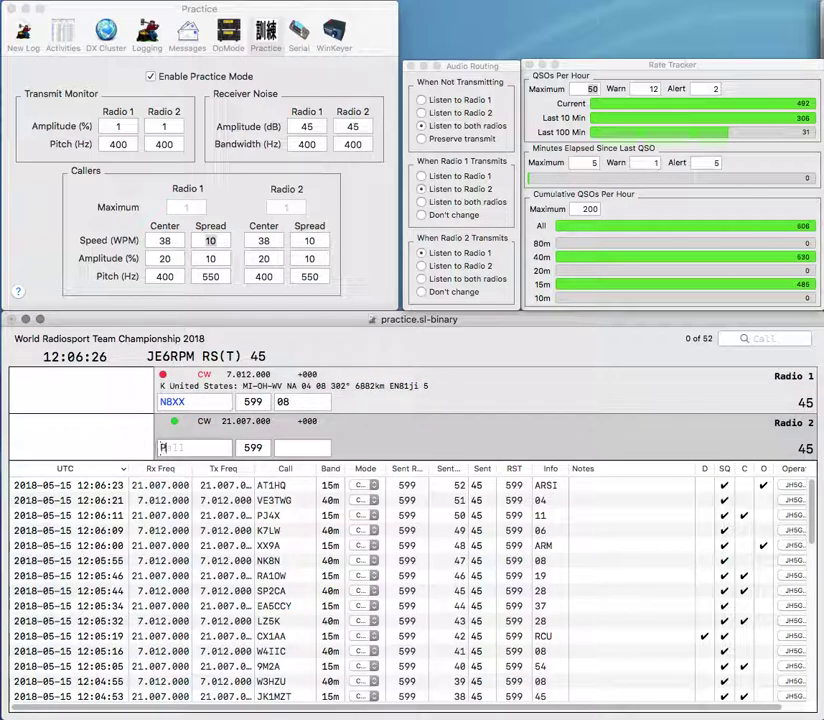
text(PJ2HQ)
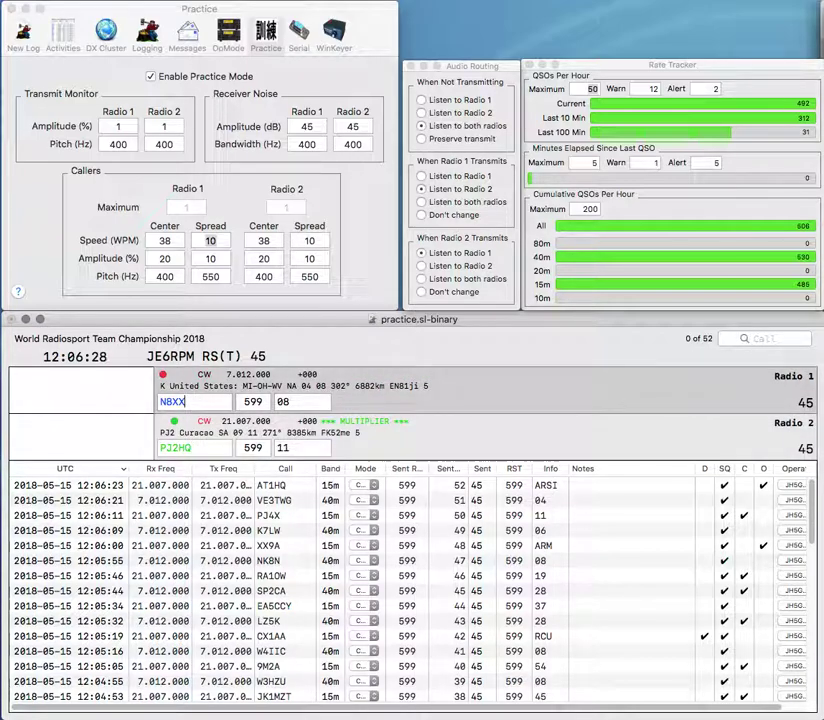
key(Return)
key(Tab)
key(space)
text(V)
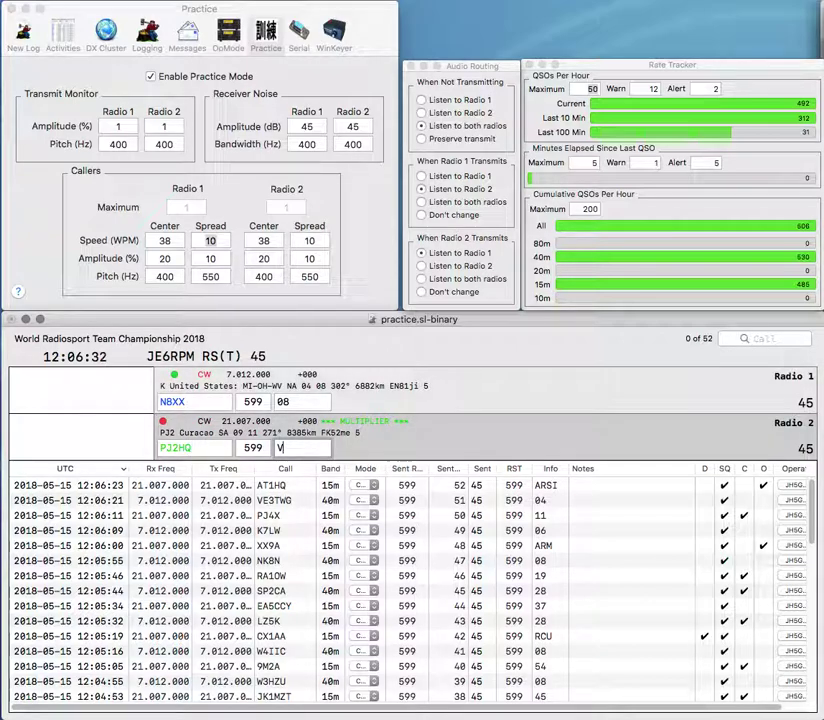
text(E)
key(BackSpace)
key(BackSpace)
text(R)
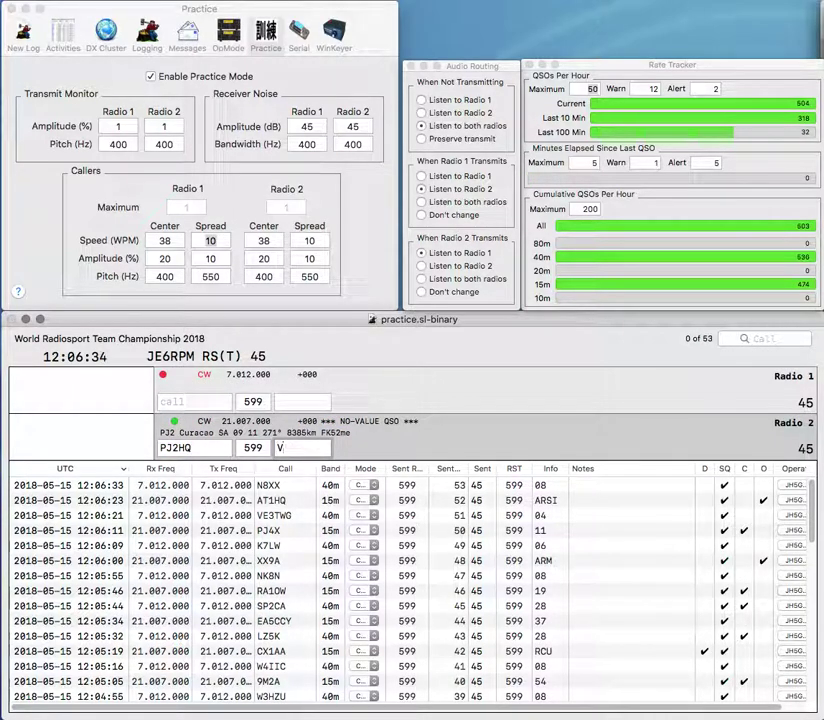
text(RONA)
key(Return)
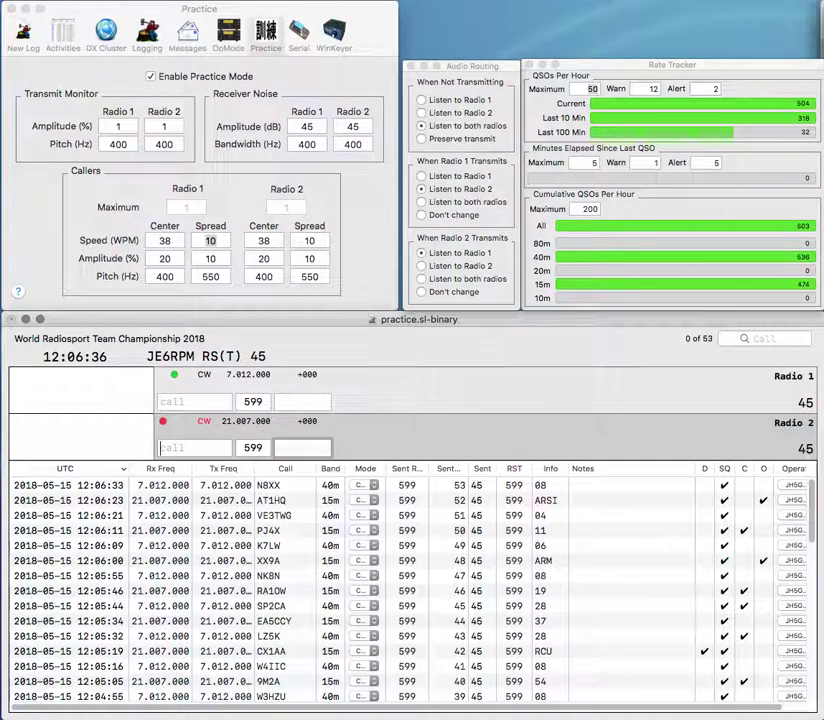
Enter YO7BJC on Radio 1 and V8FEO on Radio 2, completing both partly copied calls and sending each exchange.
text(D7B)
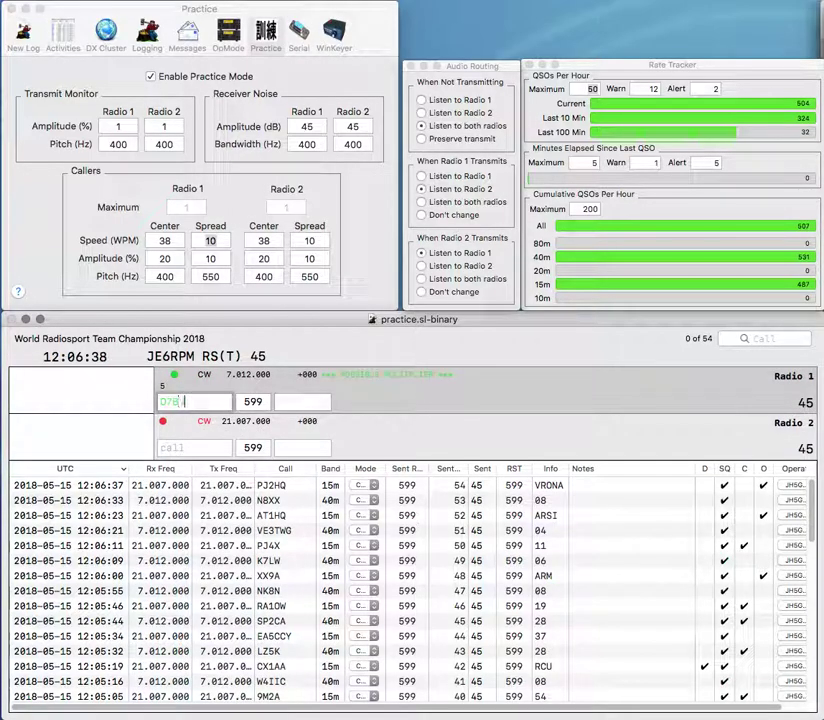
text(JC)
key(Return)
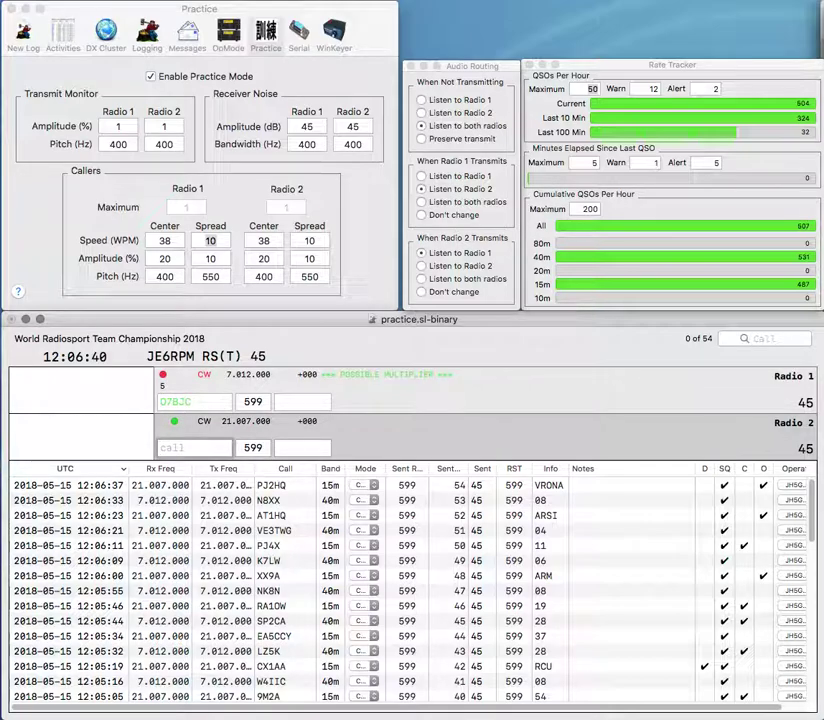
text(EO)
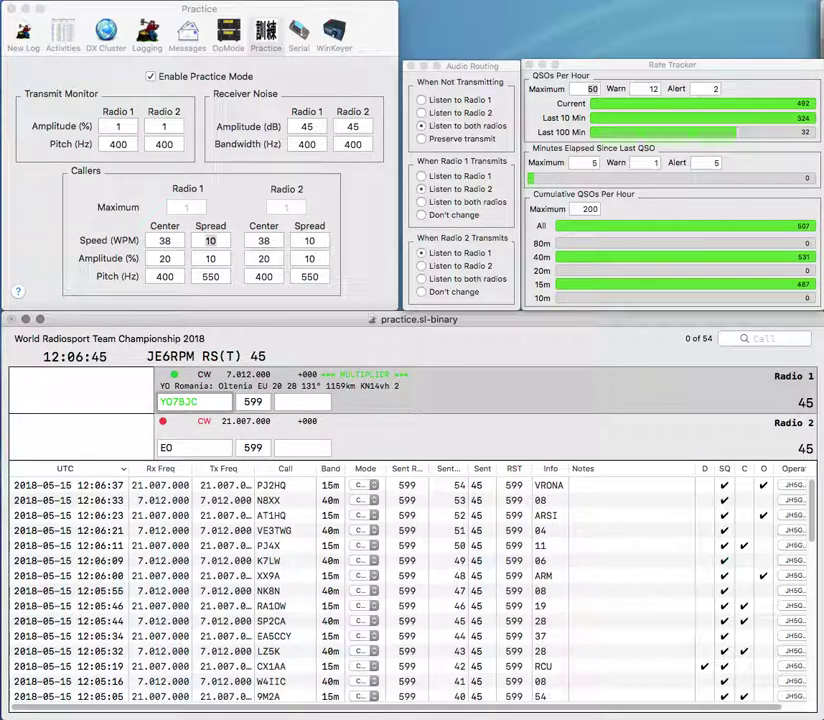
key(Return)
text(V8)
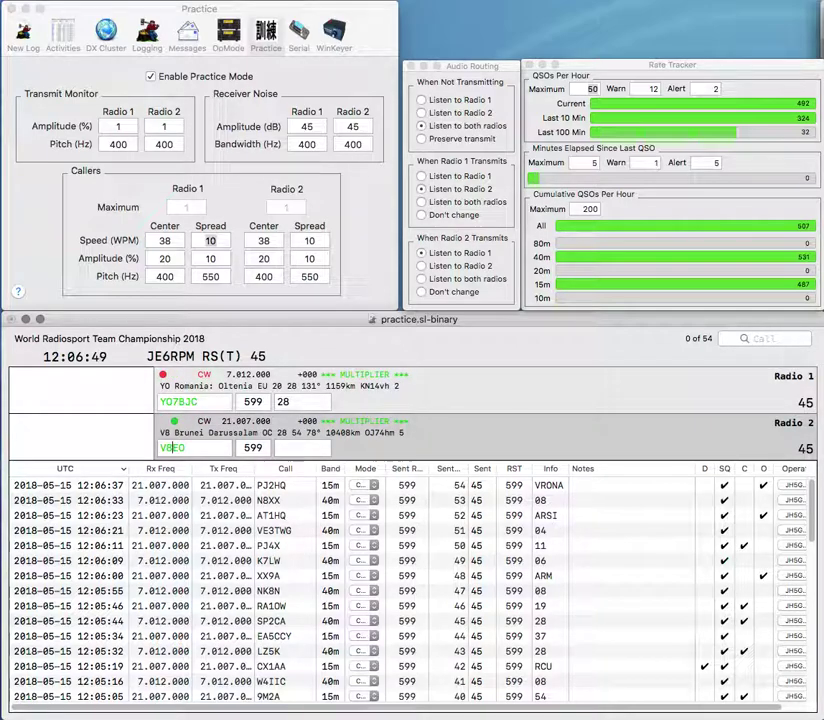
text(F)
key(Return)
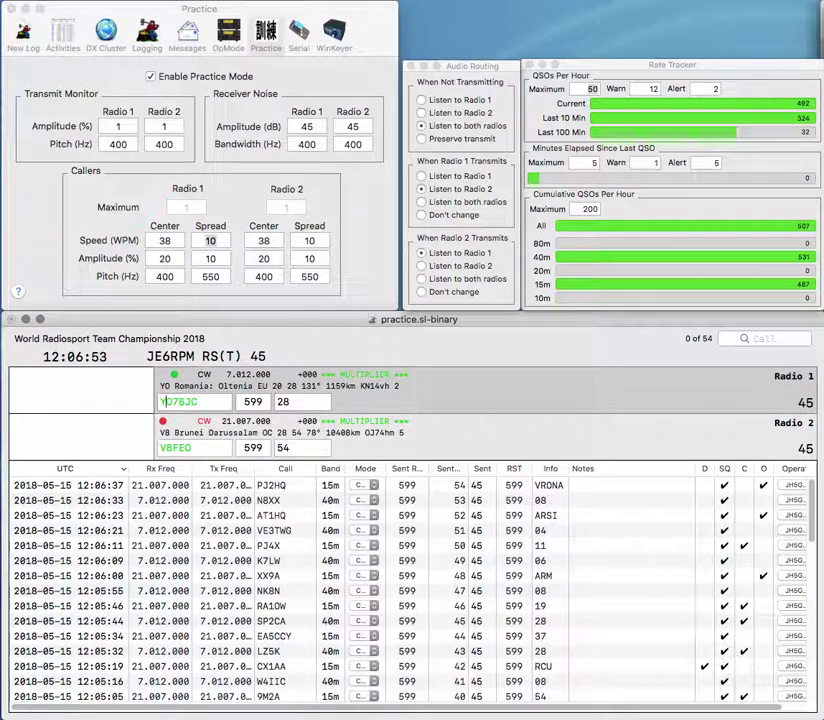
text(C)
key(Return)
key(space)
text(BDARA)
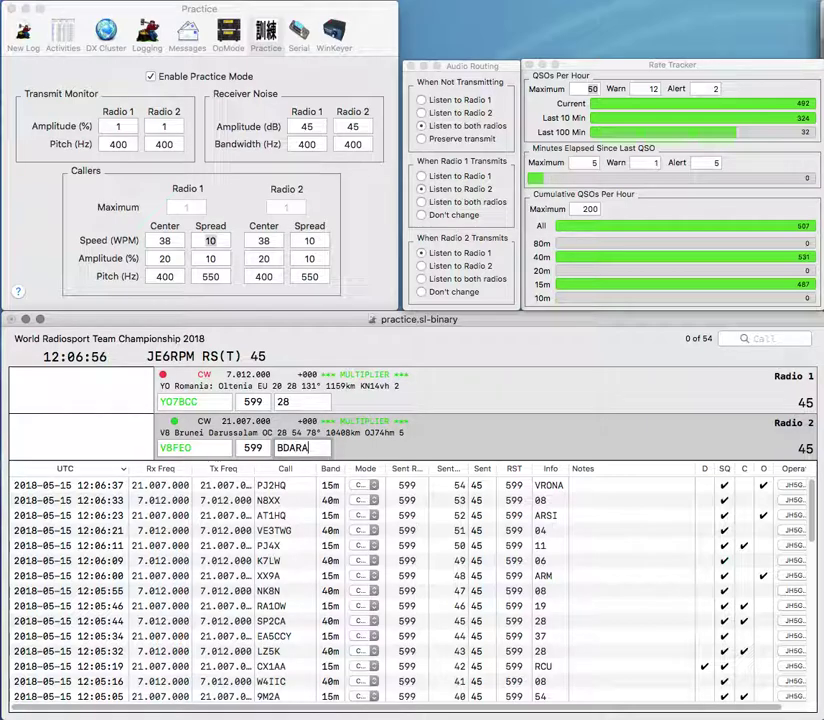
key(Return)
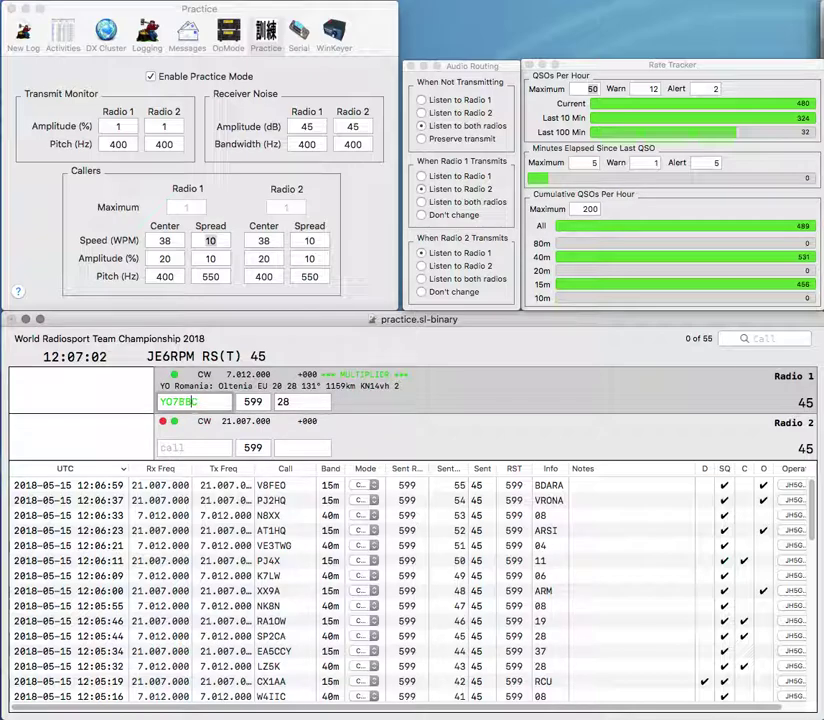
key(Return)
key(Return)
key(Return)
text(PE2HL)
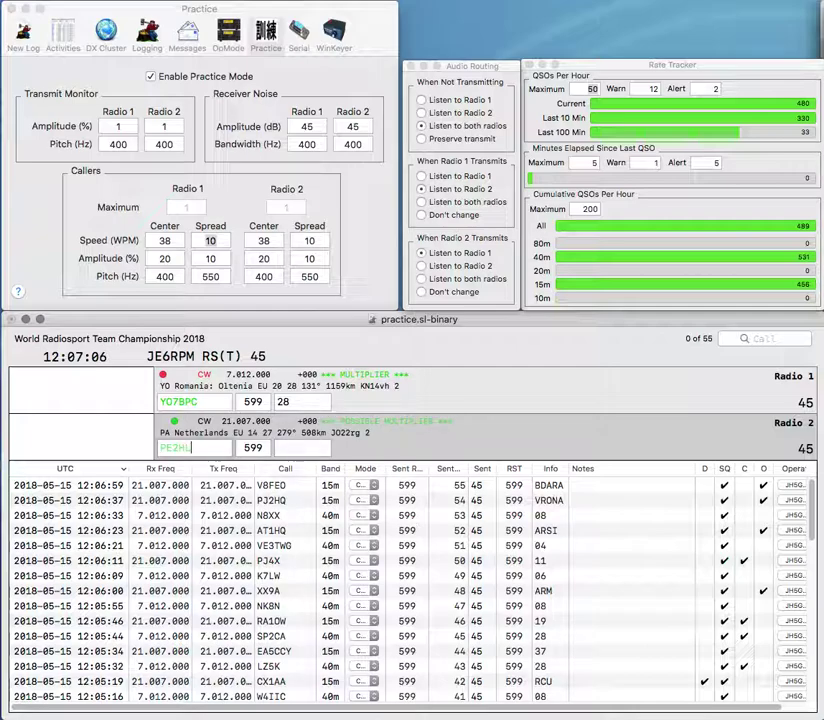
text(A)
key(Return)
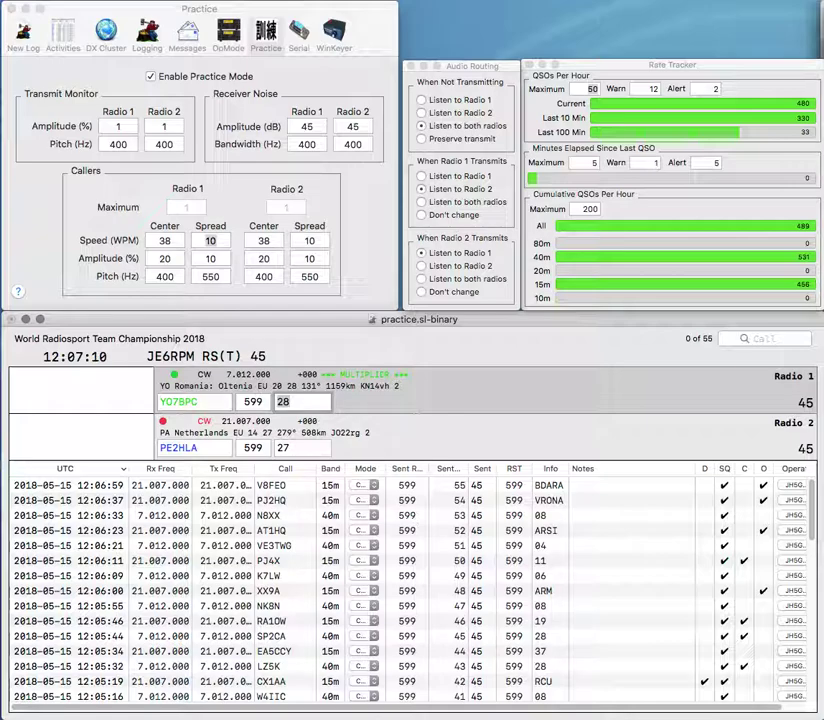
key(Return)
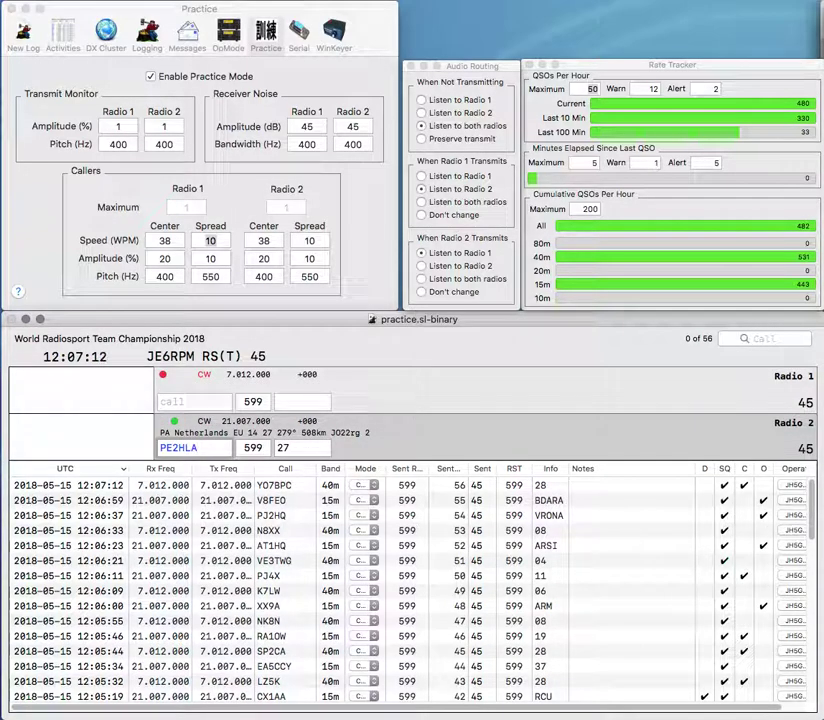
key(Return)
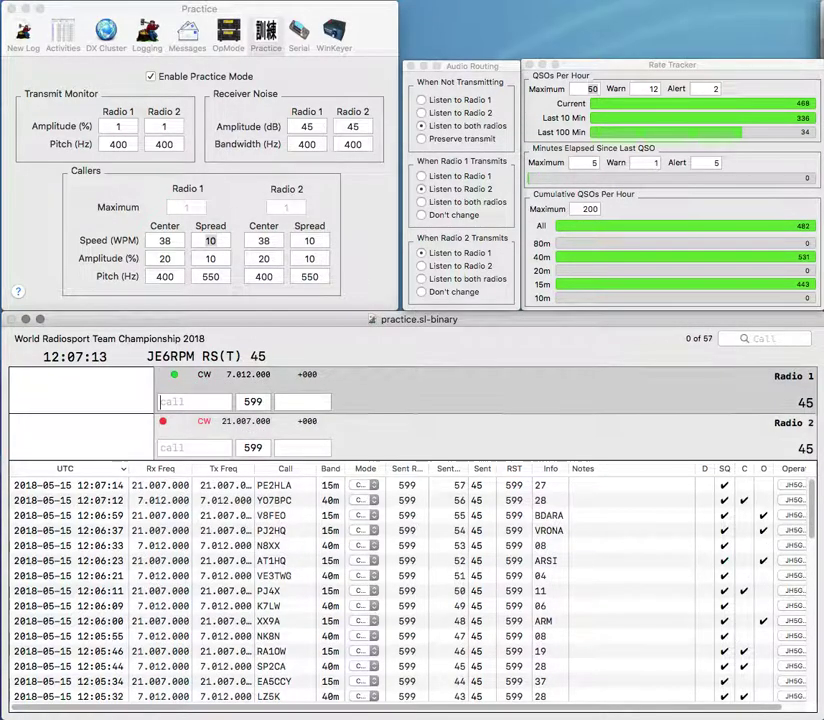
text(UA4CC)
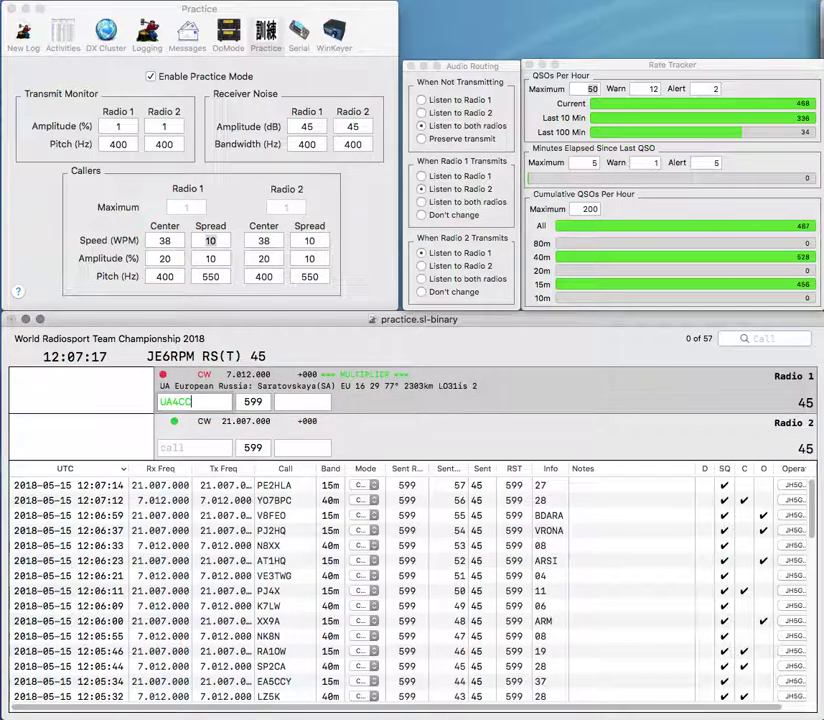
key(Return)
text(FM5FJ)
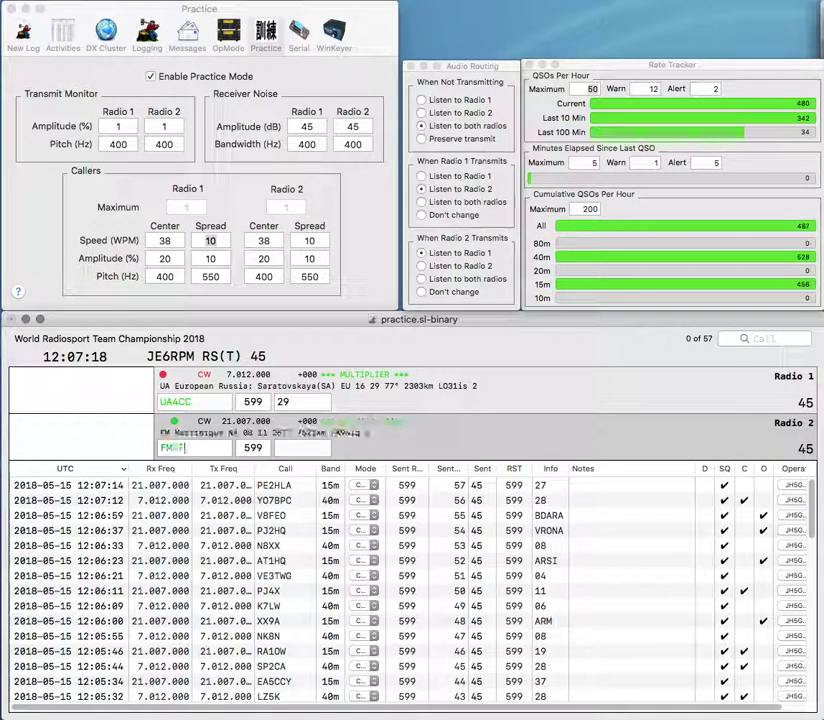
key(Return)
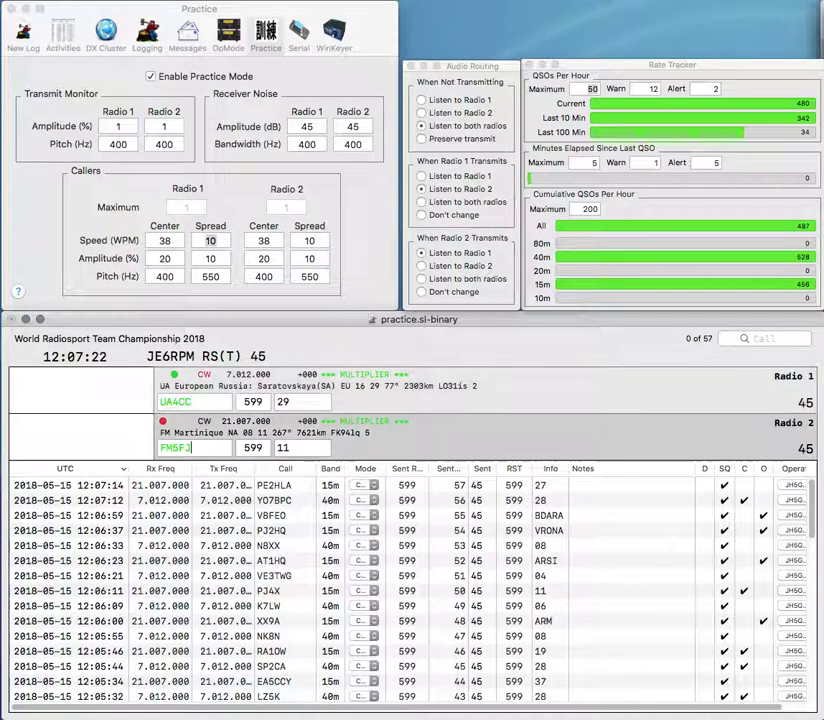
key(Return)
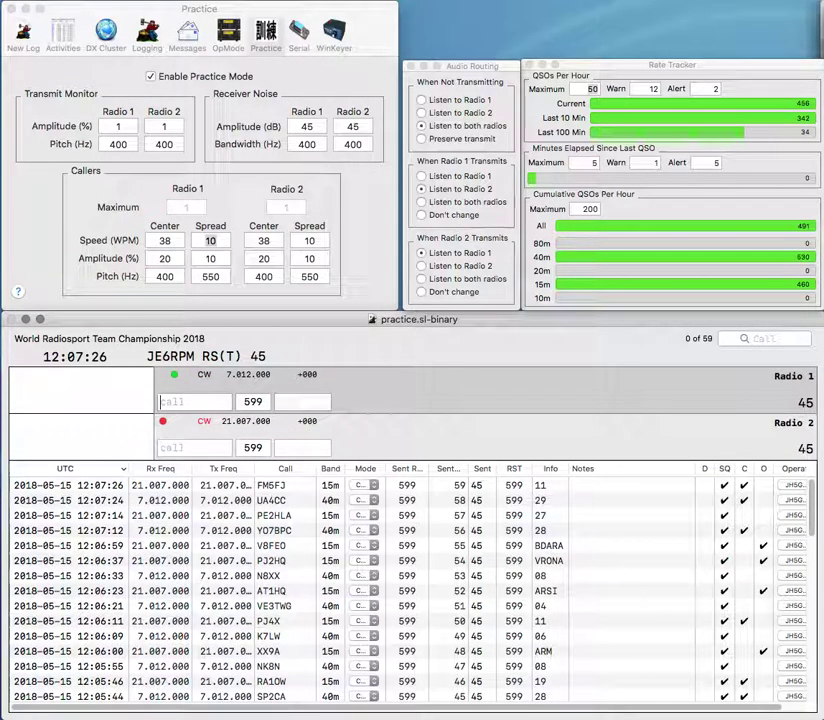
text(LY0HQ)
key(Return)
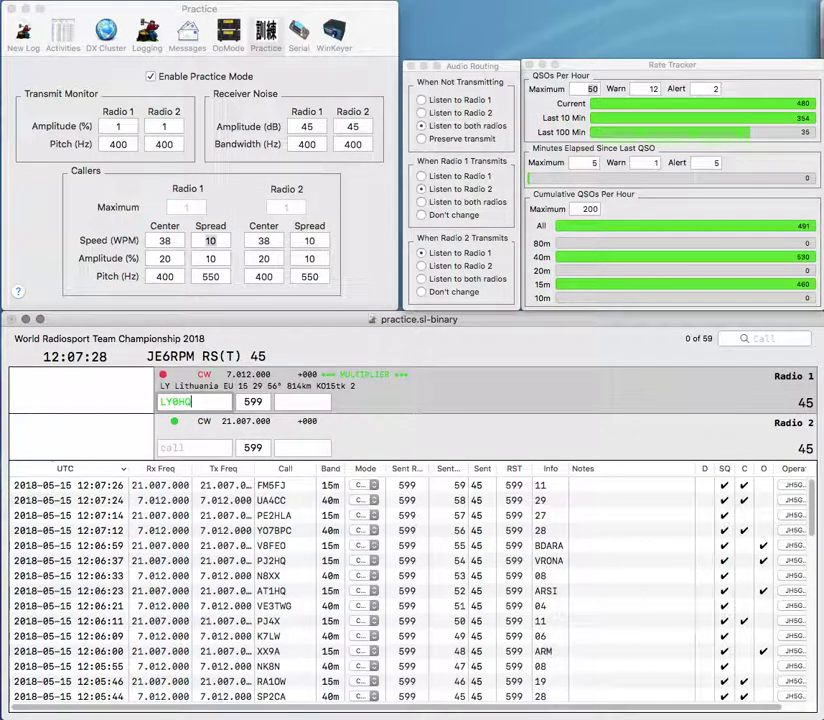
text(WD9ON)
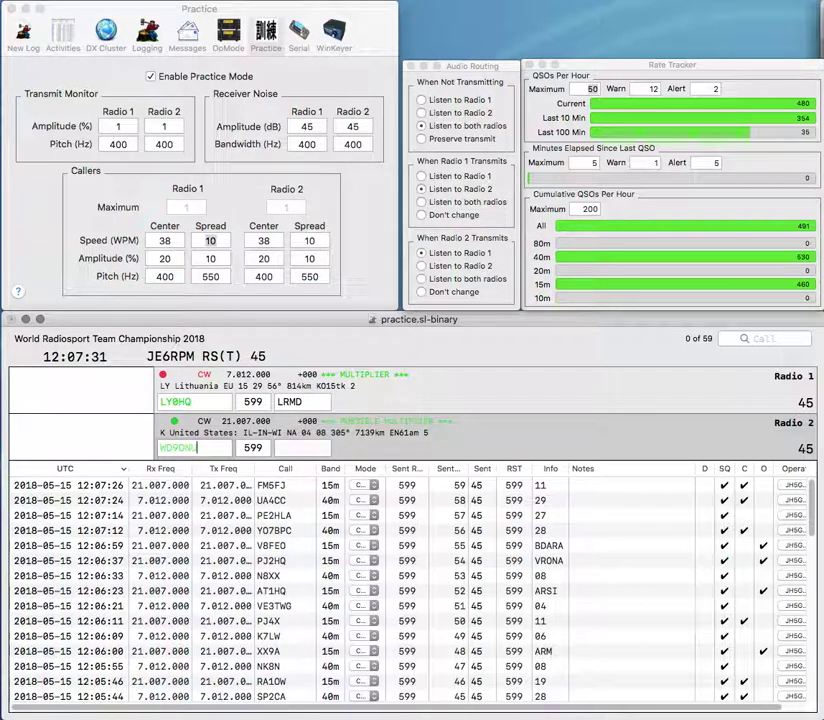
key(Return)
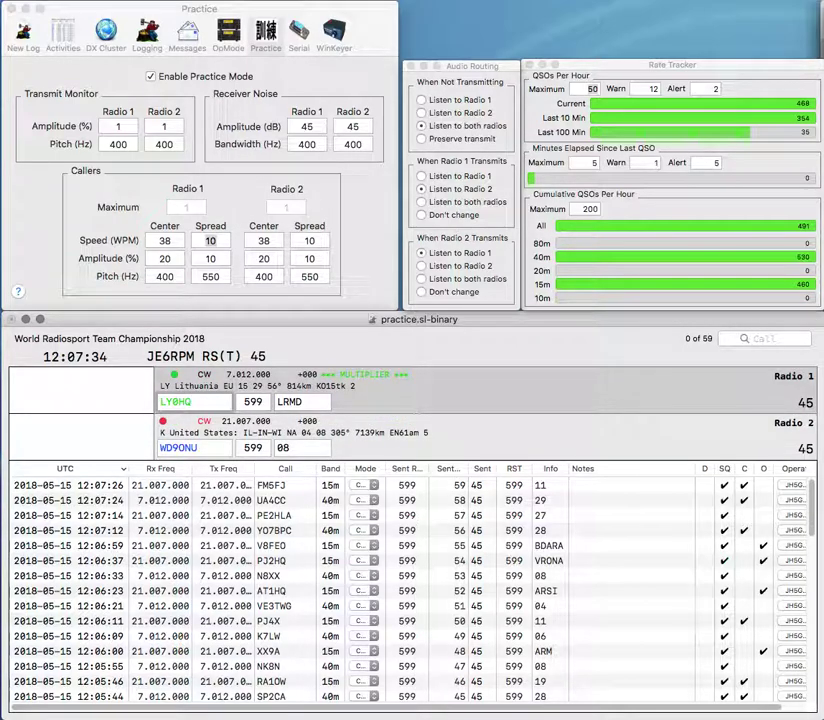
key(Return)
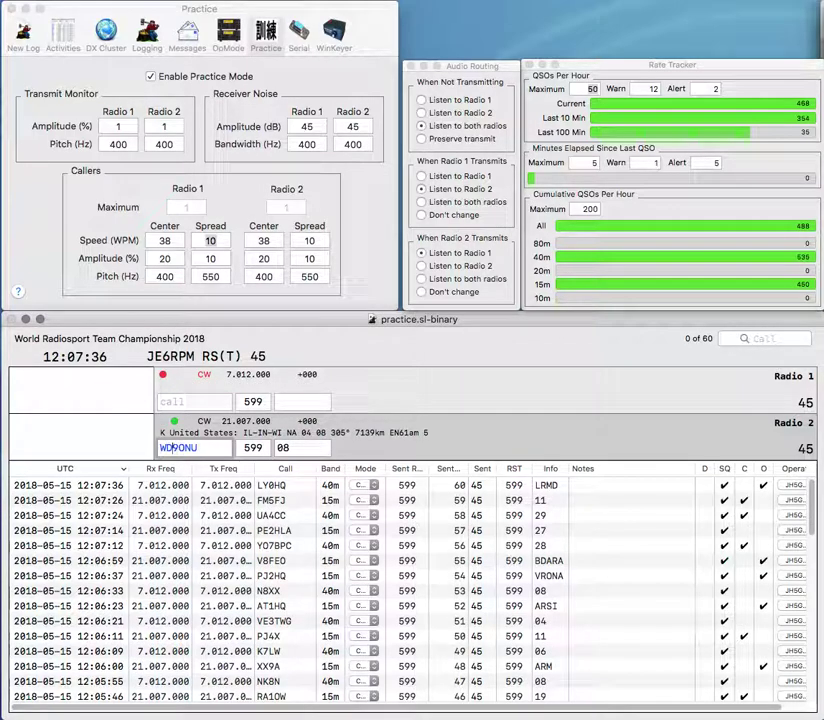
text(B)
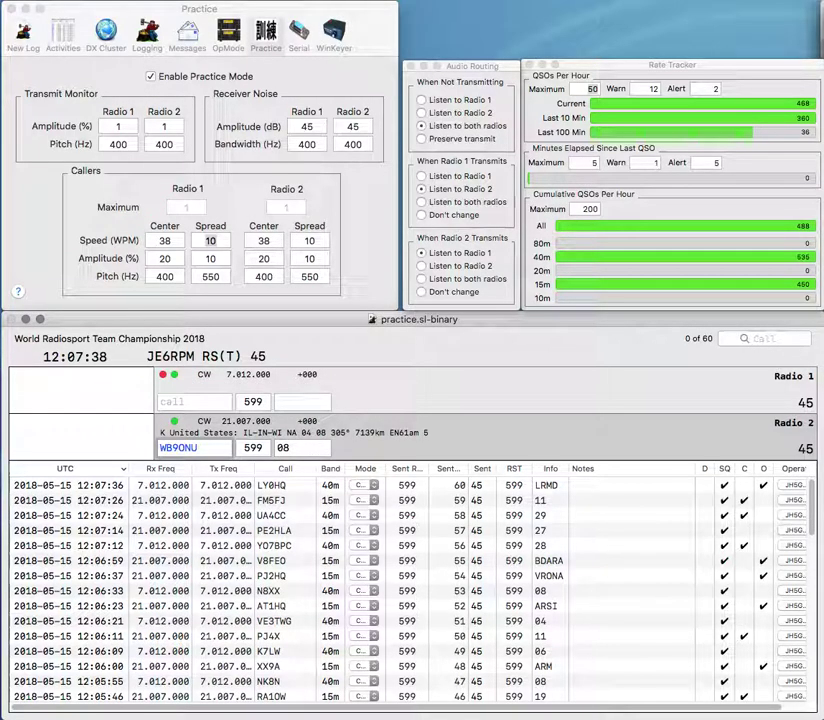
text(EK56)
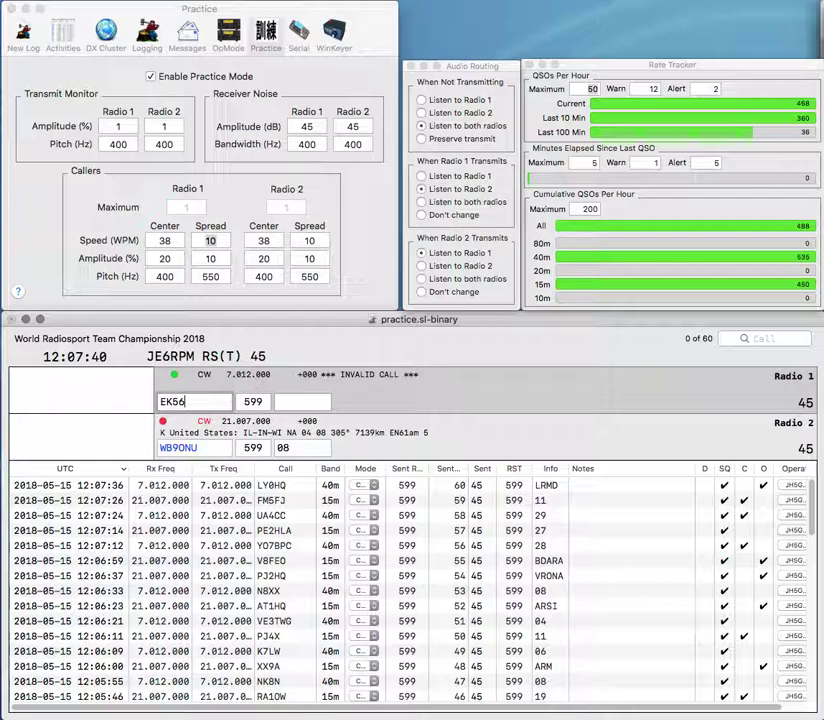
key(BackSpace)
text(6SE)
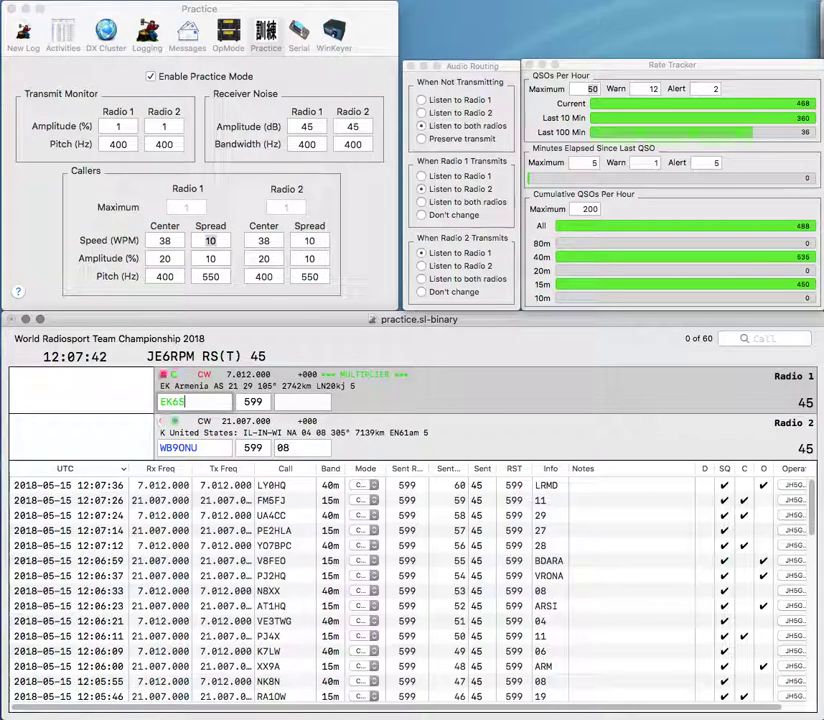
key(Return)
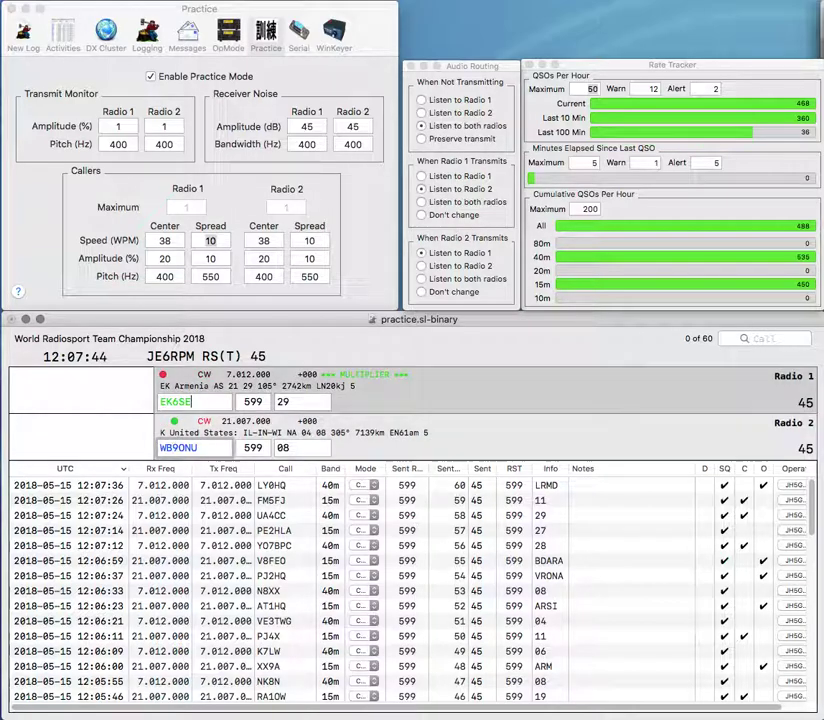
key(Return)
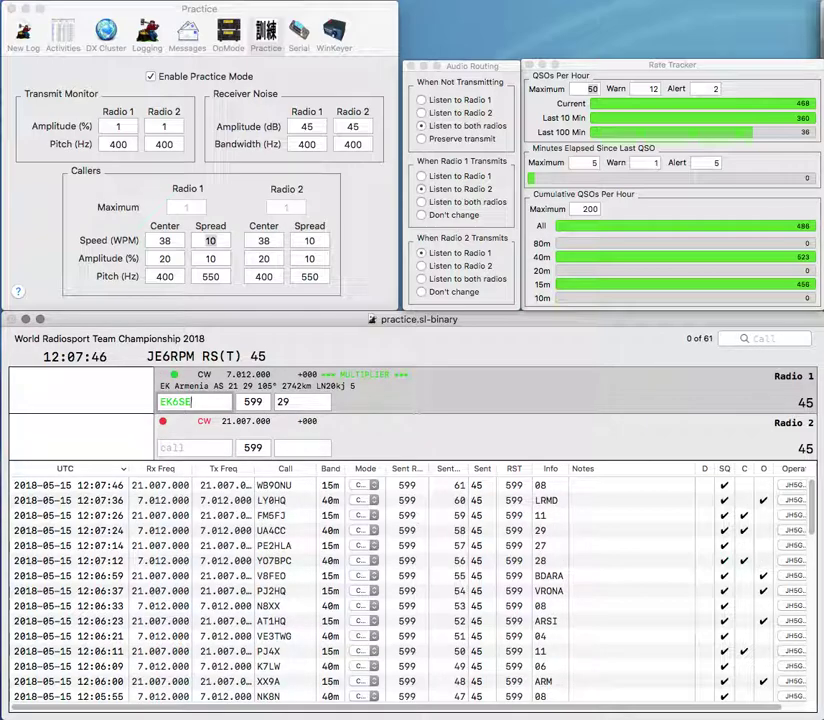
key(BackSpace)
key(BackSpace)
text(EK6HI)
key(Delete)
key(Return)
Enter the partial call 4XM on Radio 2 and send it to request the full call.
text(XM)
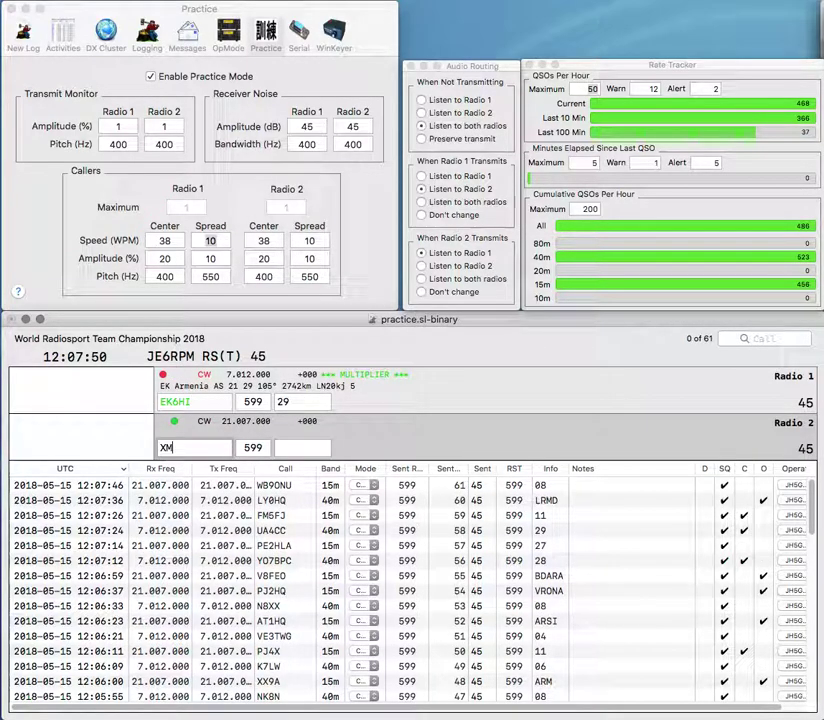
key(Left)
key(Left)
text(4)
key(Return)
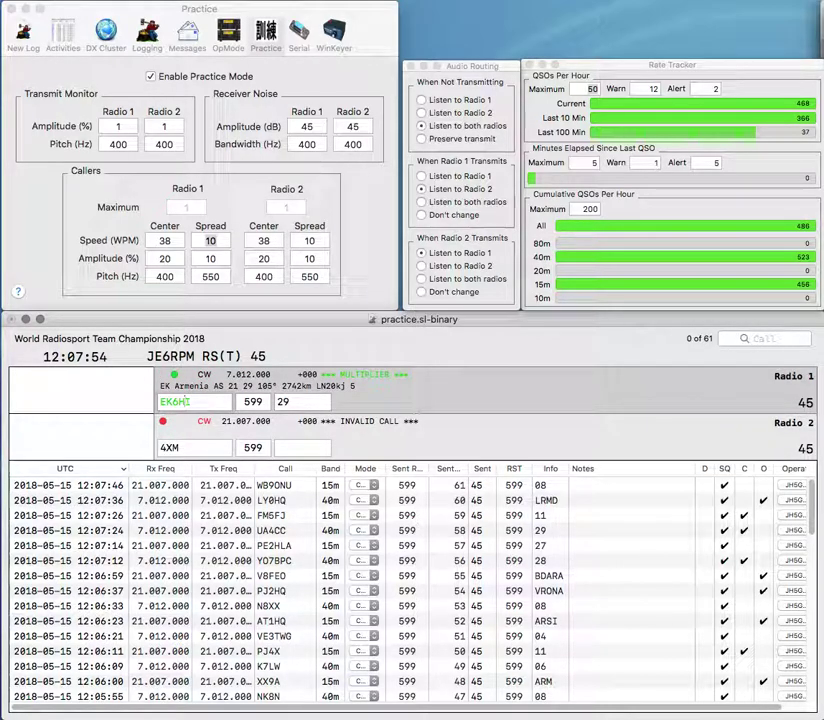
key(BackSpace)
text(SI)
key(Return)
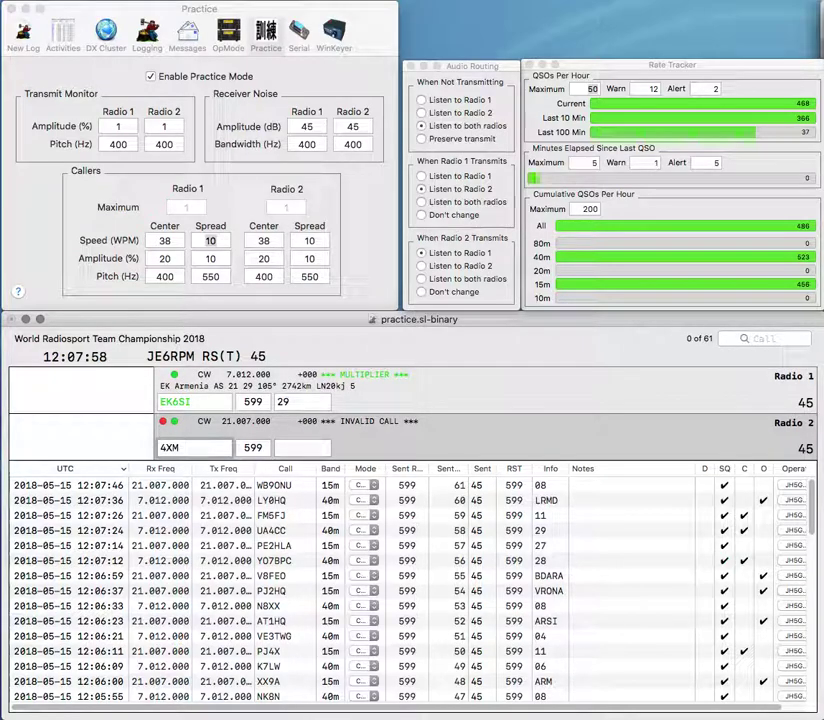
Complete the Radio 2 call as AJ4XM and log the contact with received exchange 08.
key(Return)
text(AJ)
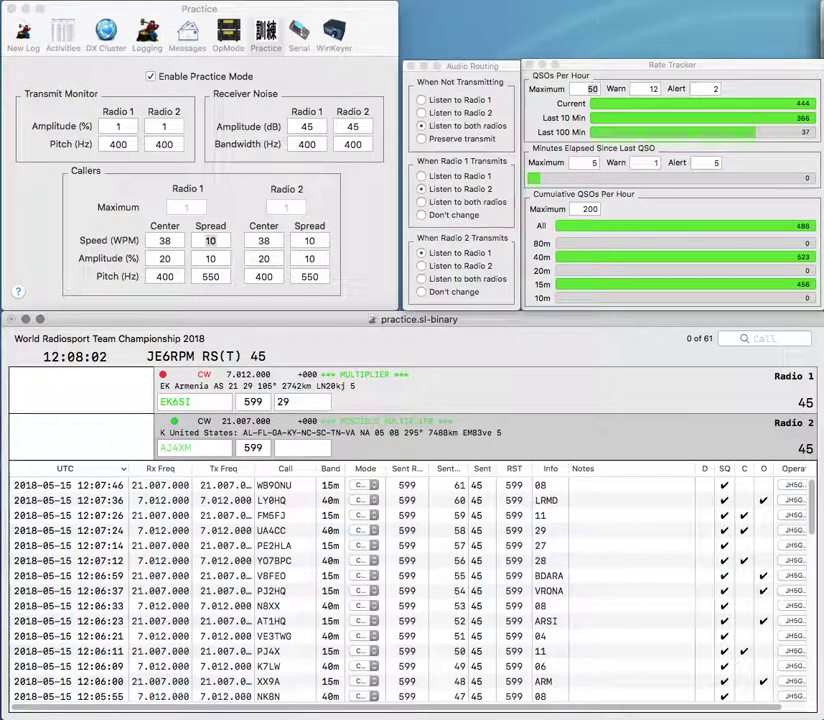
key(Return)
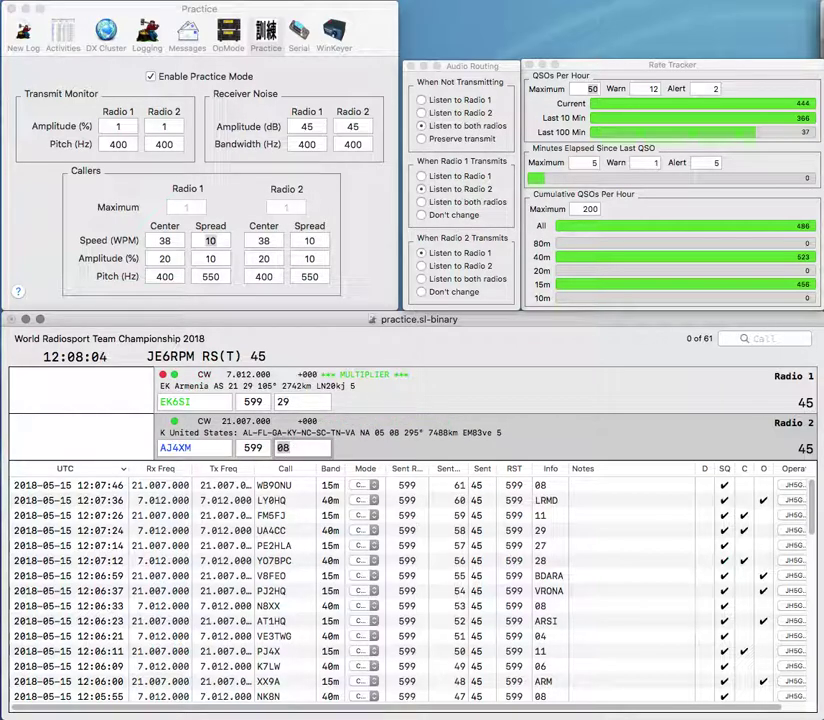
key(Return)
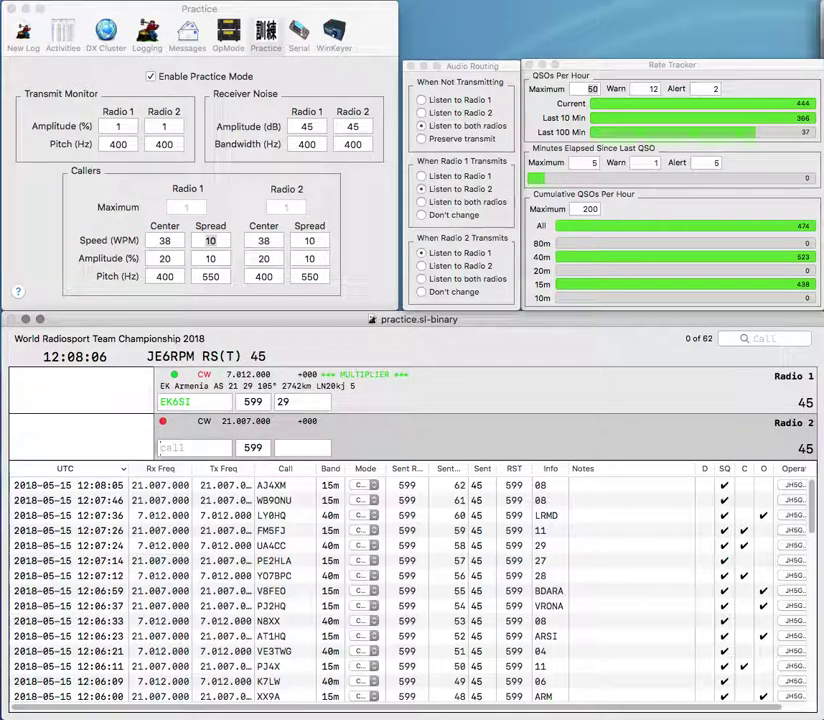
Log EK6SI on Radio 1 and send the partial call HQ on Radio 2.
key(Return)
text(HQ)
key(Return)
Enter ND4G on Radio 1 and complete the Radio 2 call as EE0HQ, sending the exchange on each radio.
text(ND4G)
key(Return)
key(Left)
key(Left)
text(EEE0)
key(Return)
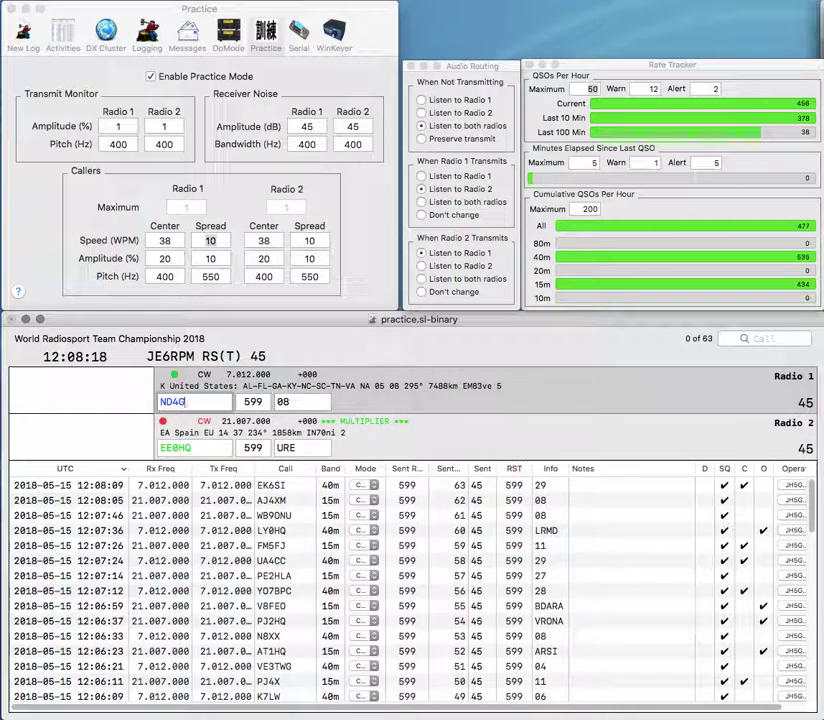
Log ND4G on Radio 1, and correct the Radio 2 call to EI0HQ and resend the exchange.
key(Return)
key(Right)
key(Right)
key(BackSpace)
text(I)
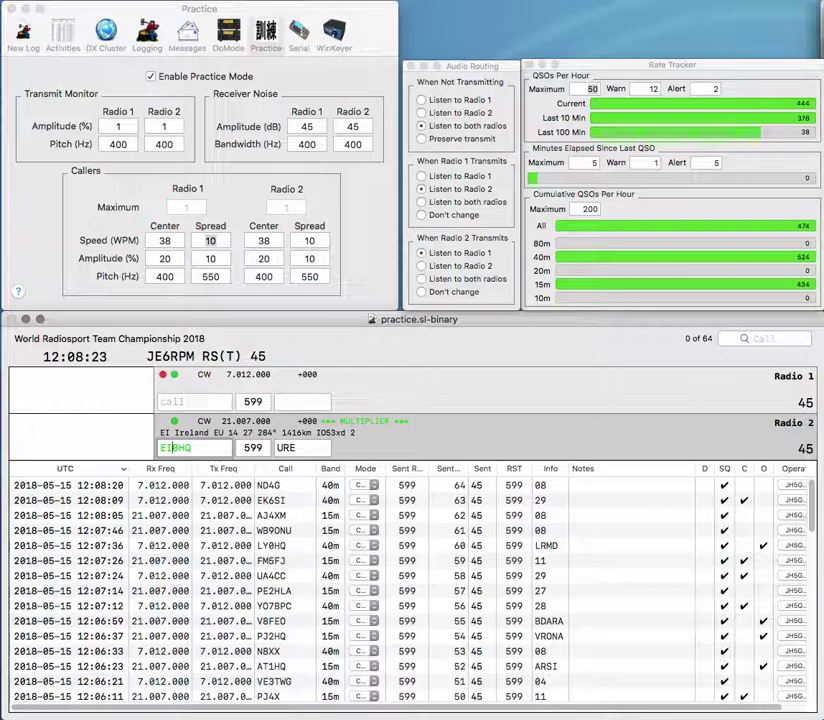
key(Return)
Enter VR2HK on Radio 1, and log EI0HQ on Radio 2 with received exchange IRTS.
text(VR2HK)
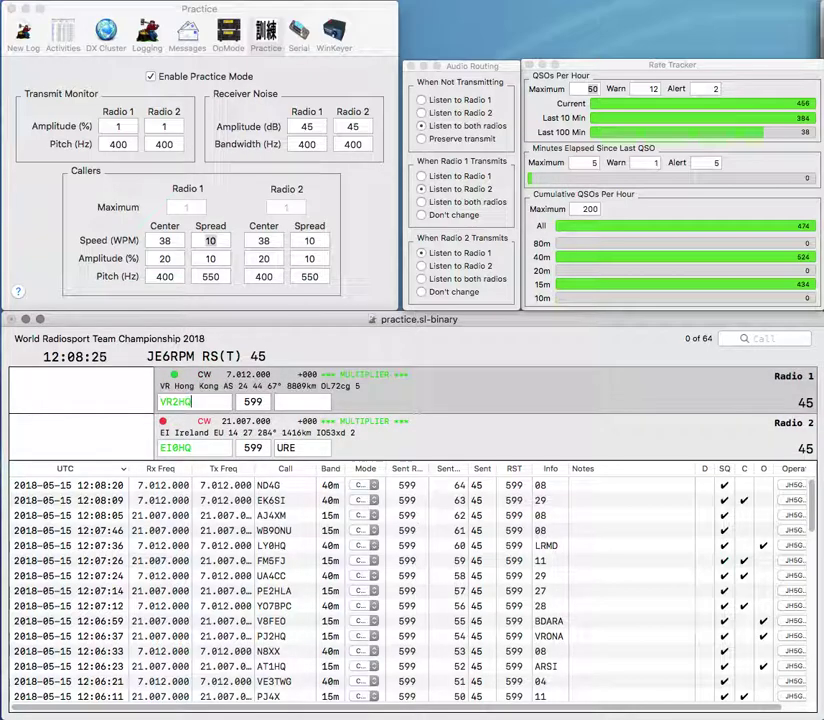
key(Return)
key(space)
key(BackSpace)
key(space)
key(space)
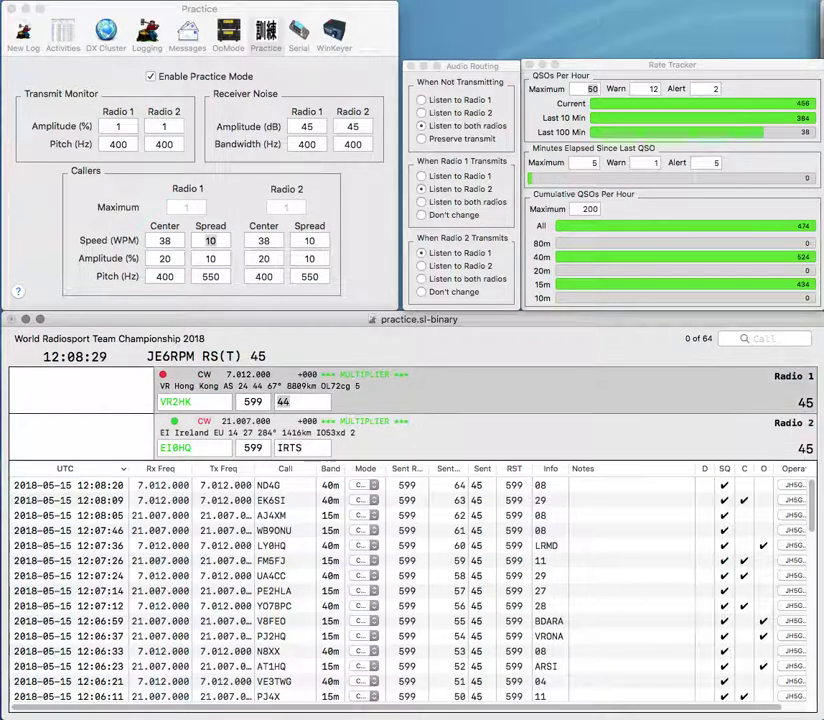
key(Return)
text(HARTS)
key(Return)
text(AD4C)
key(space)
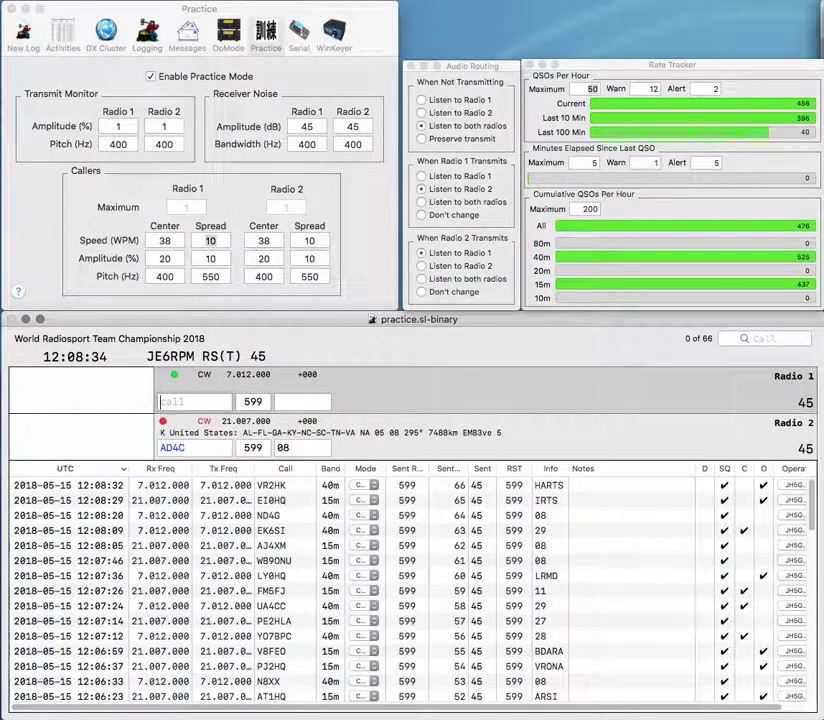
Enter K0KAN on Radio 1, and log AD4C on Radio 2.
text(K0)
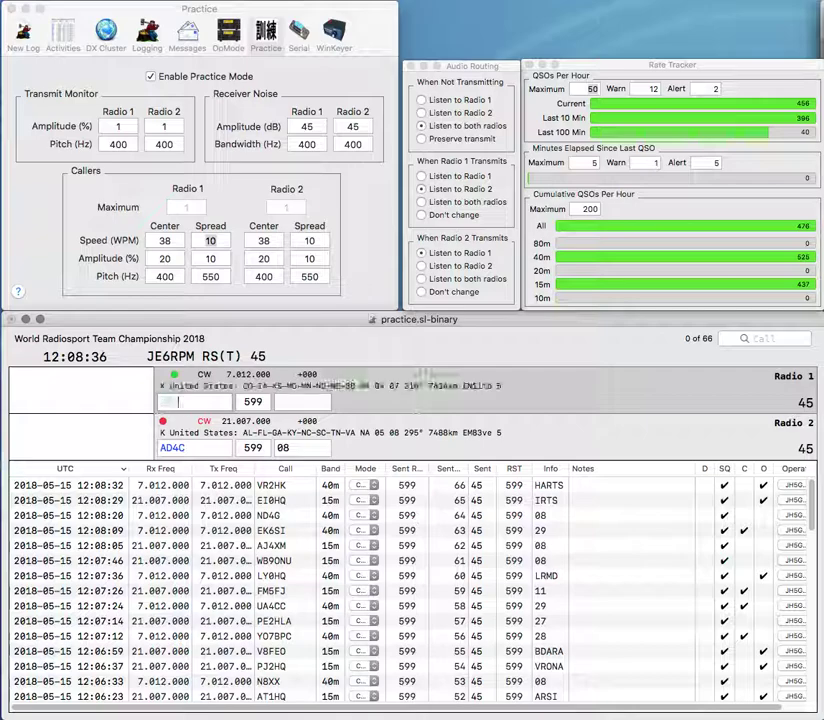
text(KAN)
key(space)
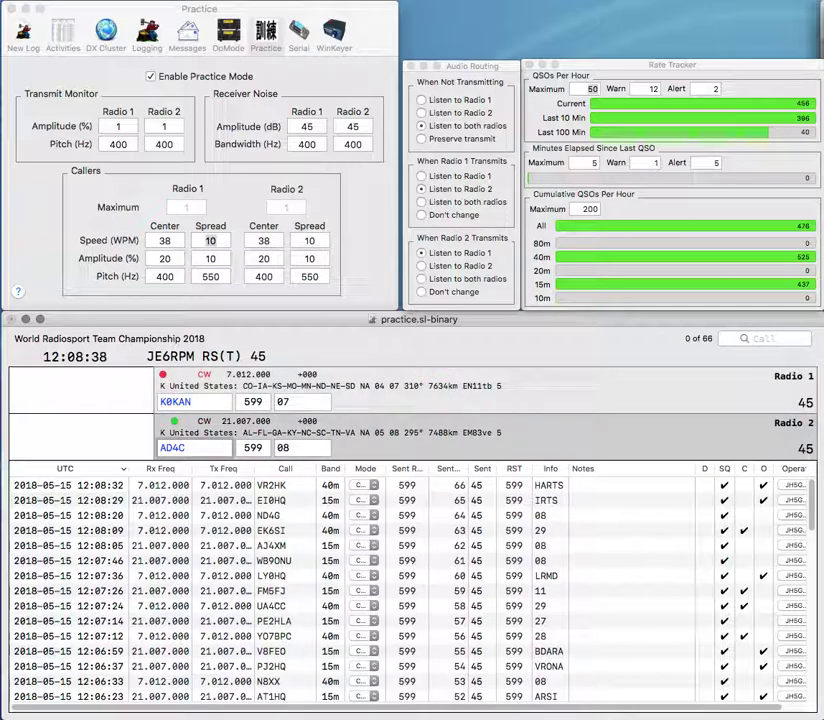
key(Return)
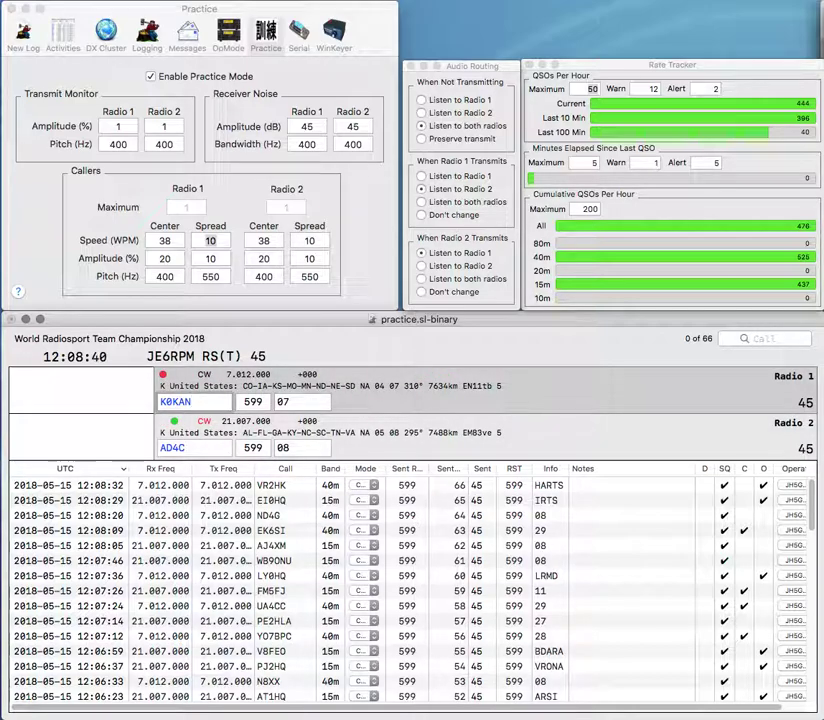
key(Return)
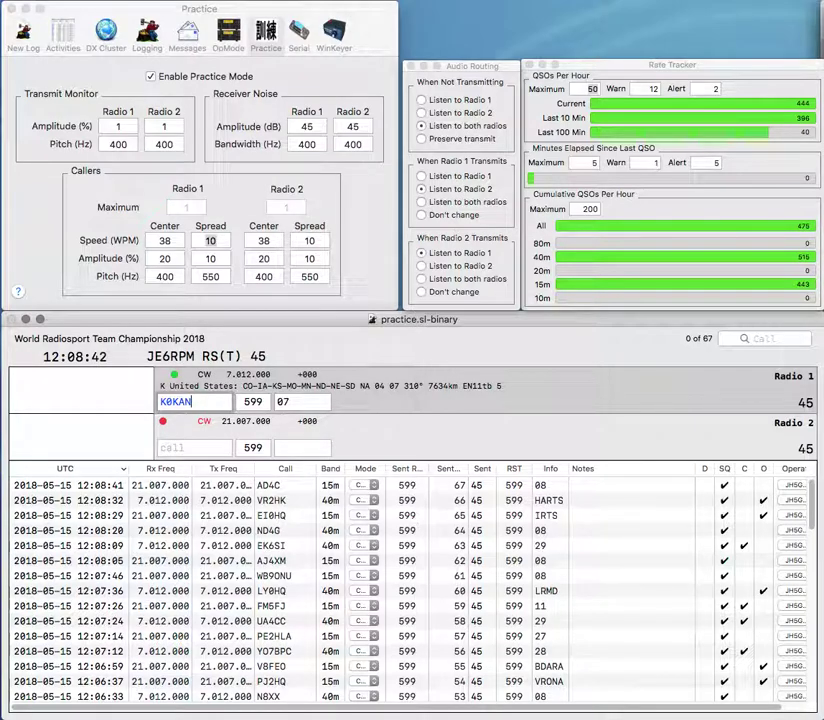
key(Return)
text(W1SYE)
key(Return)
text(VE7AV)
key(Return)
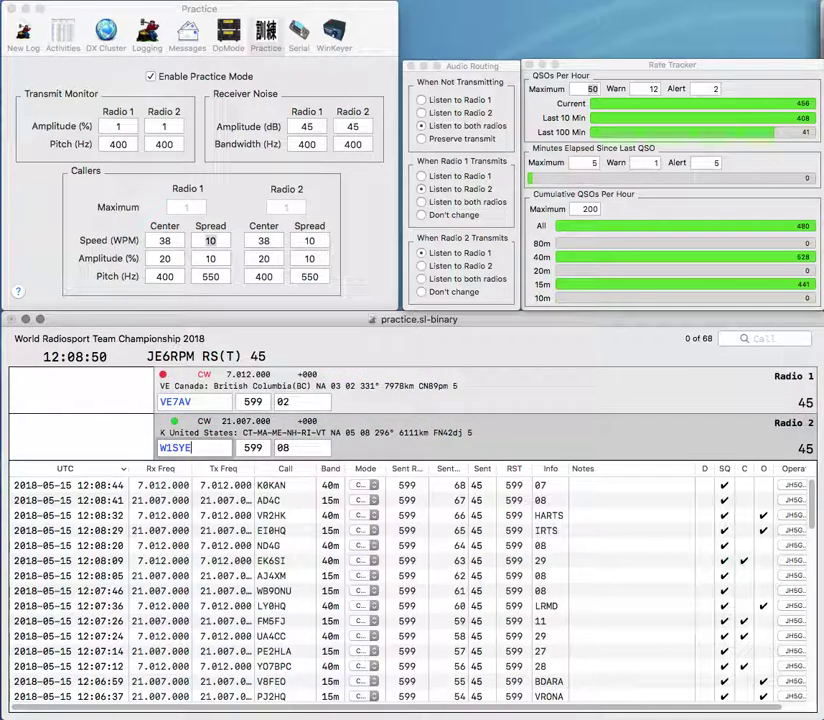
key(Return)
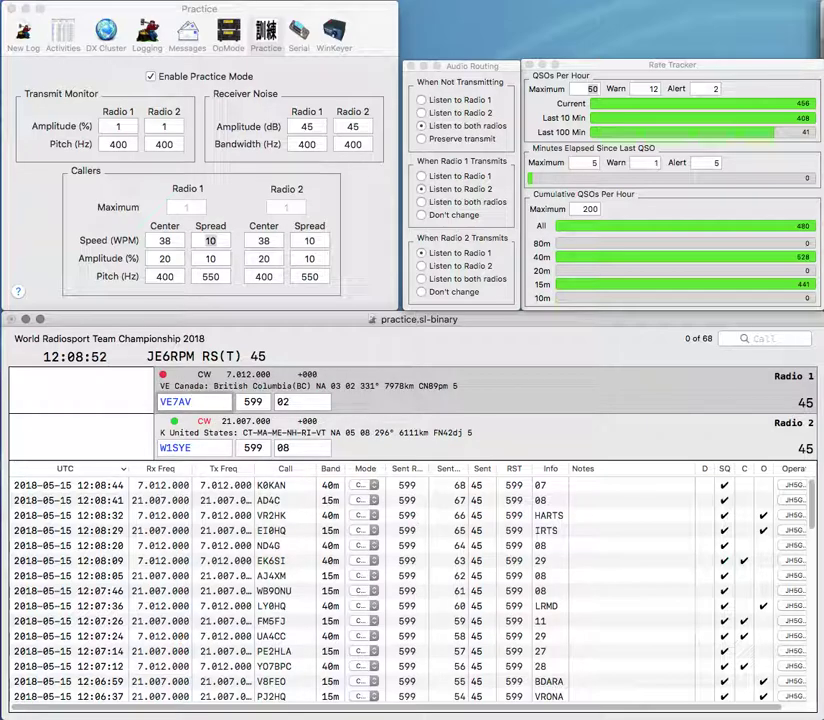
key(Return)
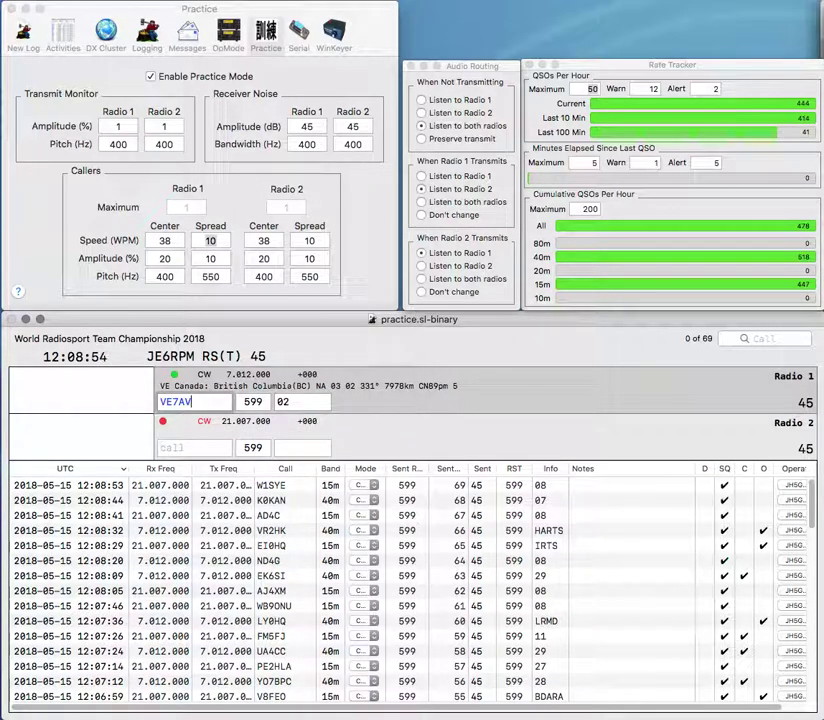
key(Return)
Enter the partial call W6 on Radio 2 and send it to request the full call.
text(W8)
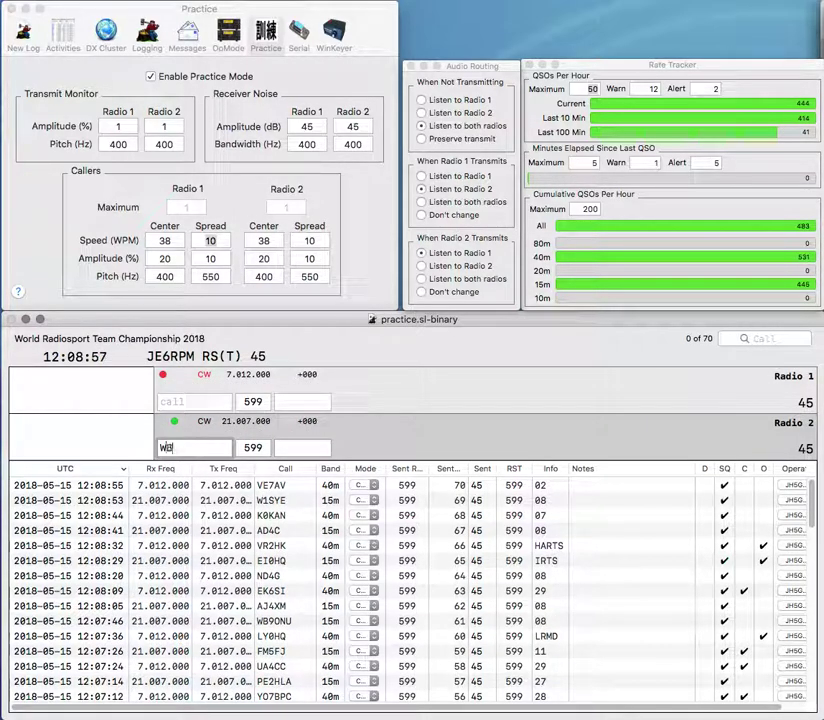
text(R)
key(BackSpace)
key(BackSpace)
text(6)
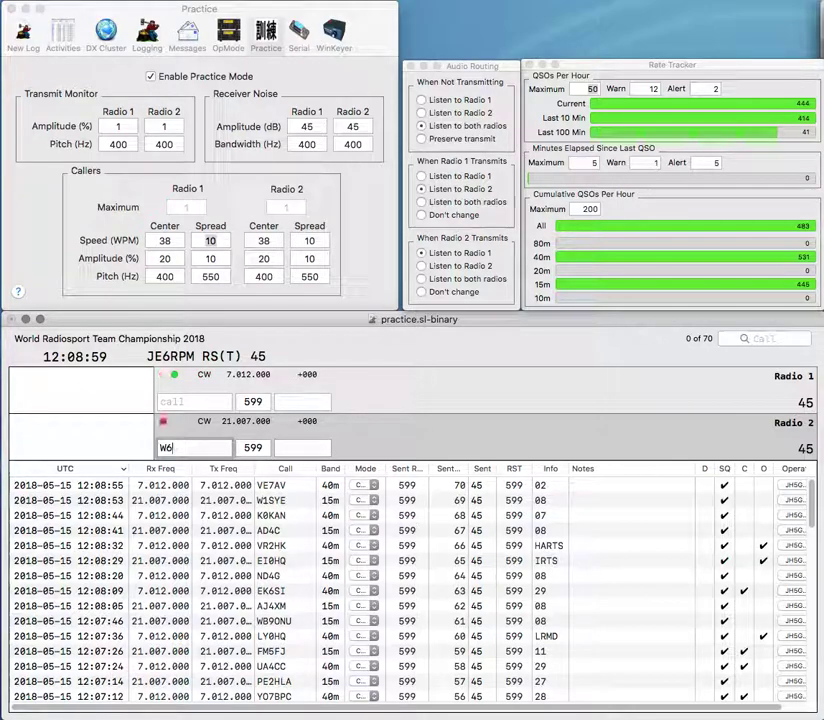
key(Return)
text(DL8C)
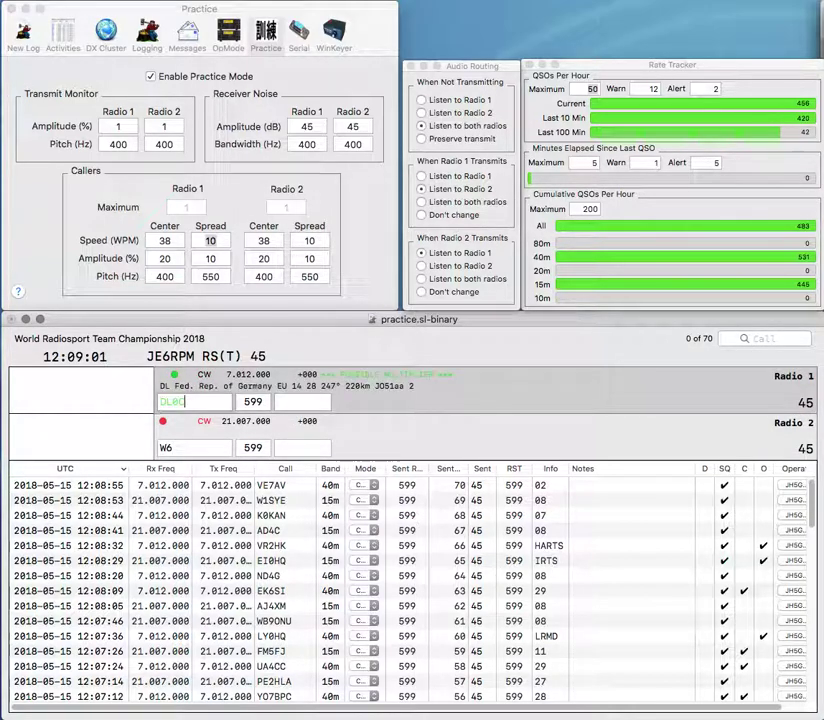
text(S/P)
key(Return)
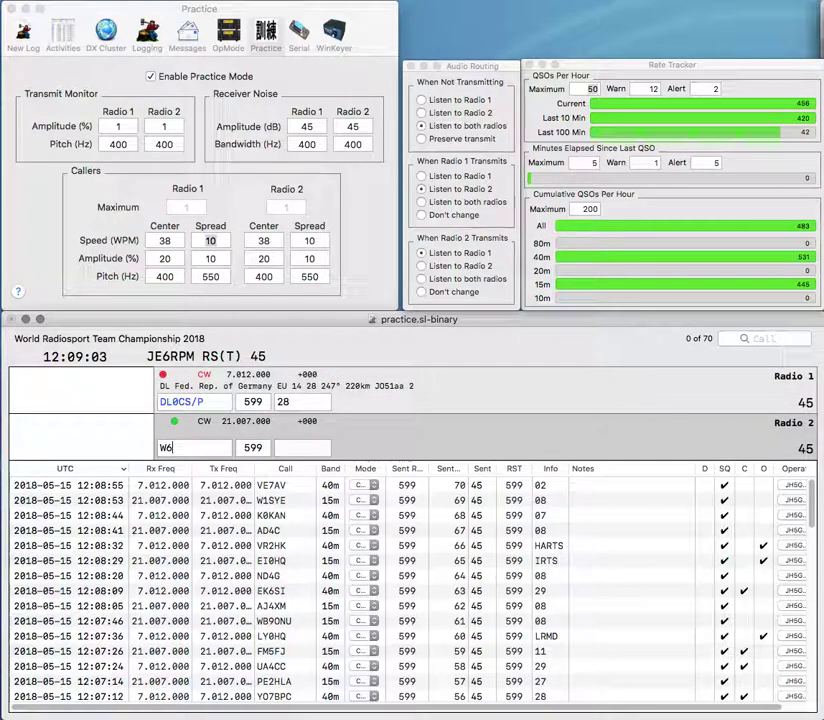
text(ROD)
key(space)
text(W)
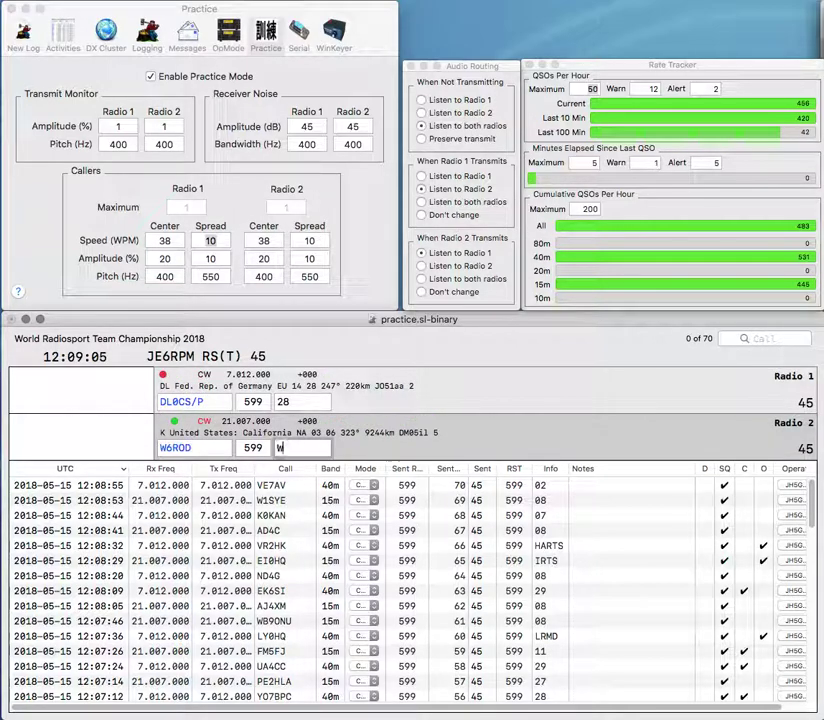
text(2)
key(Return)
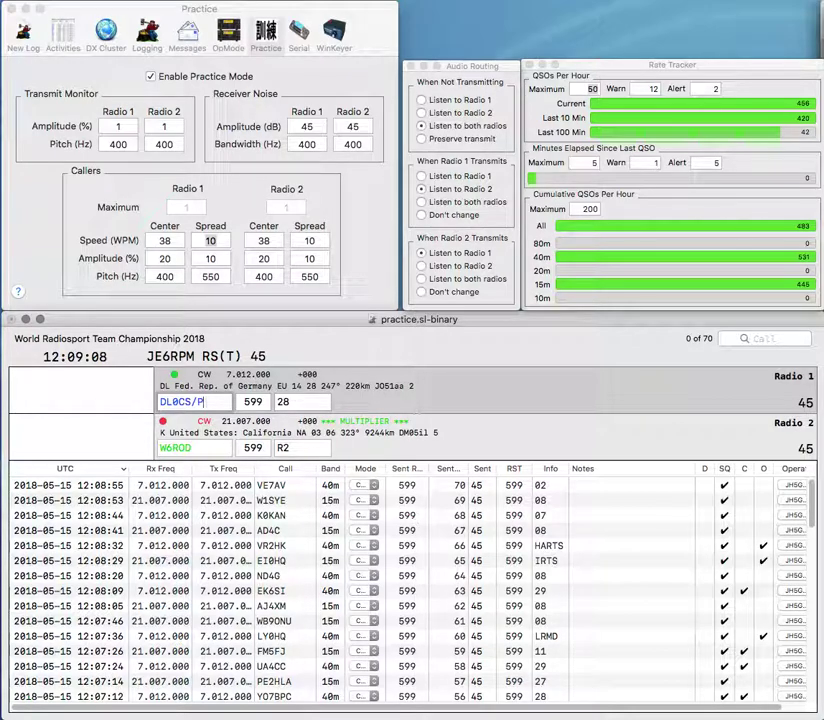
key(Return)
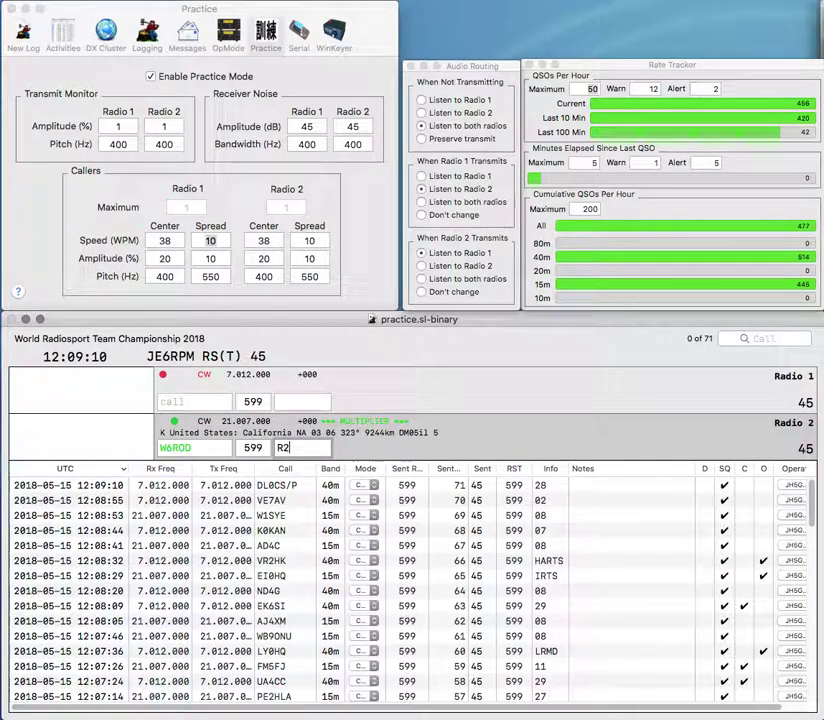
text(AC)
key(Return)
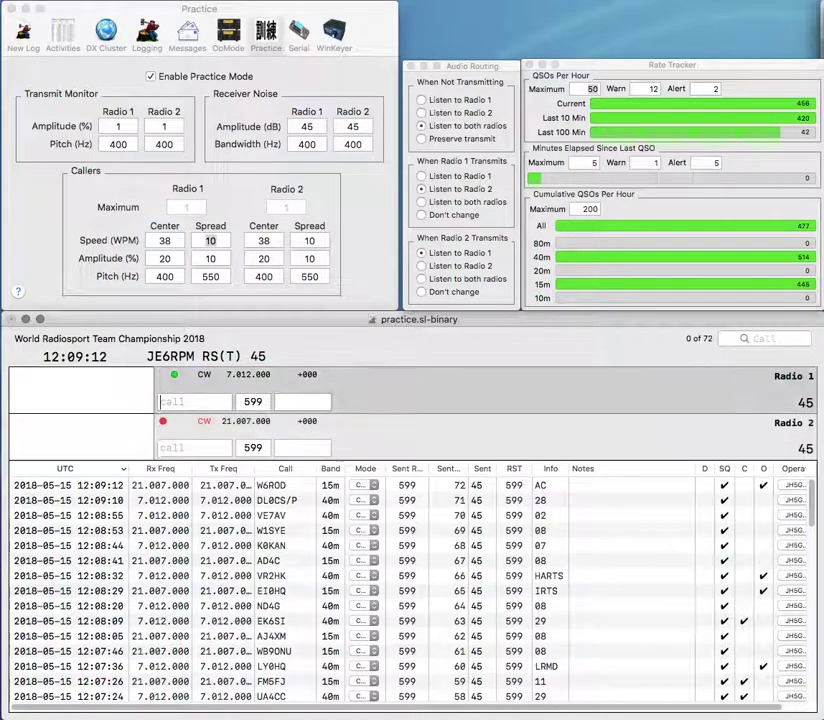
Enter EC1KR on Radio 1, and enter 8DV on Radio 2 and complete it as 9A8DV.
text(EC1KR)
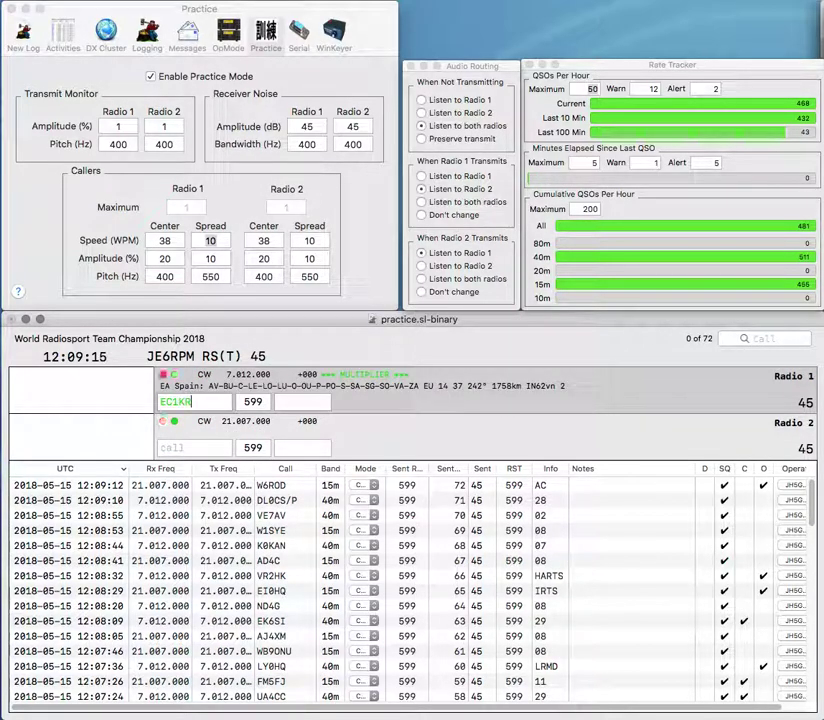
key(Return)
text(BDV)
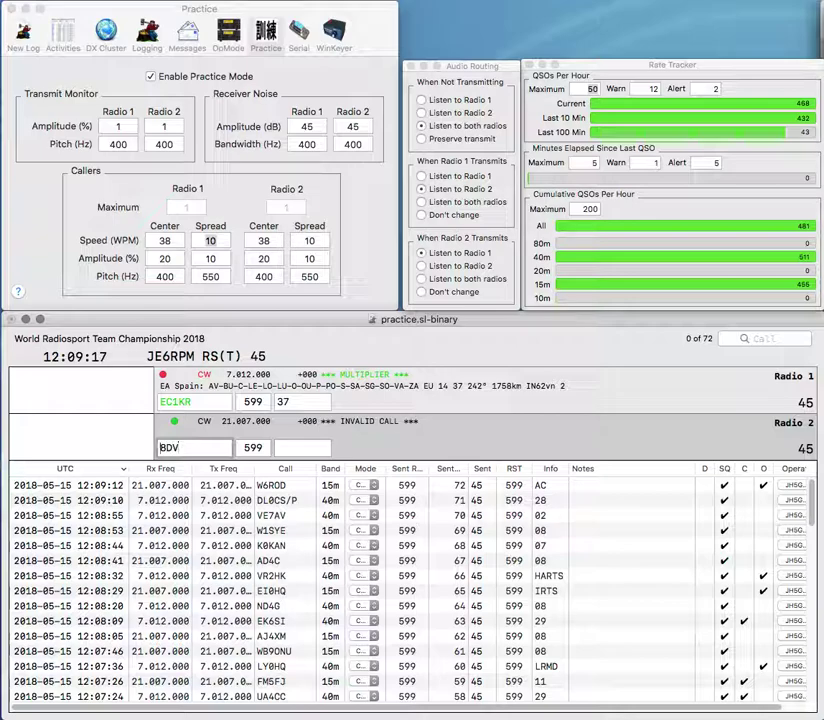
key(Home)
text(9A)
key(Return)
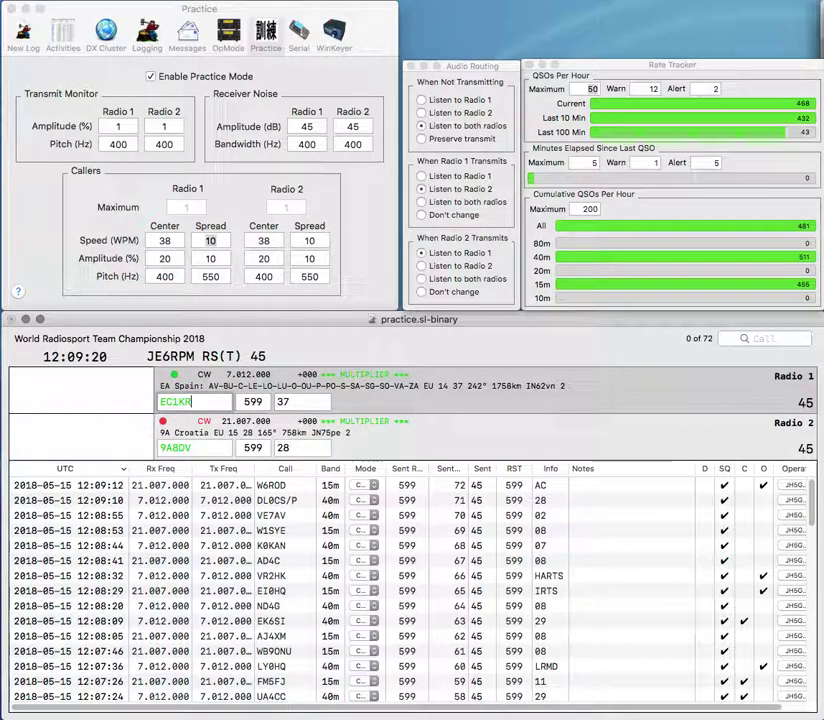
key(Return)
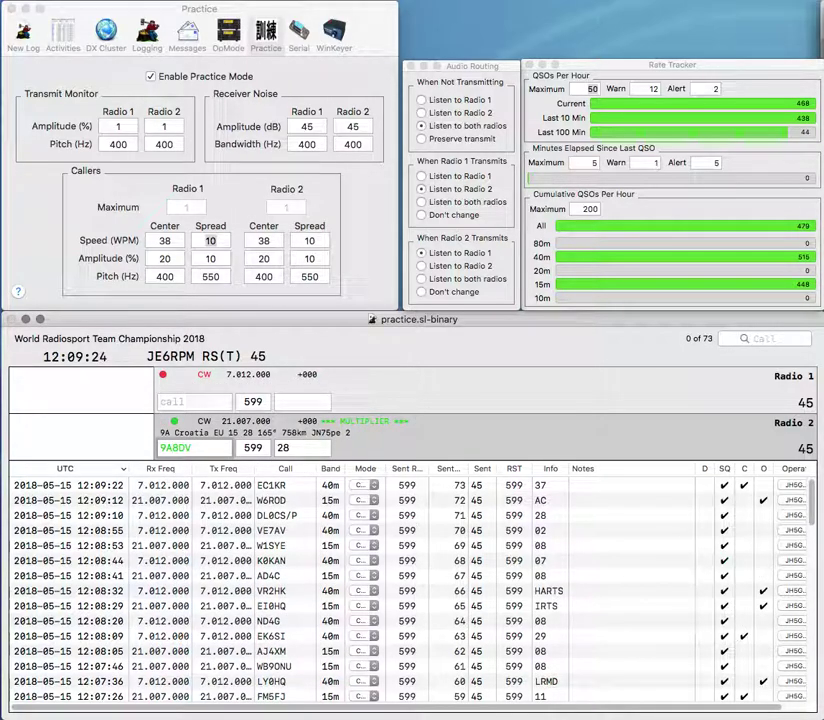
key(Return)
text(VE6SHE)
key(Return)
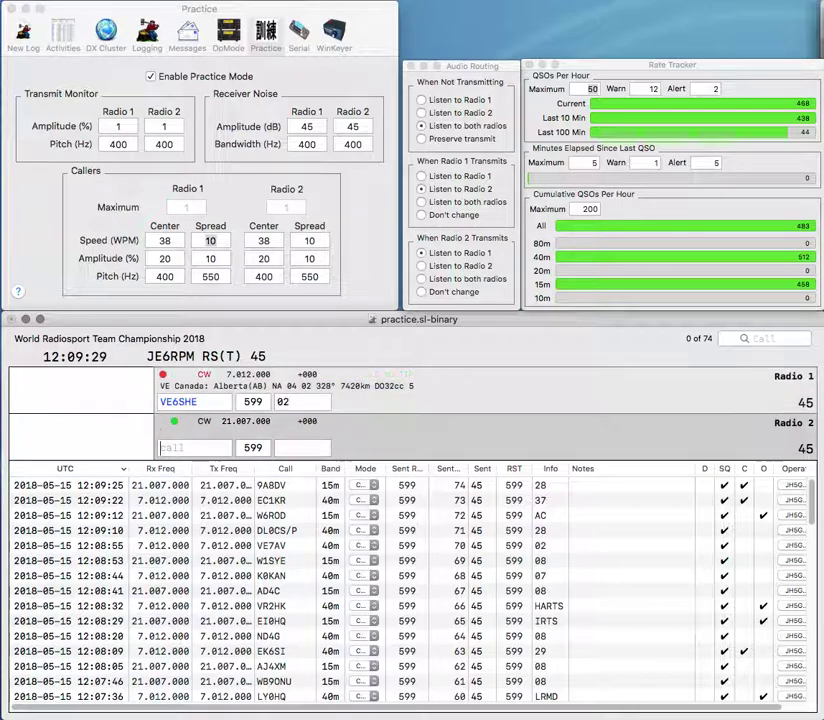
text(0DMP)
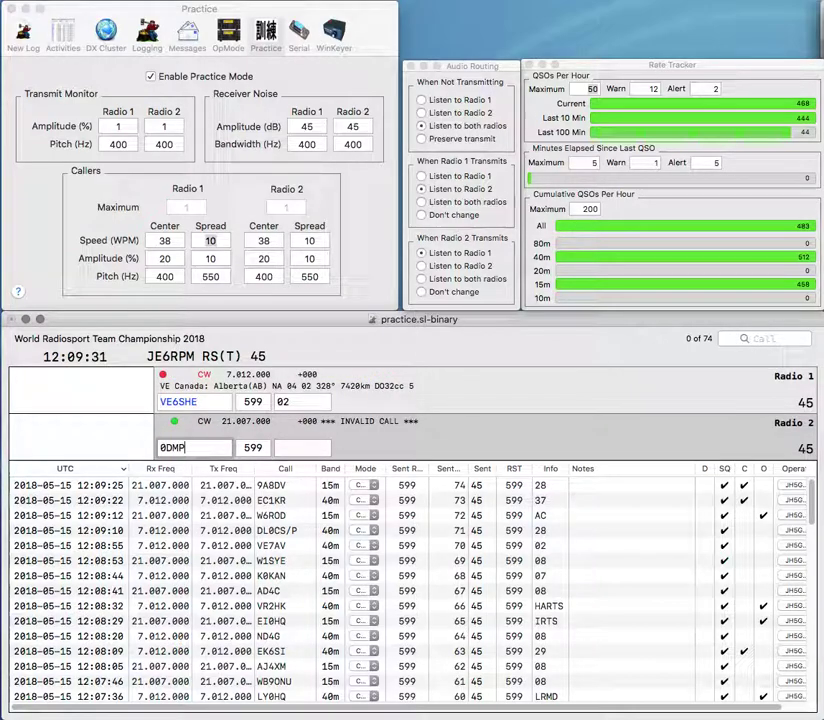
key(Return)
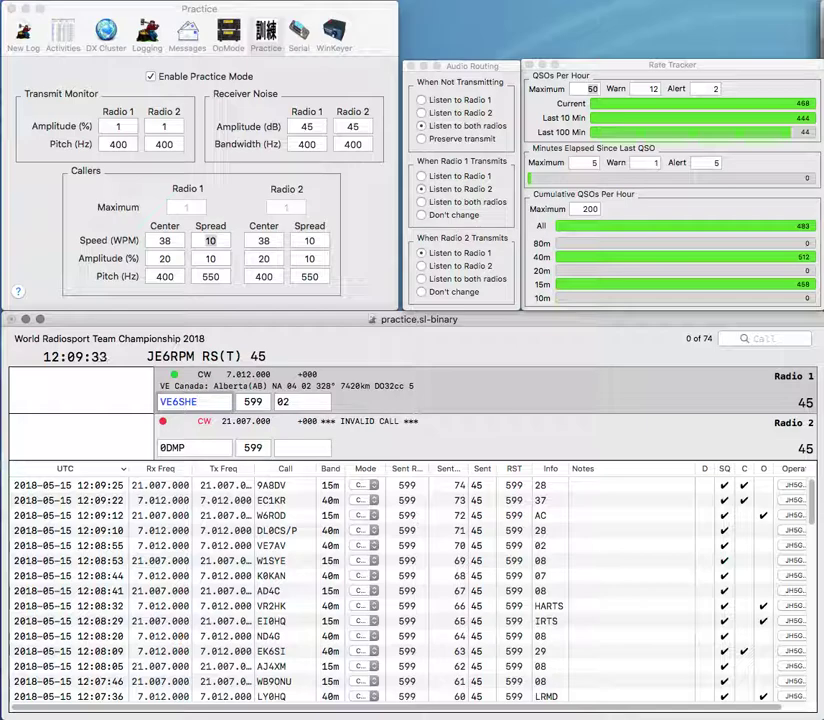
key(BackSpace)
text(I)
key(Right)
key(Right)
key(BackSpace)
text(H)
key(Return)
Complete the partial call on Radio 2 as KA9DMP and send the exchange.
text(KA)
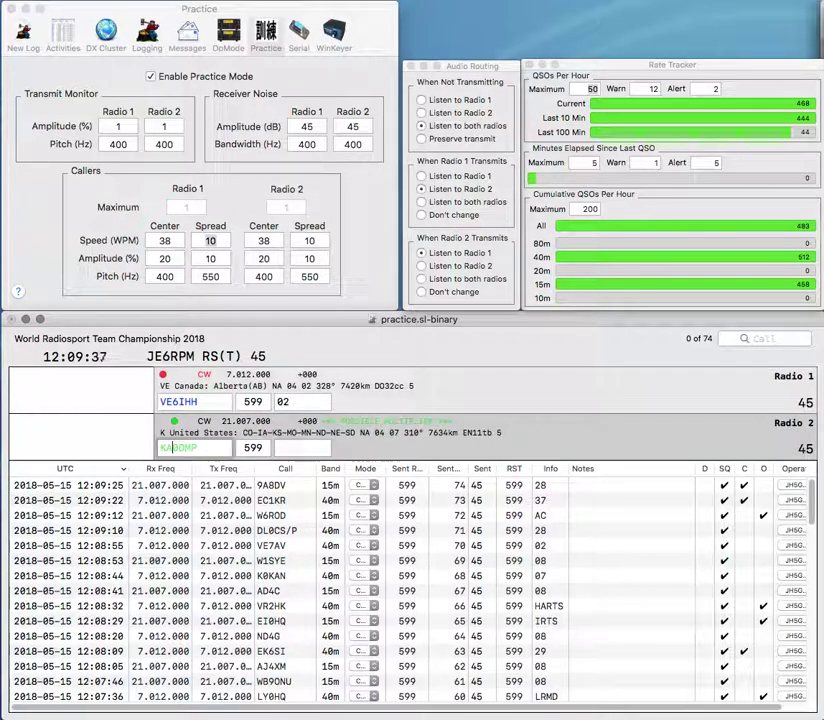
key(Right)
key(BackSpace)
text(9)
key(Return)
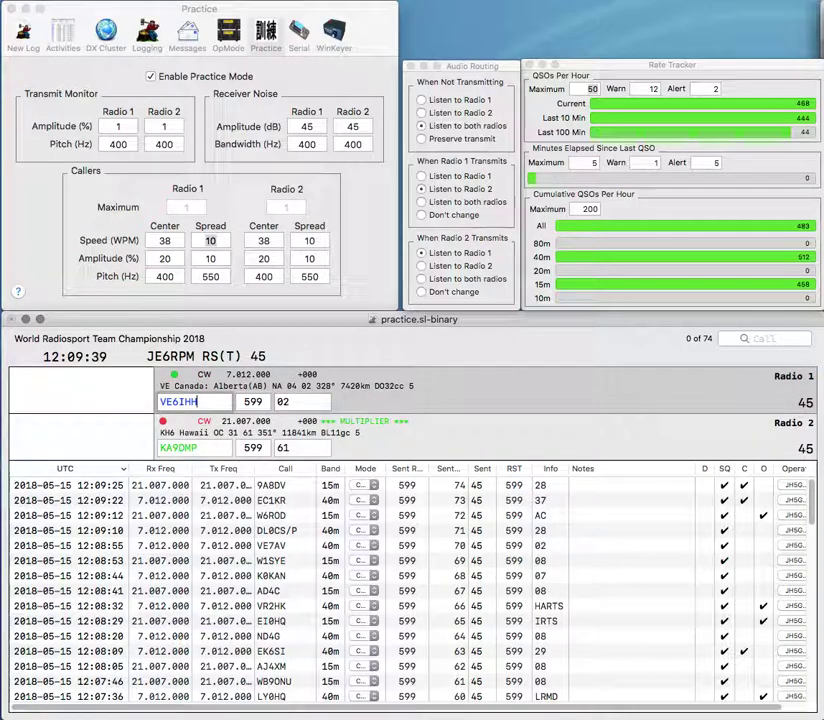
key(BackSpace)
key(BackSpace)
text(SH)
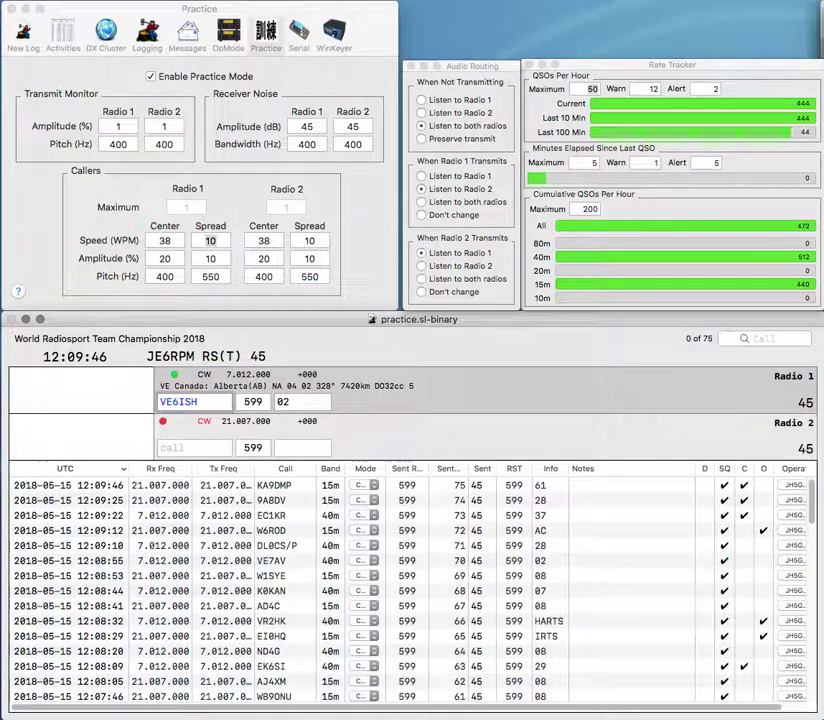
key(Return)
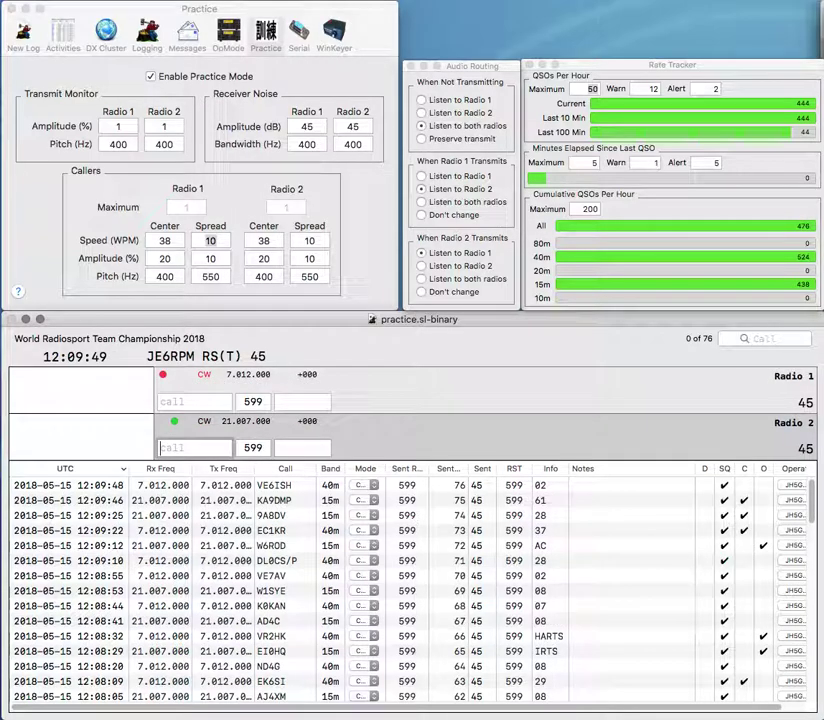
Enter OH8GB on Radio 2 and DL8FCK on Radio 1, sending the exchange to each caller.
text(OH8)
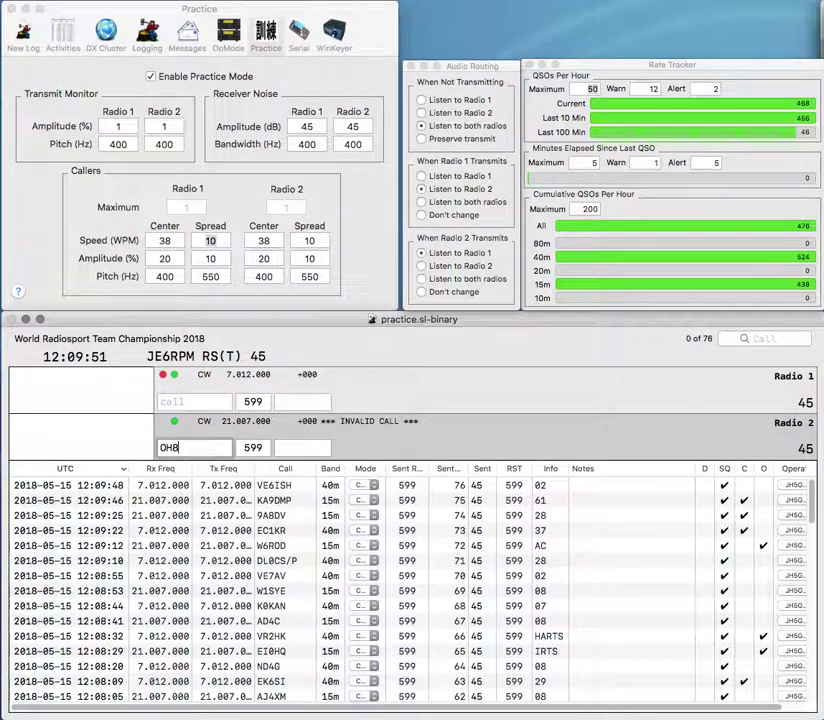
text(GBDL8FCK)
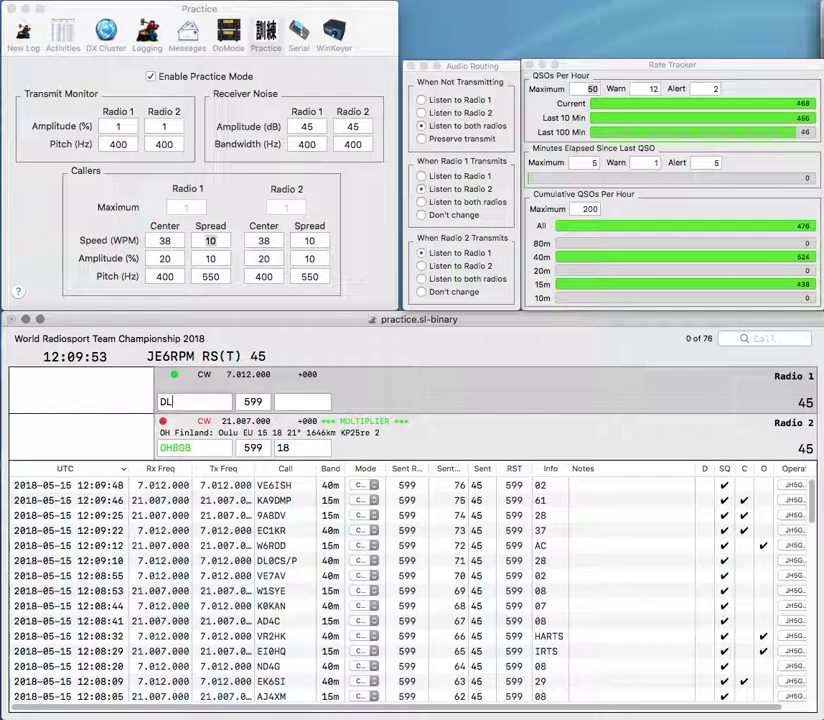
key(Return)
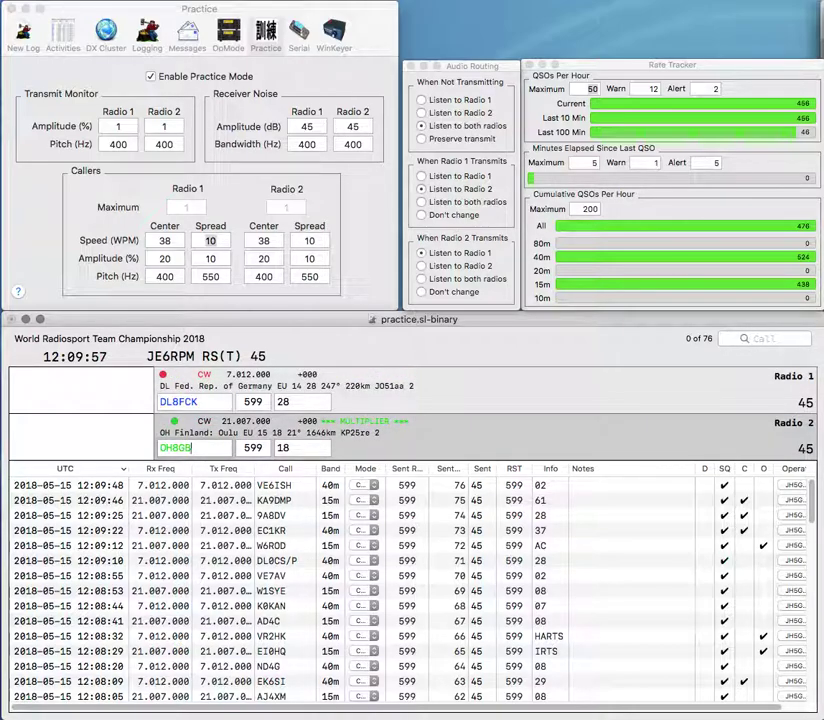
Complete the Radio 2 call as OH8GBO, and log DL8FCK on Radio 1 and OH8GBO on Radio 2.
key(Return)
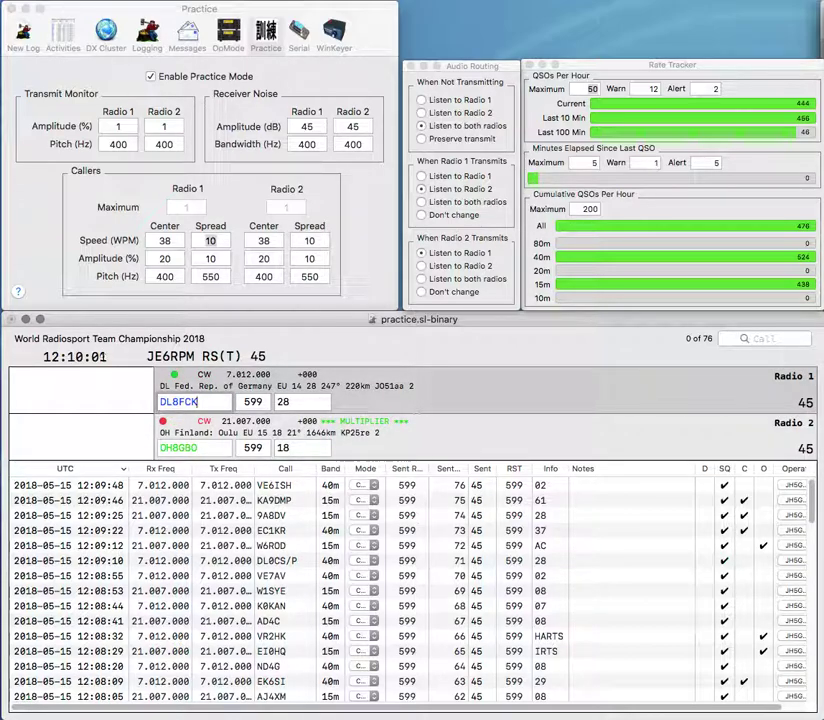
key(Return)
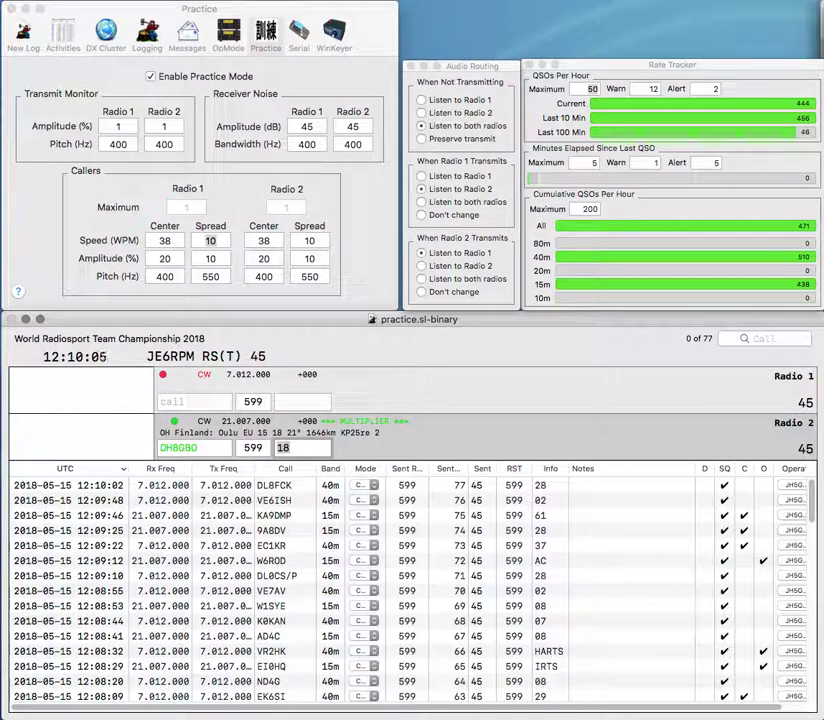
key(Return)
text(WX4HP)
key(Return)
text(II1K)
key(Return)
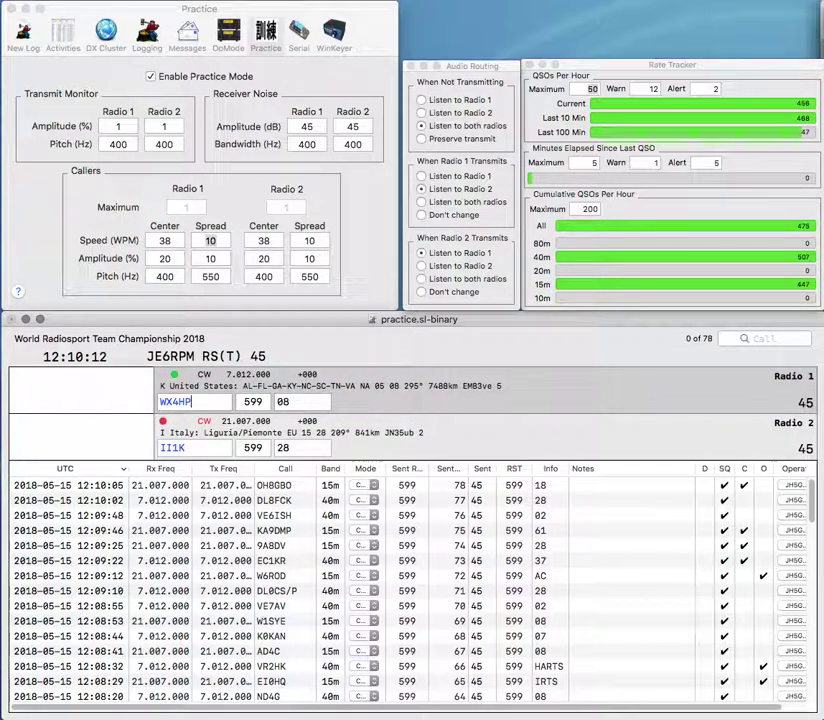
key(Return)
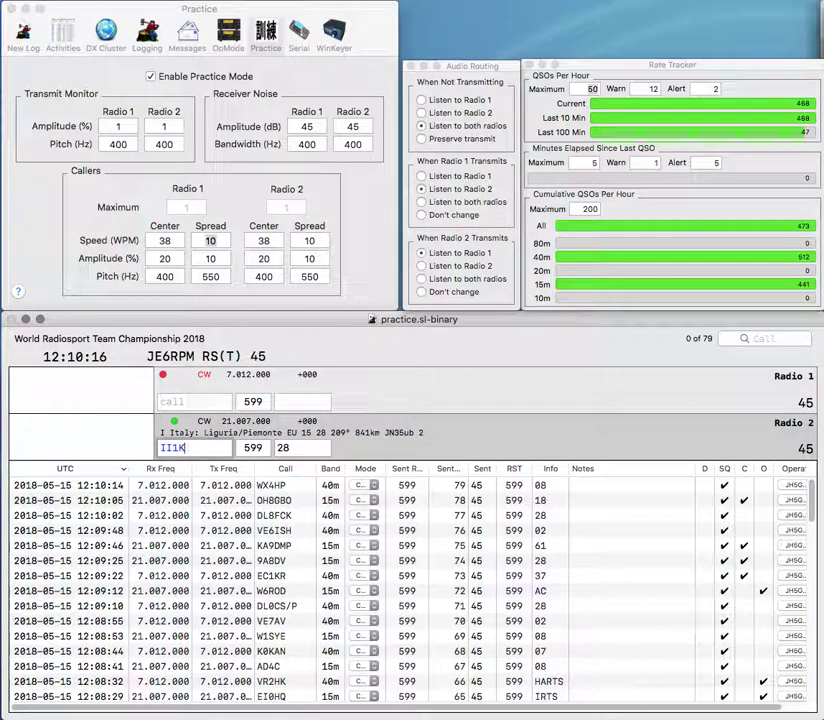
key(Return)
text(DL1)
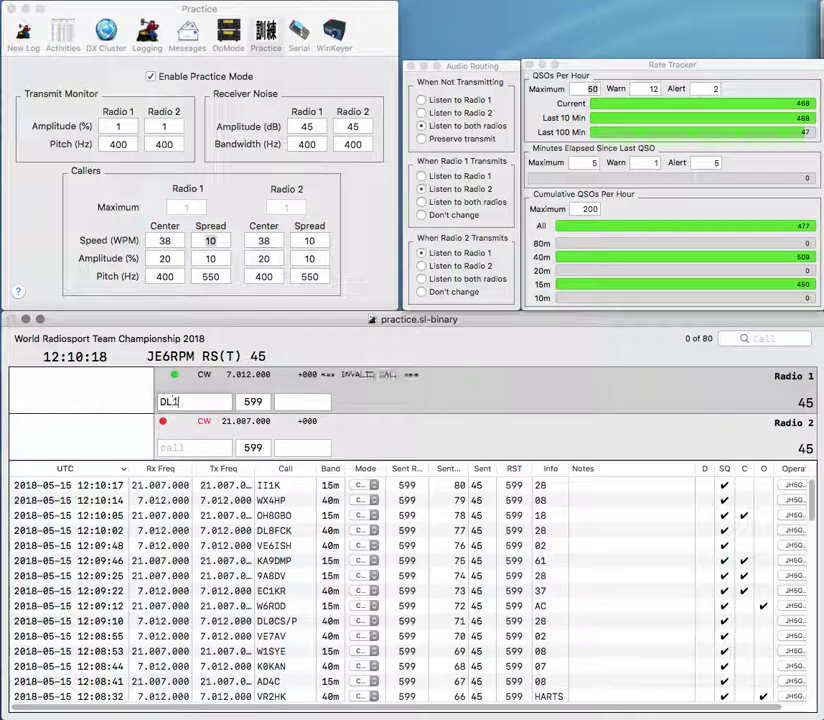
text(GLH)
key(Return)
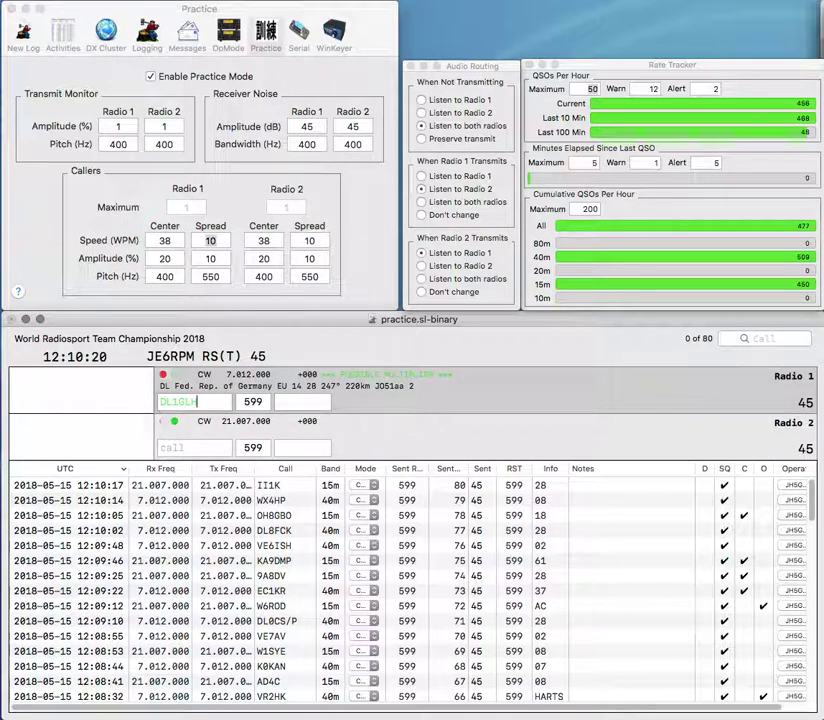
text(OGH)
key(Return)
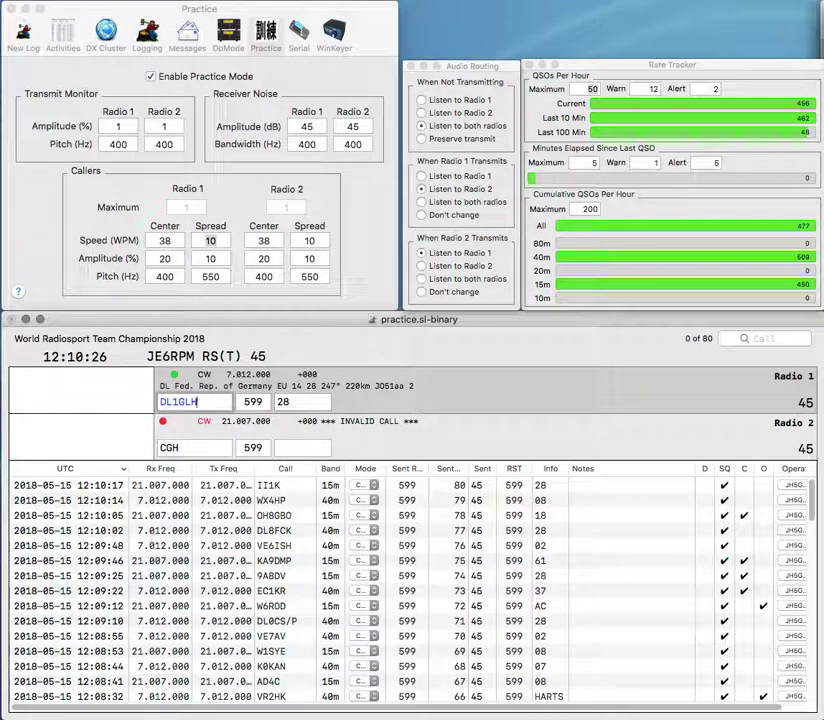
key(Return)
text(K5)
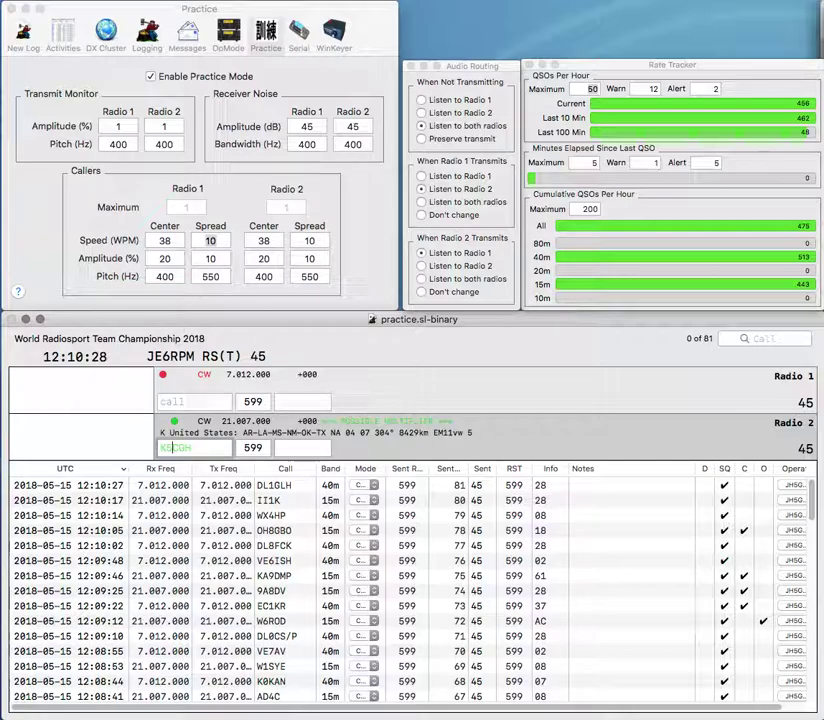
key(Return)
text(ZL6A)
key(space)
text(60)
key(Return)
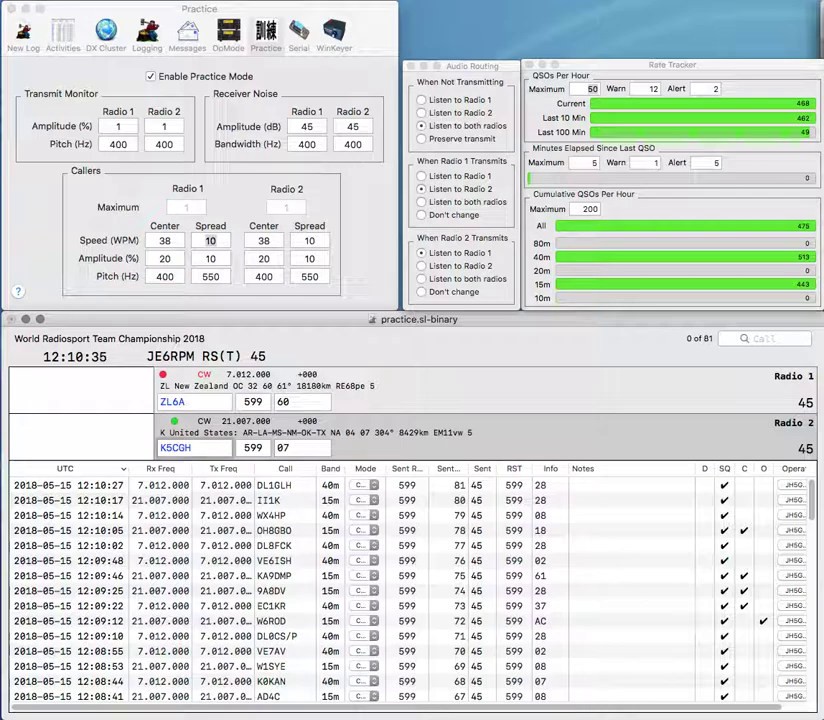
key(Return)
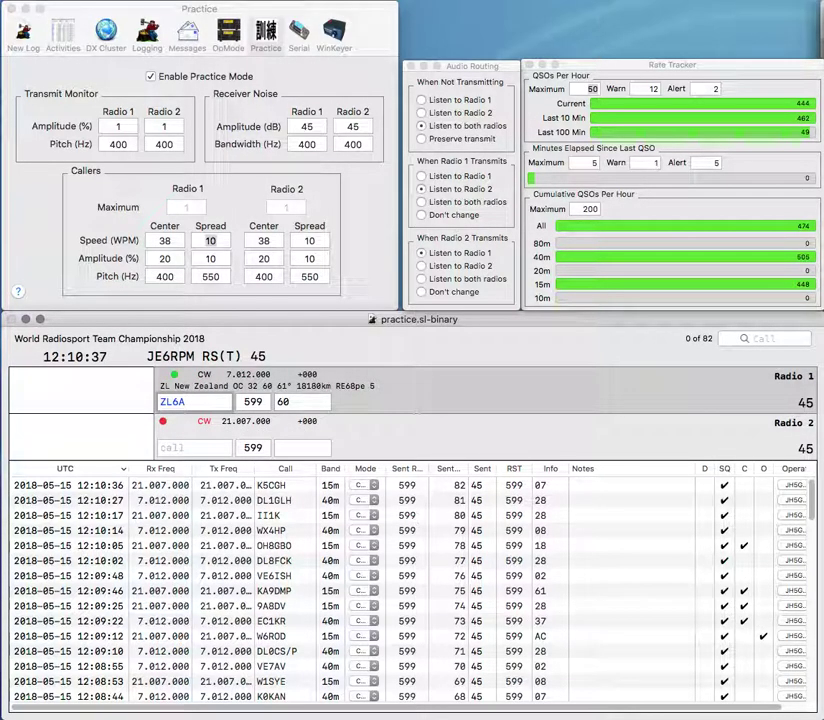
Change the received exchange for ZL6A on Radio 1 to NZART and log the contact.
key(space)
text(NZAR)
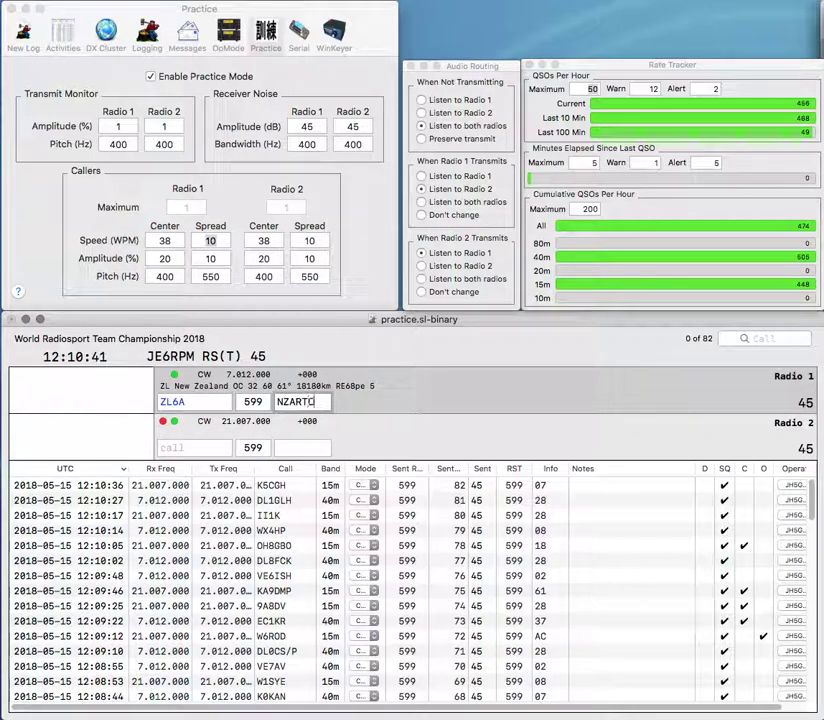
text(T)
key(Return)
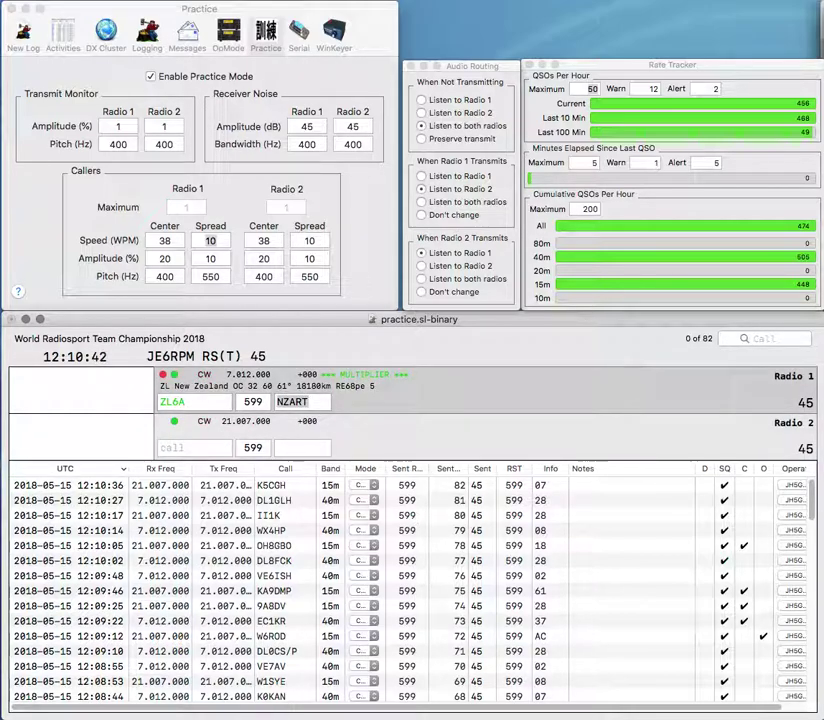
Enter K1CSP on Radio 2 and send the exchange.
text(K1C)
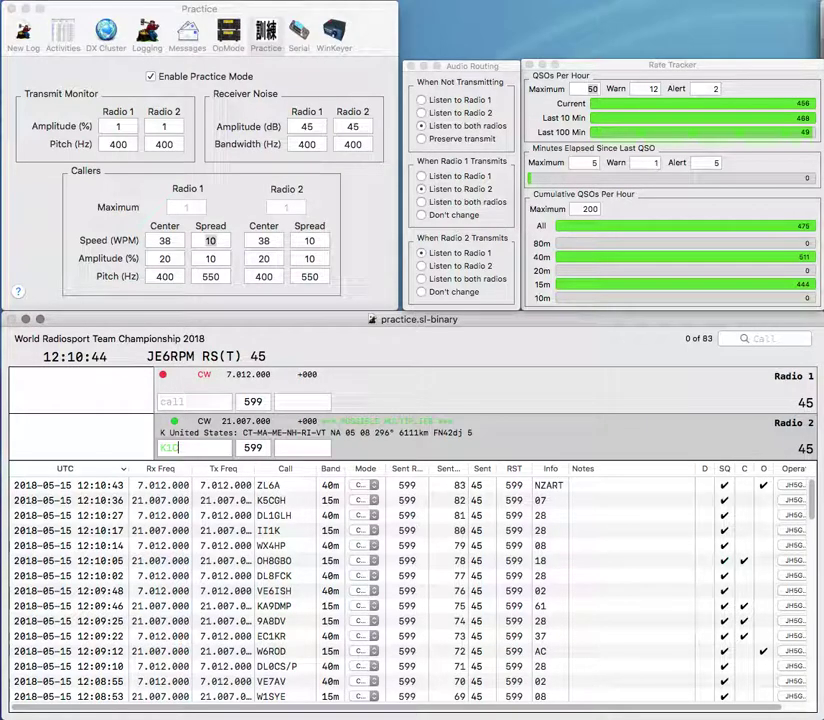
text(HSP)
key(Return)
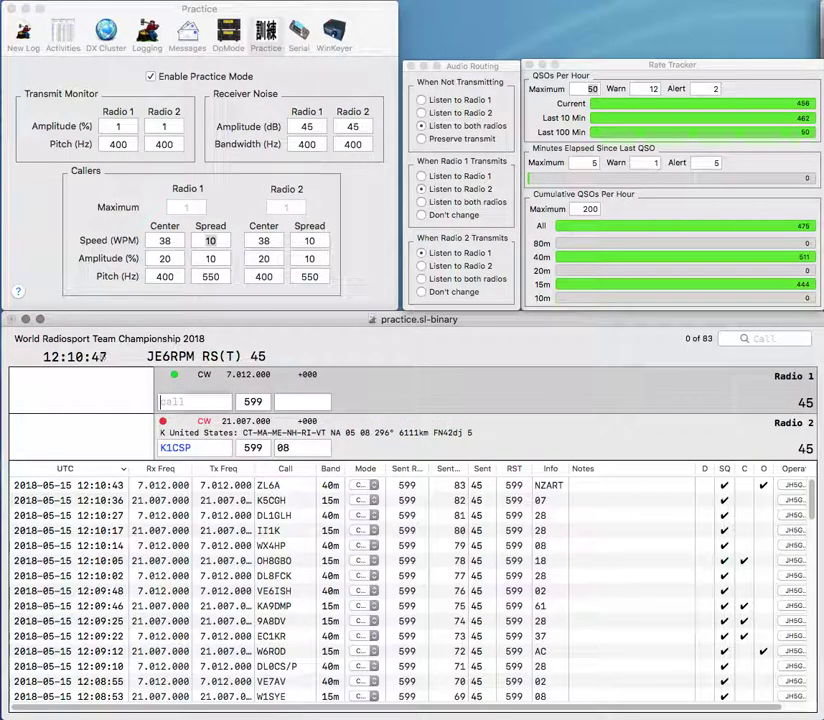
text(JJP)
key(BackSpace)
key(BackSpace)
text(PT)
key(Home)
text(K3J)
key(Return)
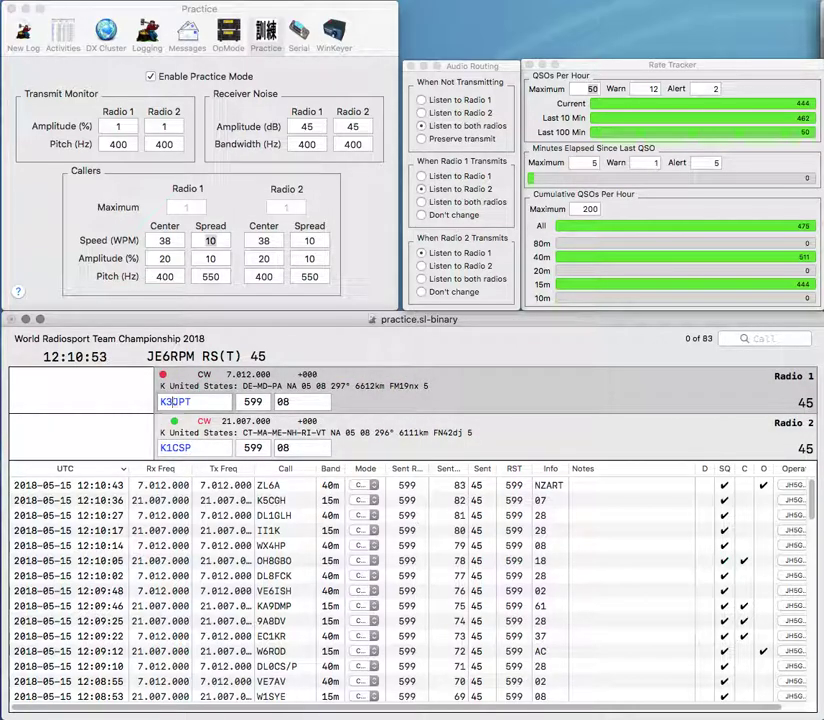
key(Return)
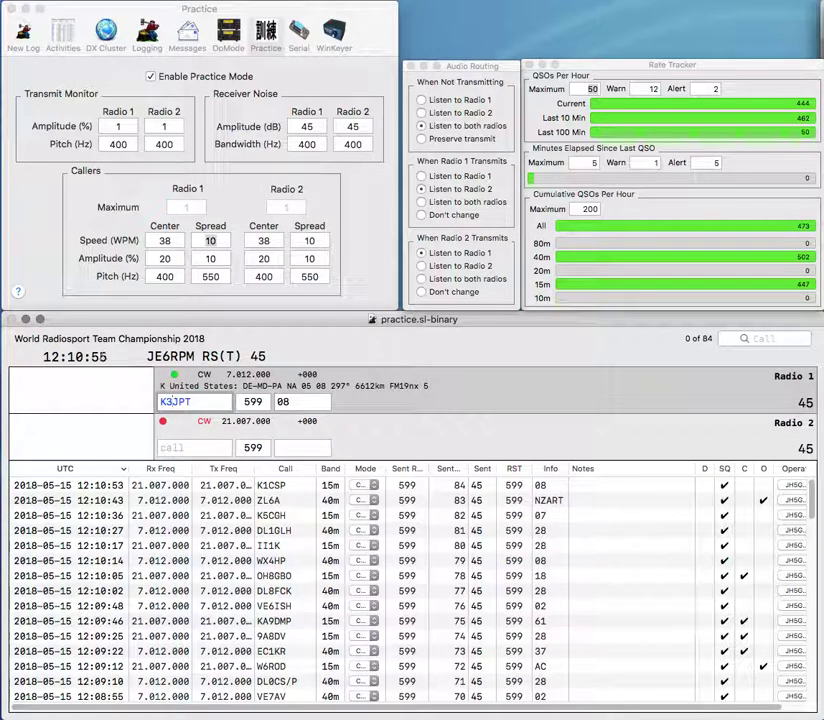
key(Return)
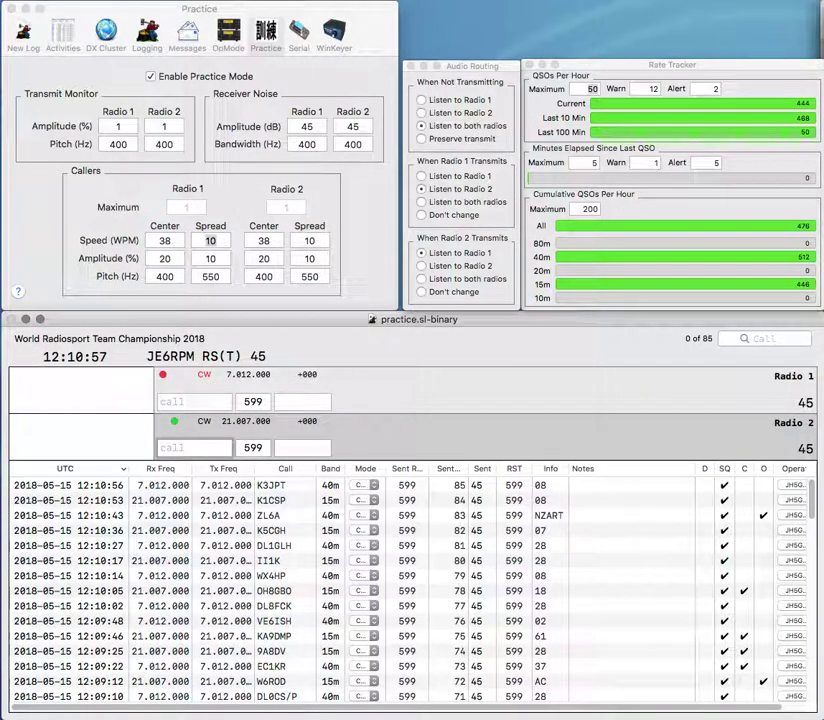
text(WJ2R)
key(Return)
text(JE1MUI)
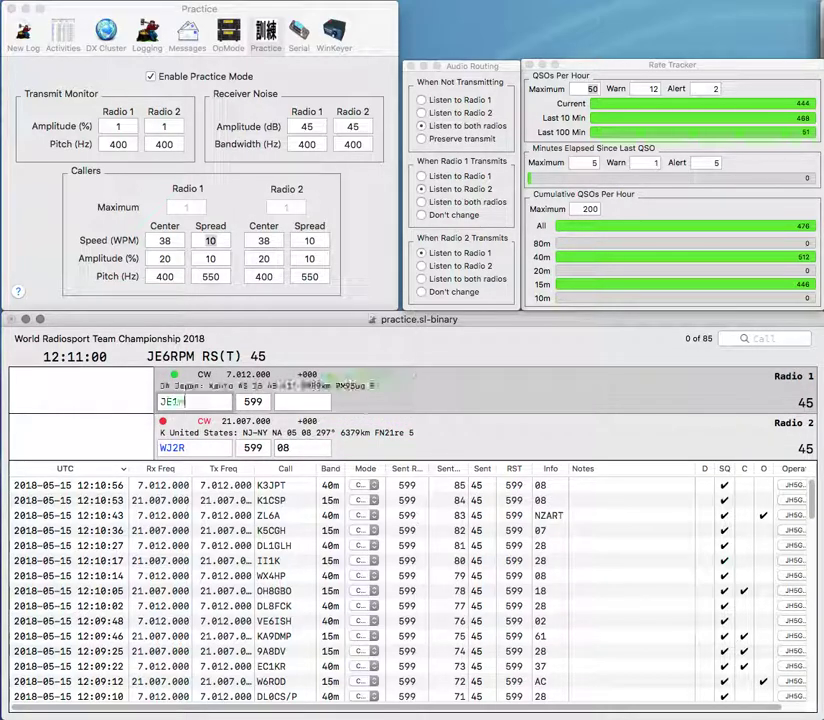
key(Return)
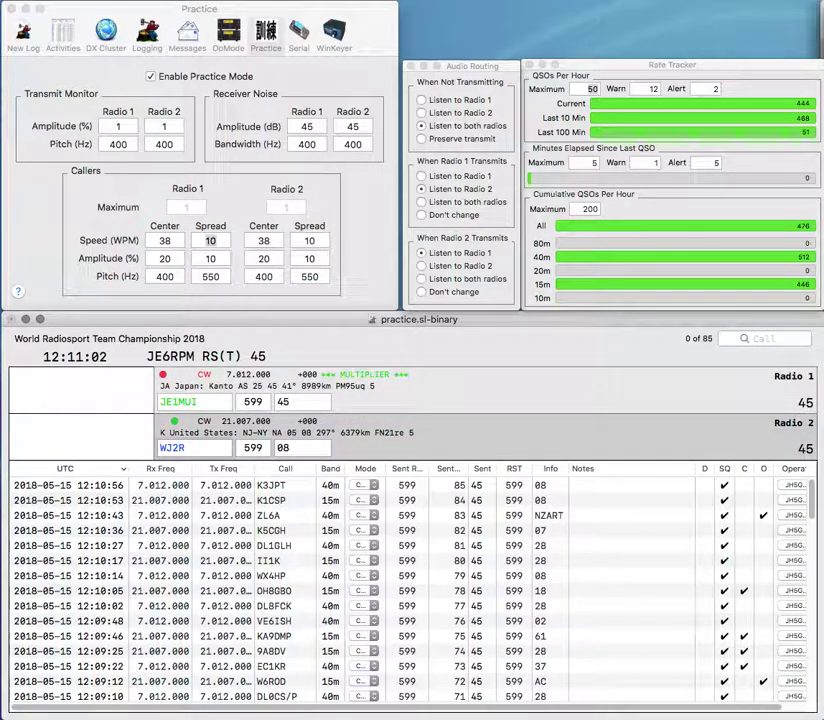
Set JE1MUI's received exchange to R3 and log the WJ2R and JE1MUI contacts.
key(Up)
key(space)
text(R)
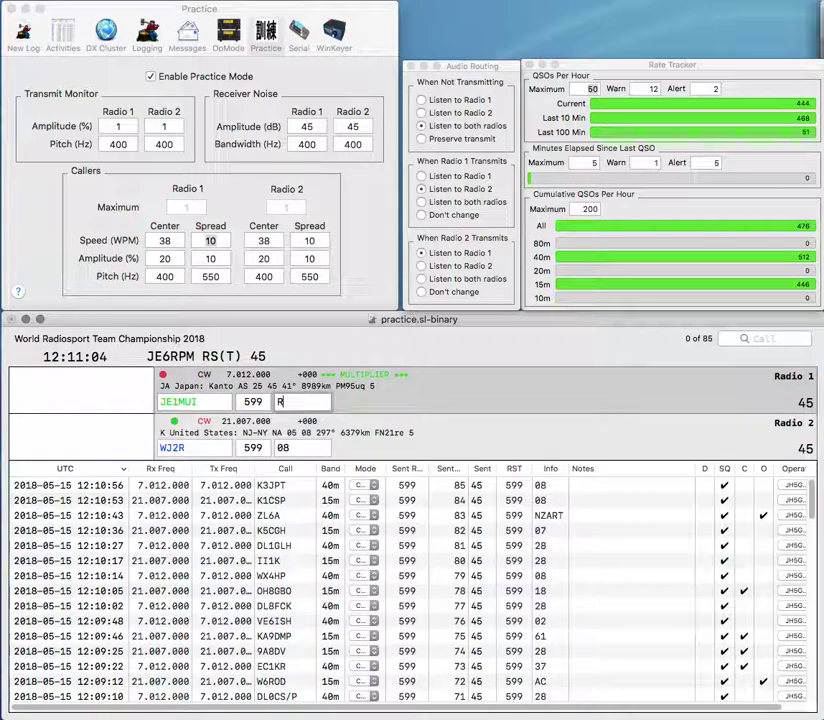
text(3)
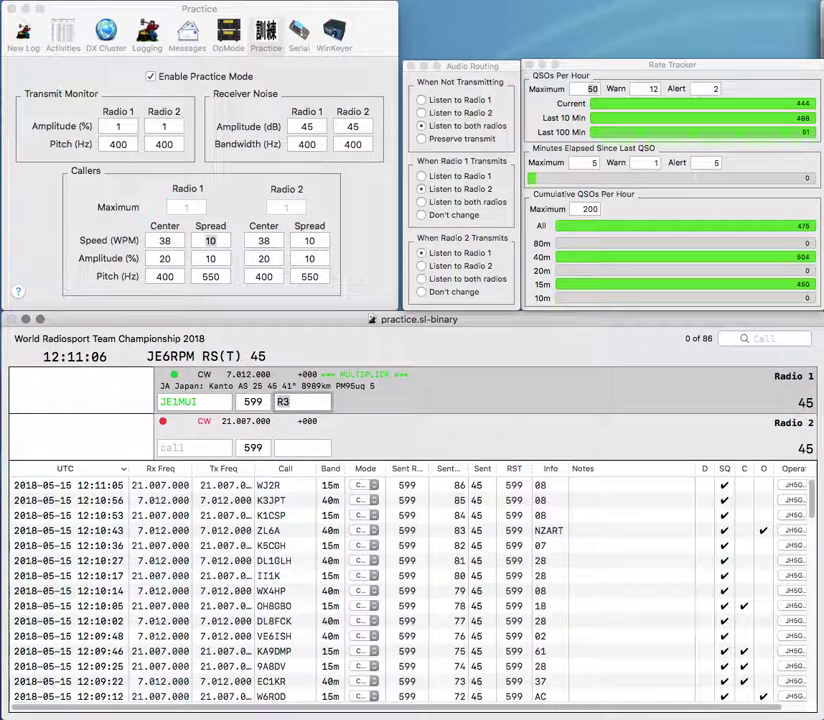
key(Return)
Enter the caller KI5KC with exchange 07 on Radio 2 and answer it.
text(KI5KC)
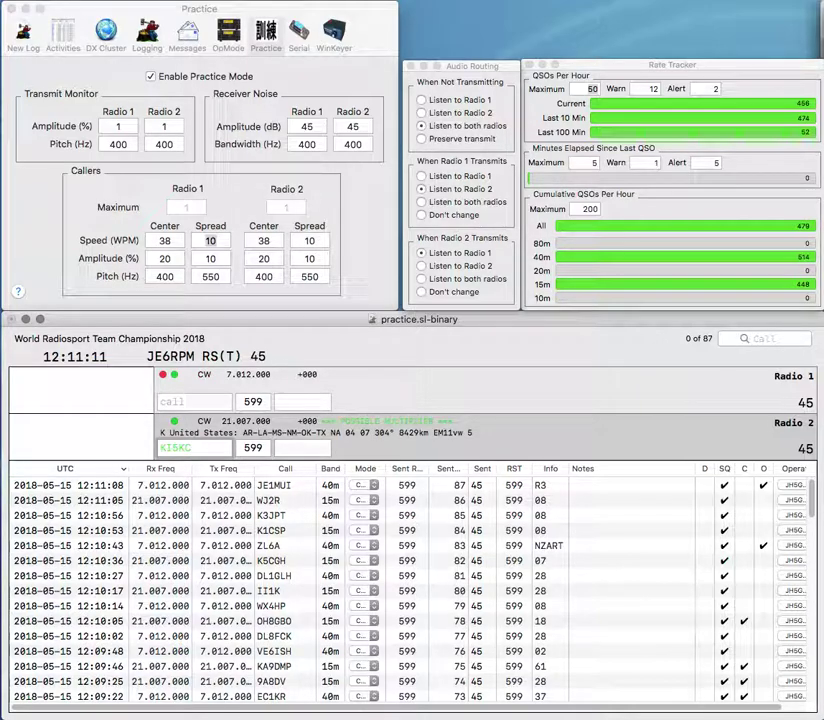
key(space)
text(07)
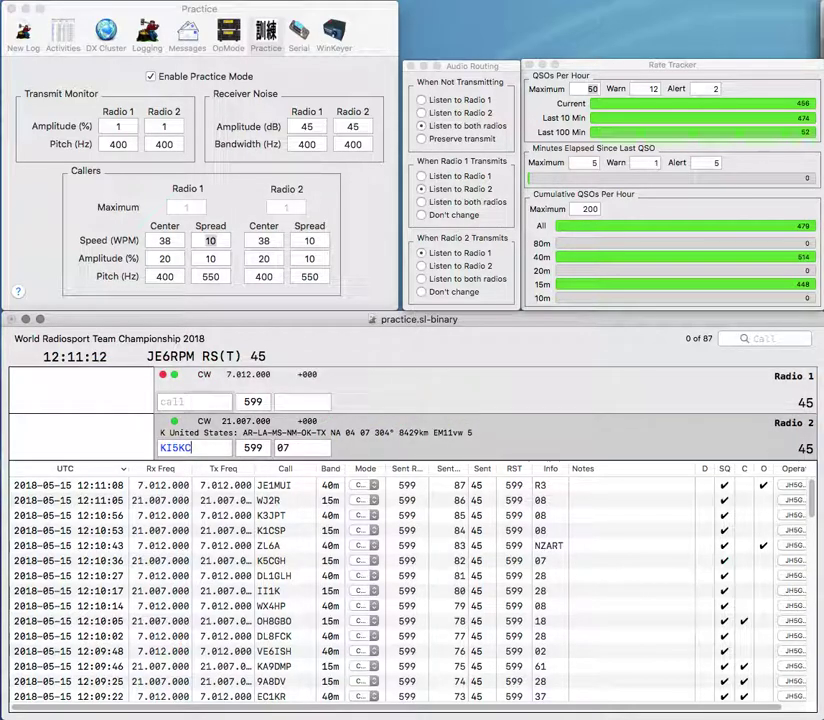
key(Return)
Enter the caller V51B on Radio 1 and answer it.
text(VE)
text(5)
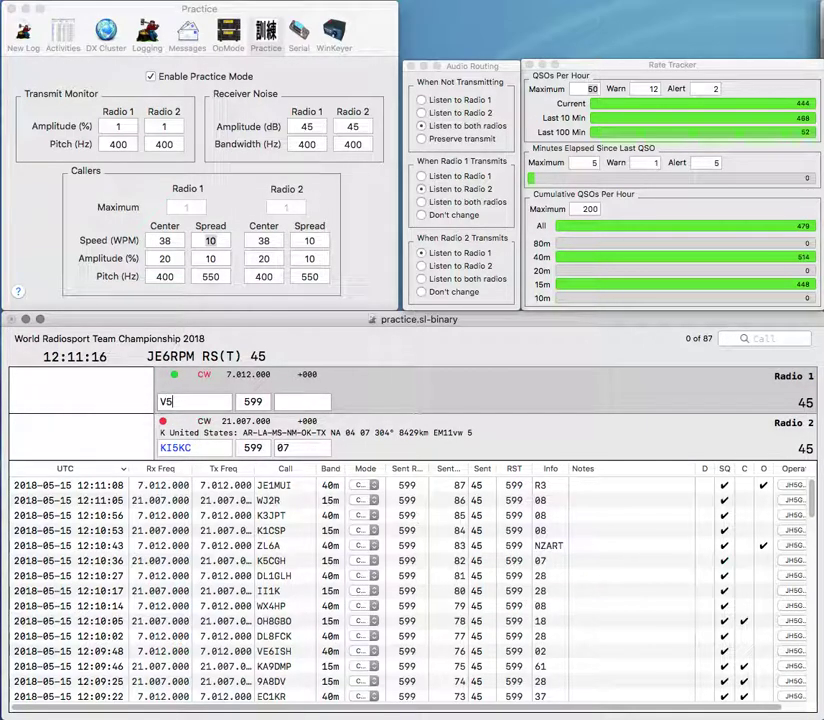
text(Q)
key(BackSpace)
text(1B)
key(Return)
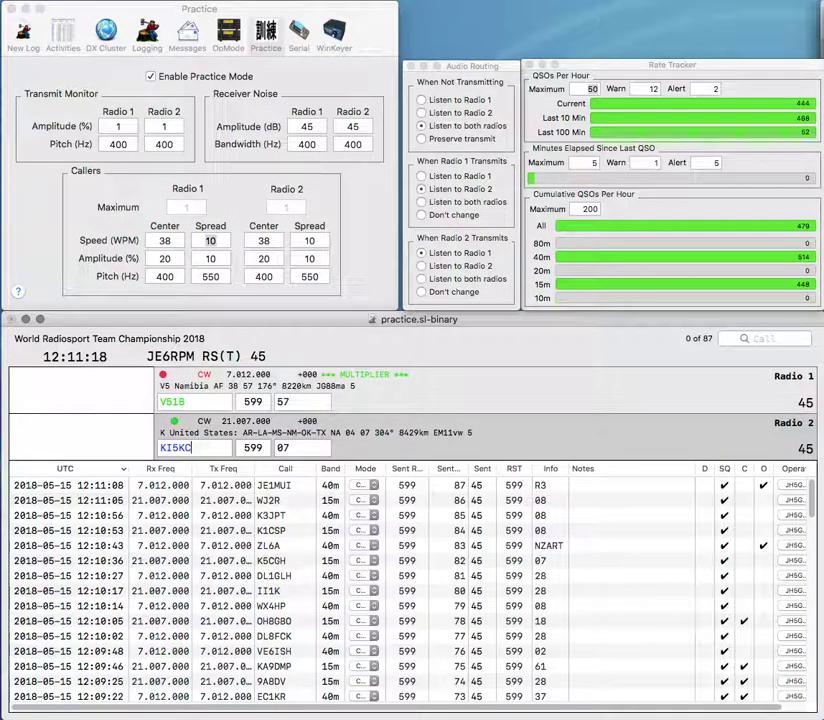
key(BackSpace)
text(H)
key(Return)
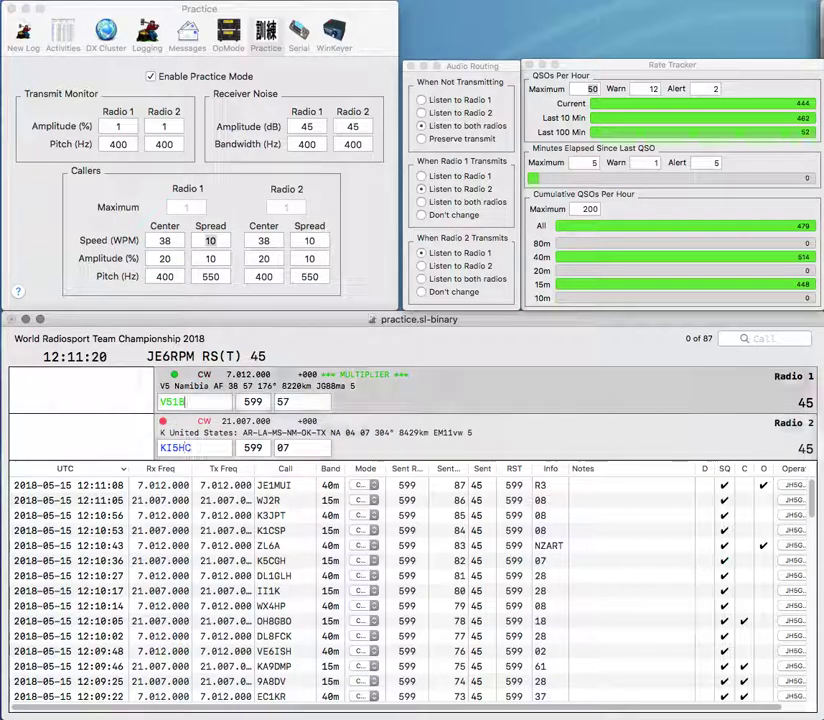
key(Tab)
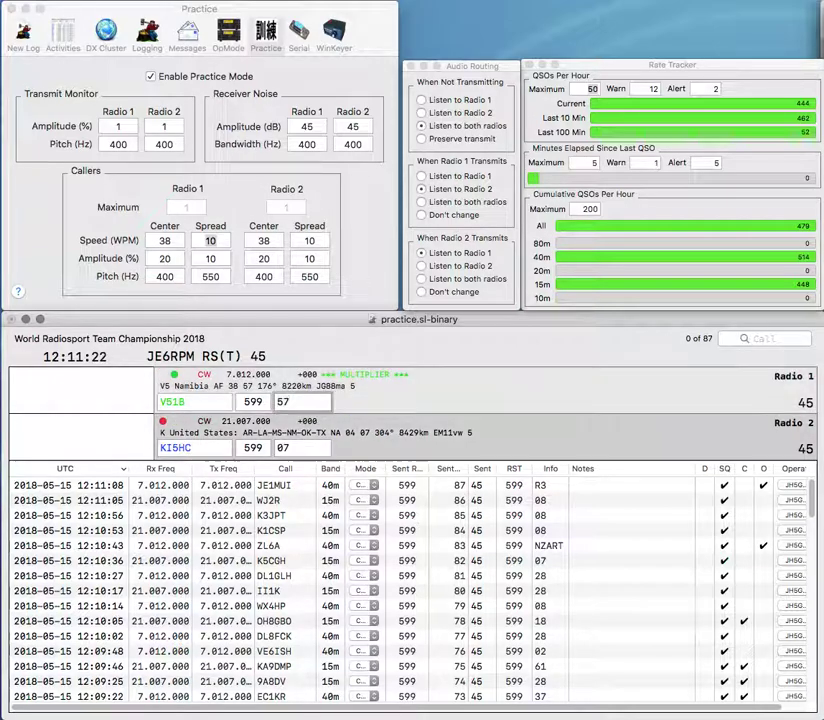
key(Return)
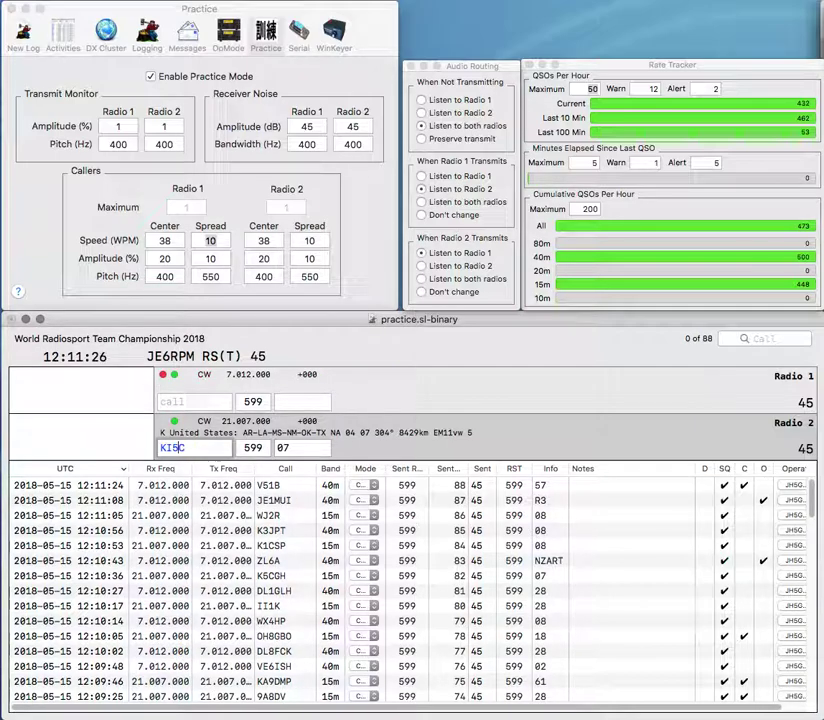
Send the shortened call KI5C on Radio 2 and enter the caller TU2CI on Radio 1.
key(Return)
text(2CI)
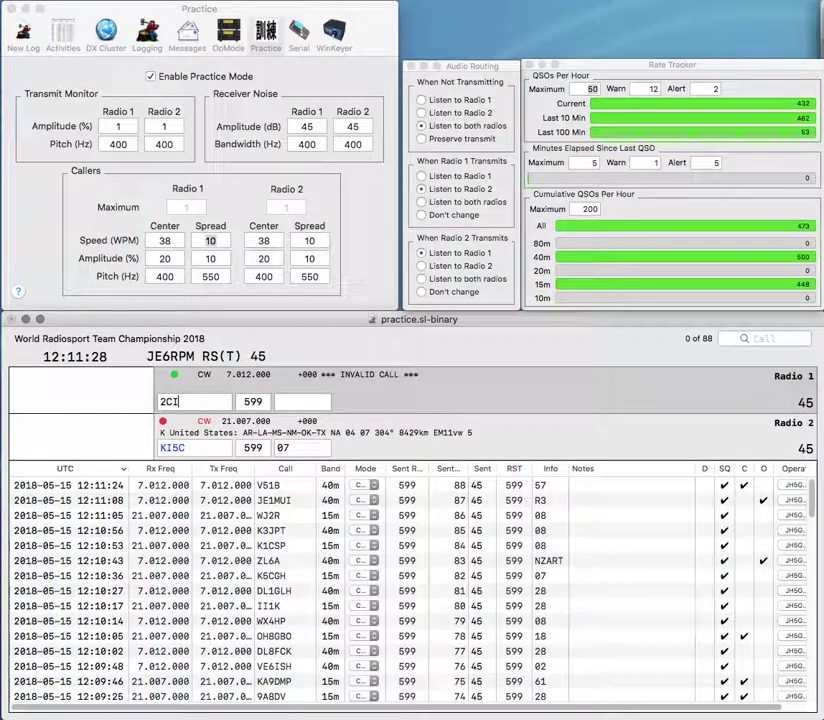
text(TU)
key(Return)
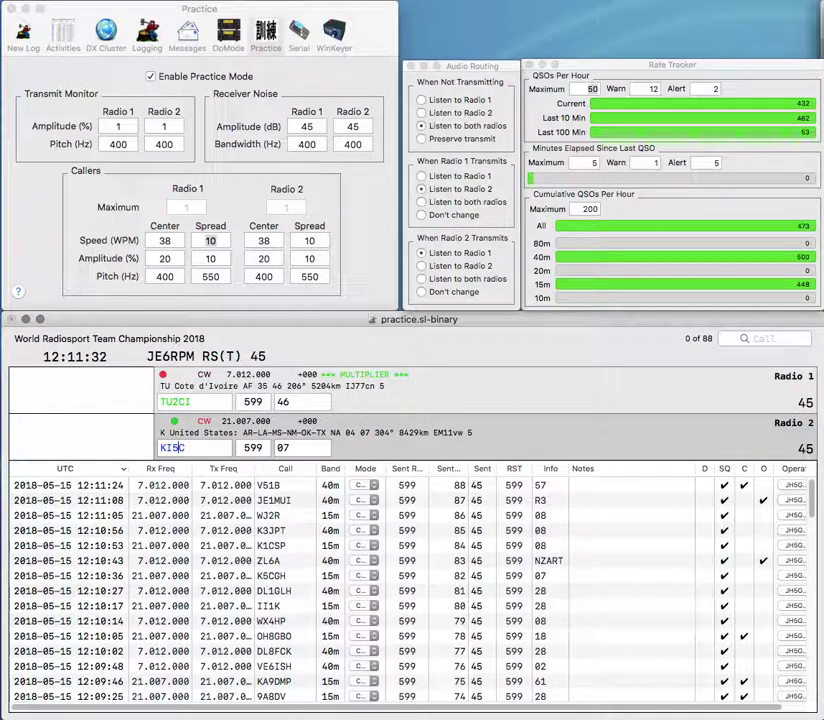
key(Return)
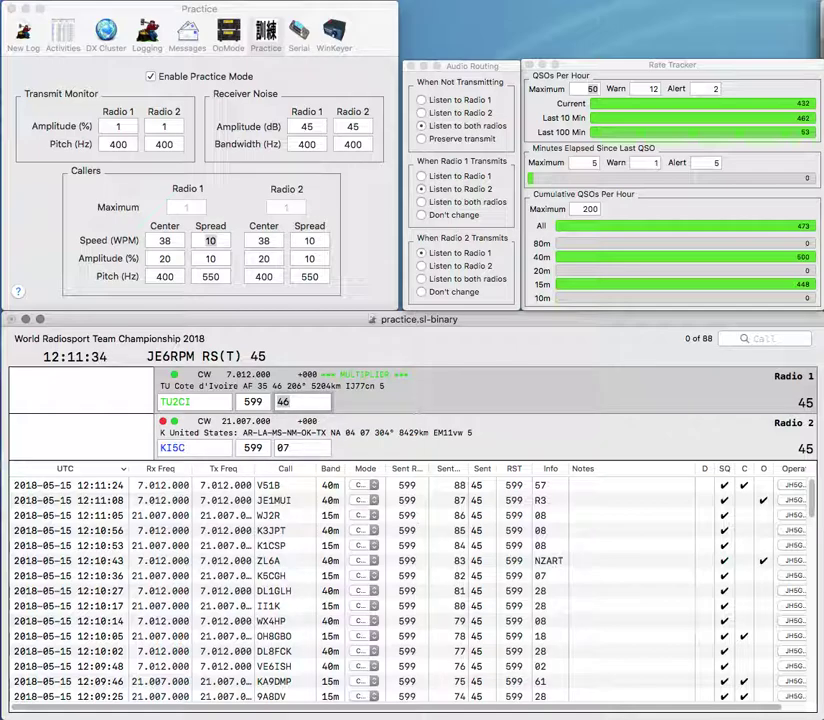
key(Return)
text(S)
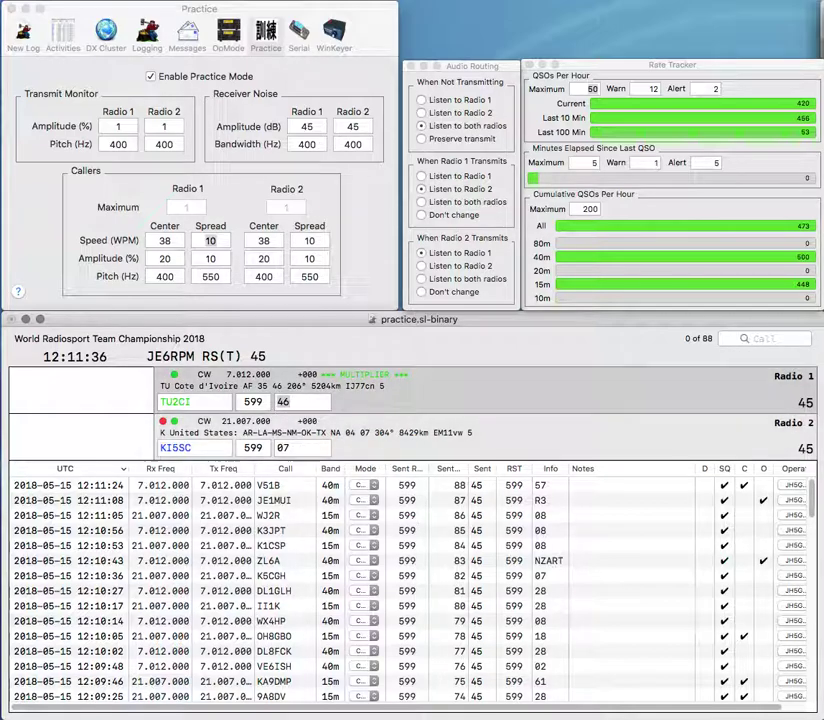
key(Return)
text(46)
key(BackSpace)
text(ARA)
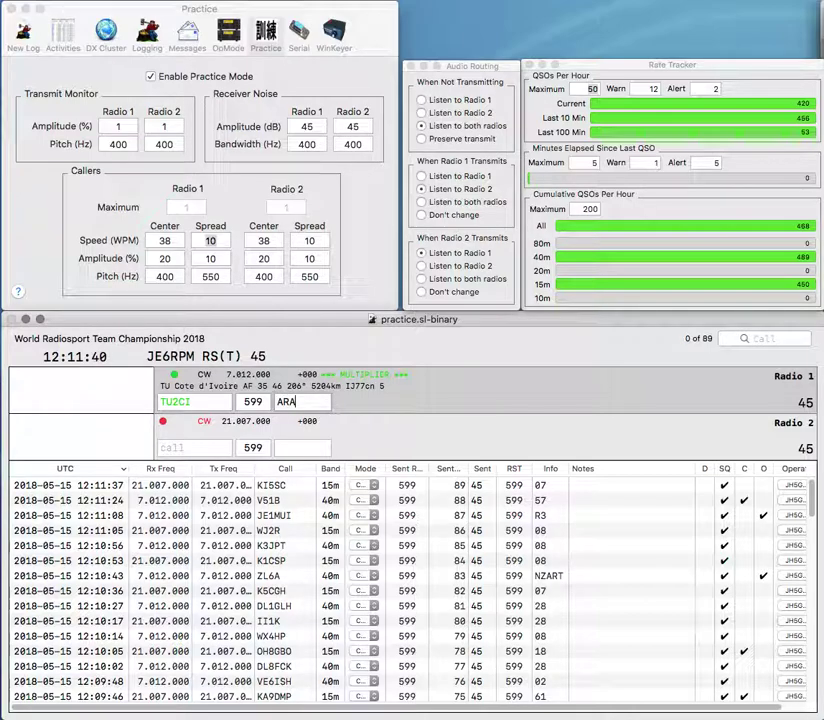
text(I)
key(Return)
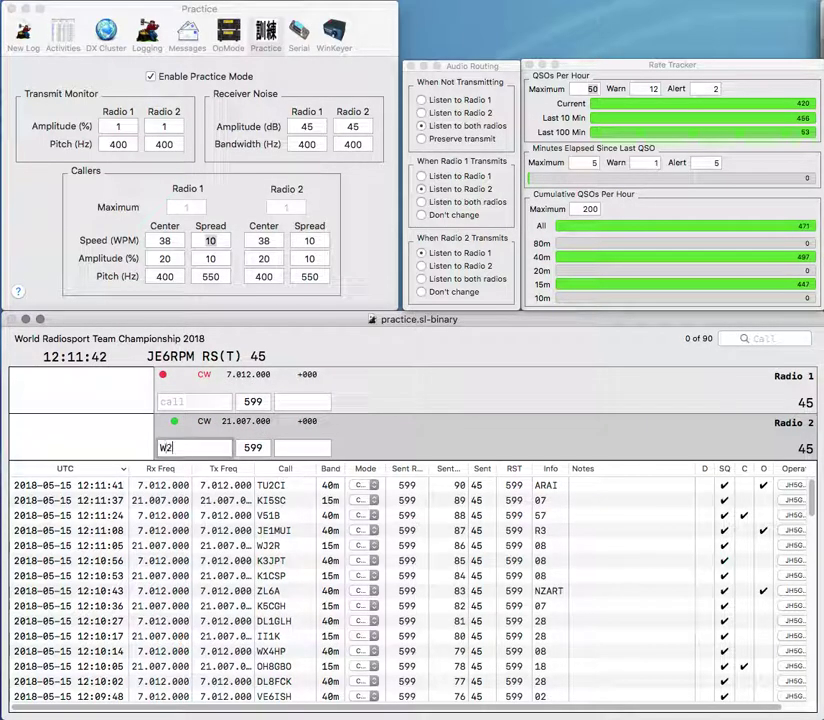
text(W2WU)
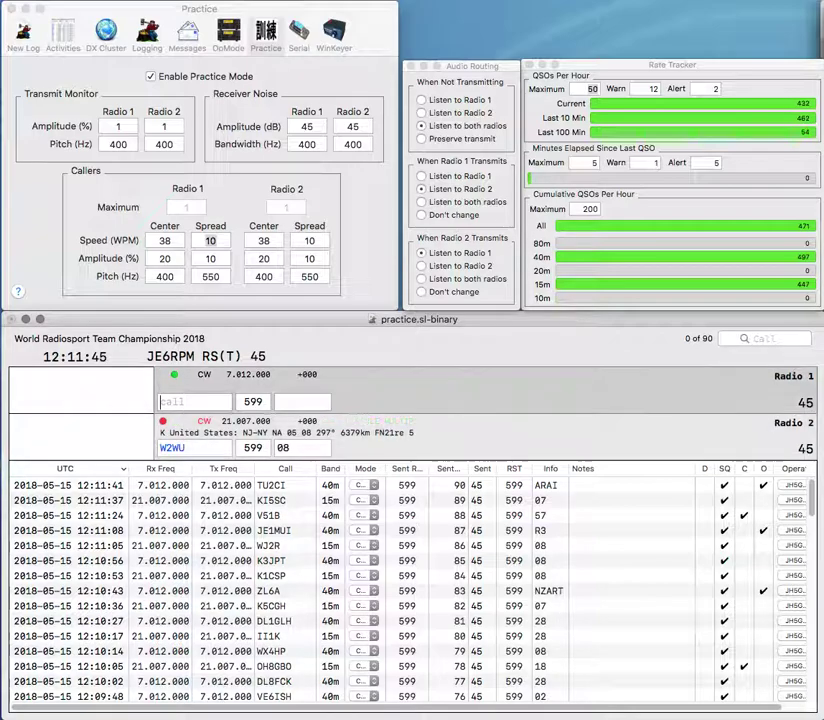
key(Return)
text(1C)
text(T)
text(OY)
key(Return)
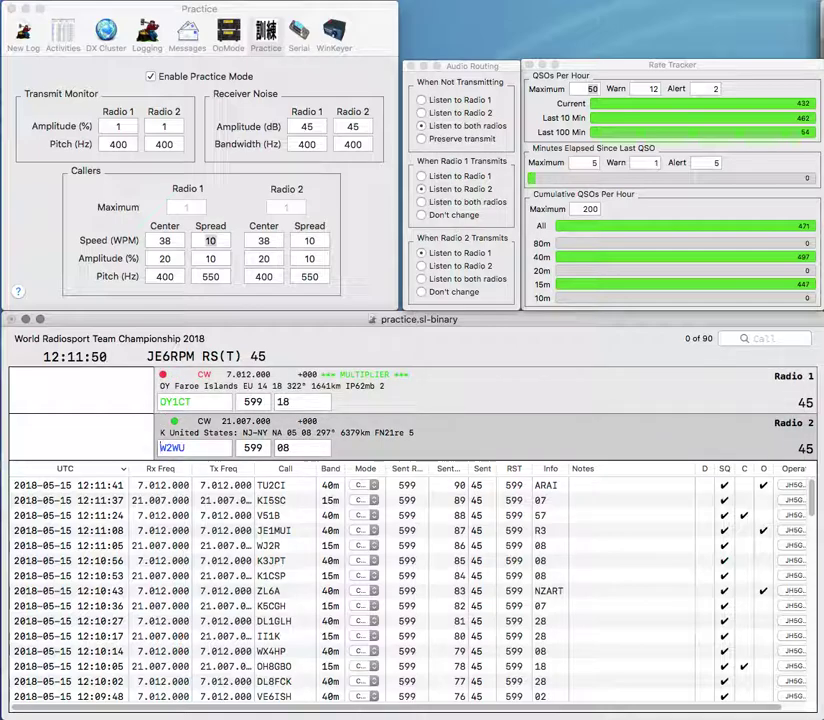
key(BackSpace)
text(J)
key(Return)
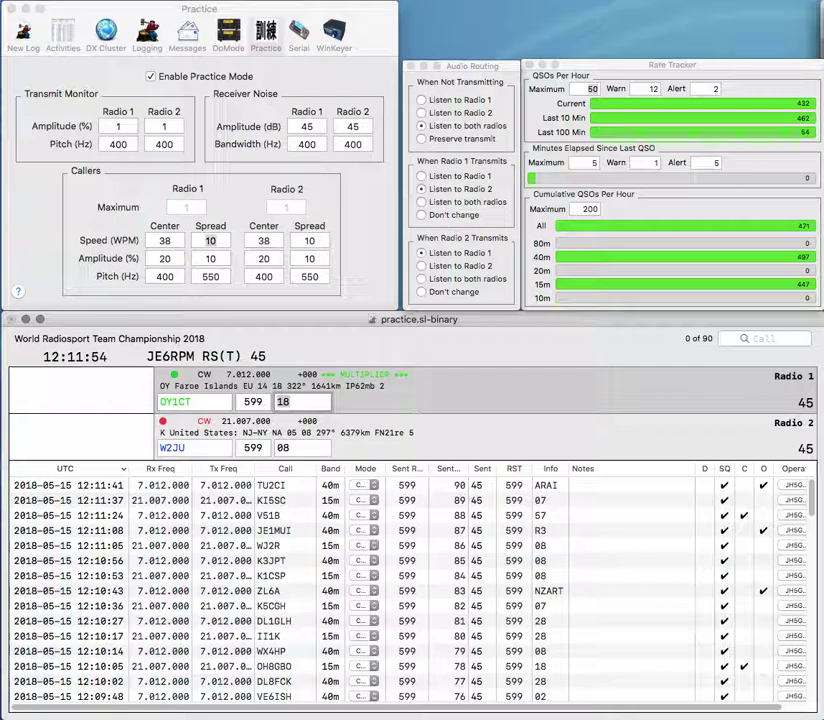
text(FRA)
key(Return)
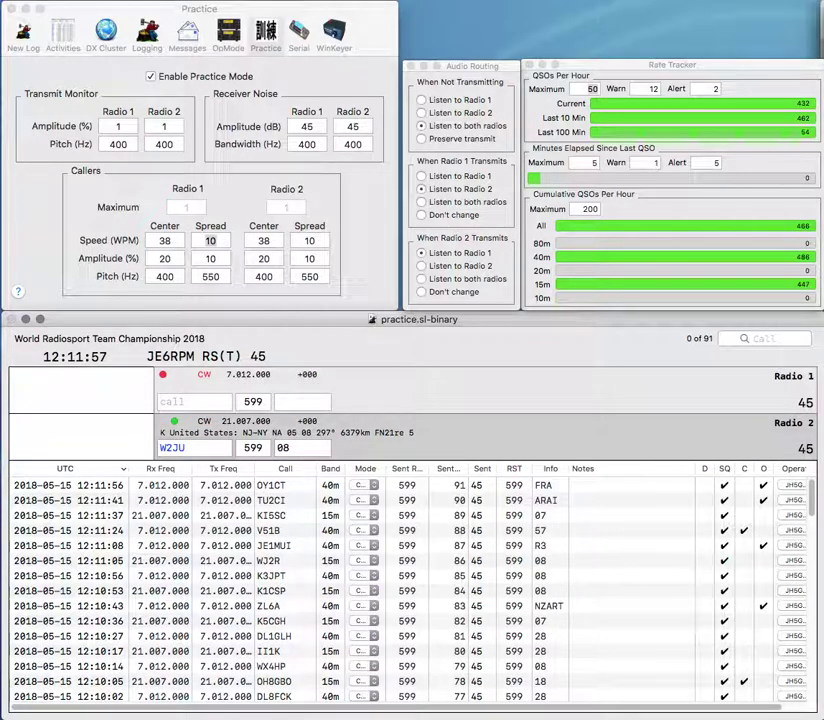
key(Return)
key(Return)
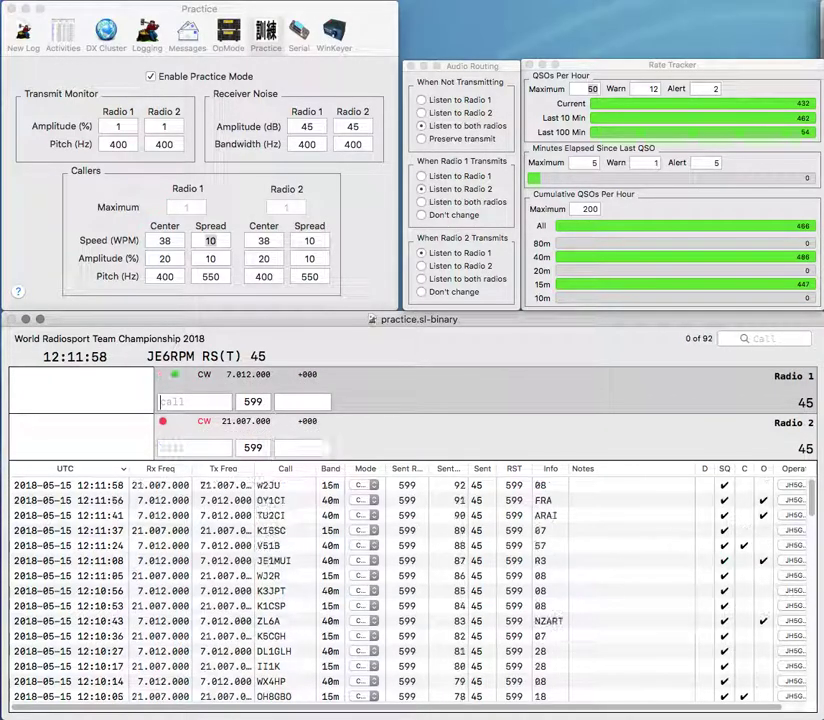
Enter the callers F4EAT on Radio 1 and W9SN on Radio 2, and log both contacts.
text(F4EAT)
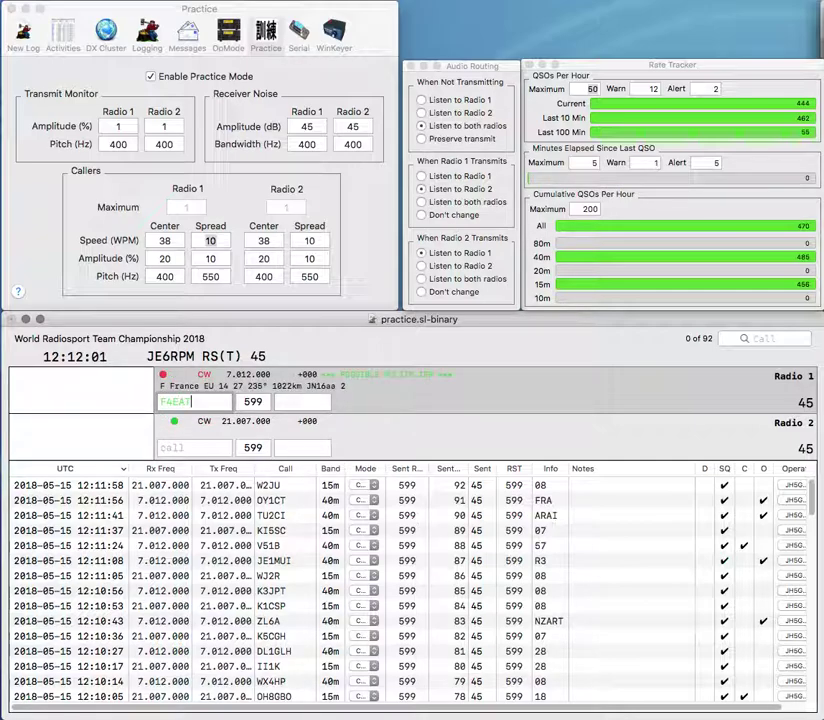
key(Return)
text(SN)
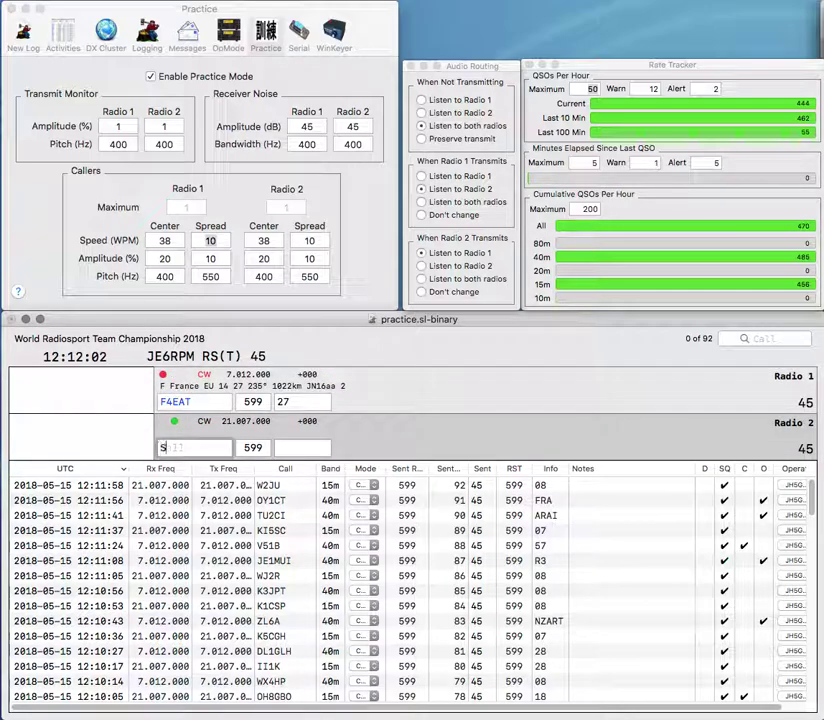
key(Left)
key(Left)
text(W9)
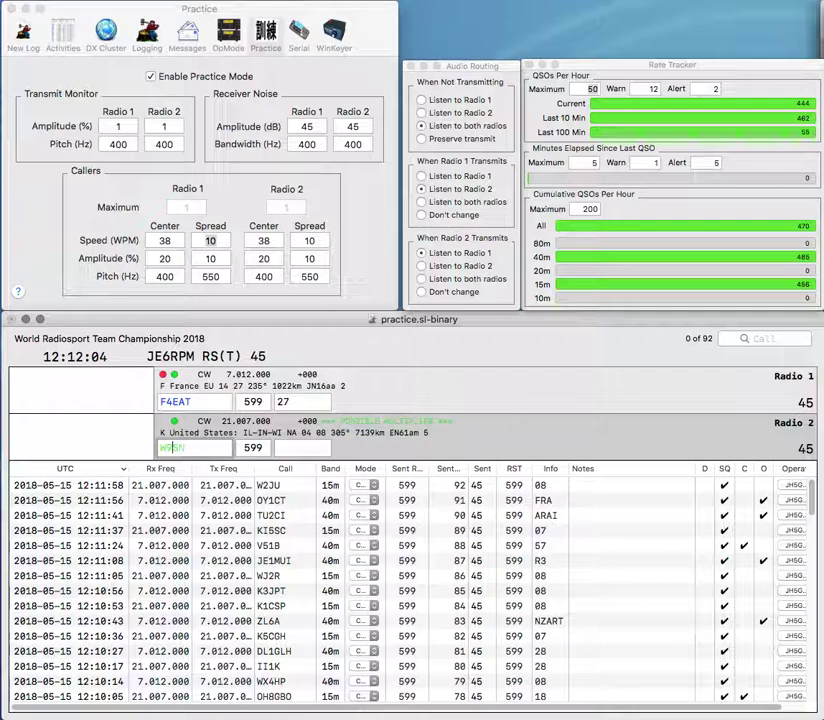
key(Return)
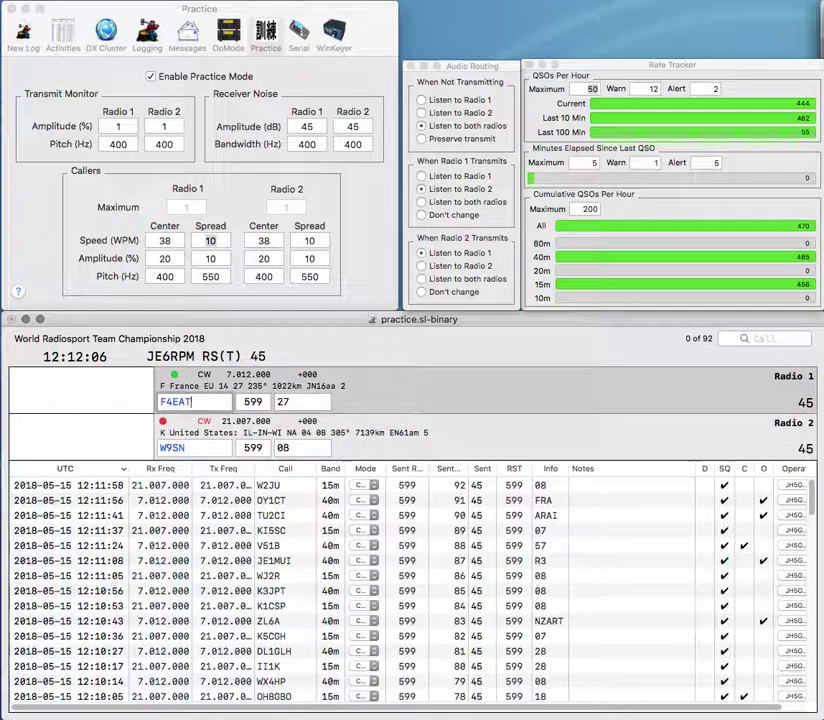
key(Return)
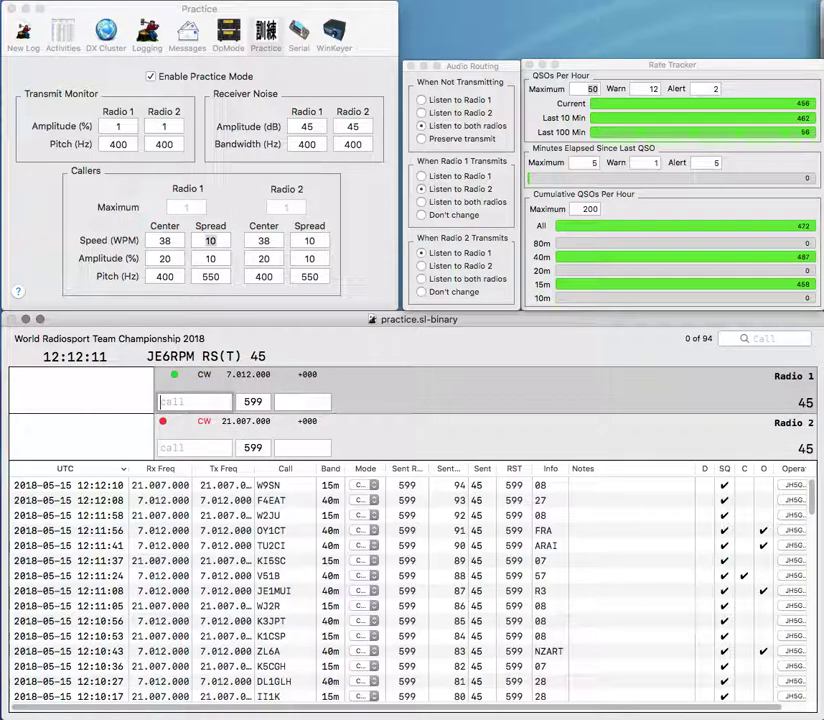
text(VVA)
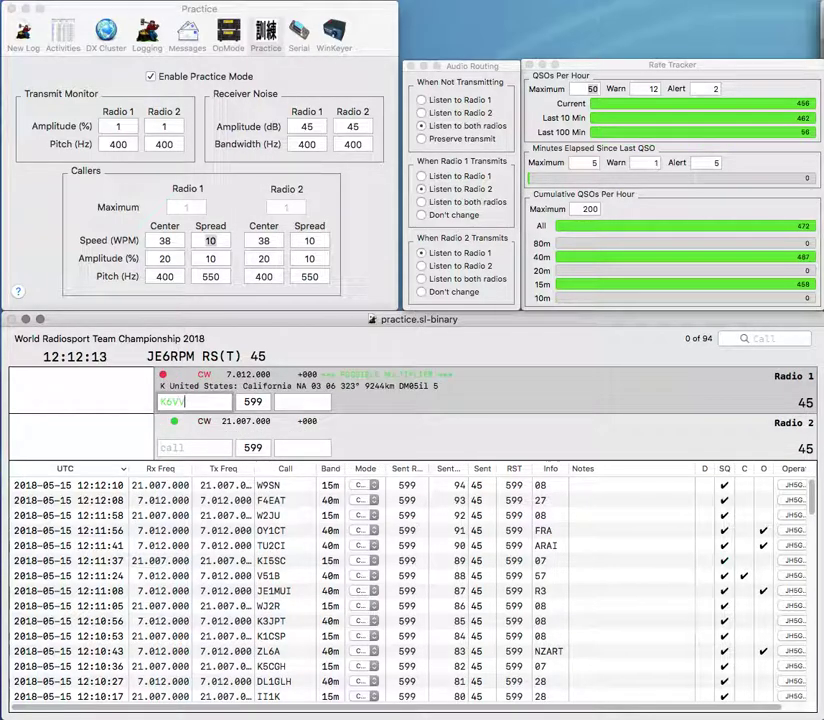
key(Return)
text(W5KLF)
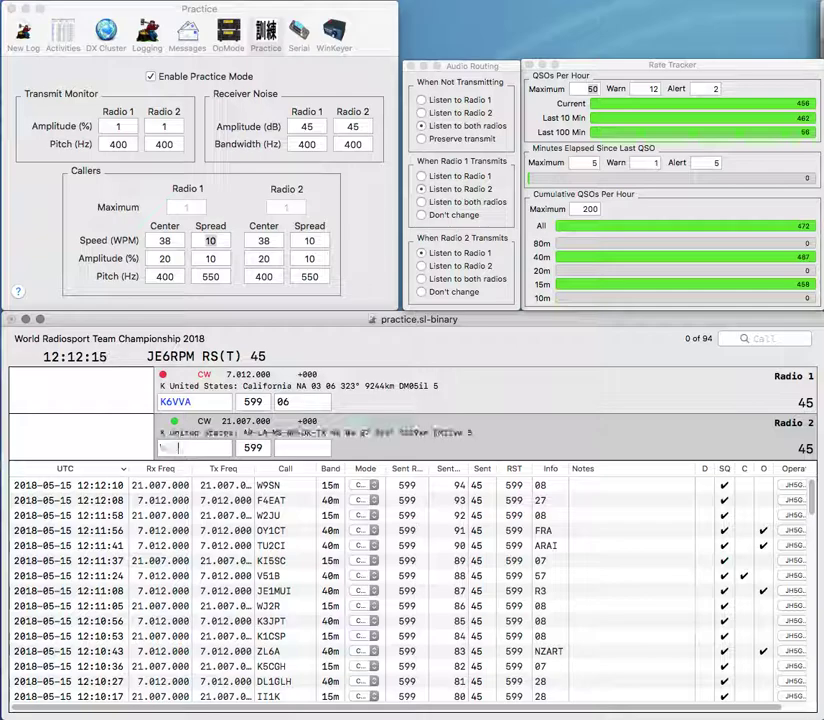
key(Return)
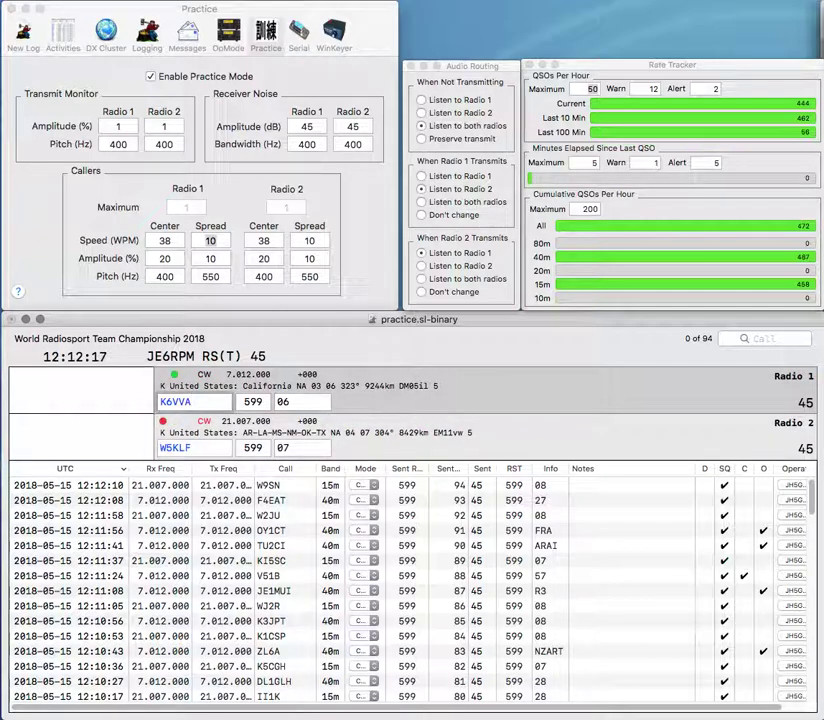
key(Return)
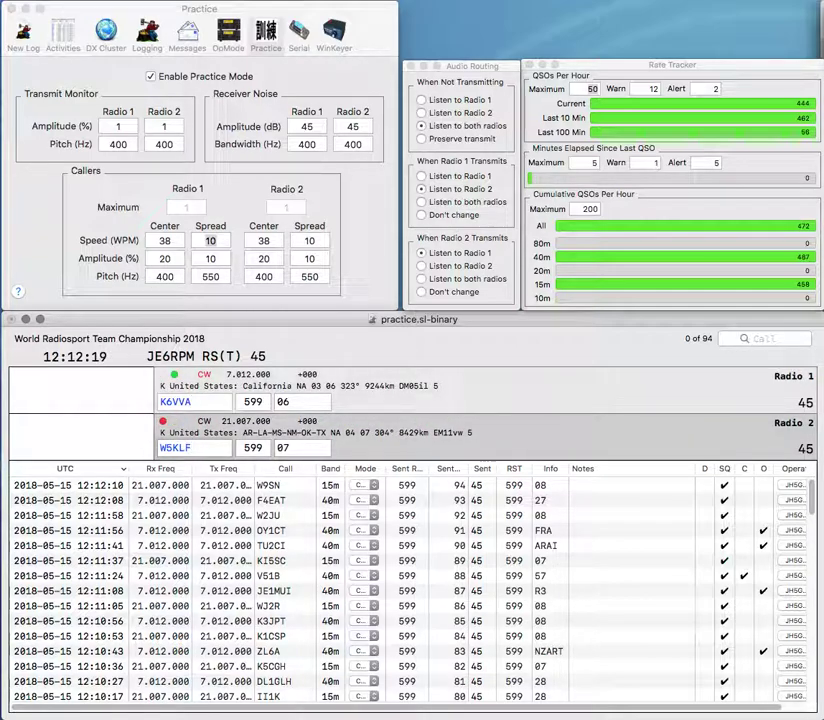
key(Return)
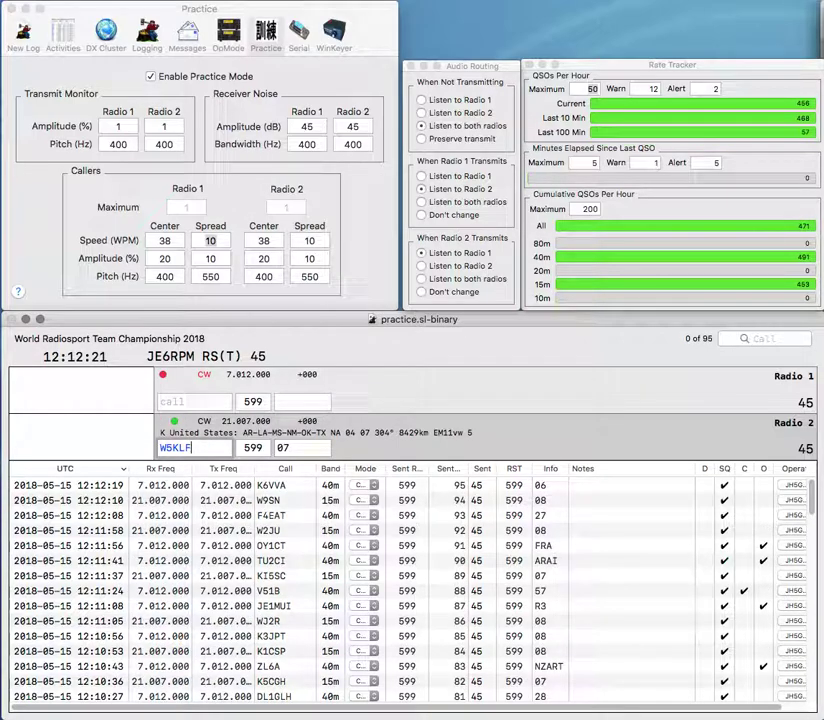
key(Return)
text(N6NR)
key(Return)
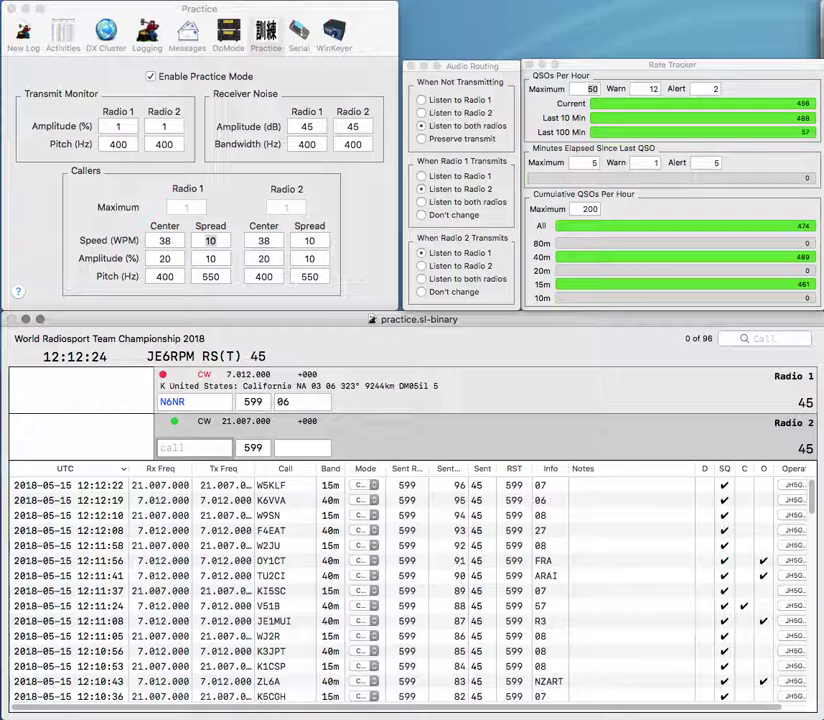
text(EA7C)
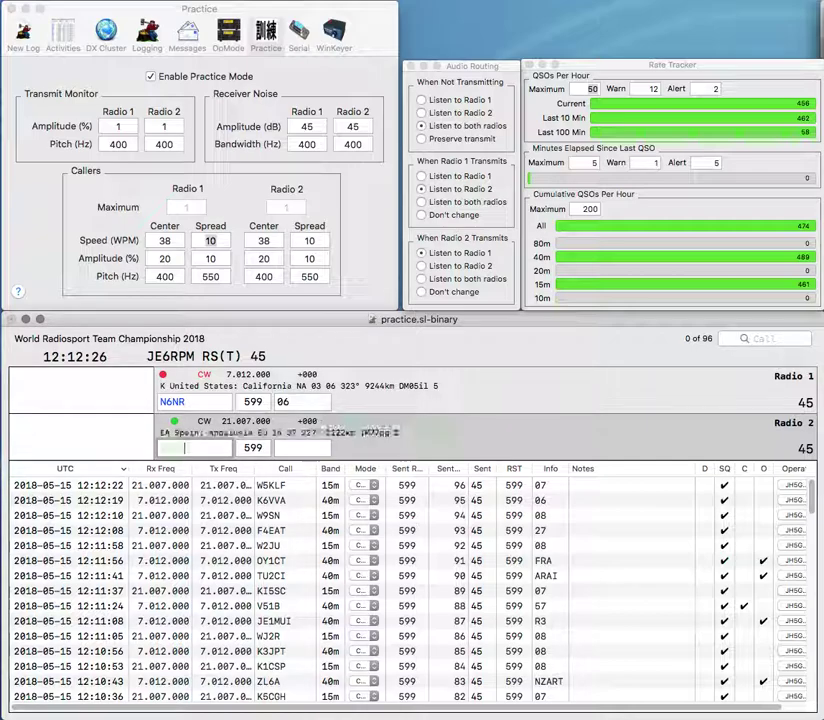
text(ZS)
key(Return)
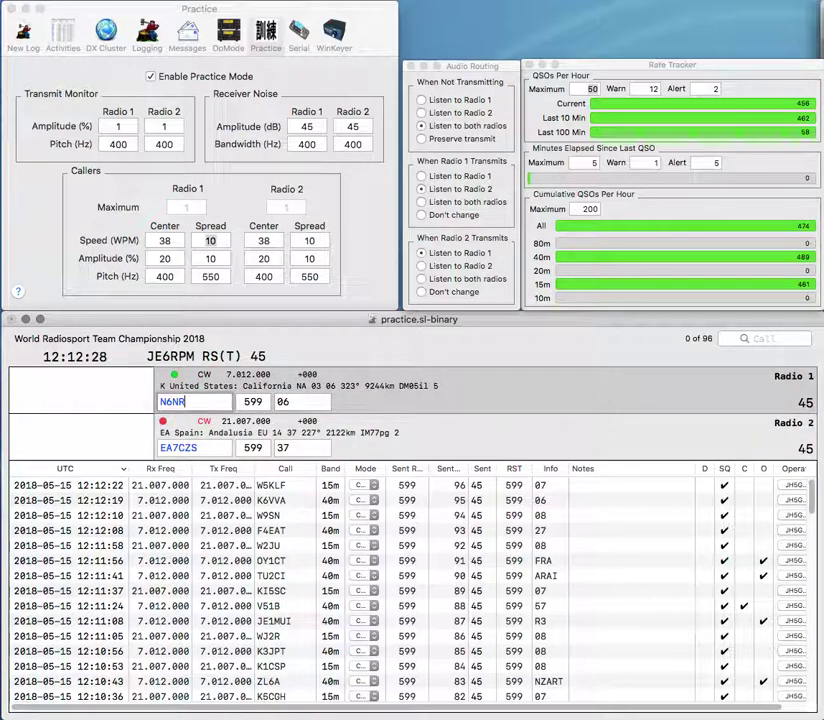
key(Return)
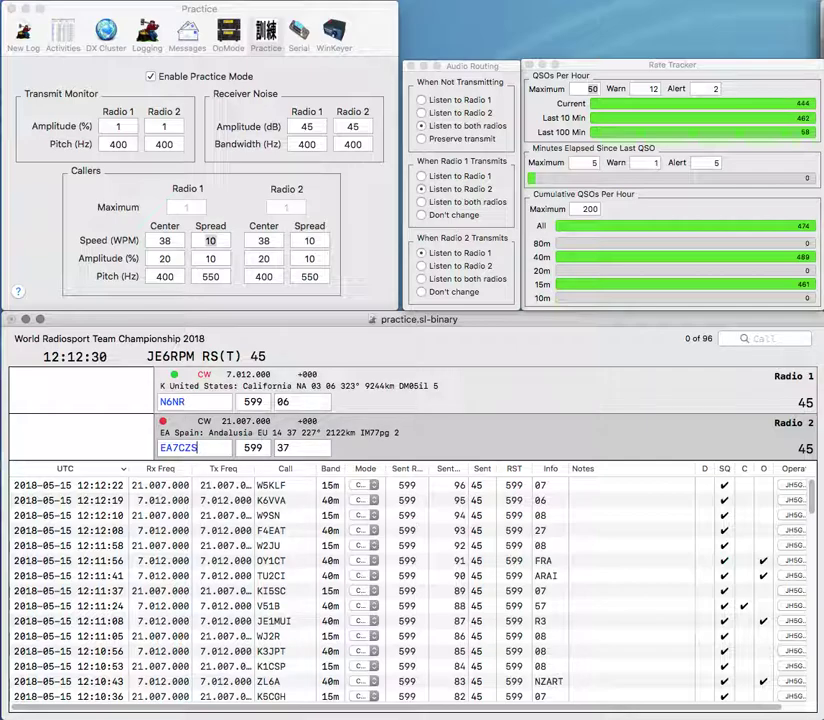
key(Return)
text(DL1AVF)
key(Return)
text(G9F)
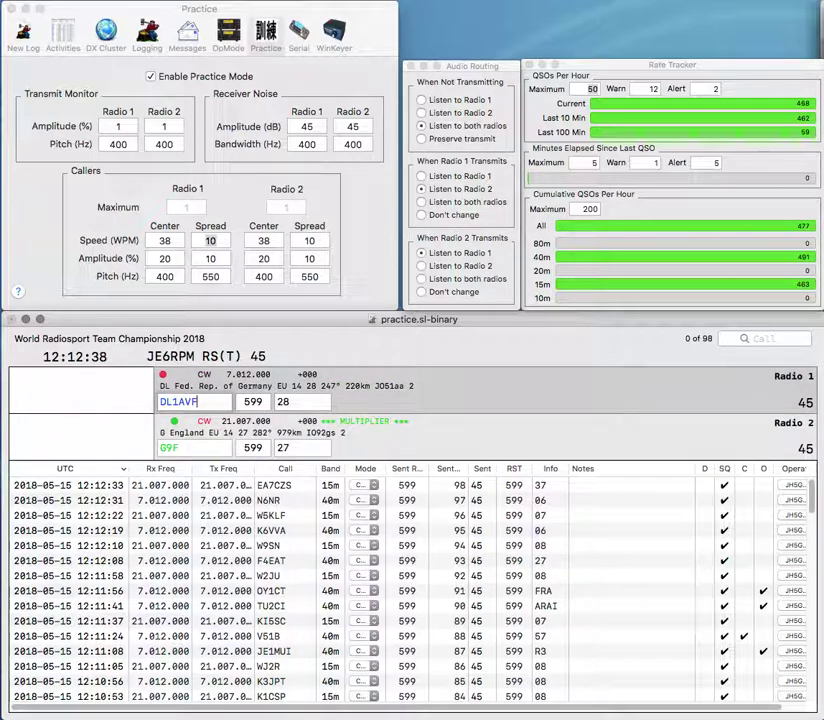
key(Return)
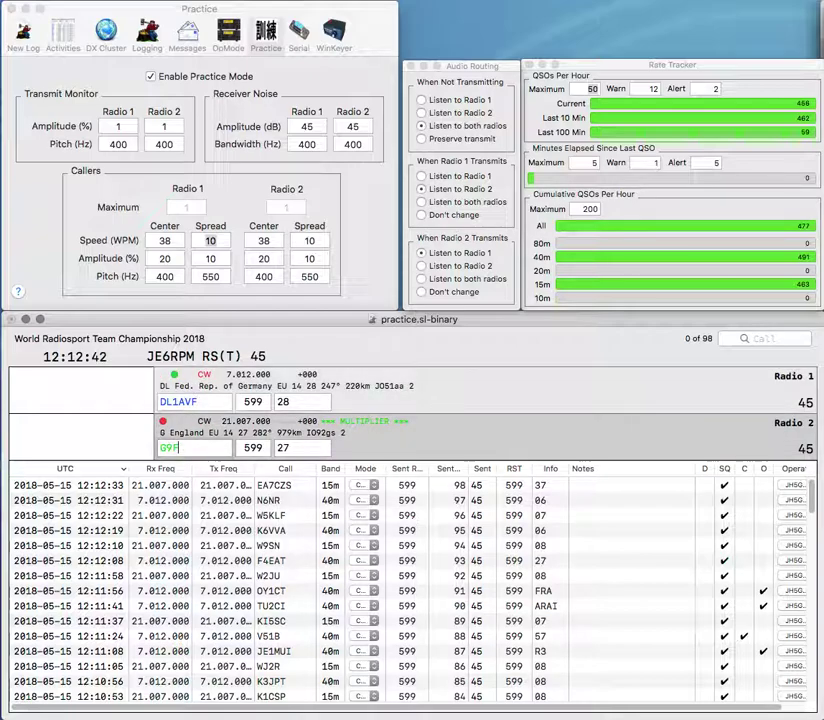
key(Return)
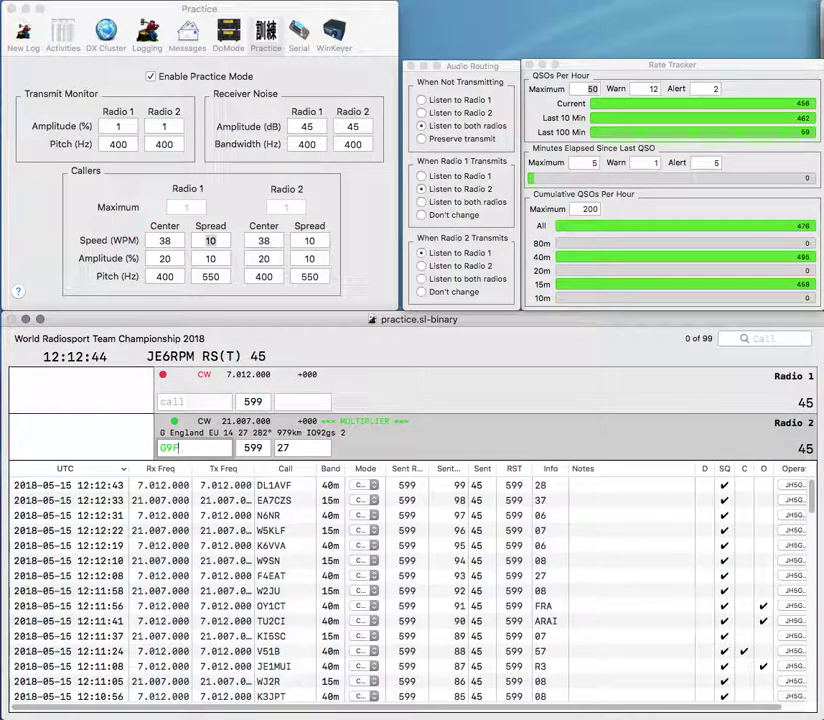
key(Return)
text(GM3C)
key(Return)
text(EI0HQ)
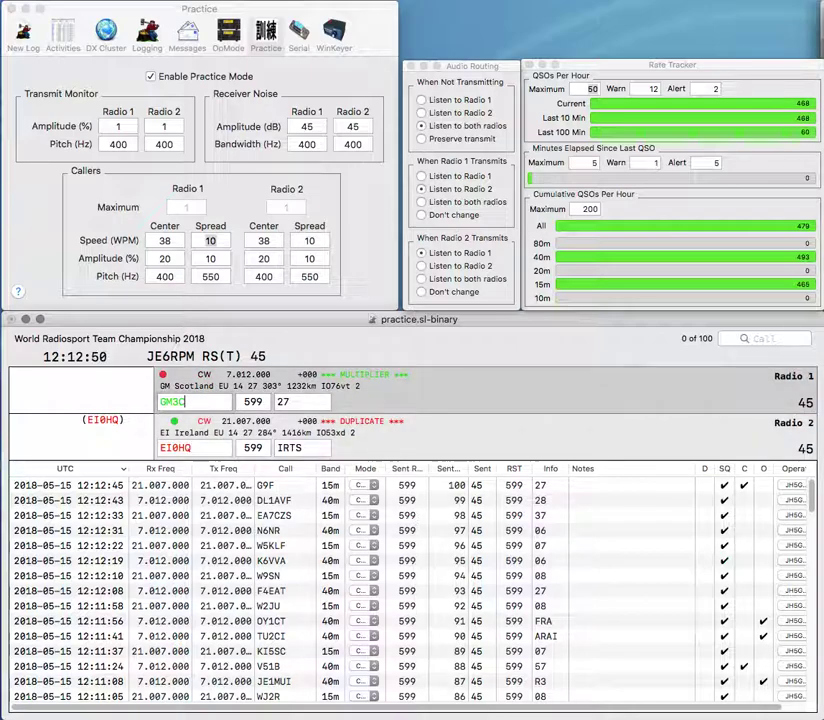
key(Return)
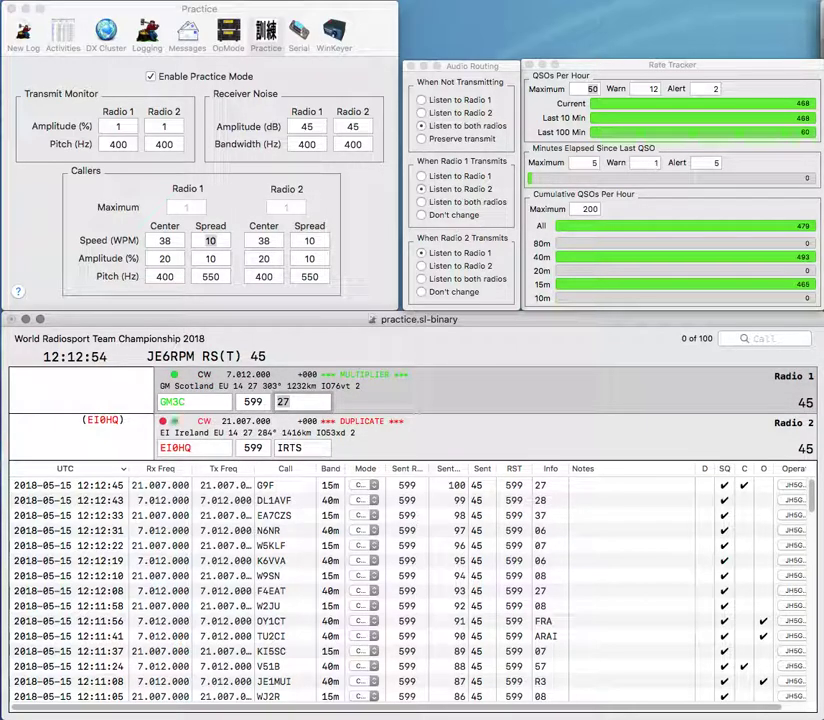
key(Return)
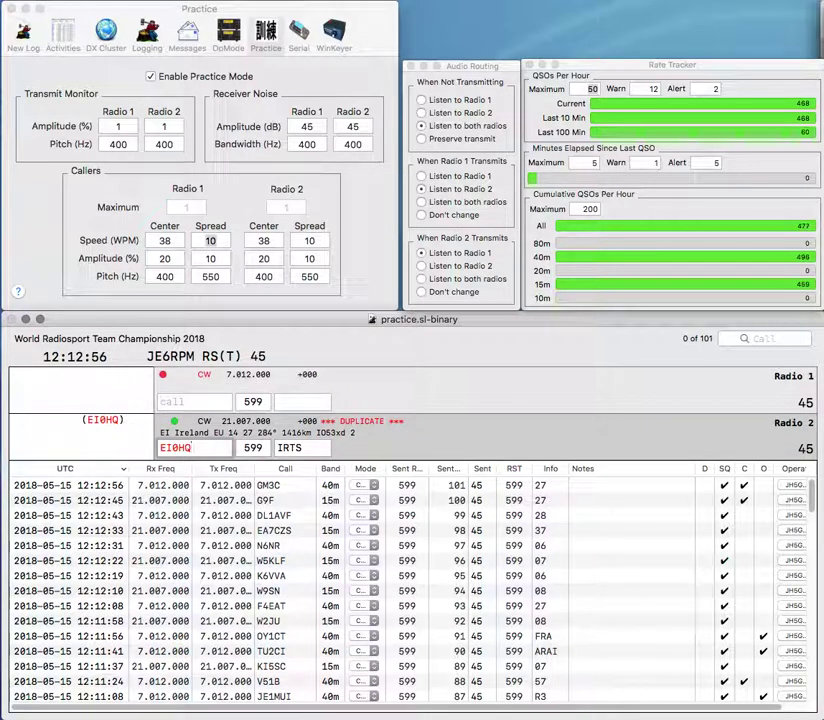
key(Return)
text(S52AQ)
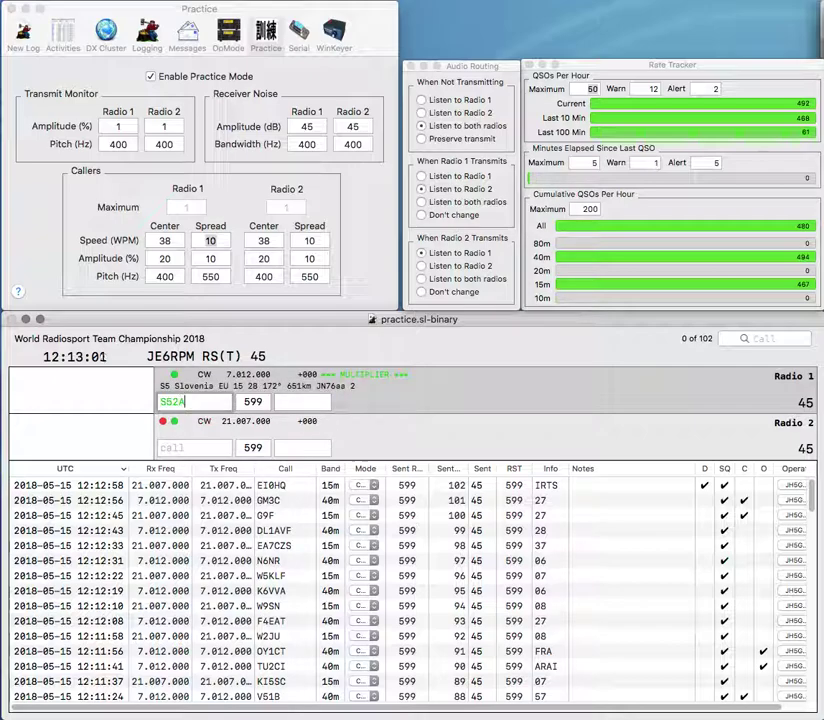
key(Return)
text(HA6NW)
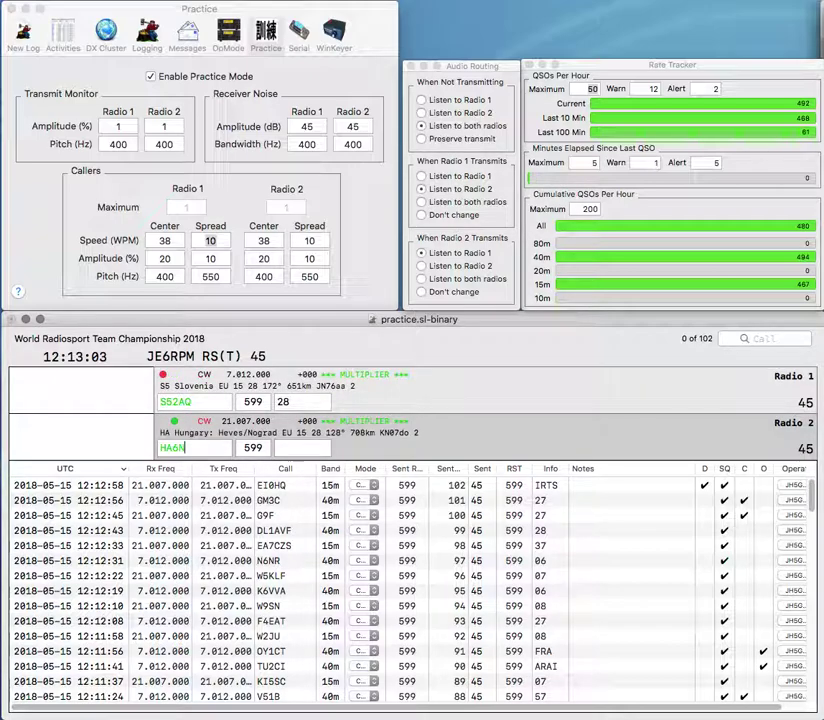
key(Return)
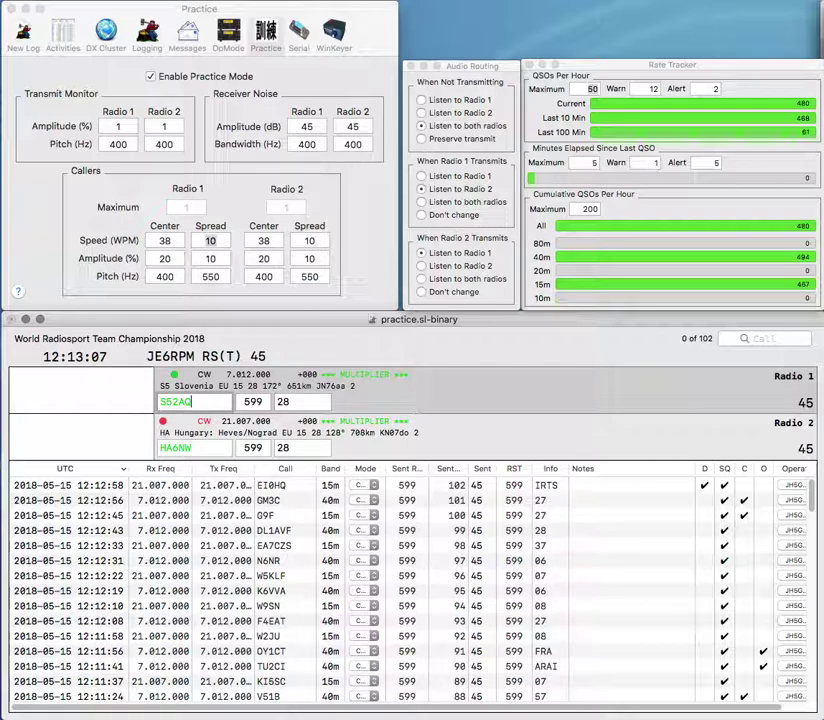
key(Return)
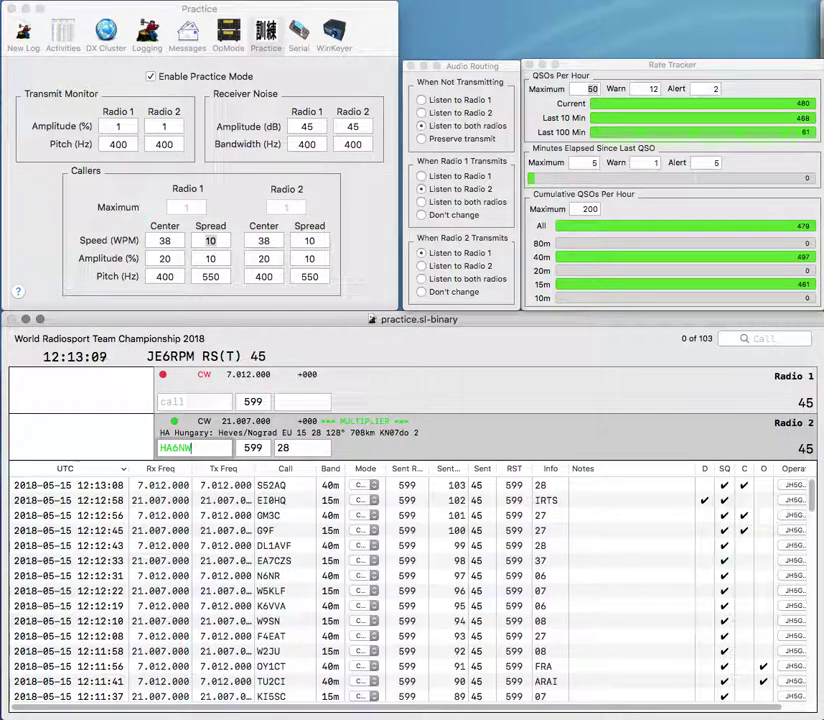
key(Return)
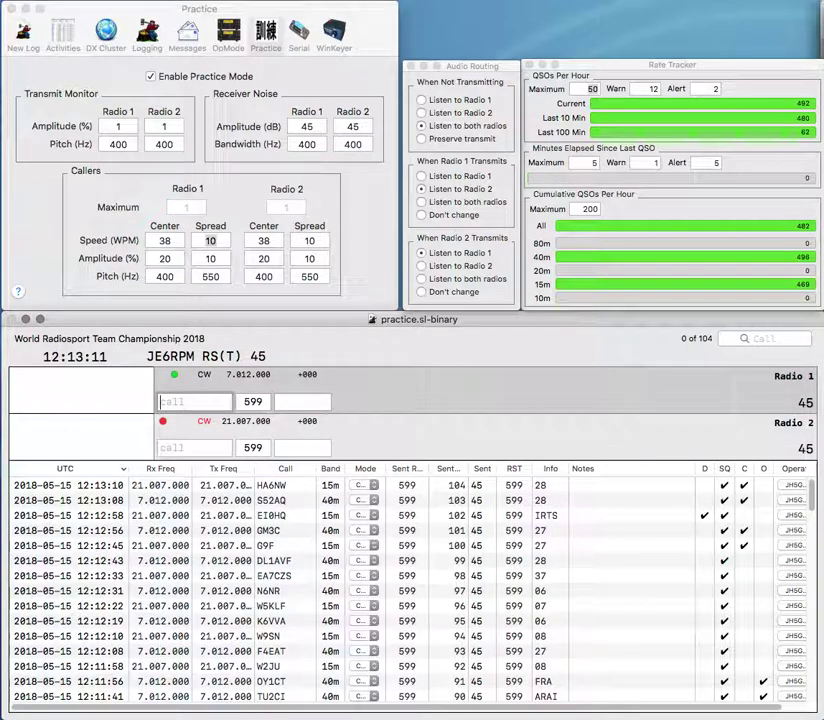
Enter the partial call HB/DD5 on Radio 1 and the caller JA0NFP on Radio 2.
text(HB/)
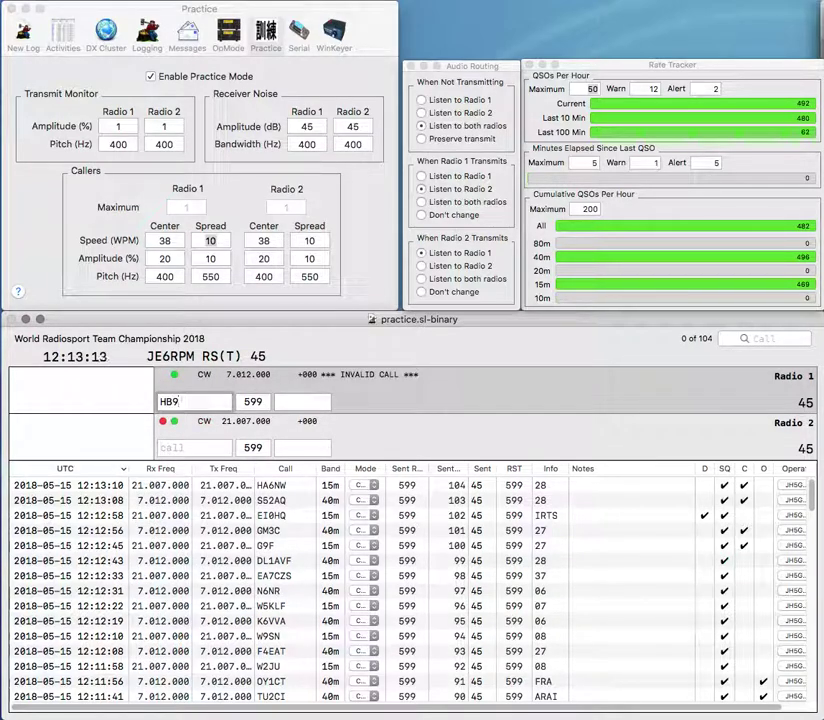
text(DL)
key(Tab)
key(Return)
key(Return)
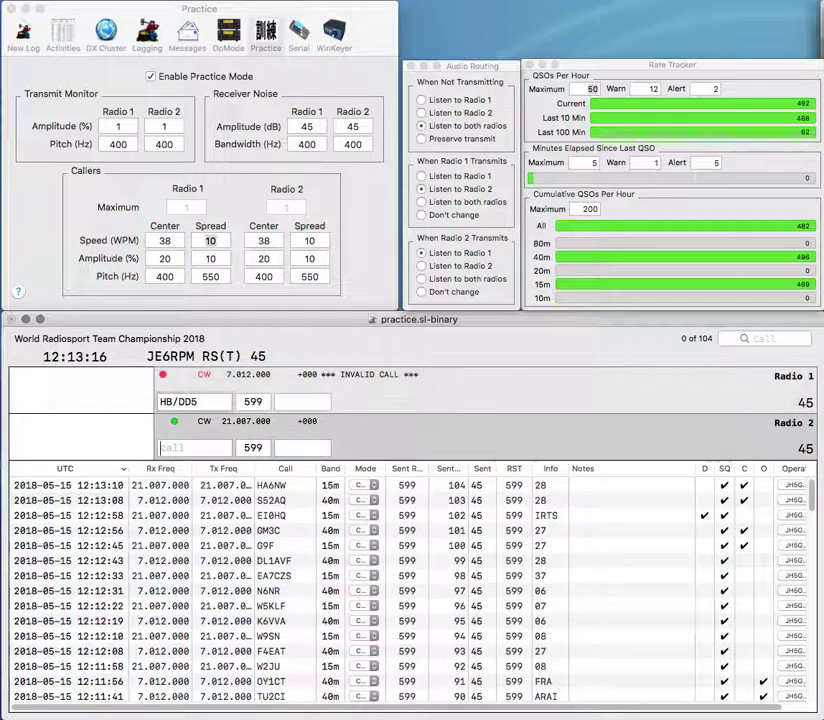
text(JA0NFF)
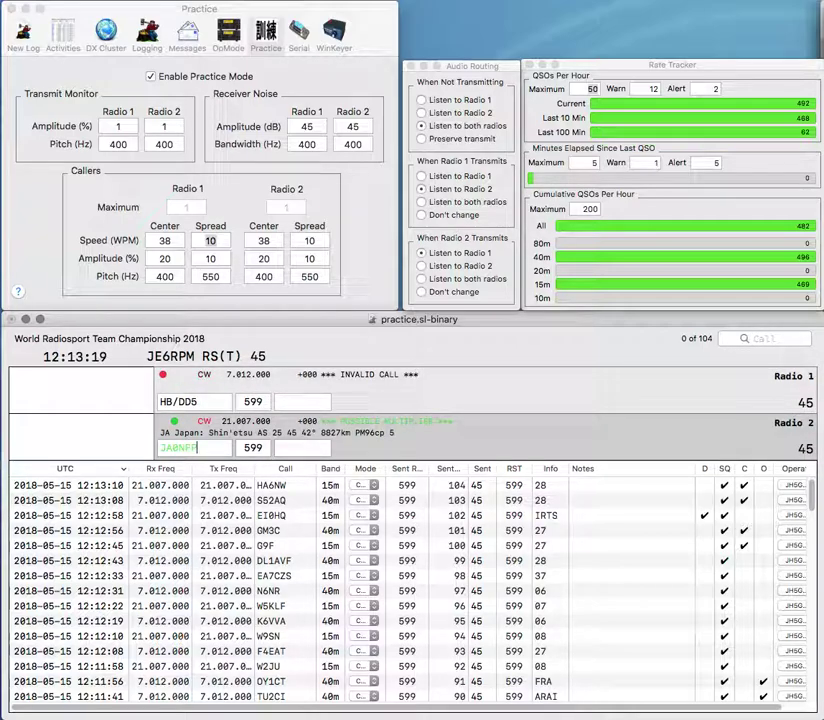
key(Return)
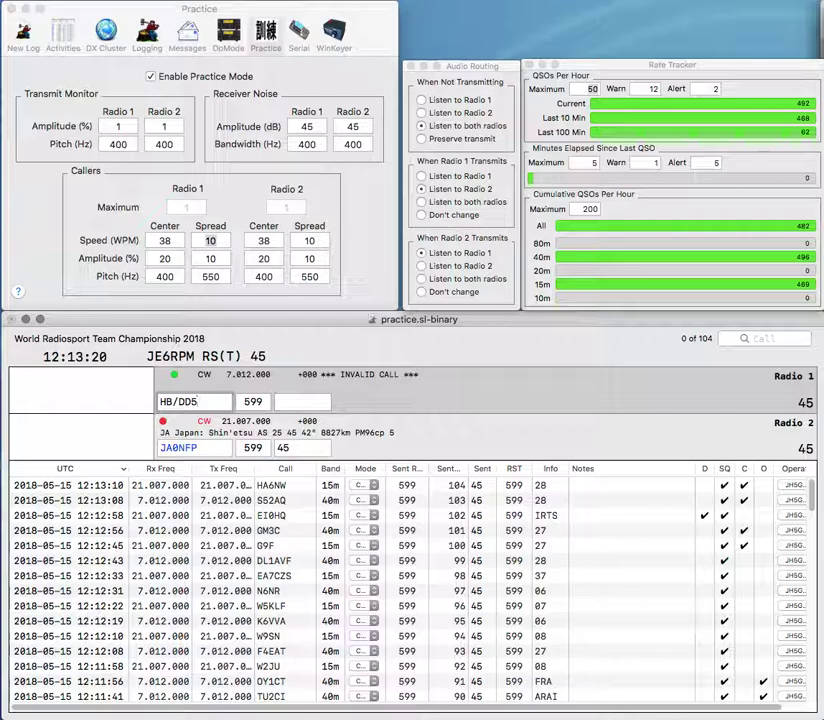
text(0)
text(ZZ)
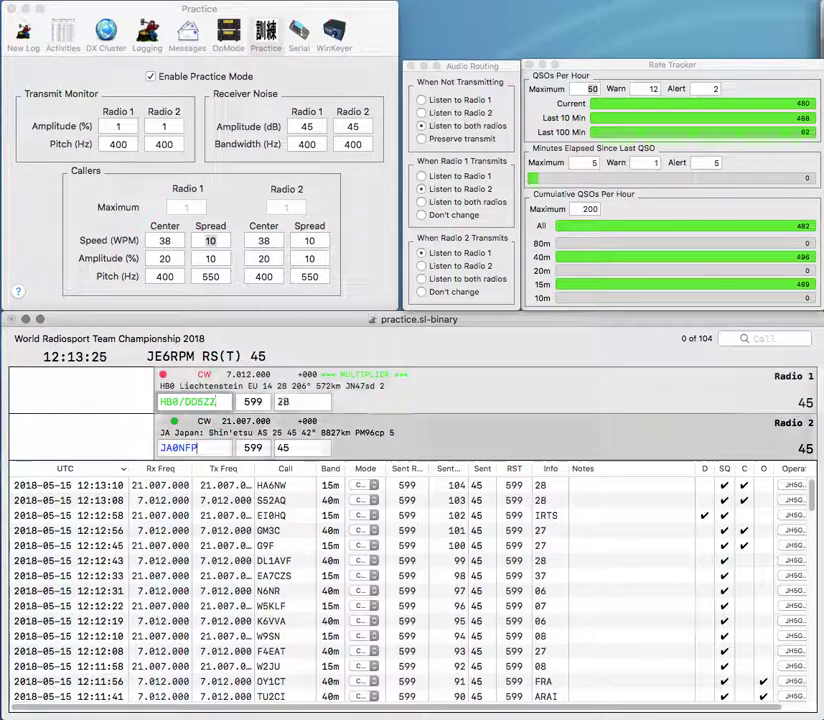
key(Return)
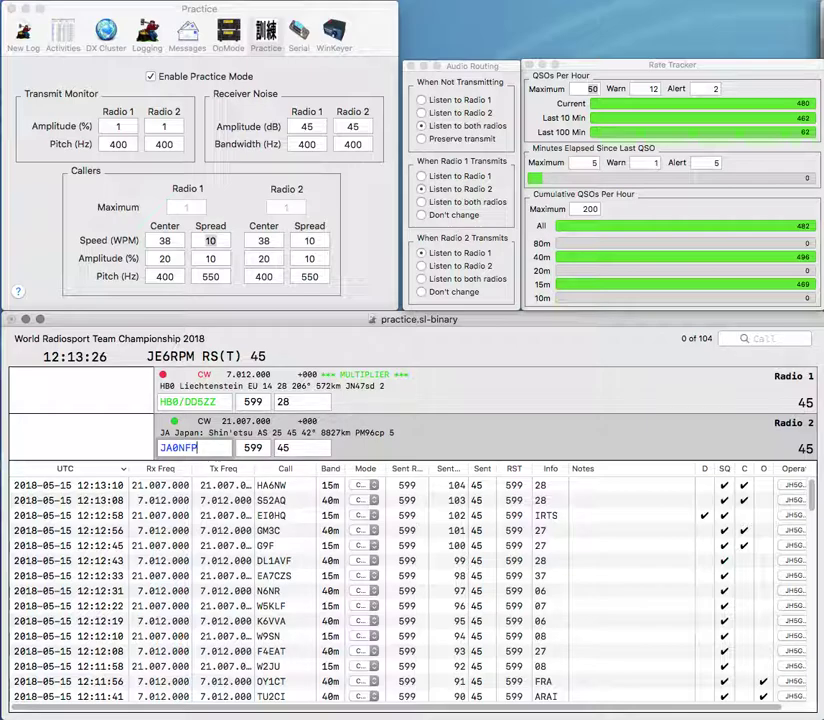
key(Return)
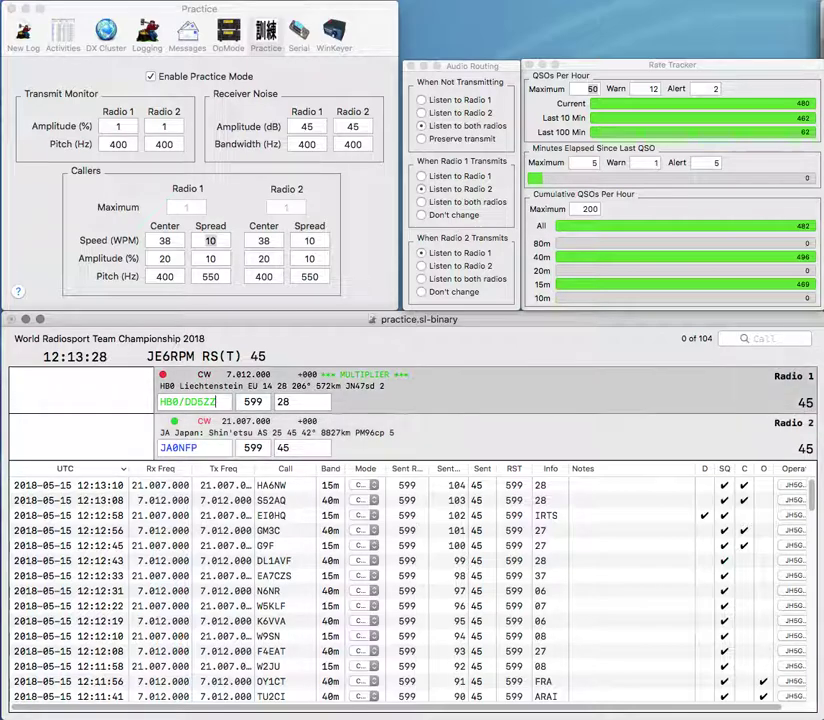
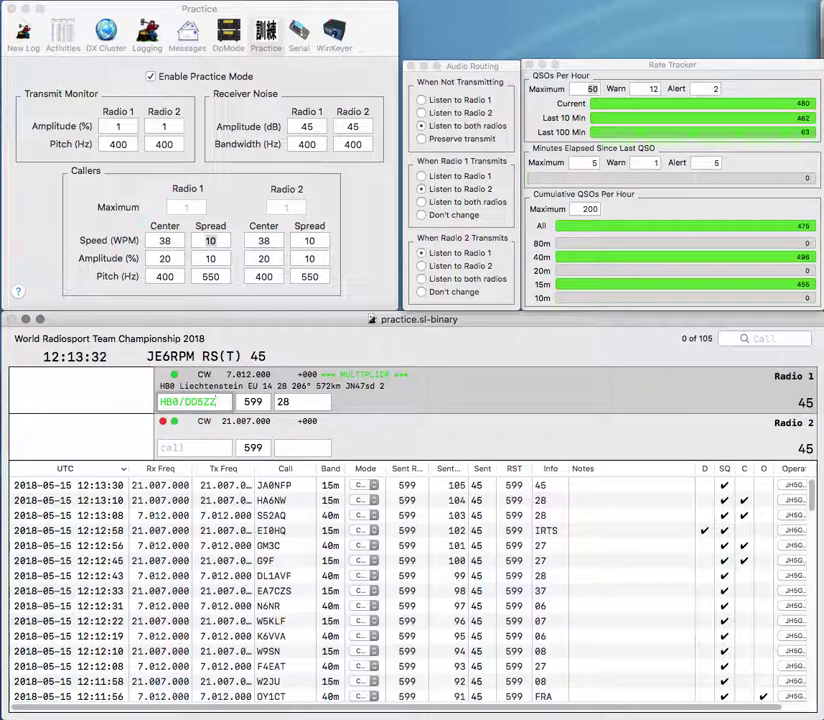
key(Return)
Enter the partial call HTM on Radio 1 and the caller 4X0W on Radio 2, starting from the fragment 0W.
text(0W)
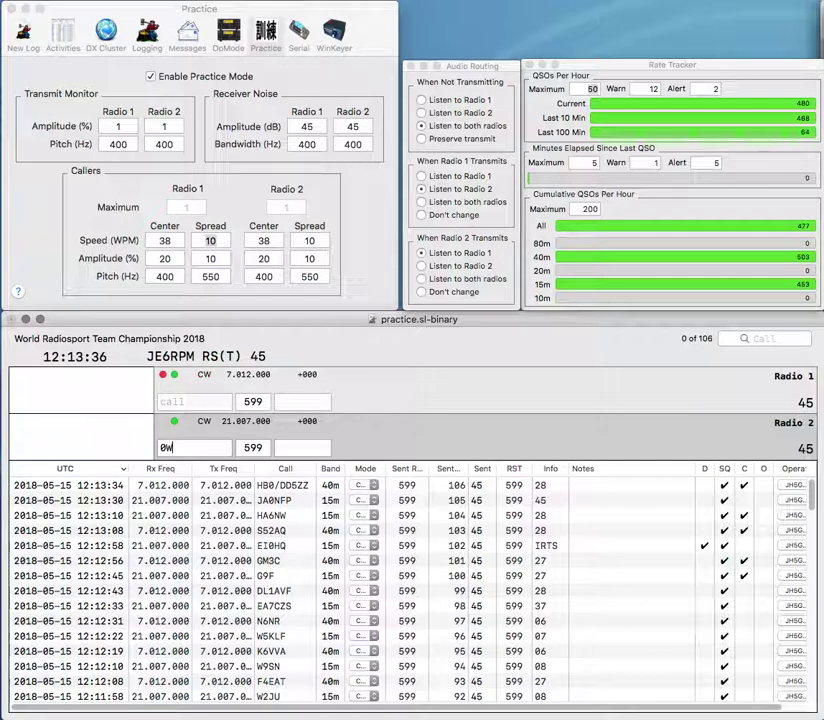
key(Return)
text(HTM)
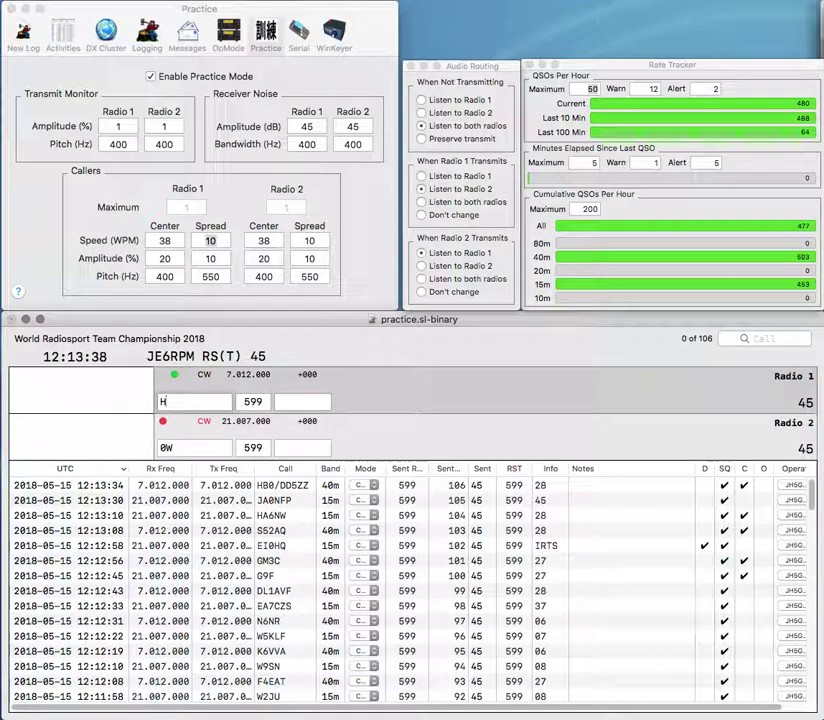
key(Return)
text(4X)
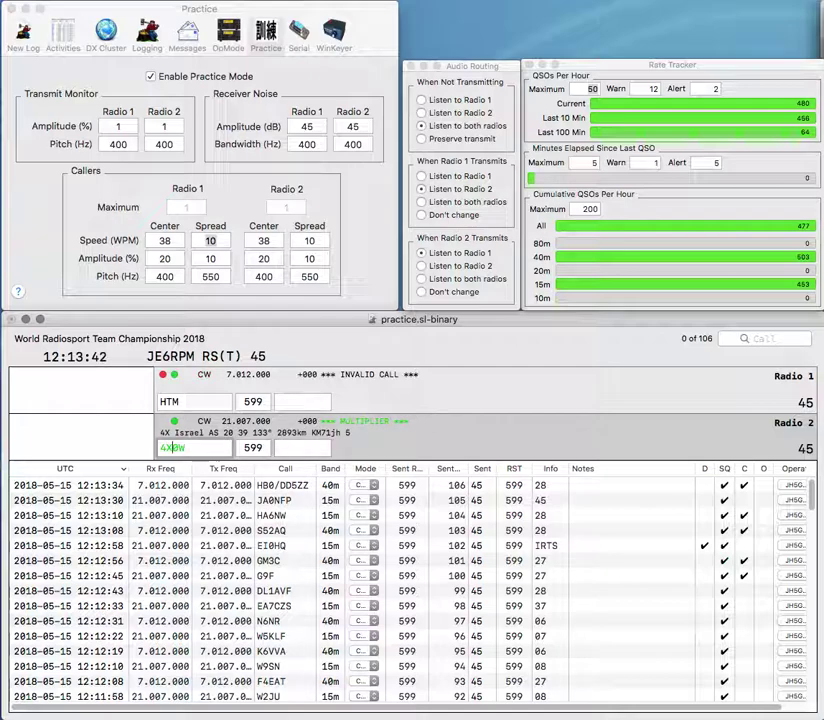
key(Return)
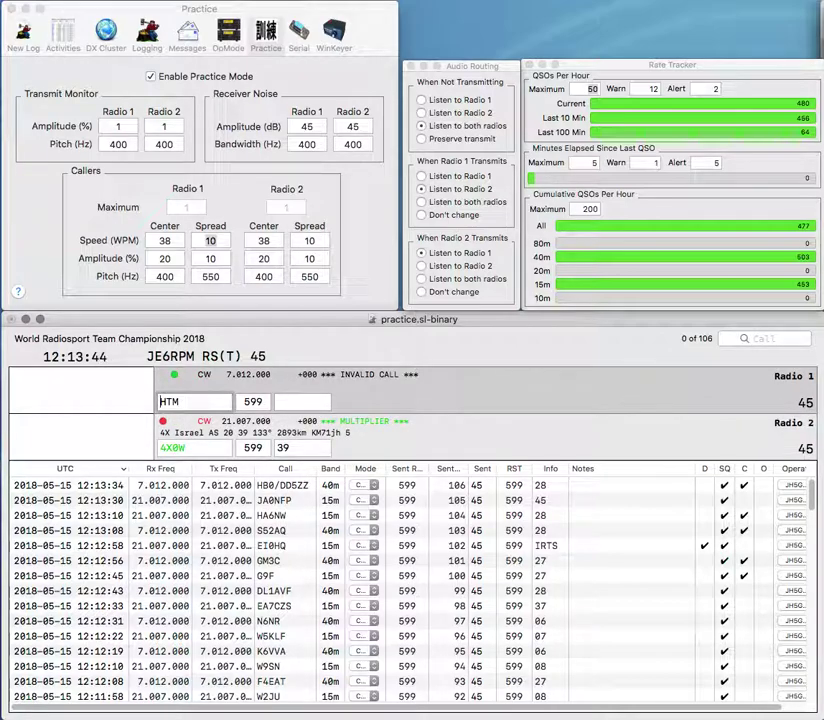
key(Delete)
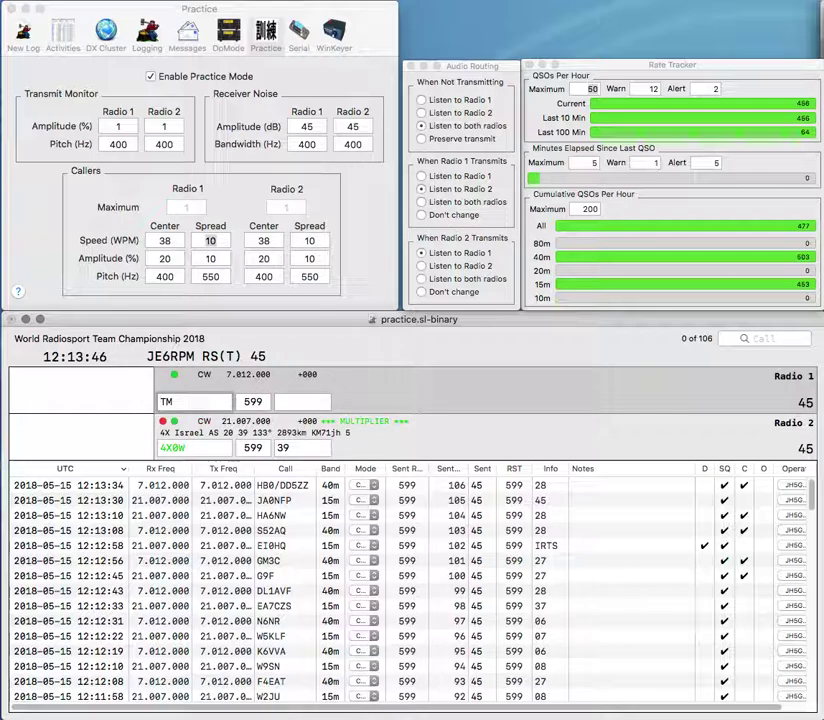
text(7)
key(Return)
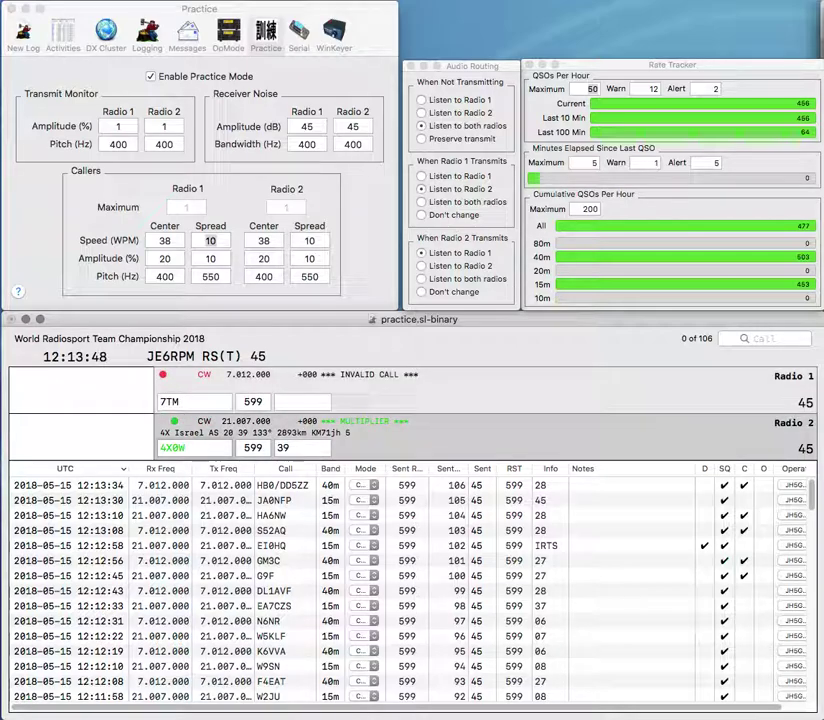
key(Return)
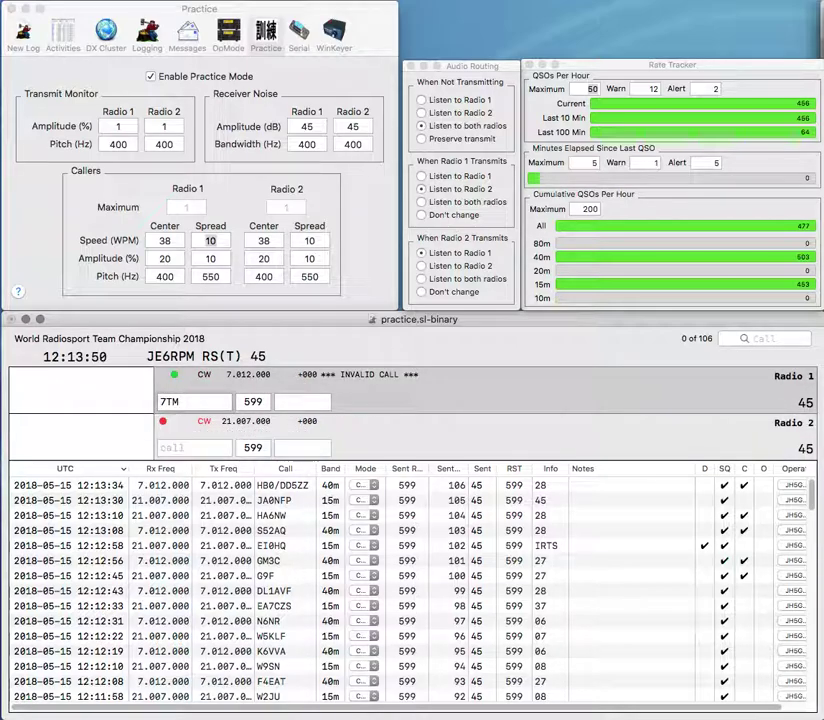
text(8Q)
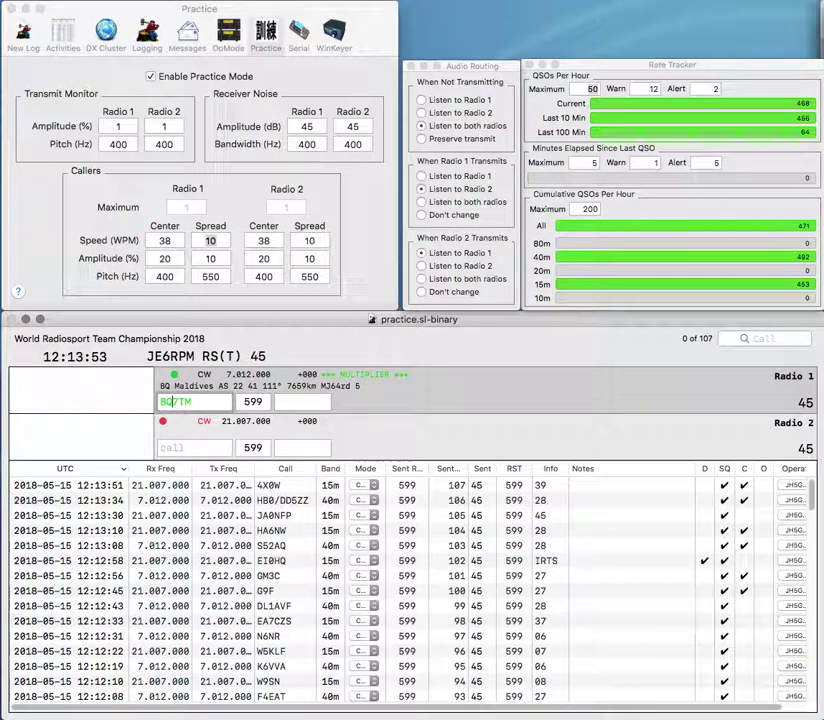
text(41)
text(AC)
key(Return)
Enter the partial call JE on Radio 2 and the caller UA9AX on Radio 1.
text(JE)
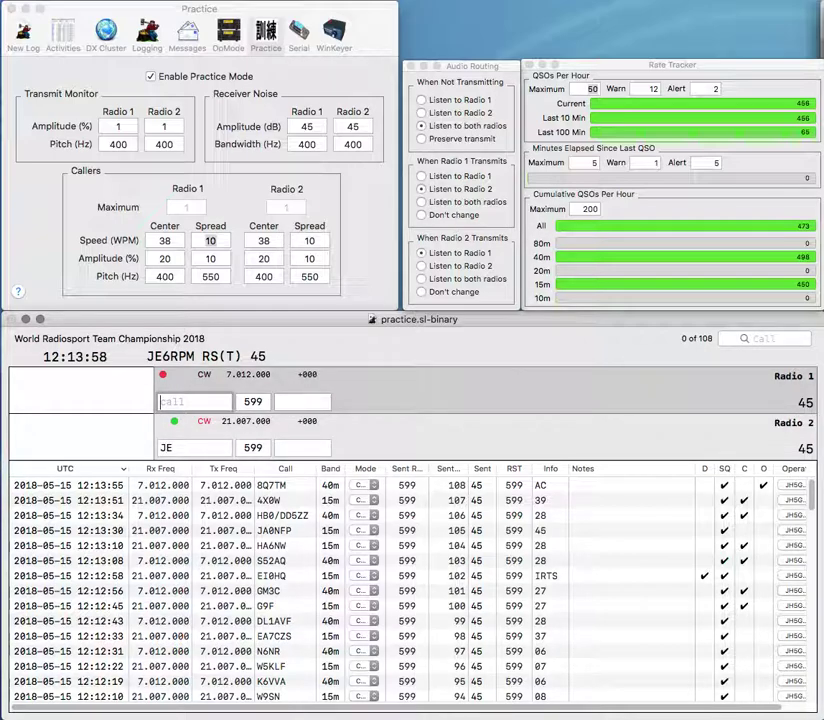
text(UA)
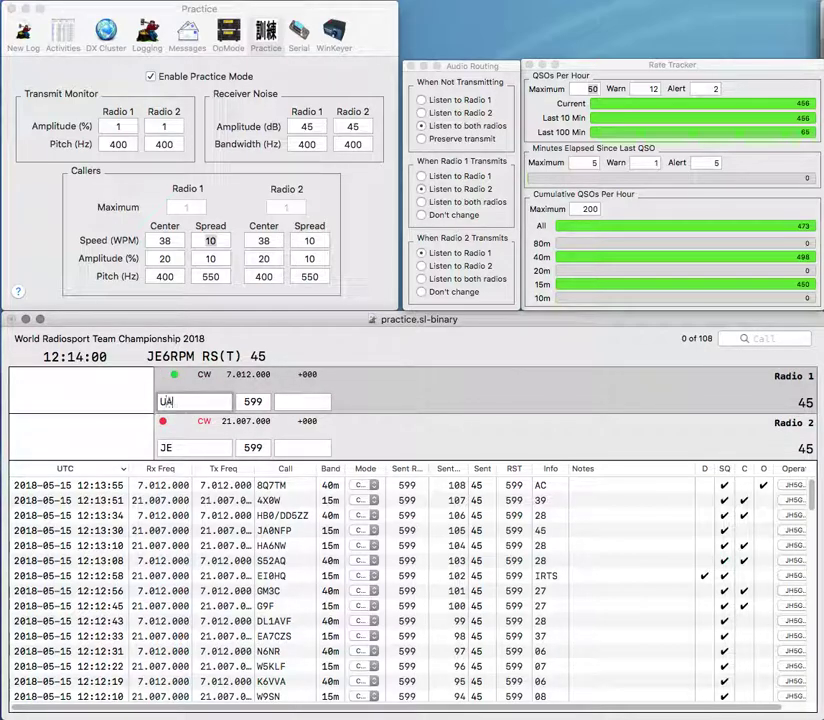
text(9A)
text(X)
key(Return)
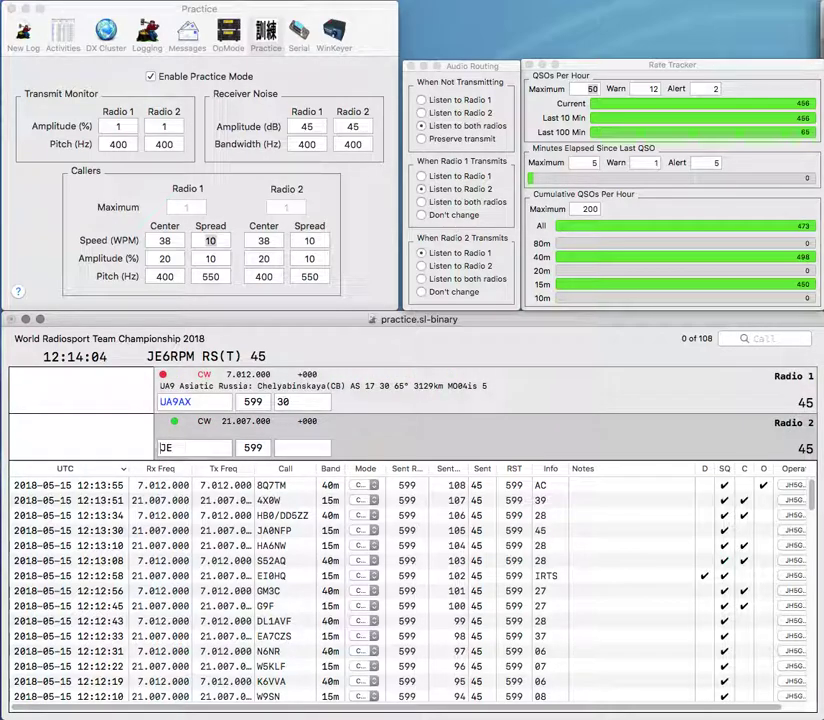
text(E)
key(Return)
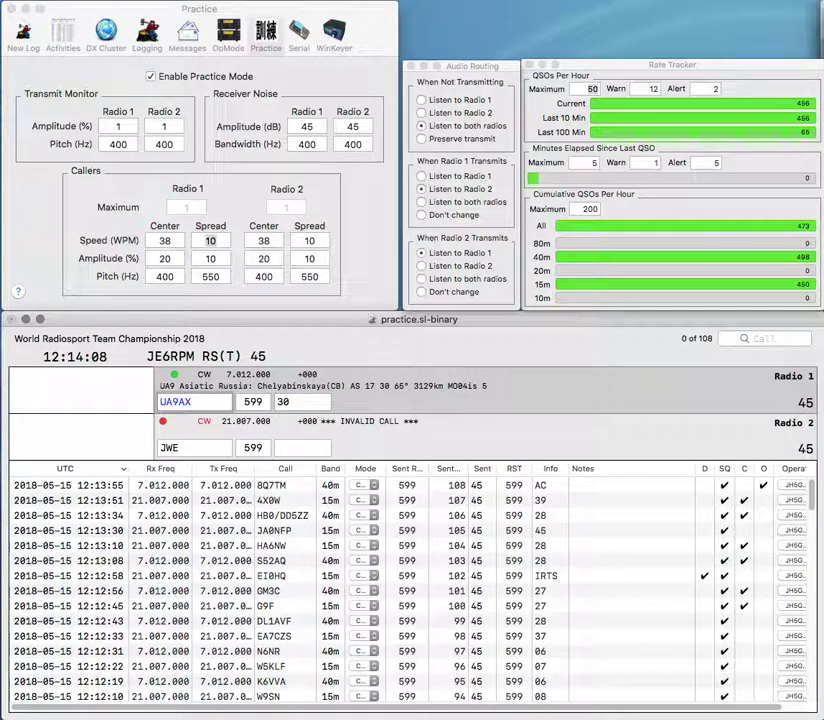
key(Return)
text(KC)
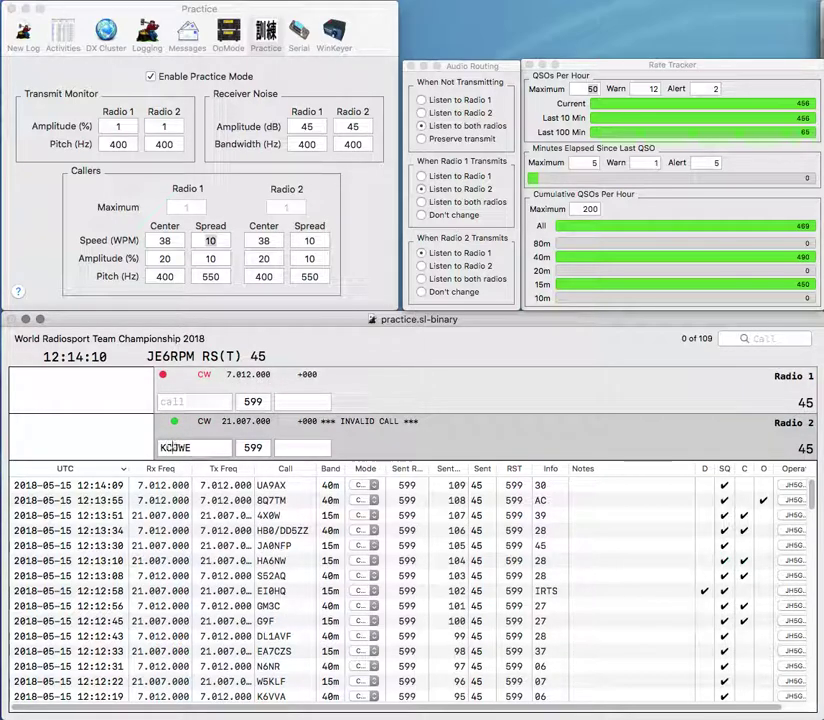
text(9)
key(Return)
text(R)
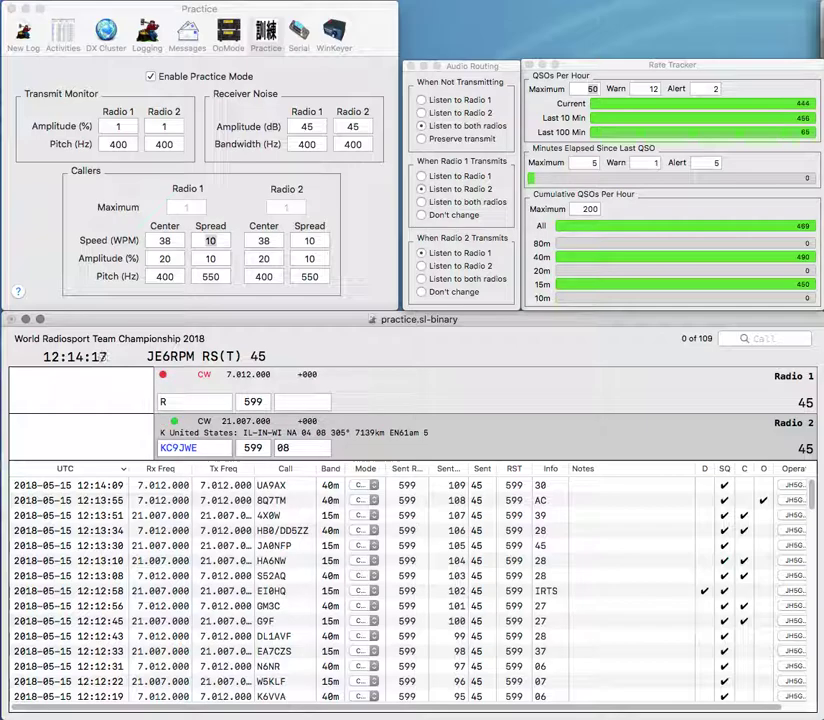
Correct the Radio 2 call to KC9PWE.
click(188, 448)
key(BackSpace)
text(P)
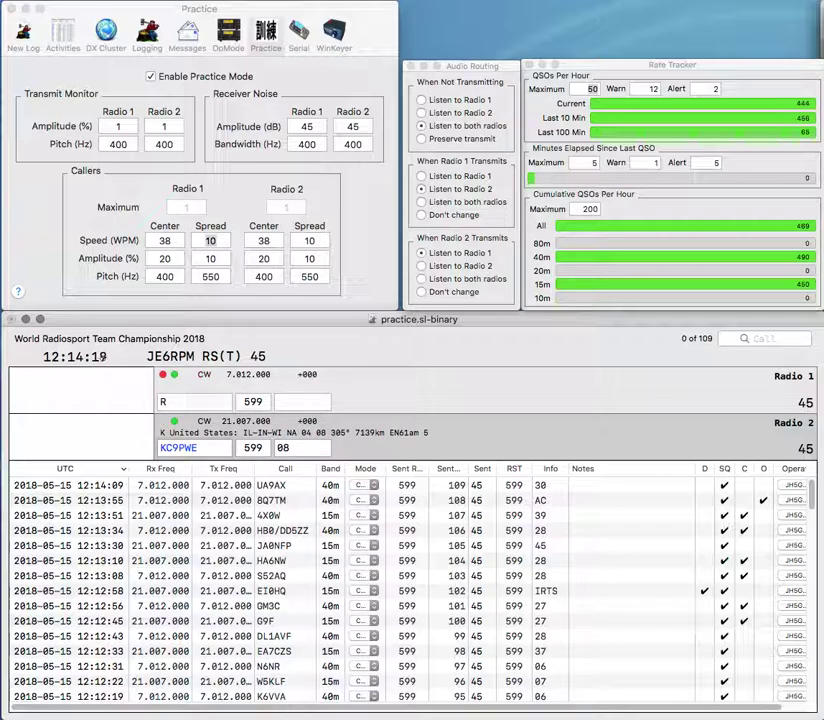
key(Up)
key(Return)
key(Down)
key(Return)
text(D)
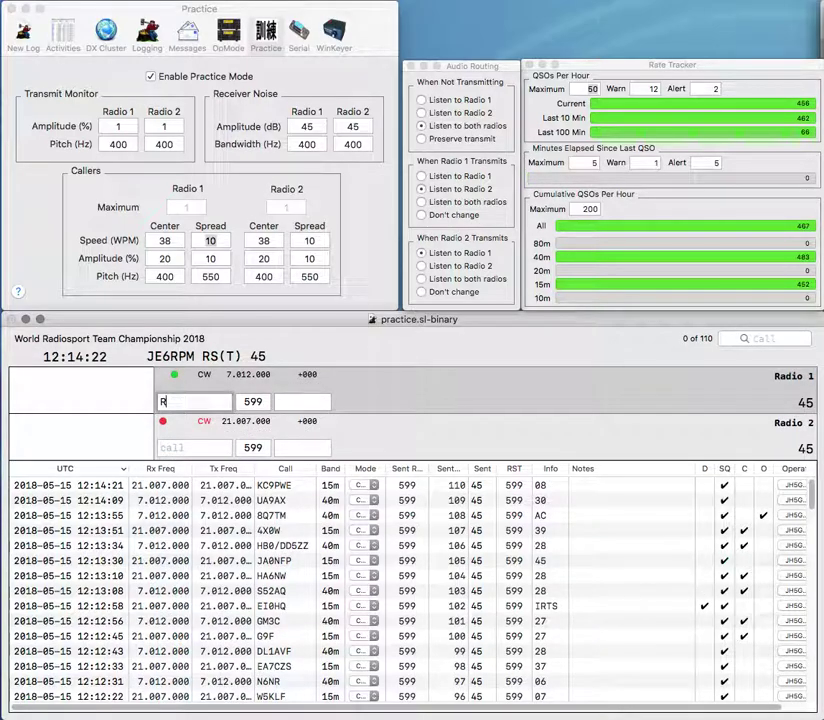
text(5E)
key(Return)
Enter the partial call KGAE on Radio 2 and send it.
text(KG)
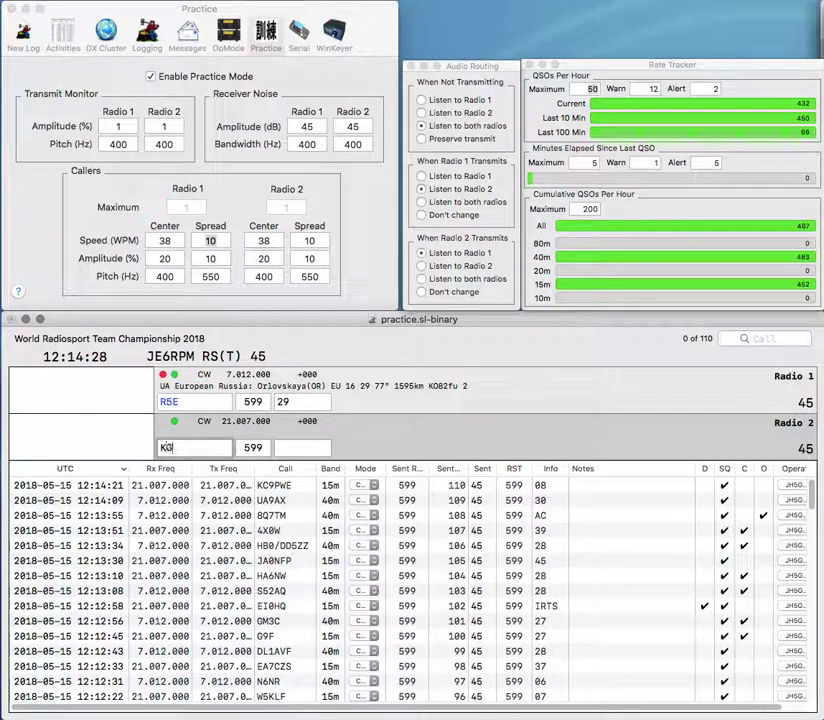
text(AE)
key(Return)
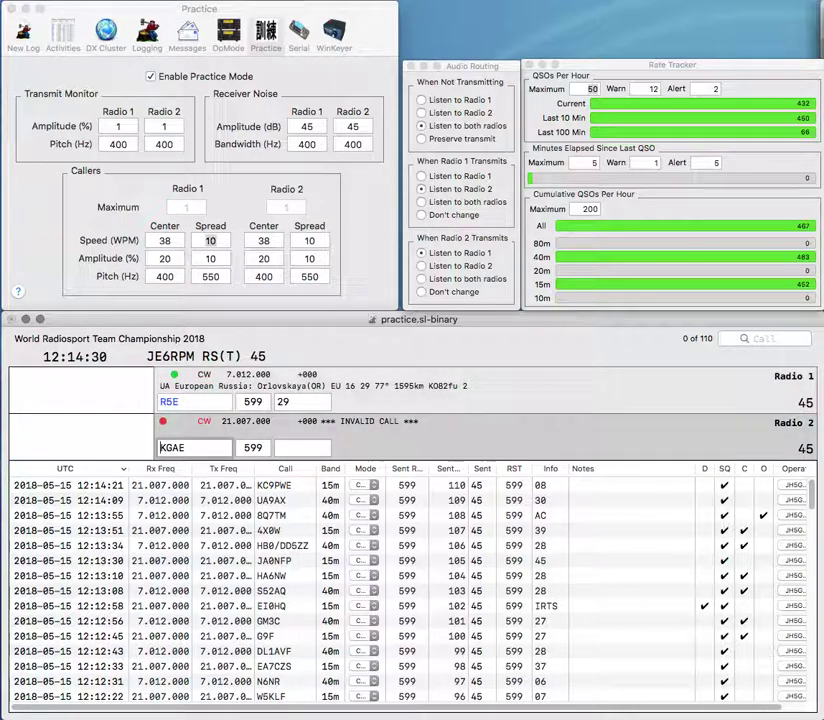
Correct the Radio 1 call to DR5E and resend it.
text(D)
key(Left)
key(Left)
key(Left)
text(D)
key(Return)
key(Left)
key(Left)
key(Left)
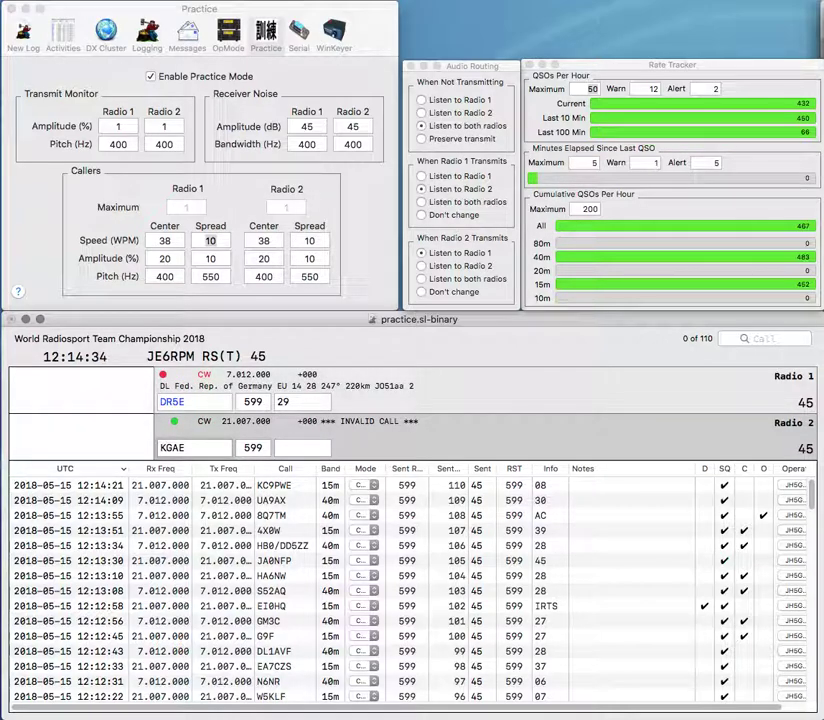
click(161, 447)
text(8)
key(Return)
text(08)
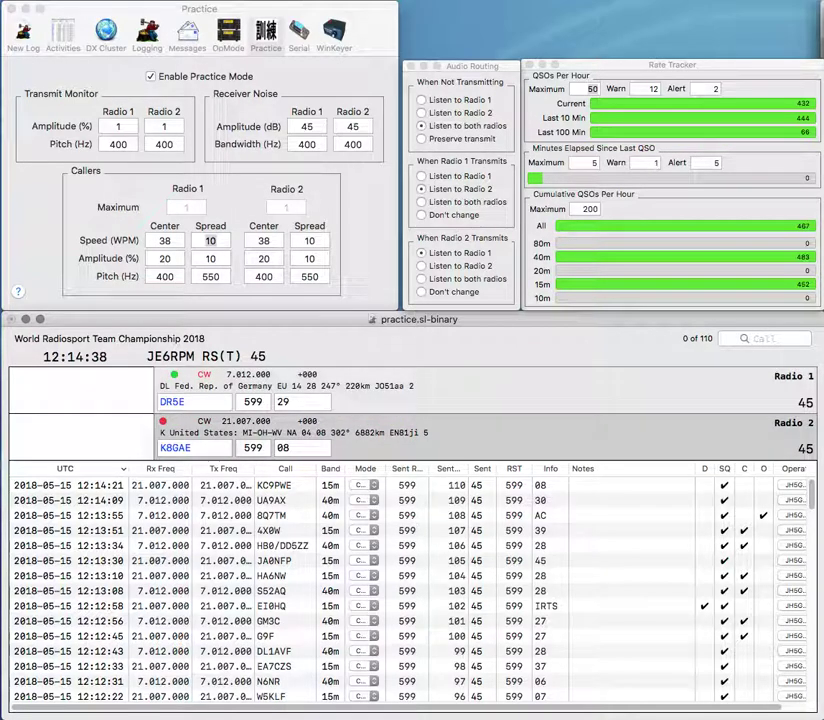
key(Return)
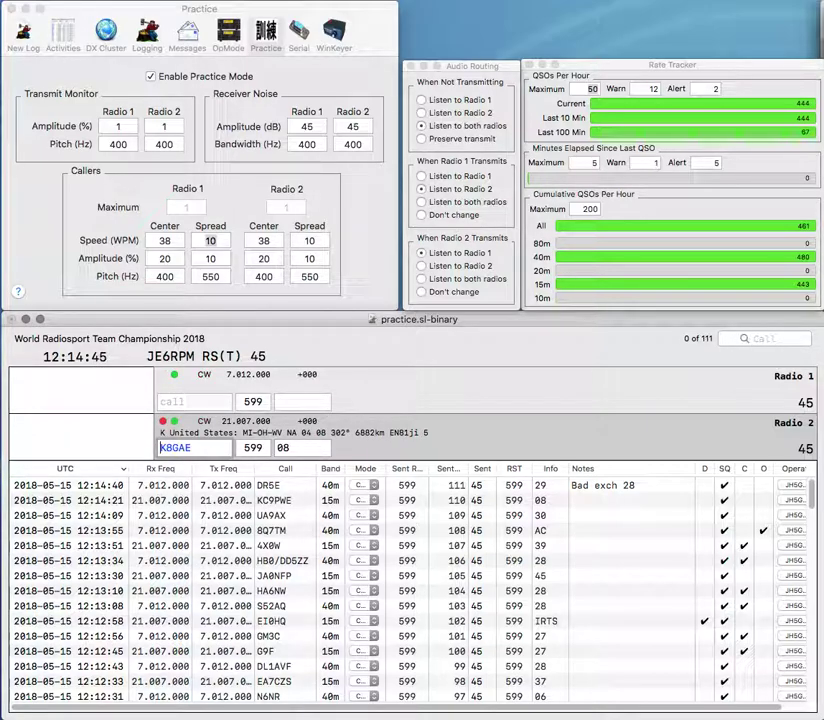
text(B)
key(Up)
key(F1)
key(Return)
Enter the caller Z60A on Radio 1 and log the contact with the exchange SHRAK.
text(Z)
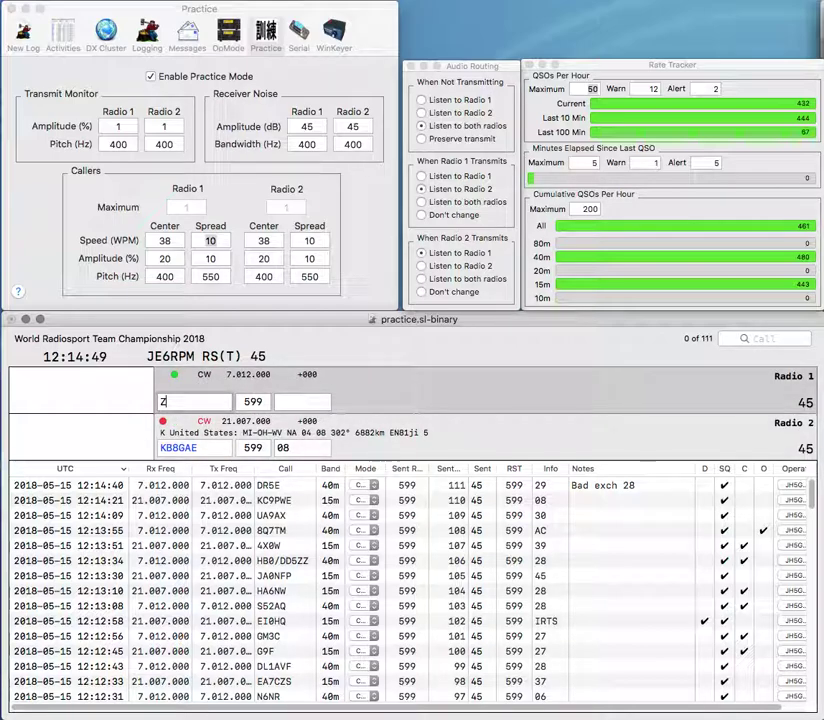
text(60A)
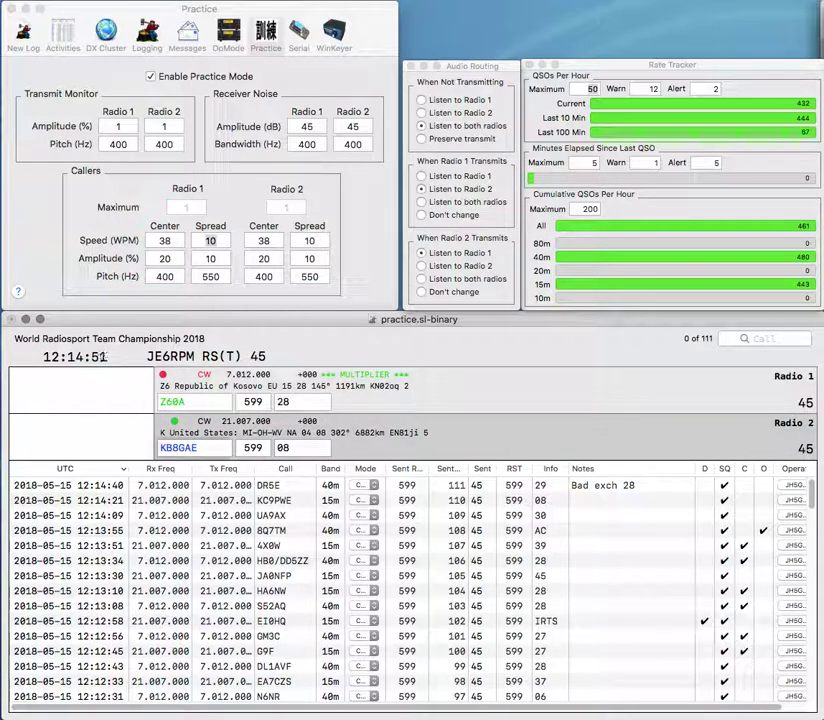
key(Tab)
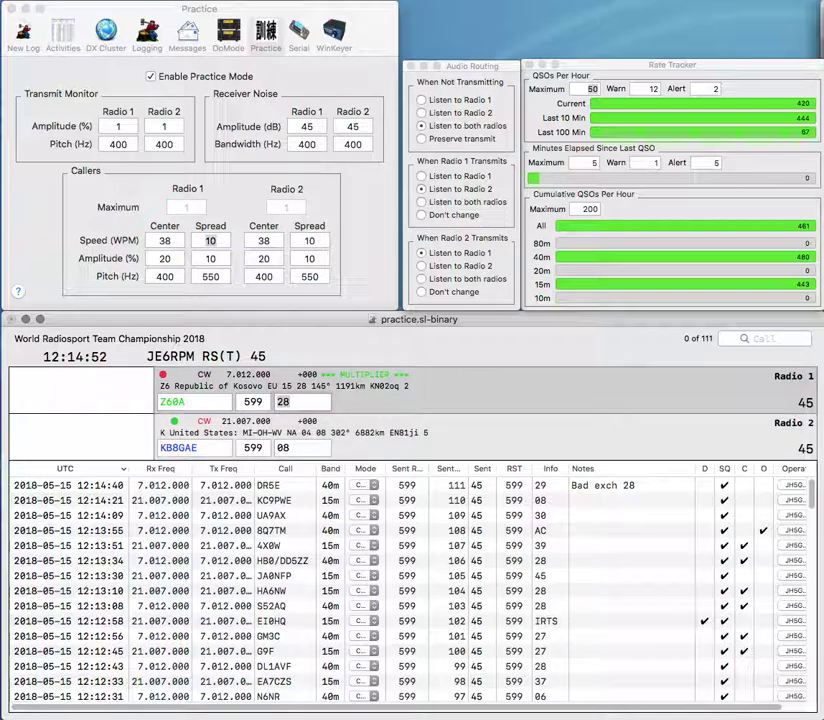
text(SHRAK)
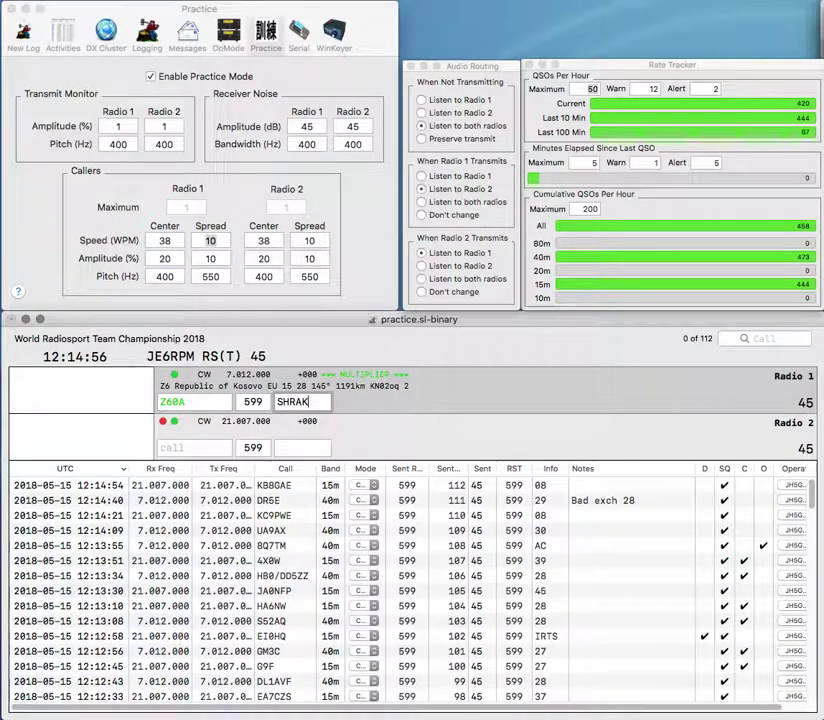
key(Return)
text(G0H)
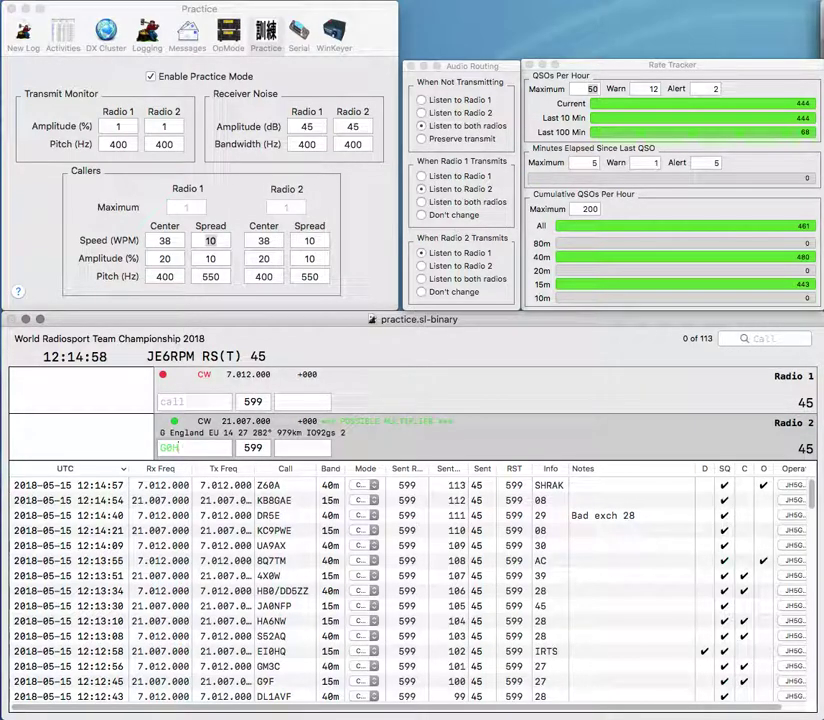
text(DB)
key(Return)
text(K9)
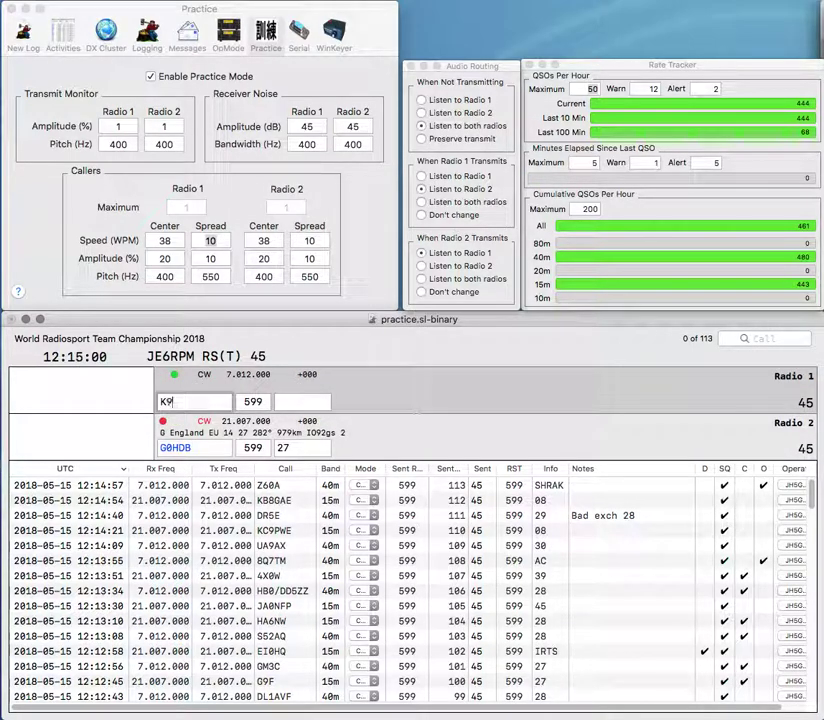
text(EXY)
key(Return)
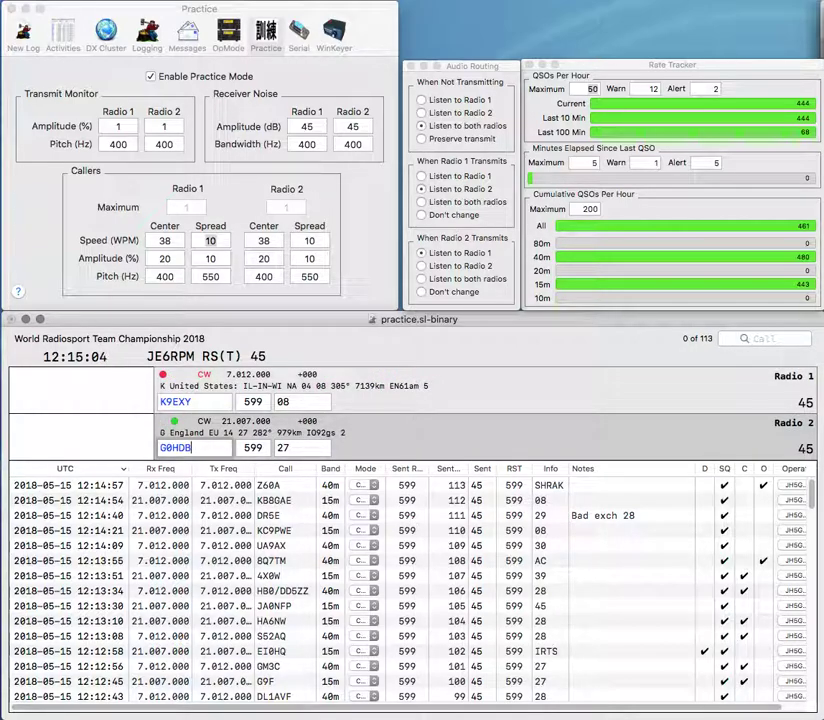
key(Return)
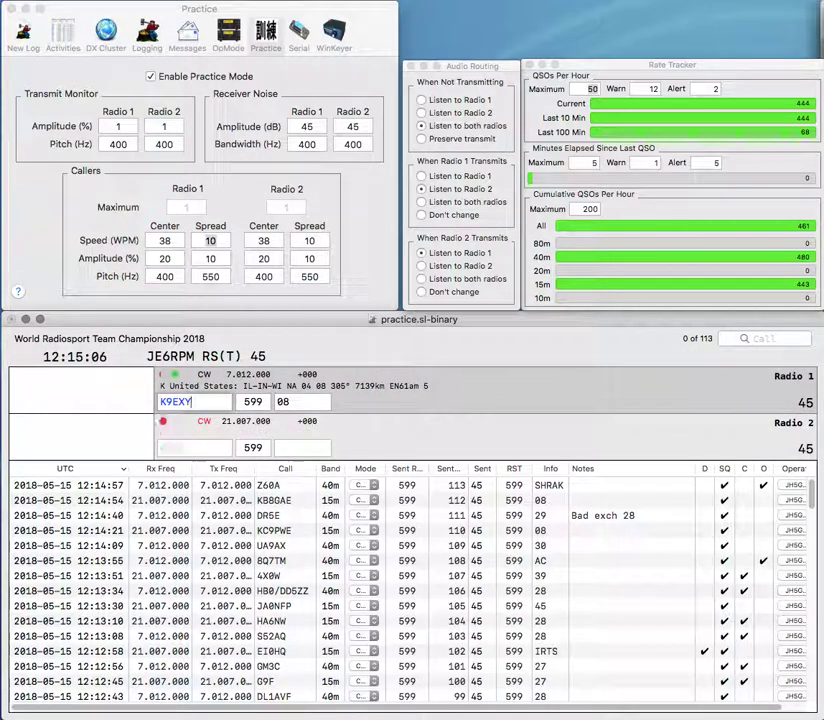
key(Return)
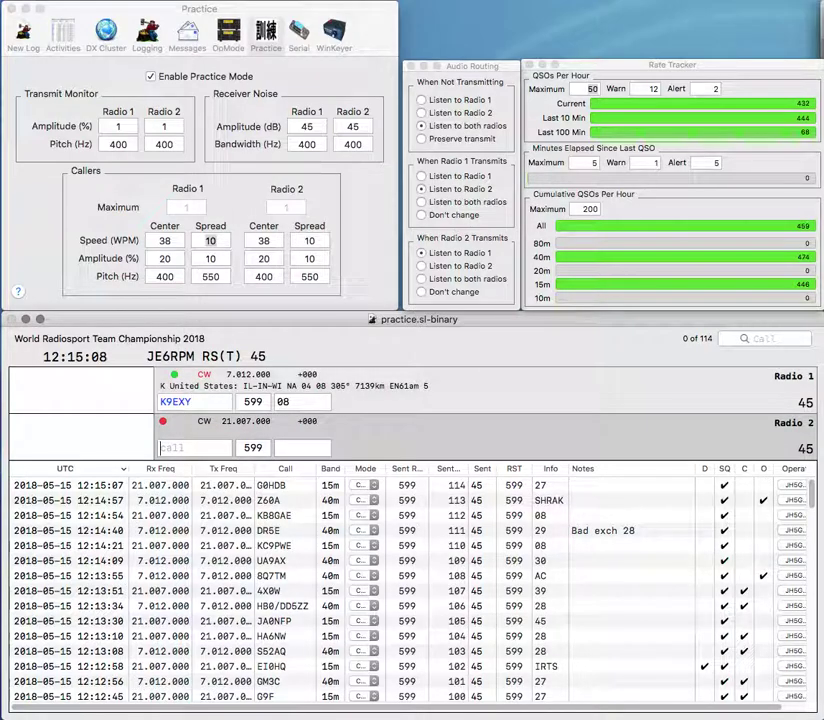
Enter the partial call 4U0U on Radio 2 and the caller AE9C on Radio 1.
text(4)
text(U8L)
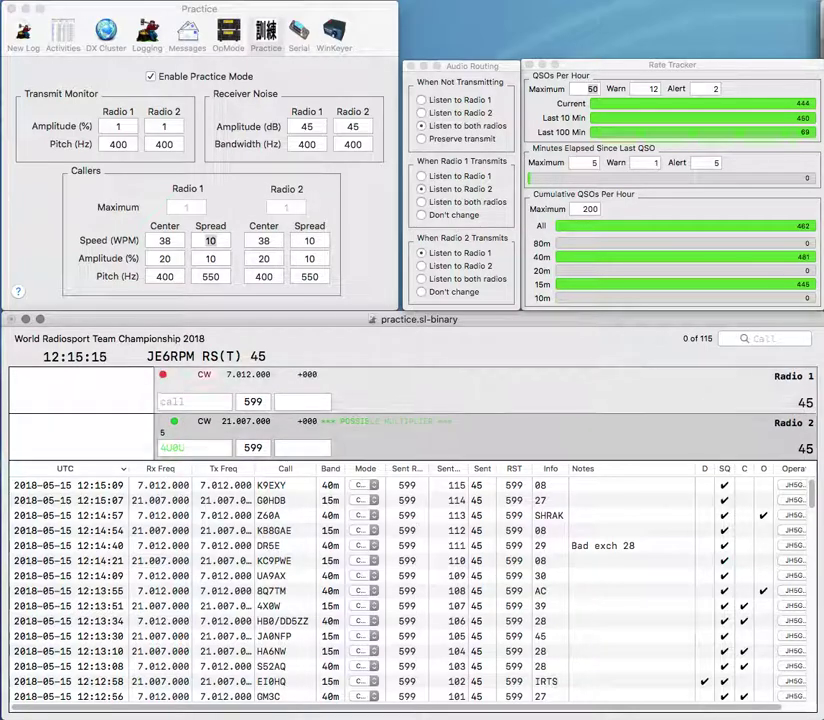
key(Return)
text(AE9C)
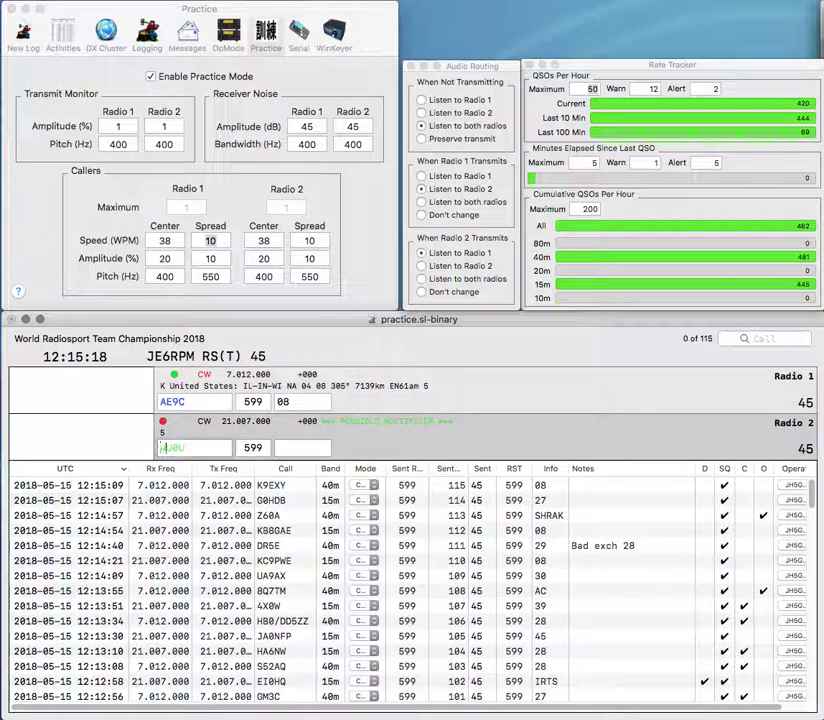
Correct the Radio 2 call to 4V0HQ and send it.
key(Delete)
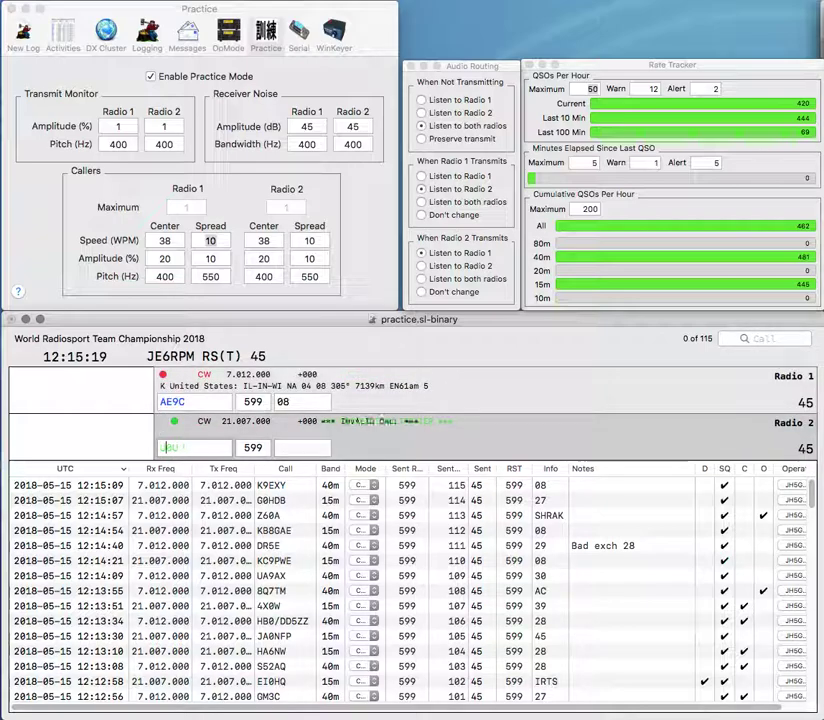
text(V)
key(BackSpace)
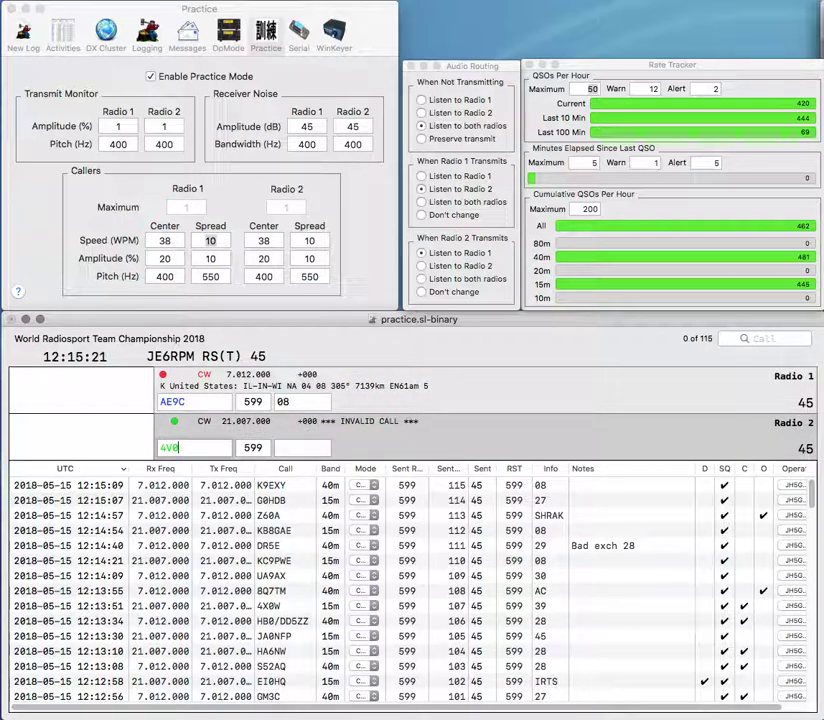
text(HQ)
key(Return)
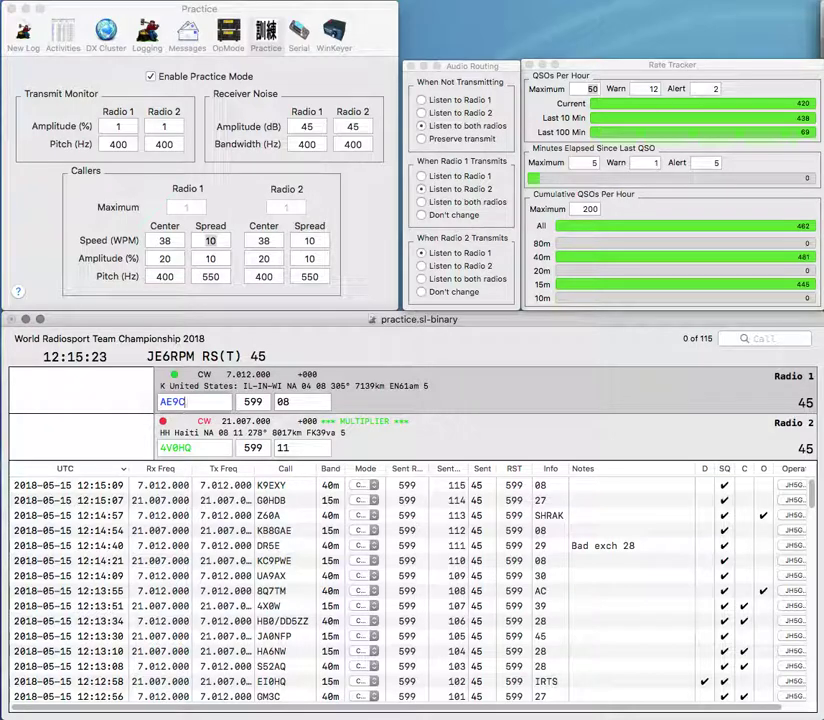
Log the AE9C contact on Radio 1 and the 4V0HQ contact on Radio 2 with the exchange RCH.
key(Down)
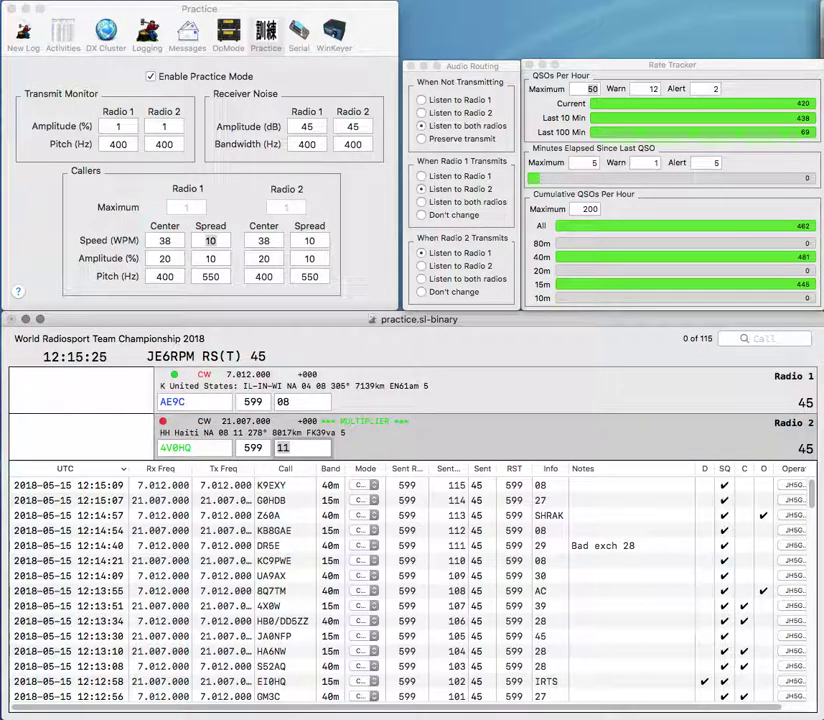
key(Return)
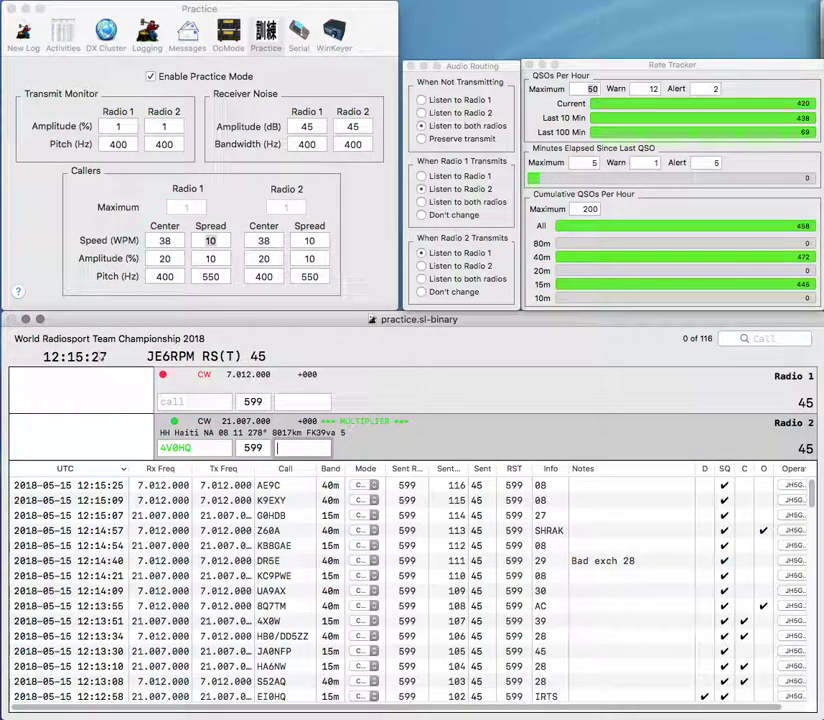
text(0)
text(CH)
key(Return)
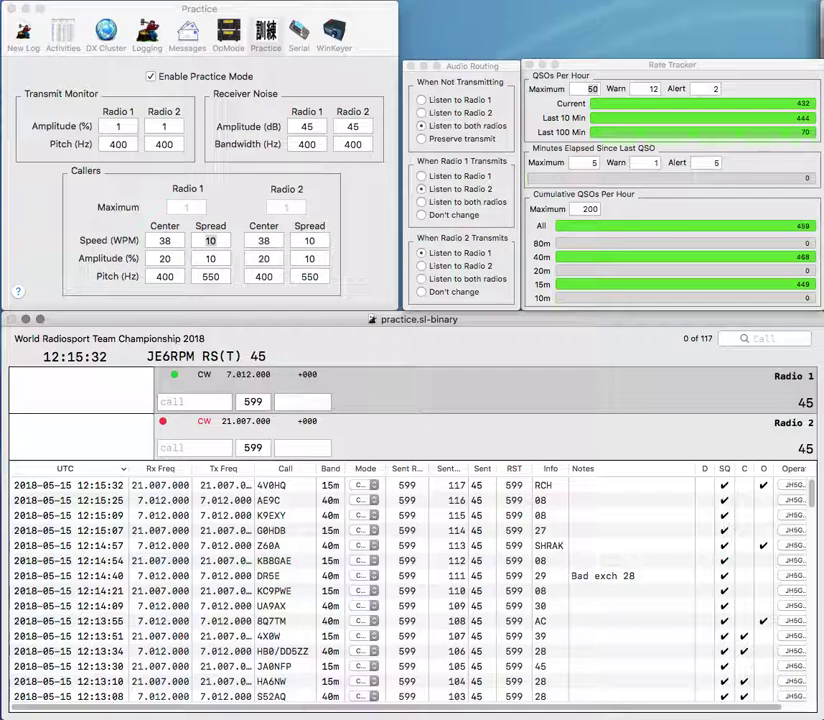
Enter the partial call 7V on Radio 1 and the partial call TTT on Radio 2.
text(7V)
key(Return)
text(TTT)
key(Return)
key(Left)
key(Left)
key(backslash)
text(VA7V)
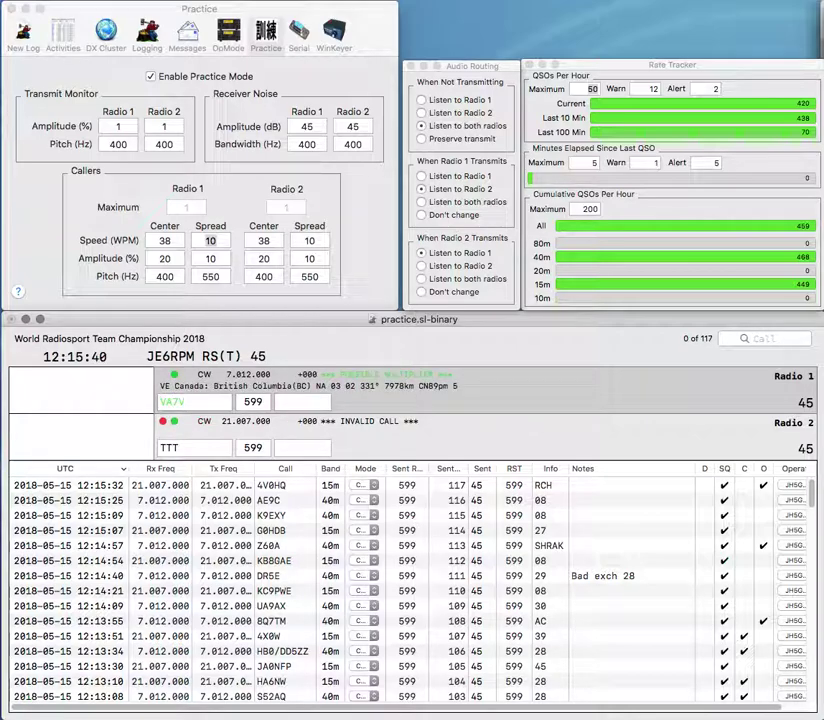
text(J)
key(Return)
Complete the Radio 2 call as W3TTT with exchange 08, and log both the VA7VJ and W3TTT contacts.
text(W3)
key(Delete)
key(Delete)
key(Delete)
text(3TTT)
key(Return)
text(08)
key(backslash)
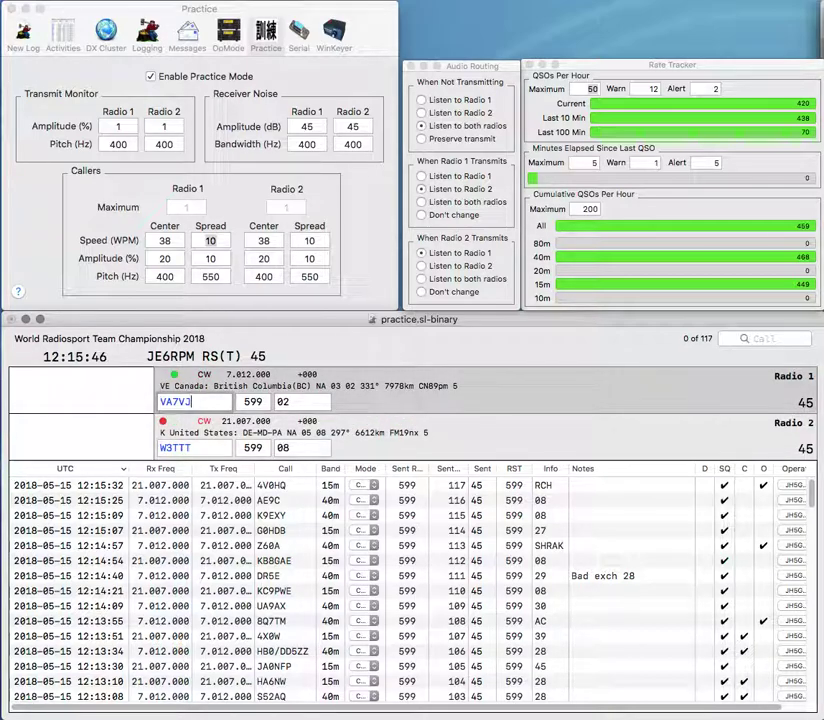
key(Return)
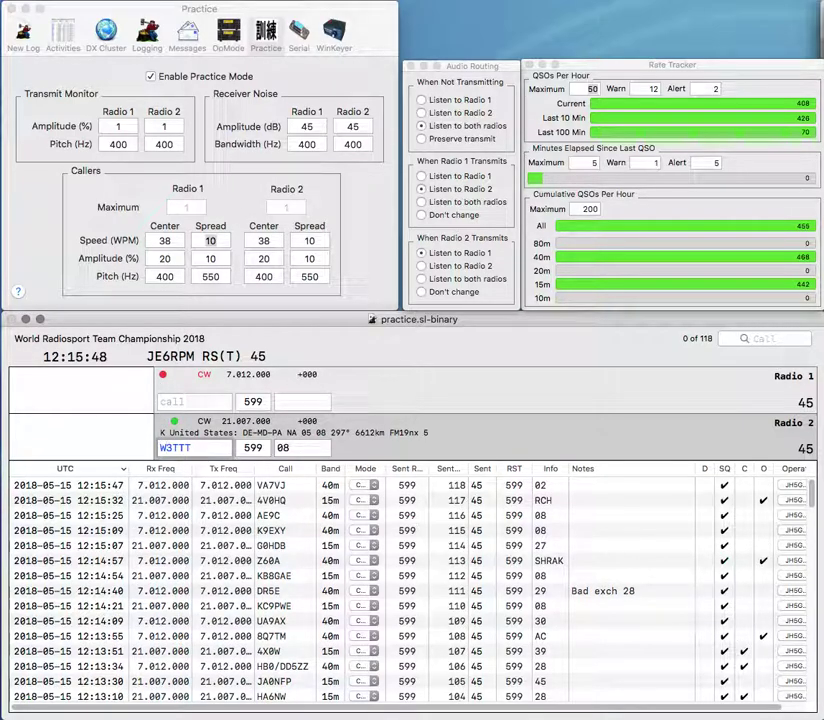
key(Return)
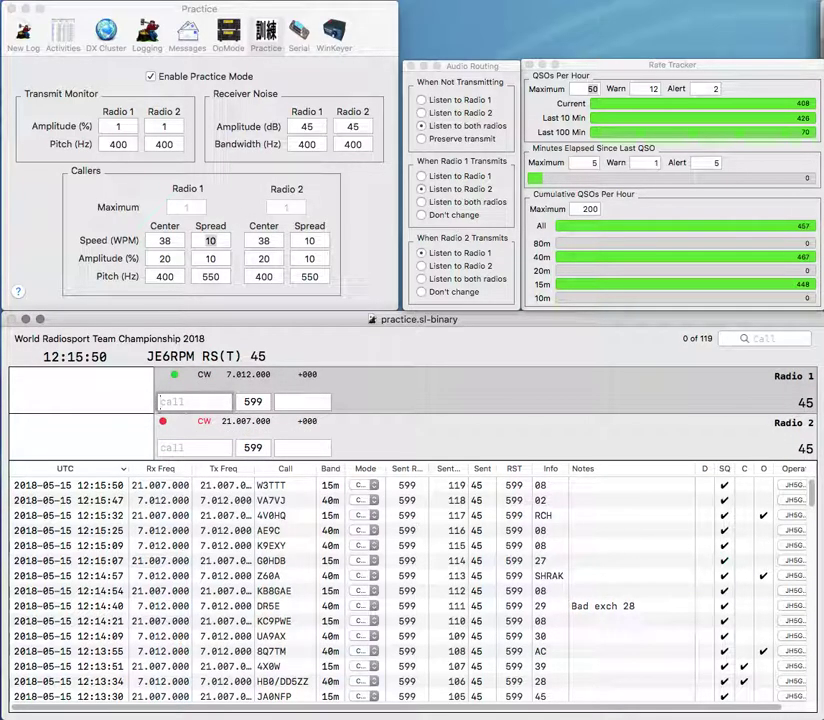
Enter the caller 8N3HQ on Radio 1 and the call 9K3HQ on Radio 2.
text(8N3HQ)
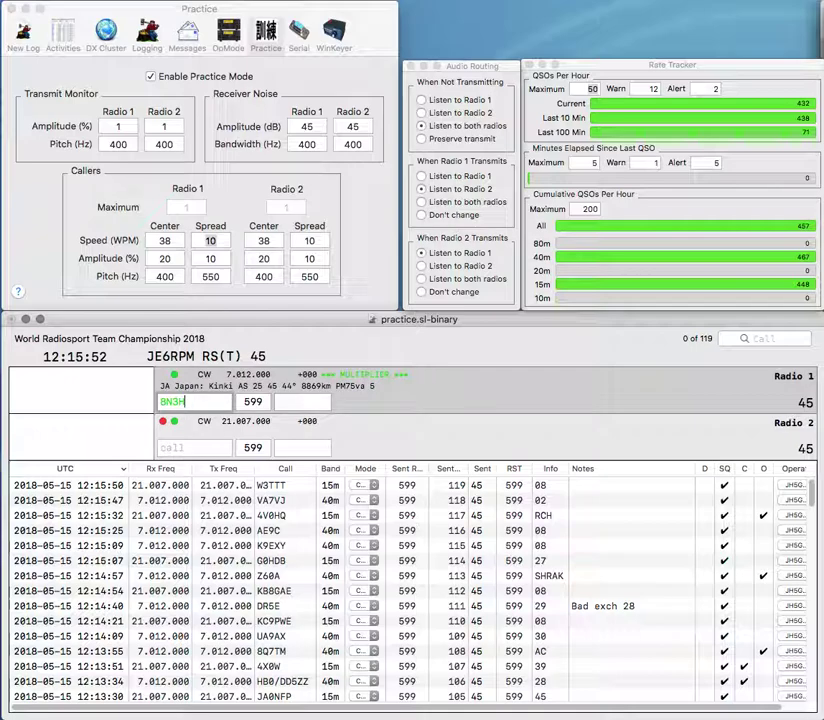
key(Return)
text(8)
key(BackSpace)
text(HQ9K3)
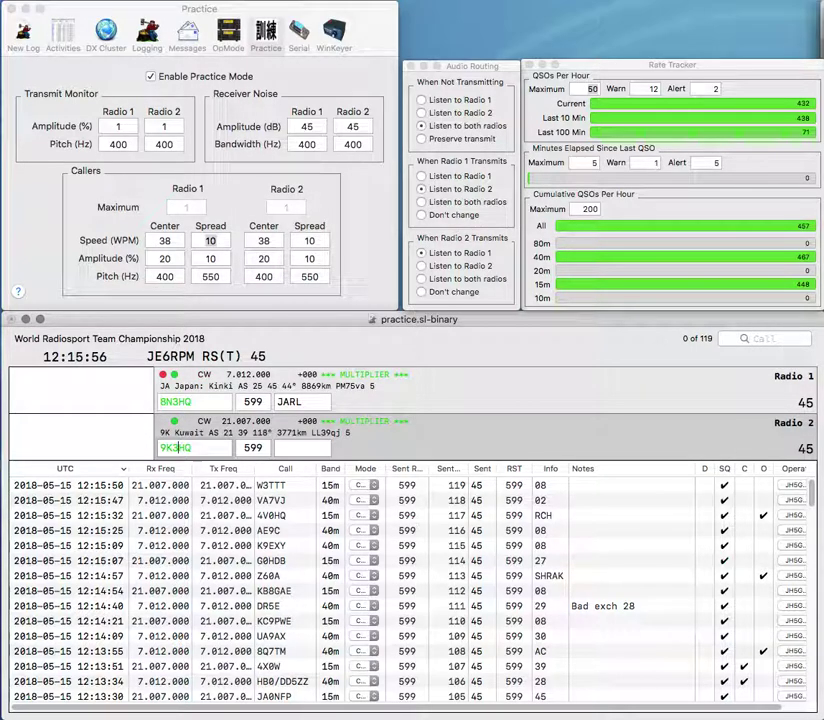
key(Return)
Log the 8N3HQ contact on Radio 1 with exchange JARL and correct the Radio 2 call to 9K9HQ.
key(Tab)
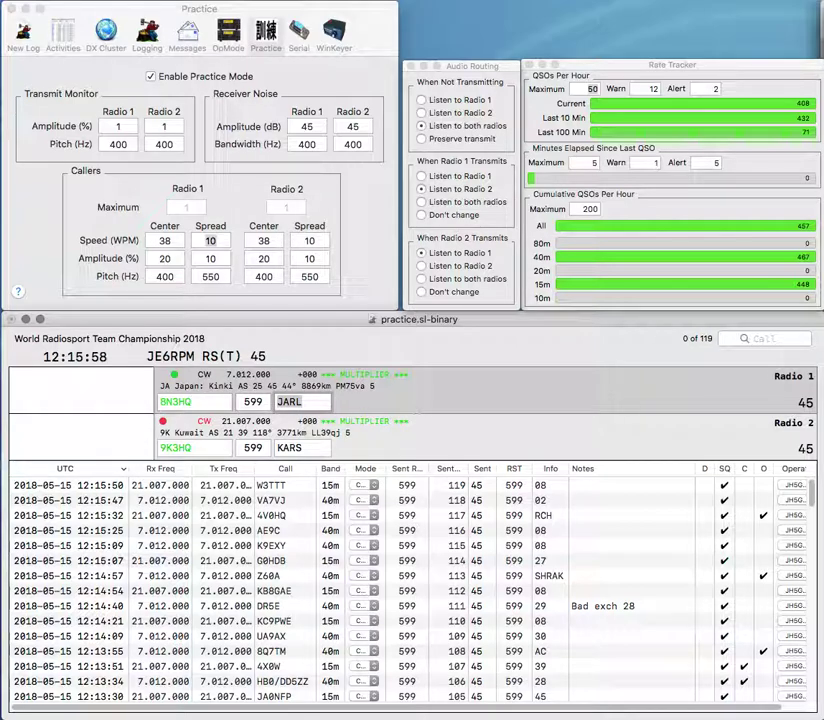
key(Return)
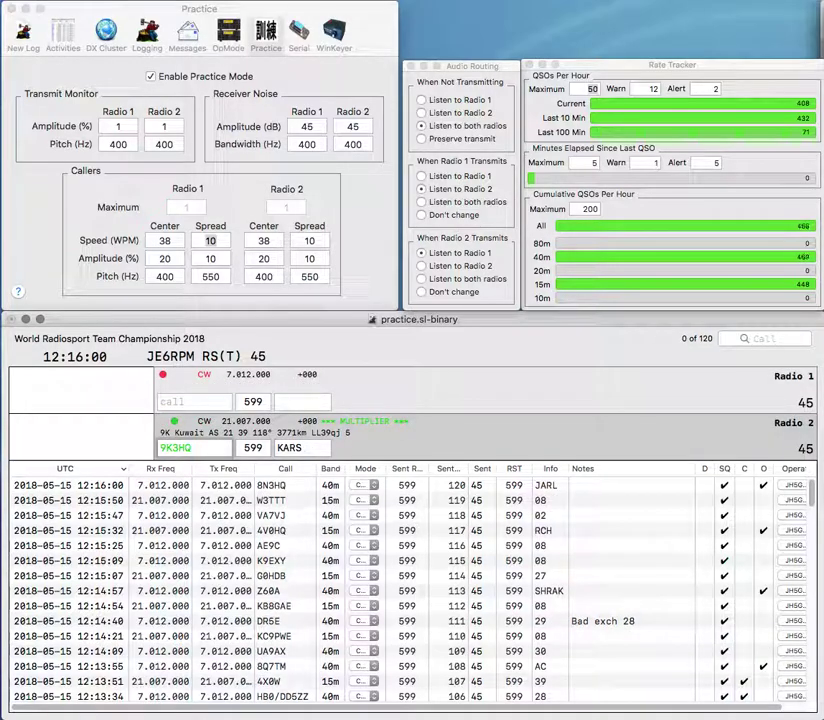
key(BackSpace)
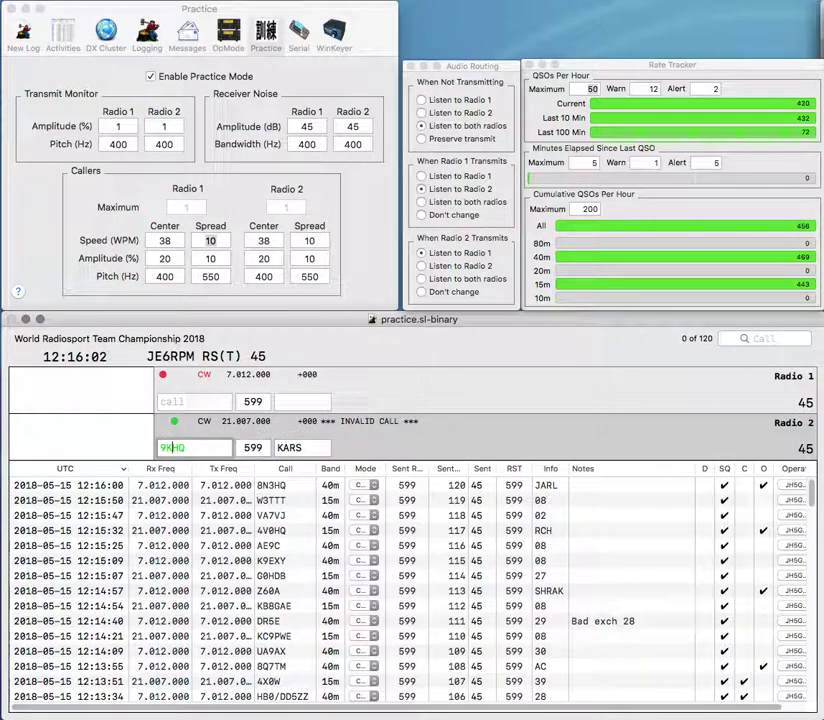
text(0)
key(BackSpace)
text(9)
Enter the partial call ZPU on Radio 1 and log the 9K9HQ contact on Radio 2 with exchange KARS.
text(ZPU)
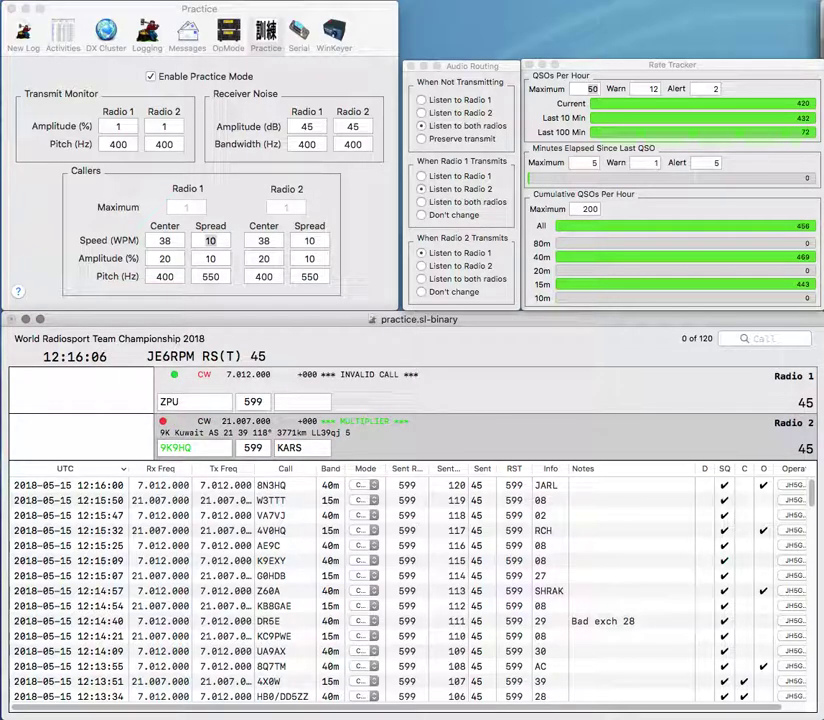
key(Return)
key(Tab)
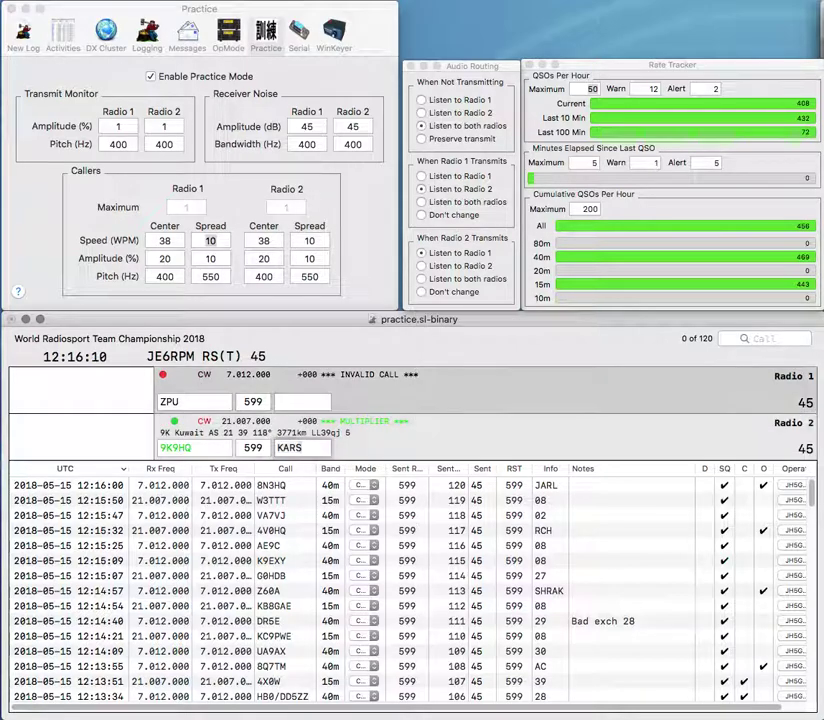
key(Return)
text(8)
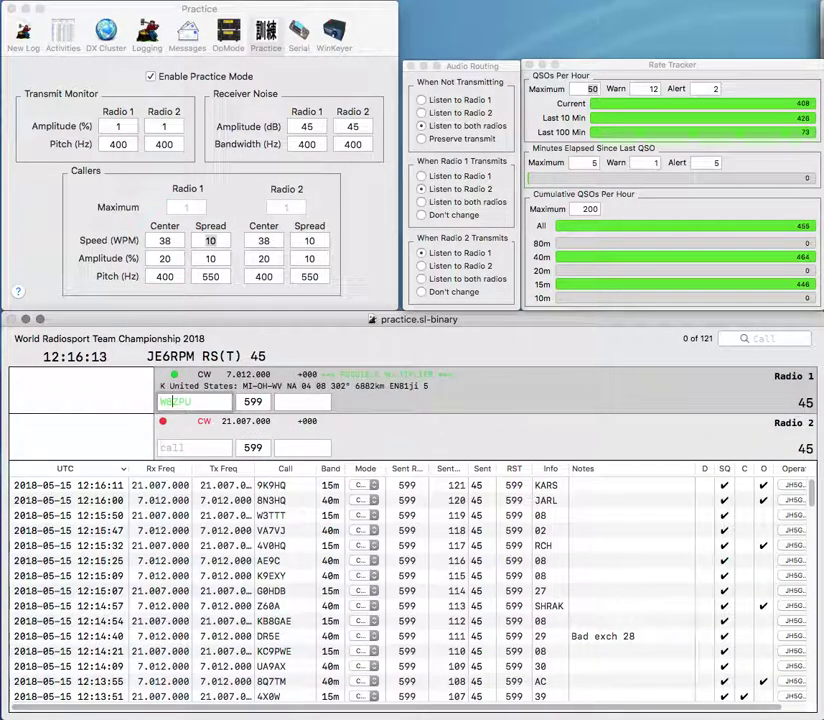
key(Delete)
key(Return)
text(OM4M)
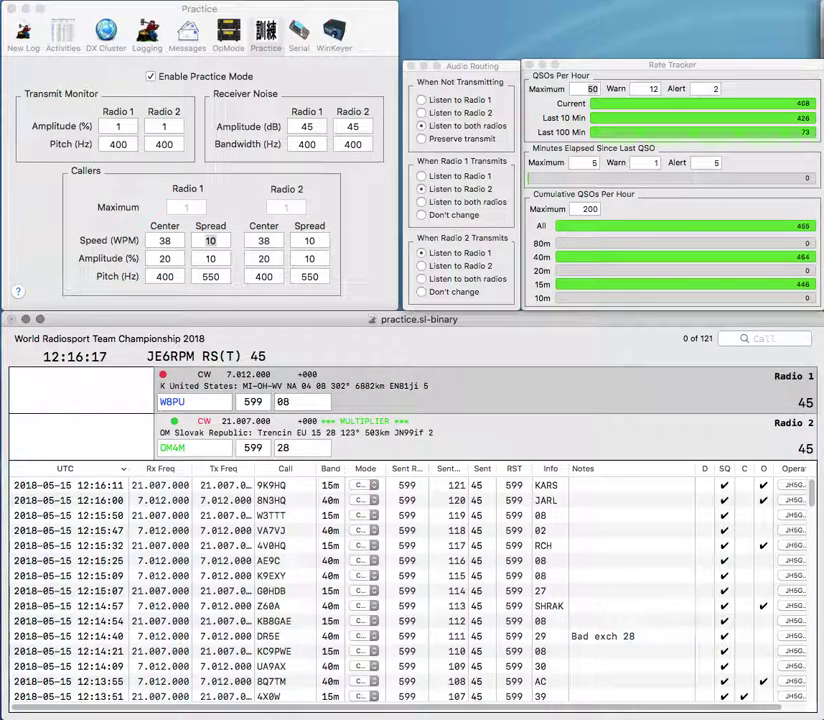
Log the W8PU contact on Radio 1 with exchange 08 and the OM4M contact on Radio 2 with exchange 28.
key(Return)
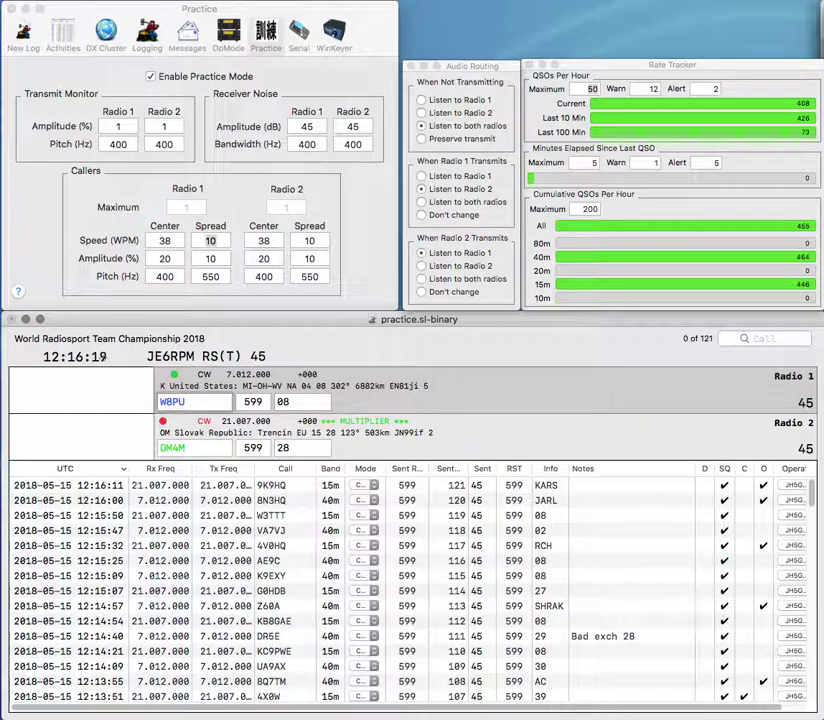
click(186, 448)
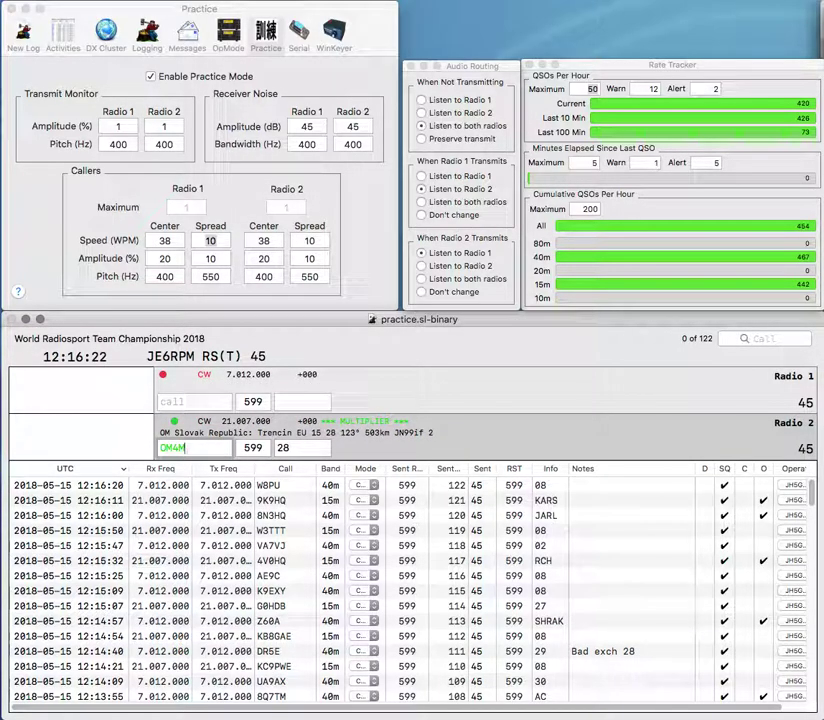
key(Return)
Work OF3D on Radio 1 and NS0D on Radio 2, logging them with exchanges 18 and 07.
text(O)
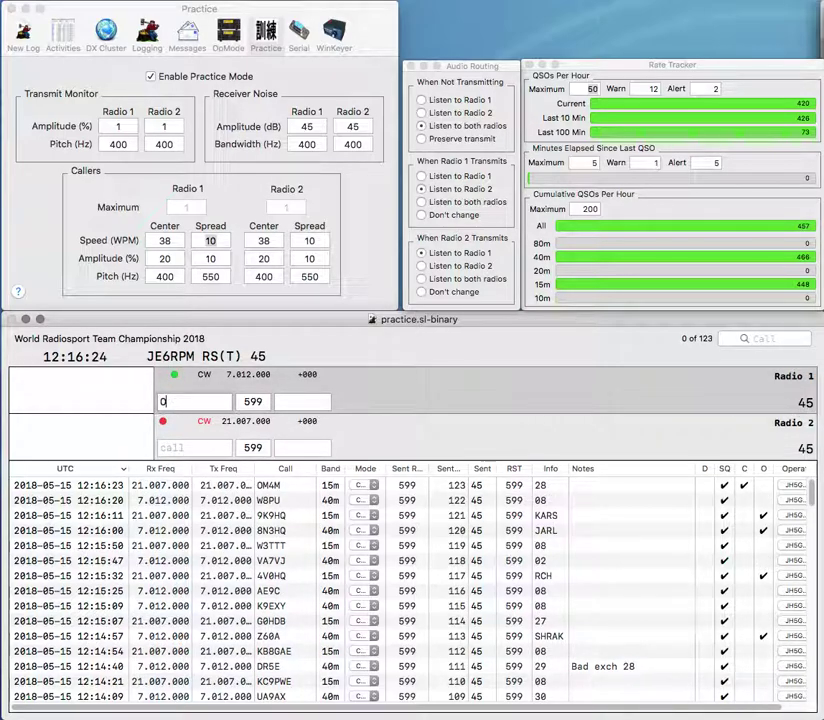
text(F3D)
key(Return)
text(NS0D)
key(Return)
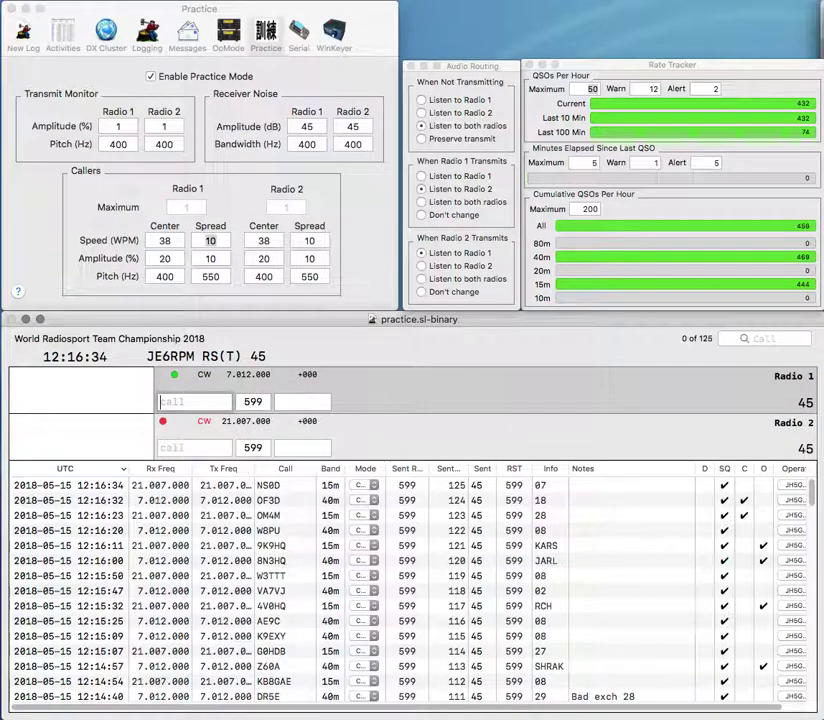
Enter and send the caller EI3IO on Radio 1 and the caller JA7RQK on Radio 2.
text(EI3IO)
key(Return)
text(JA7)
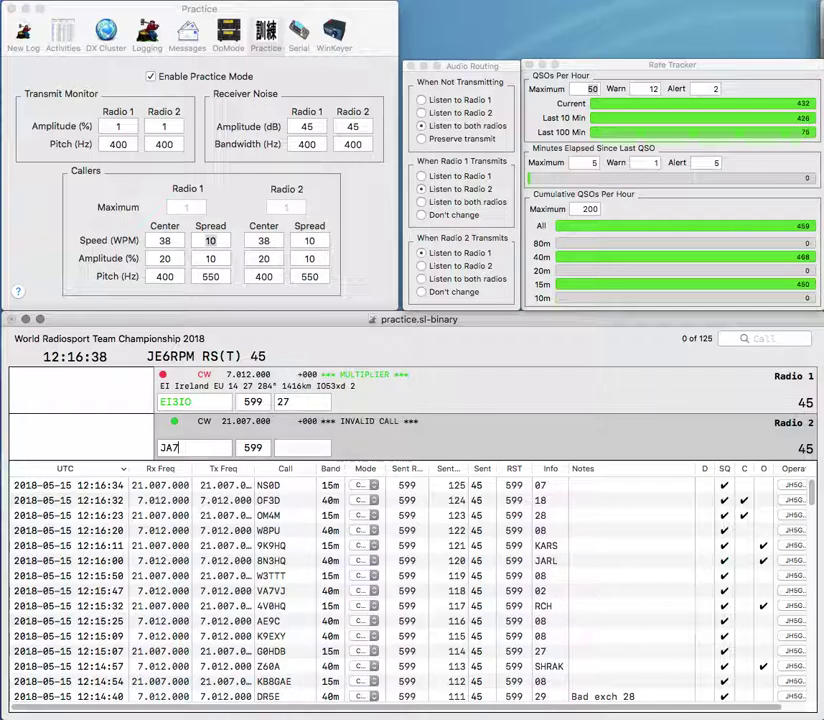
text(RQK)
key(Return)
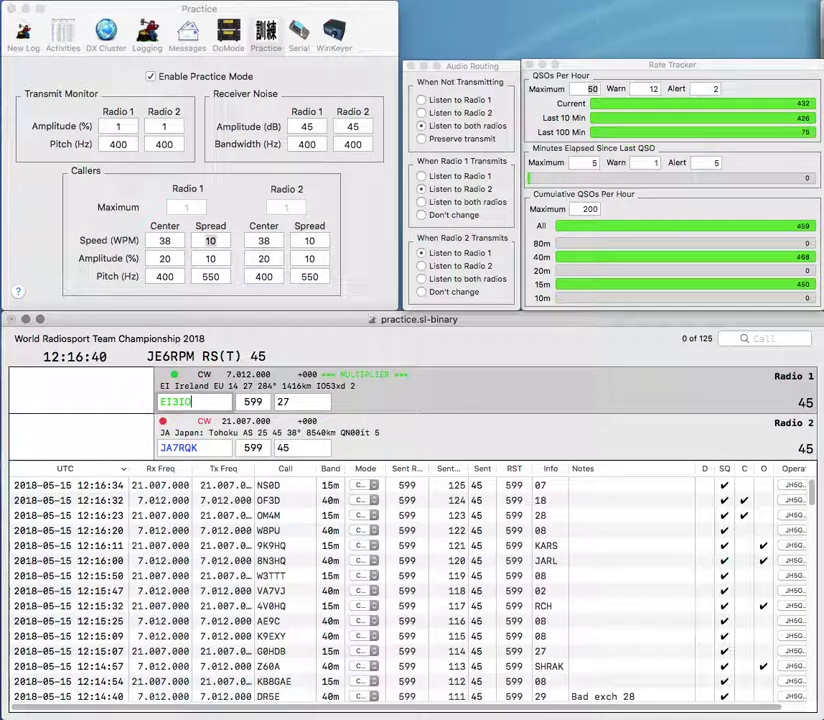
key(Tab)
text(R1)
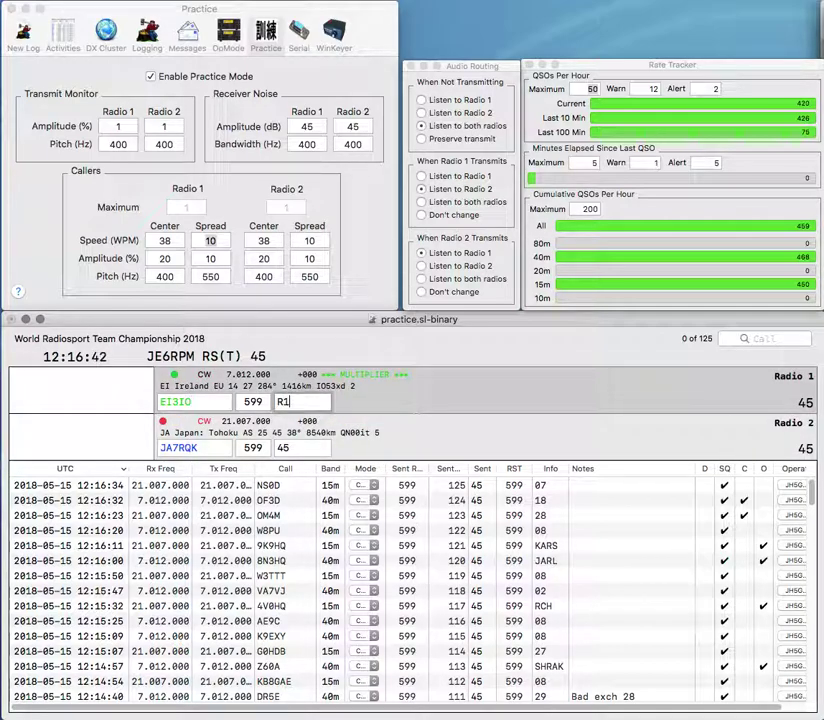
key(Return)
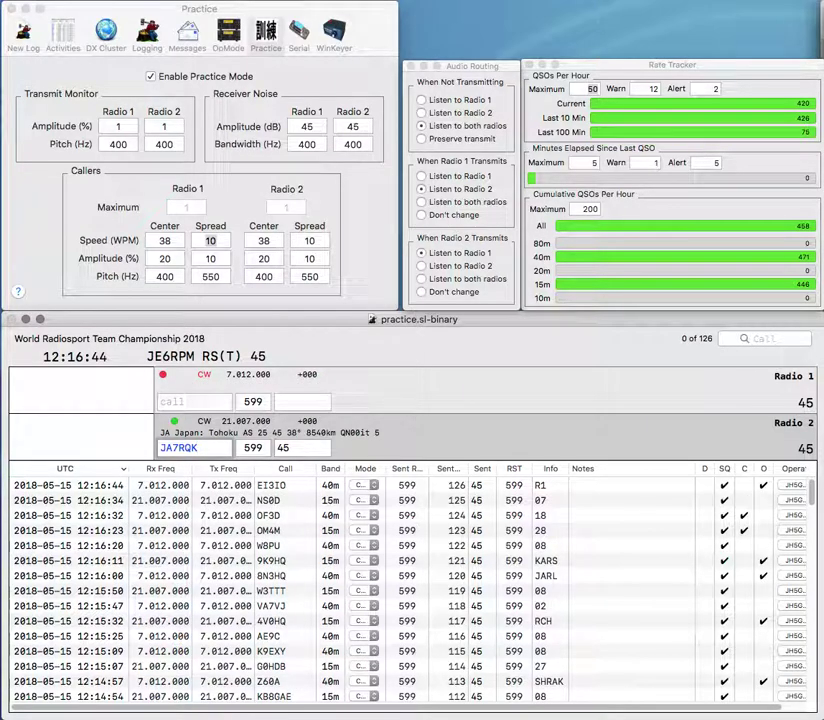
key(Return)
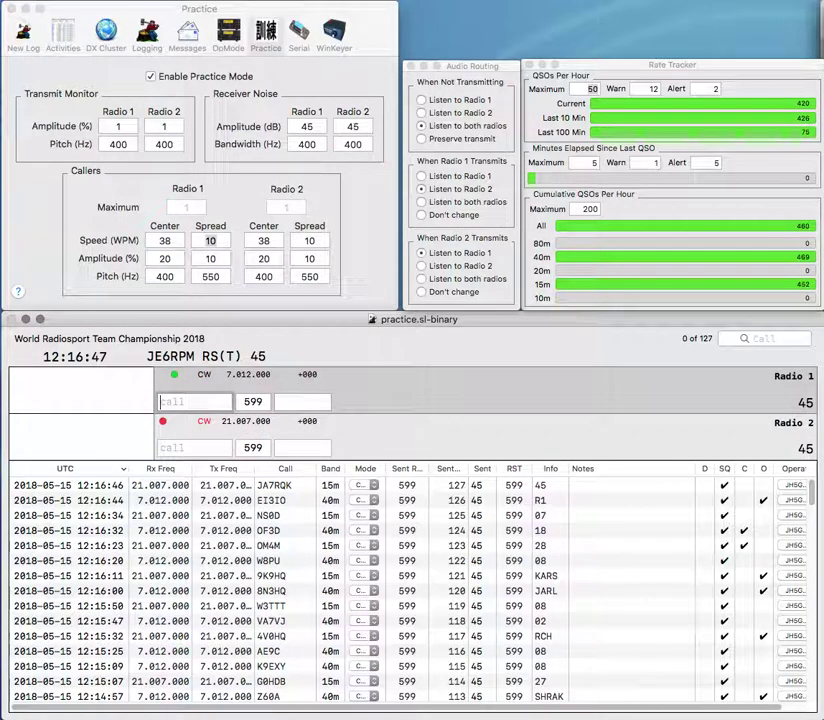
Work OH5BQ on Radio 1 and IK8SVQ on Radio 2, logging them with exchanges 18 and 28.
text(OH5BQ)
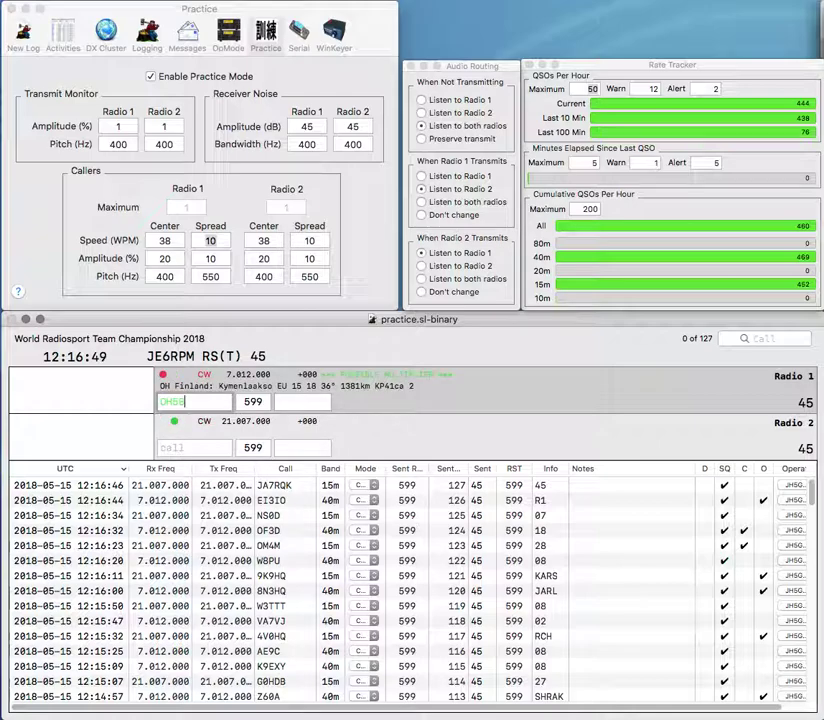
key(Return)
text(IK8SVQ)
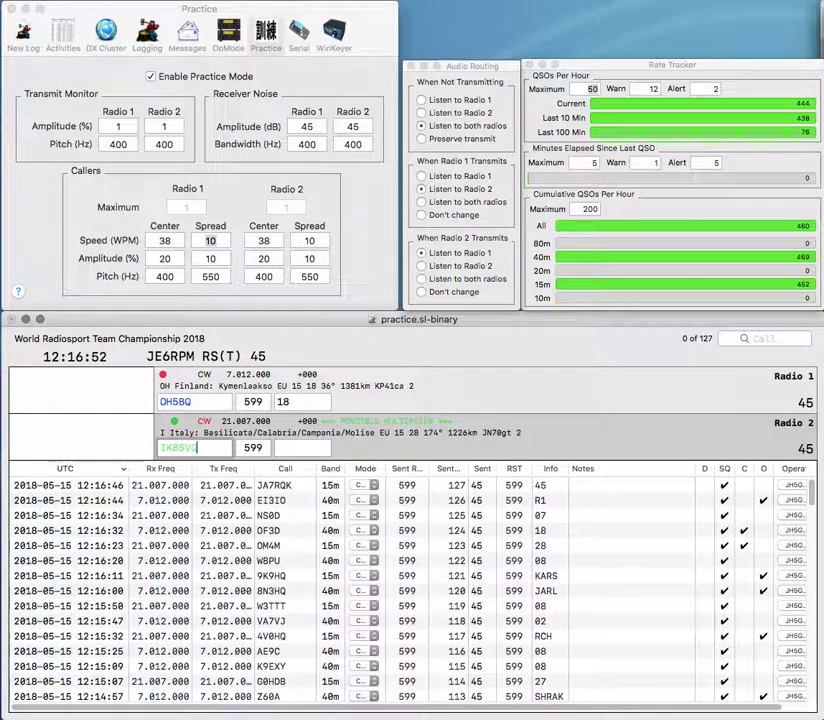
key(Return)
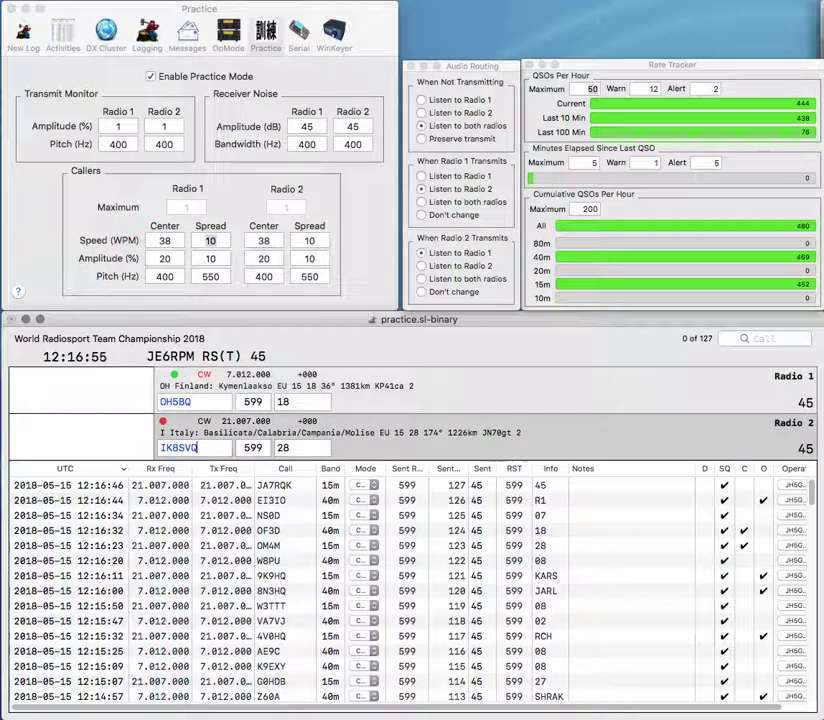
key(Return)
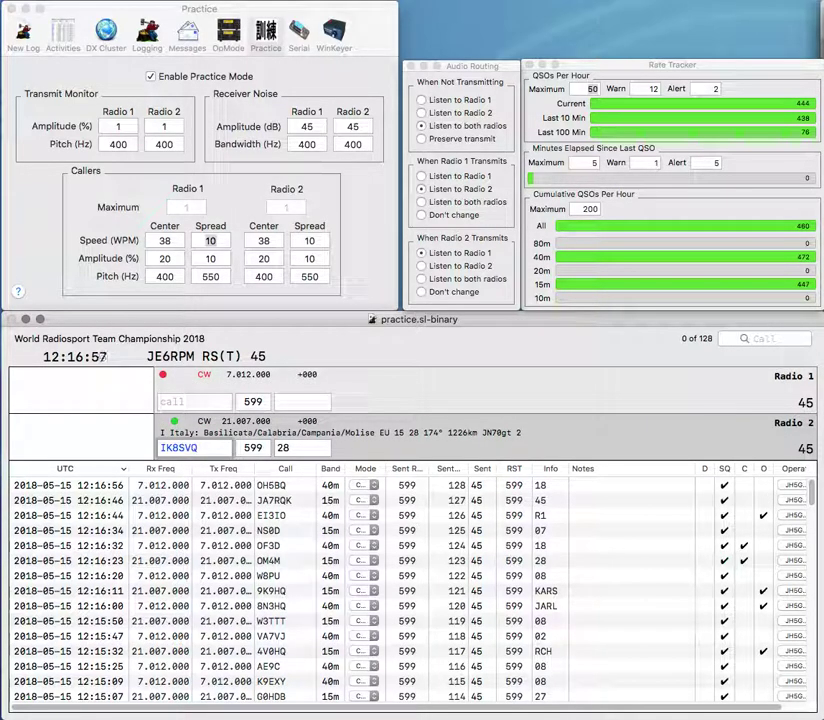
text(IK8SVQ)
key(Return)
text(PY)
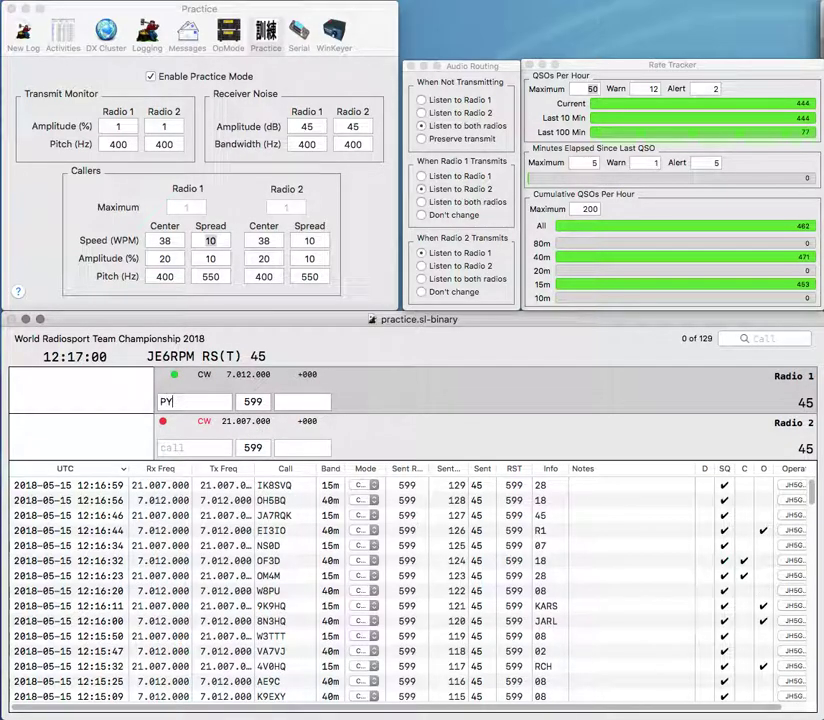
text(5JO)
key(Return)
text(0EUX)
key(Home)
text(I)
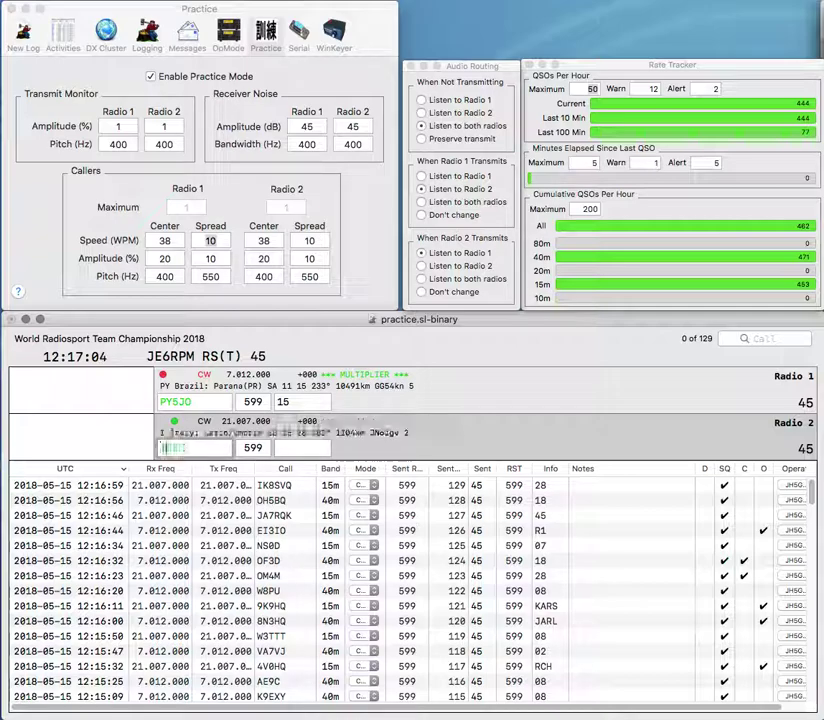
key(Return)
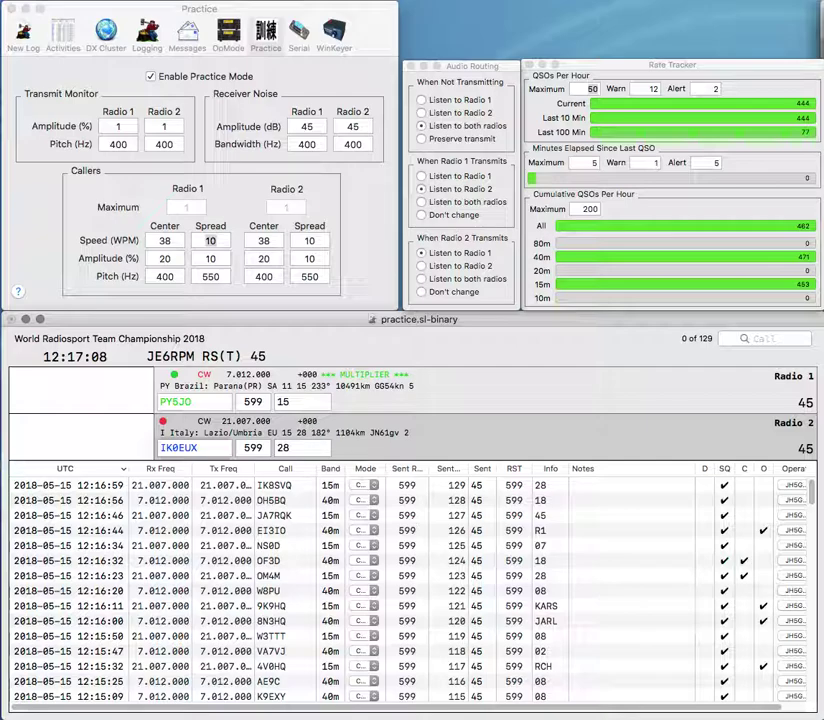
key(Return)
key(Left)
key(Left)
key(Left)
key(Left)
key(Left)
key(Delete)
text(Z)
key(Return)
text(EL2BEN)
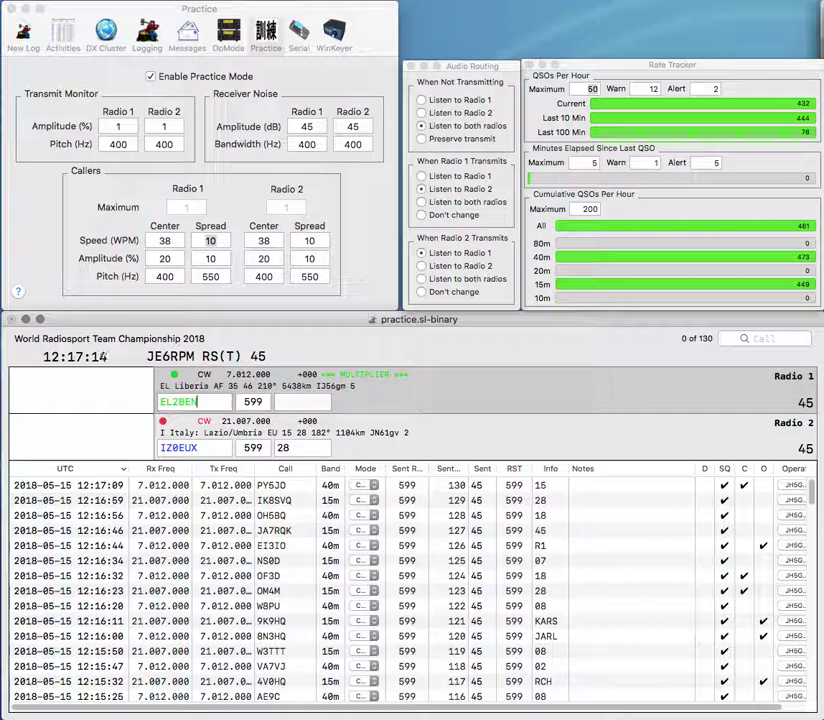
key(Return)
text(46)
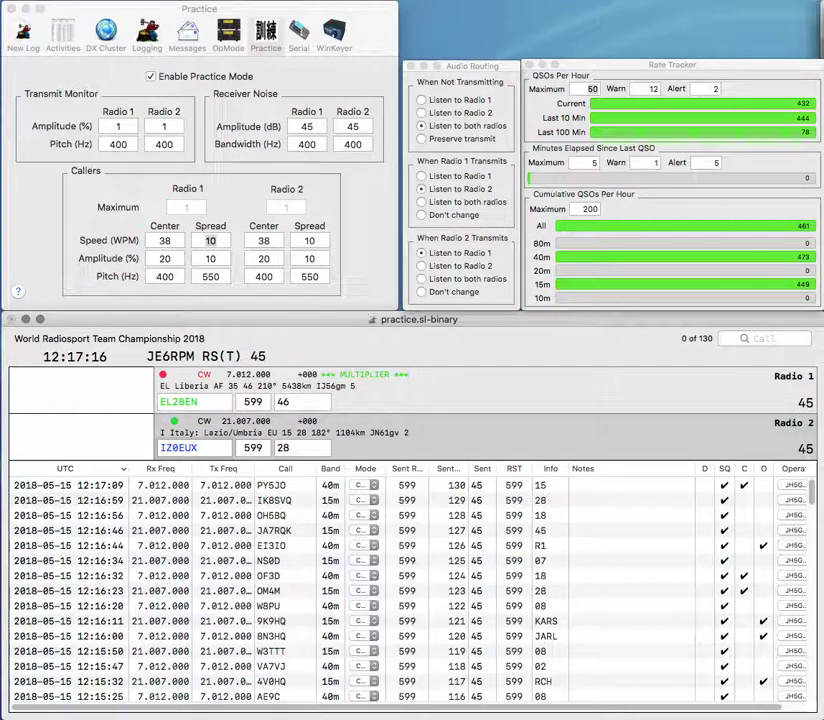
key(Return)
Replace the EL2BEN exchange on Radio 1 with LRAA and log the contact.
key(Tab)
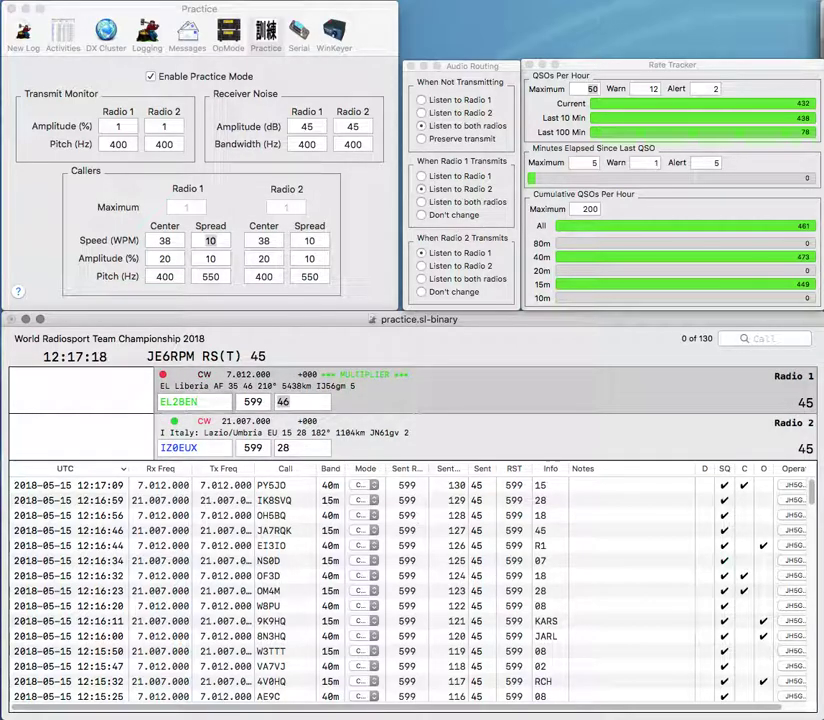
key(BackSpace)
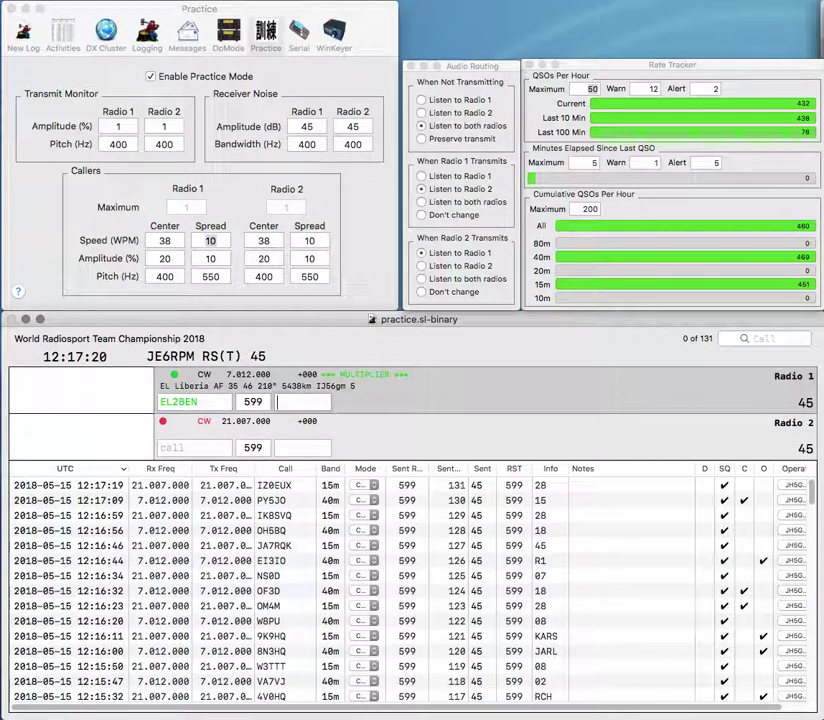
text(RASA)
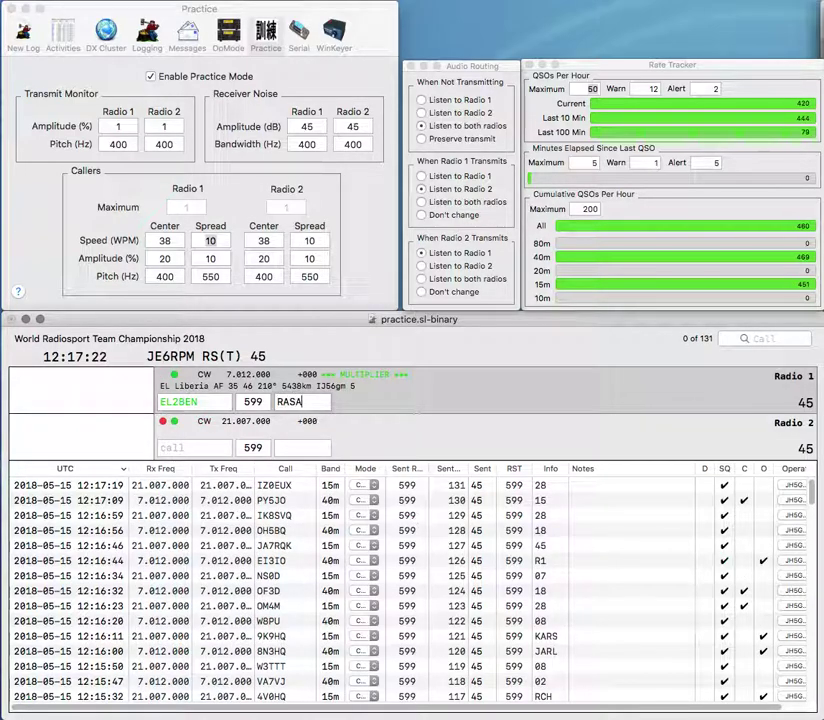
key(Return)
key(BackSpace)
text(LRAA)
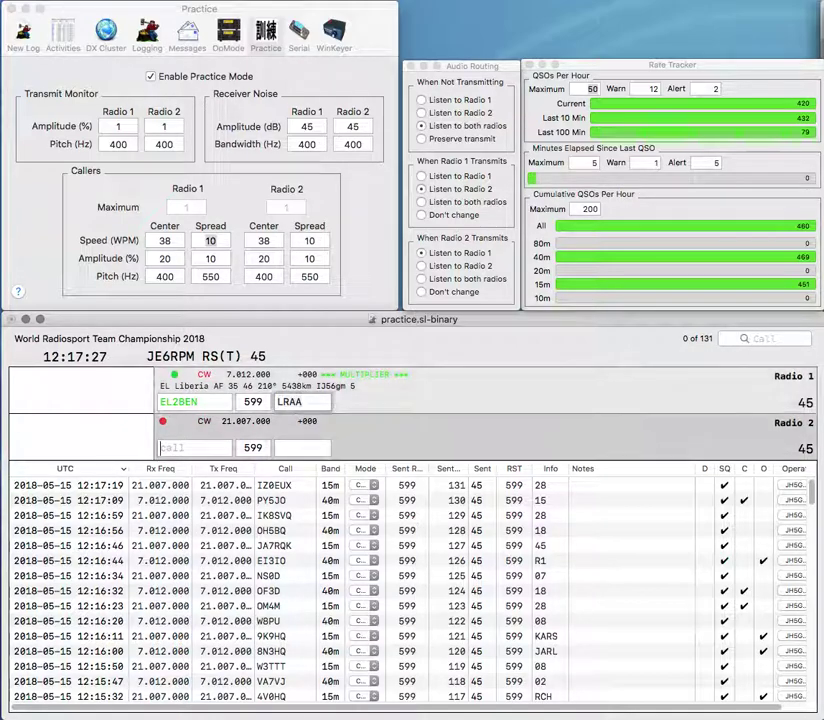
key(Return)
Work K8CCZ on Radio 2 and YB8TK on Radio 1, logging them with exchanges 08 and 54.
text(K8)
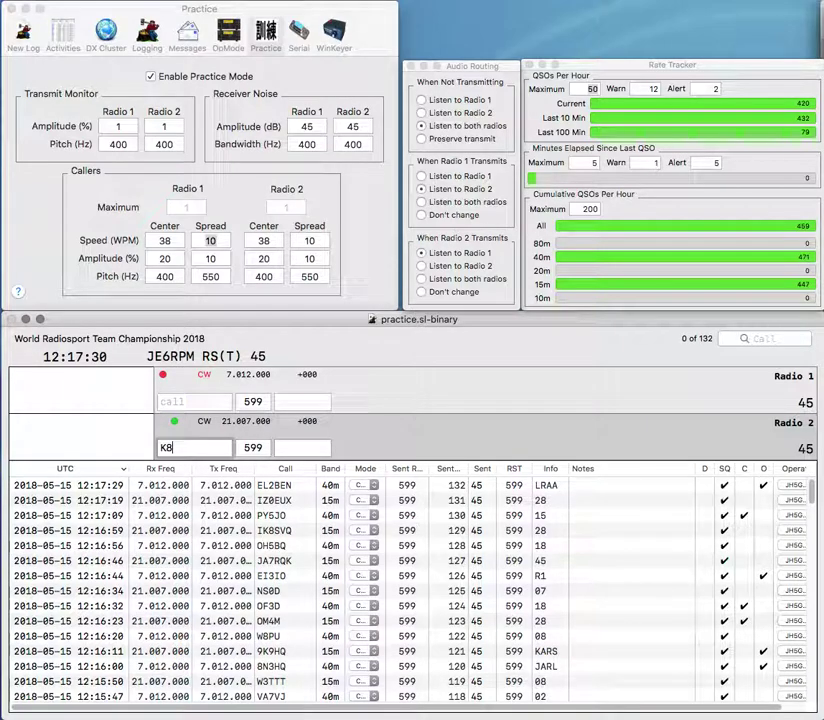
text(BCZYB8TK)
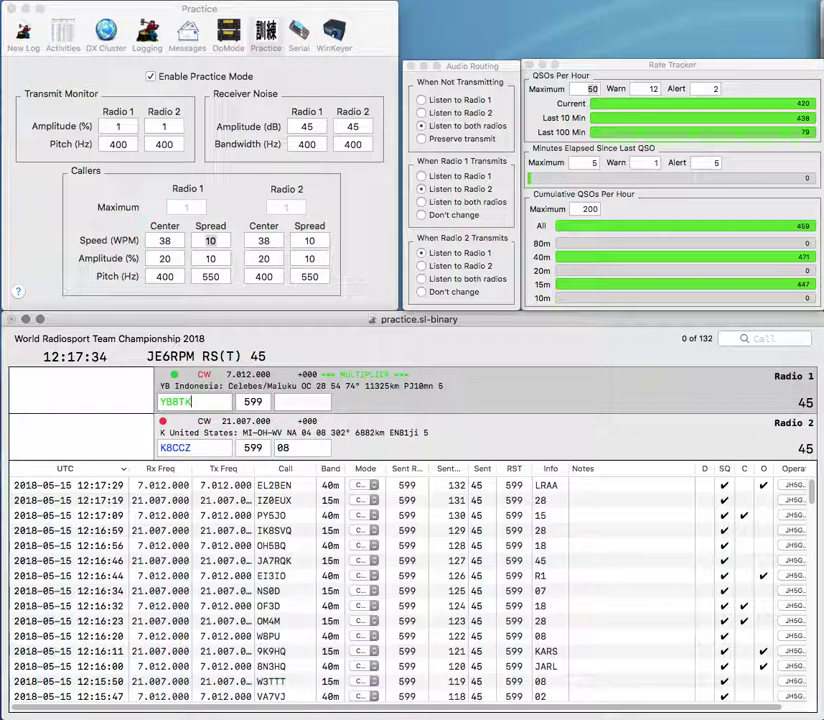
key(Return)
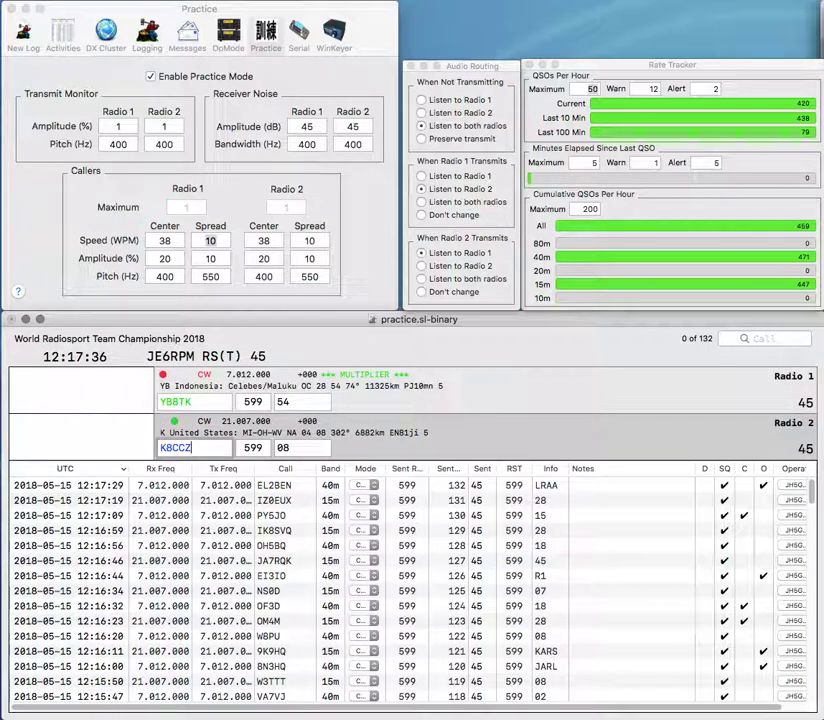
key(Up)
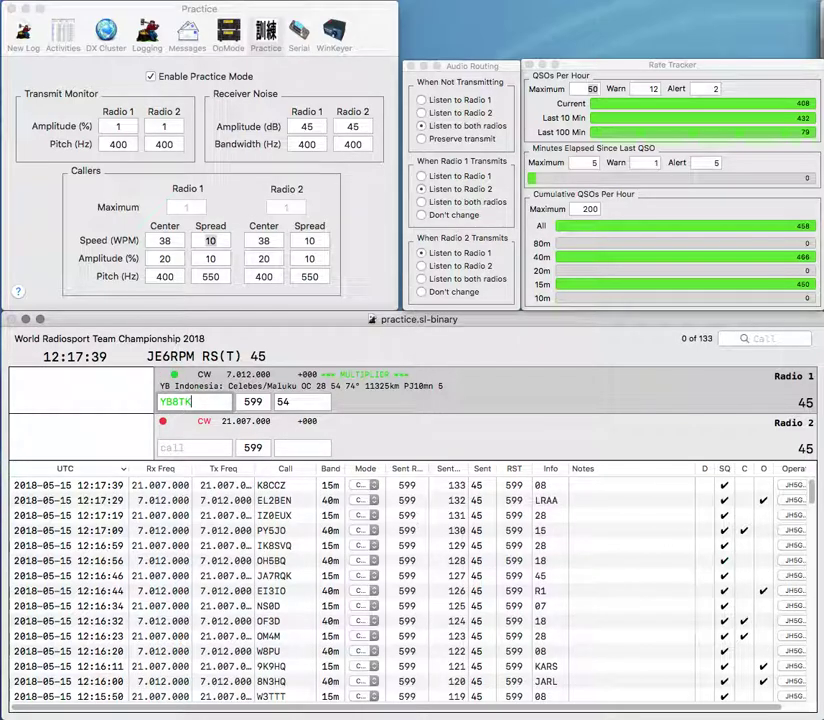
key(Return)
Work KP3CR on Radio 2 and log it with exchange 11, entering the partial call KJL on Radio 1.
text(K)
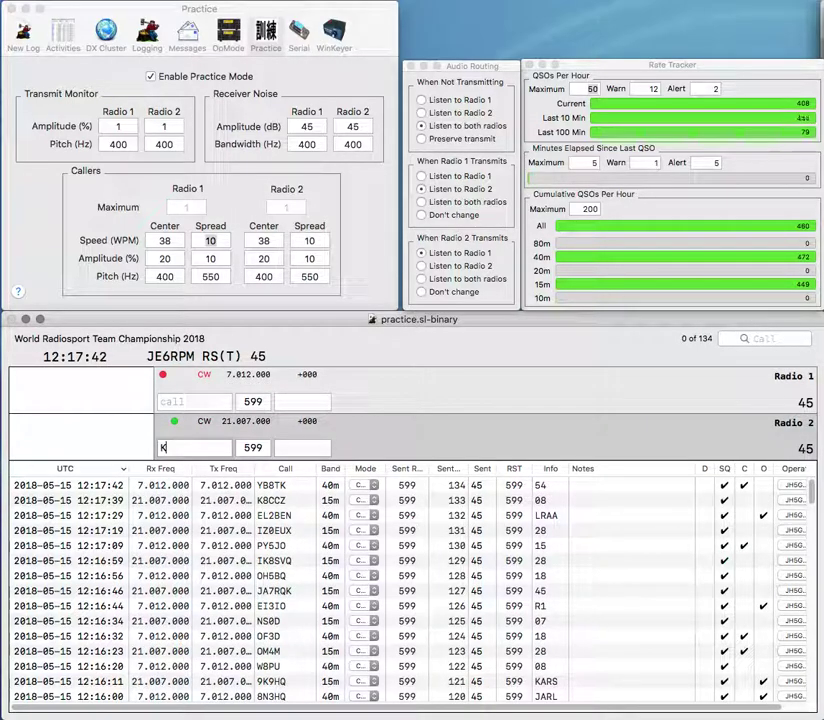
text(P3CR)
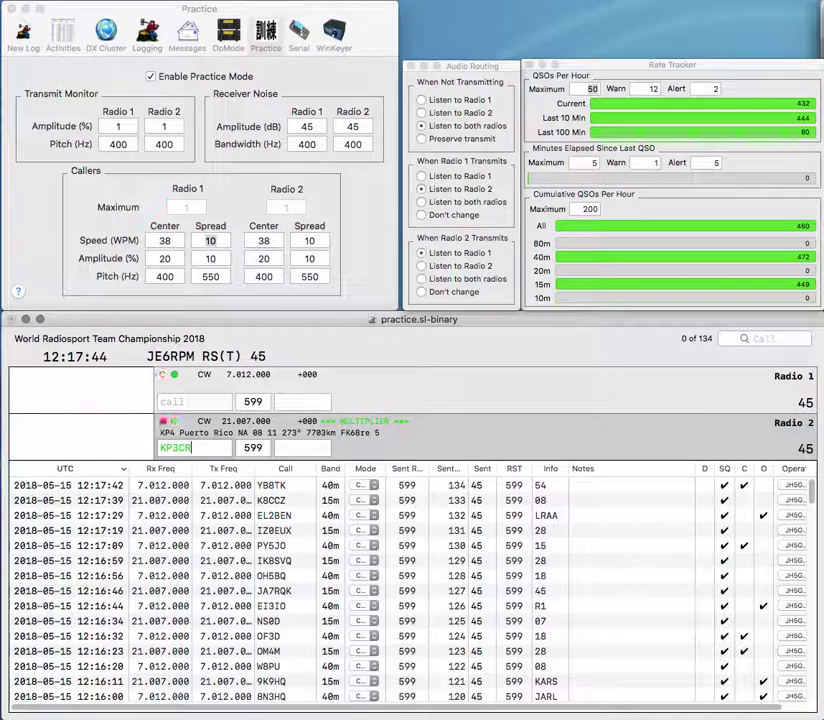
key(Return)
text(JL)
key(Left)
key(Left)
text(K)
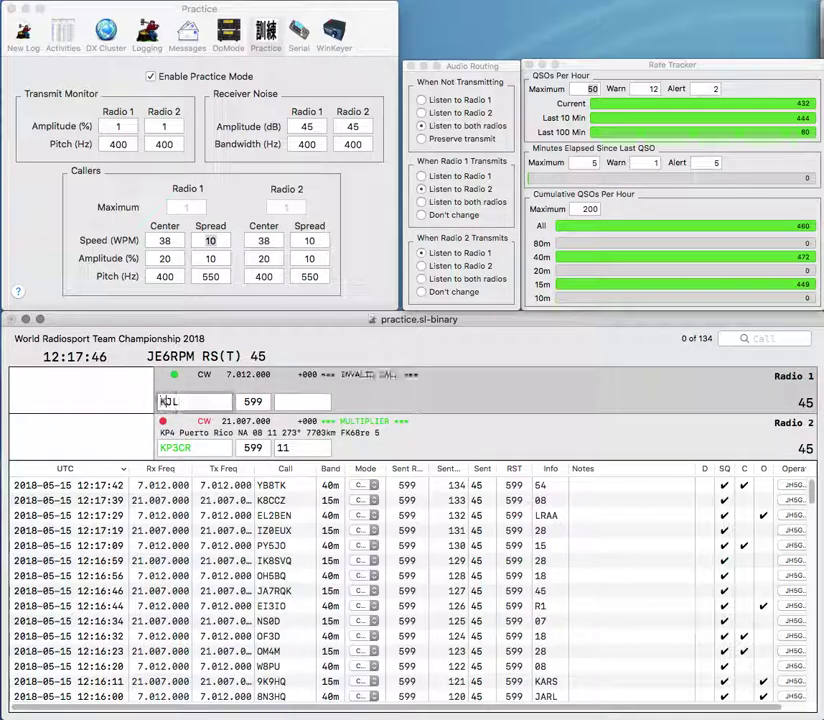
key(Return)
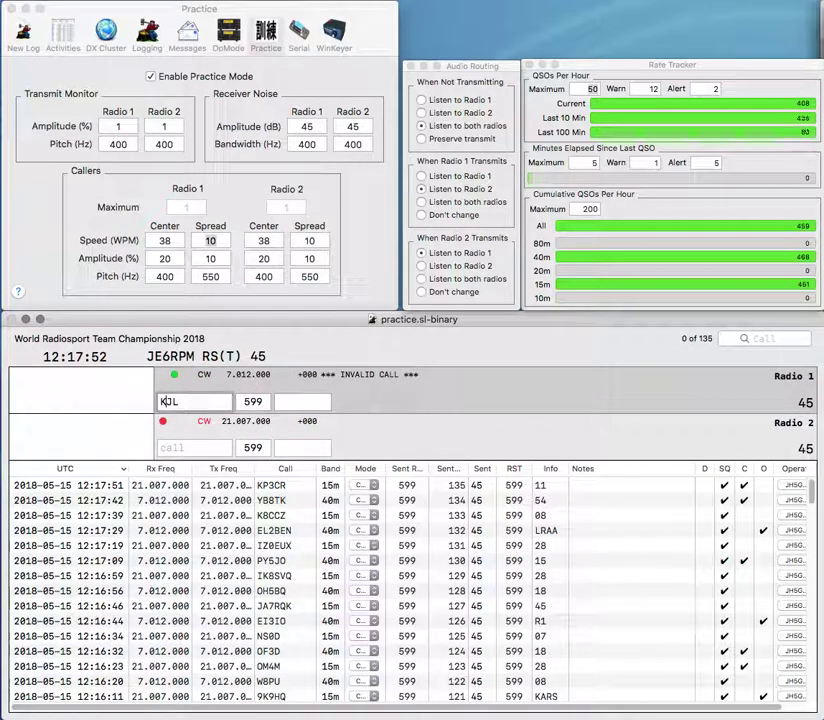
Complete the Radio 1 call as K6JL and log the contact with exchange 06.
text(6)
key(space)
text(06)
key(Return)
Enter the caller OE0HQ on Radio 2 with exchange OVSV.
text(OE0HQ)
key(space)
text(OEVSV)
key(Return)
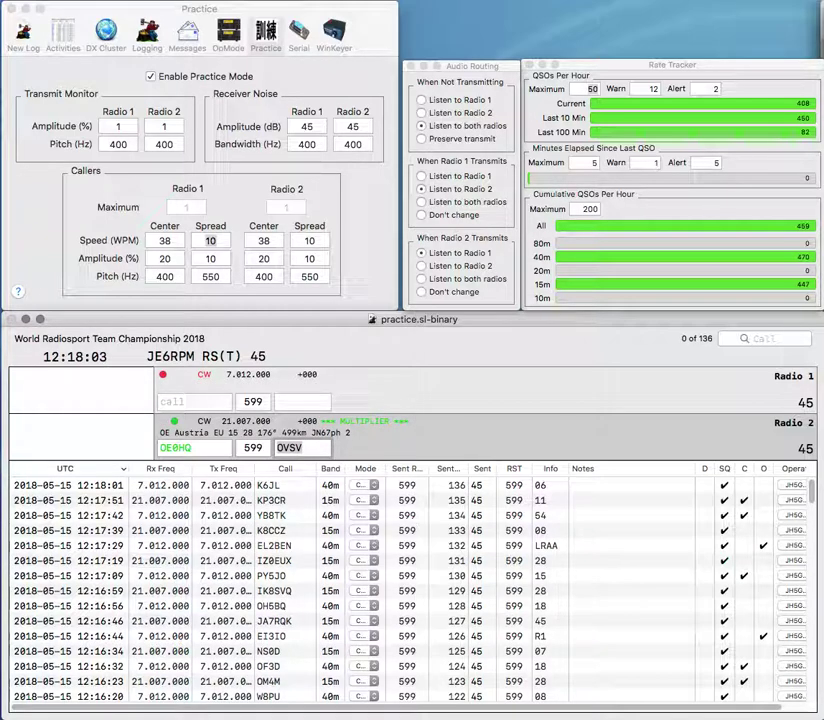
Work W7DK on Radio 1 and log it with exchange 06, entering the partial call IKY on Radio 2.
text(W7)
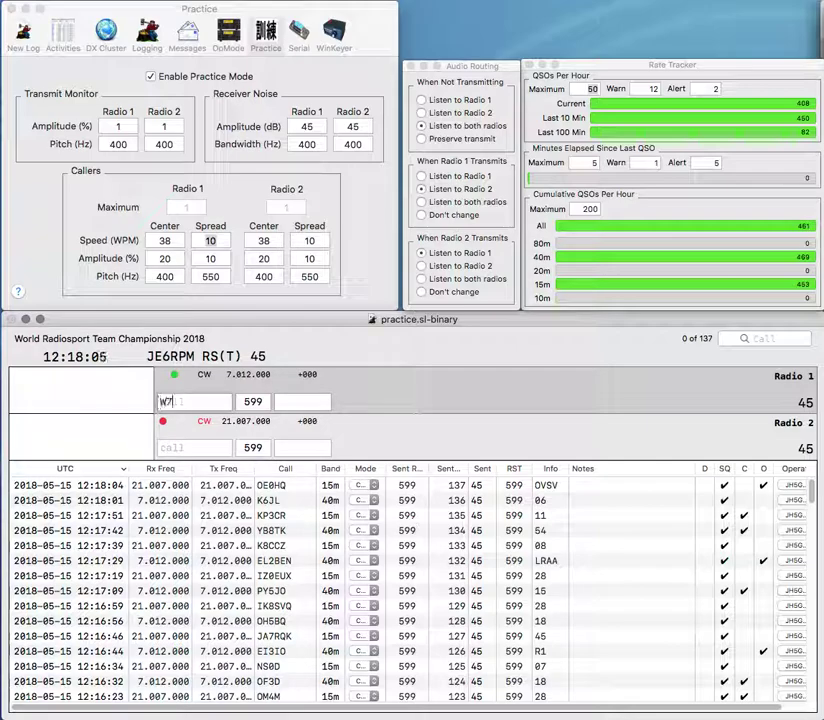
text(DK)
key(Return)
text(SI)
key(BackSpace)
text(IK)
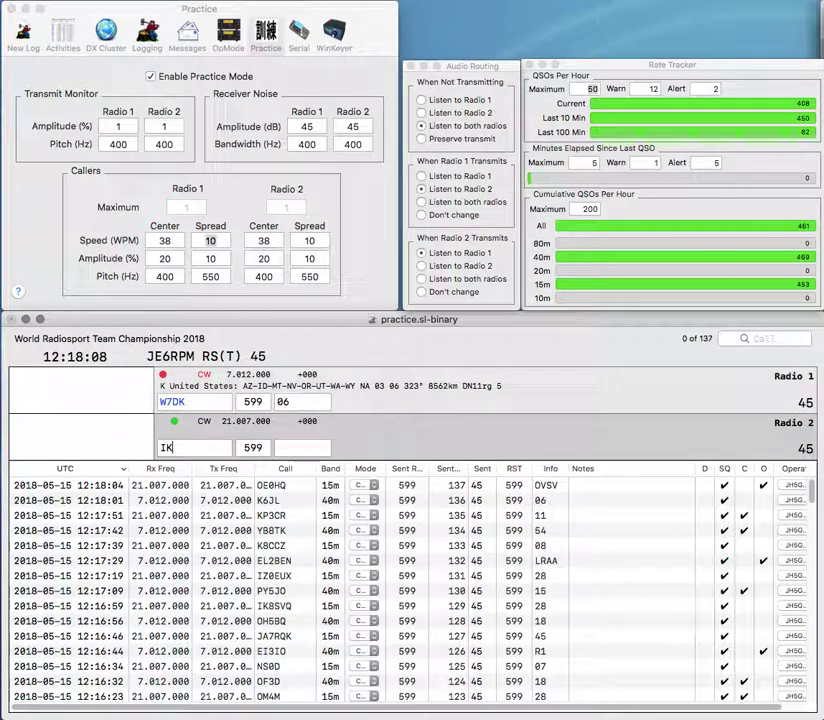
text(Y)
key(Return)
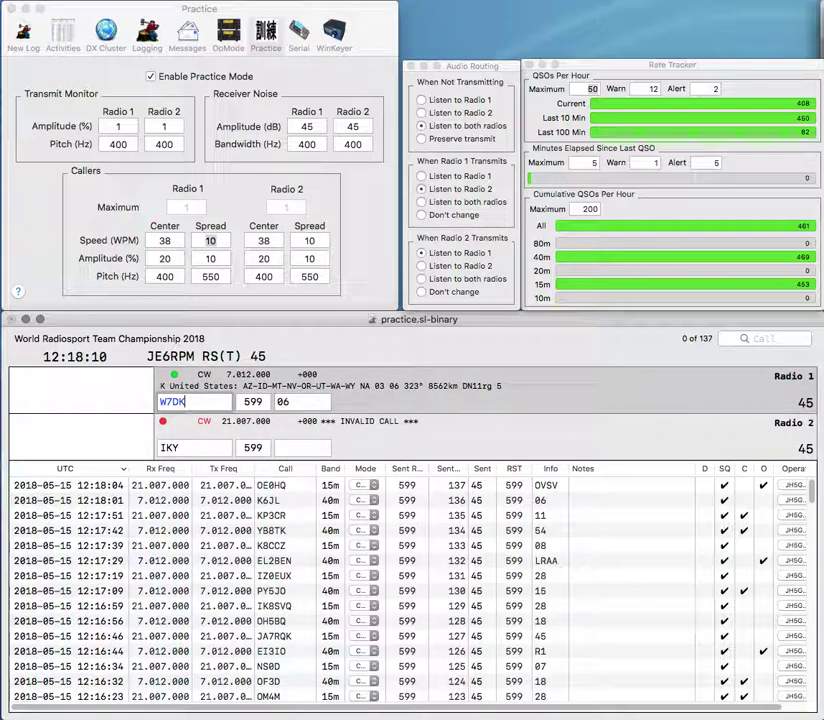
click(161, 448)
key(Return)
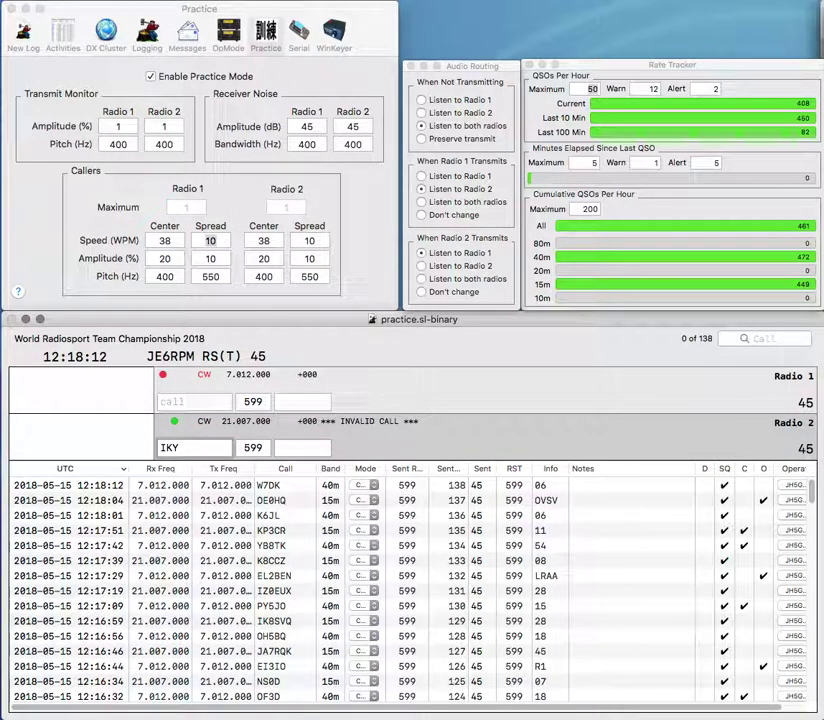
Complete the Radio 2 call as IK0OKY and work N7AGF on Radio 1, logging them with exchanges 28 and 06.
text(0OK)
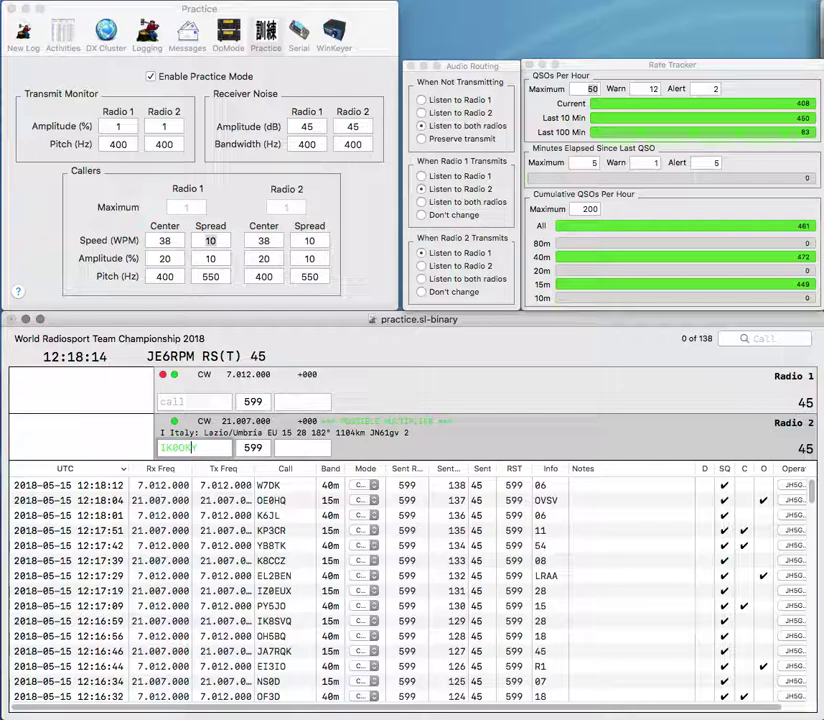
key(Return)
text(N7AGF)
key(Return)
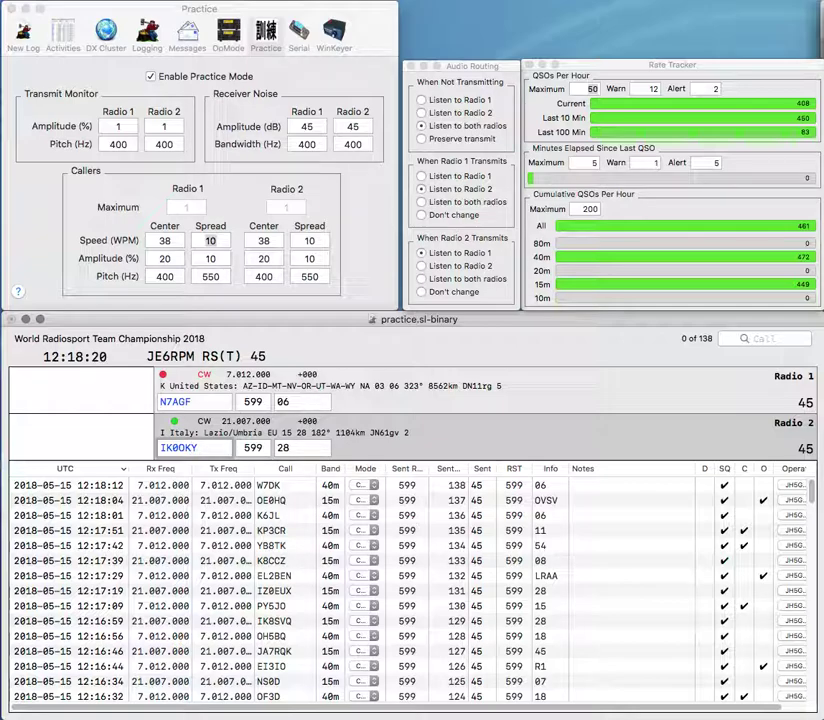
key(Return)
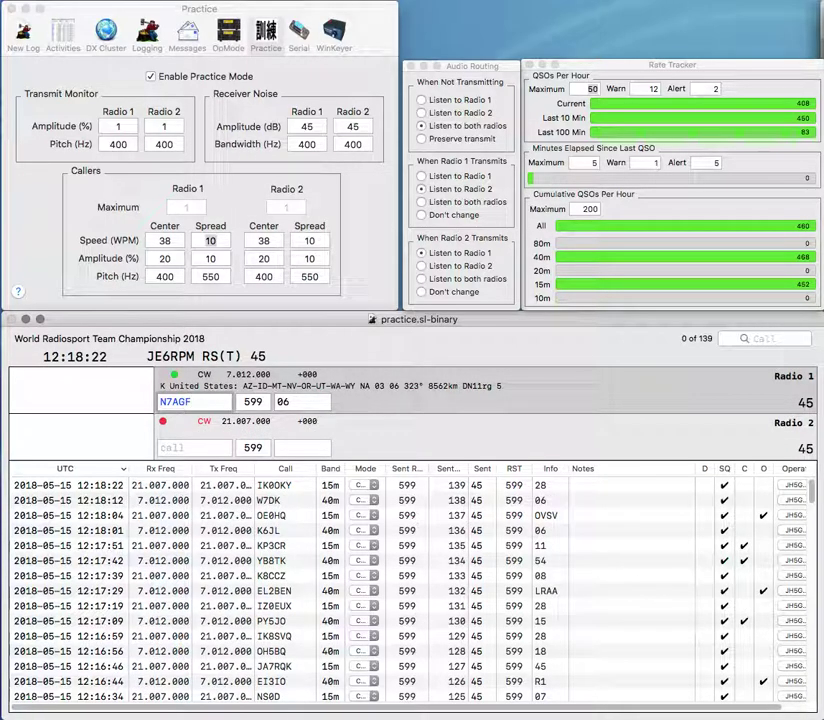
key(Return)
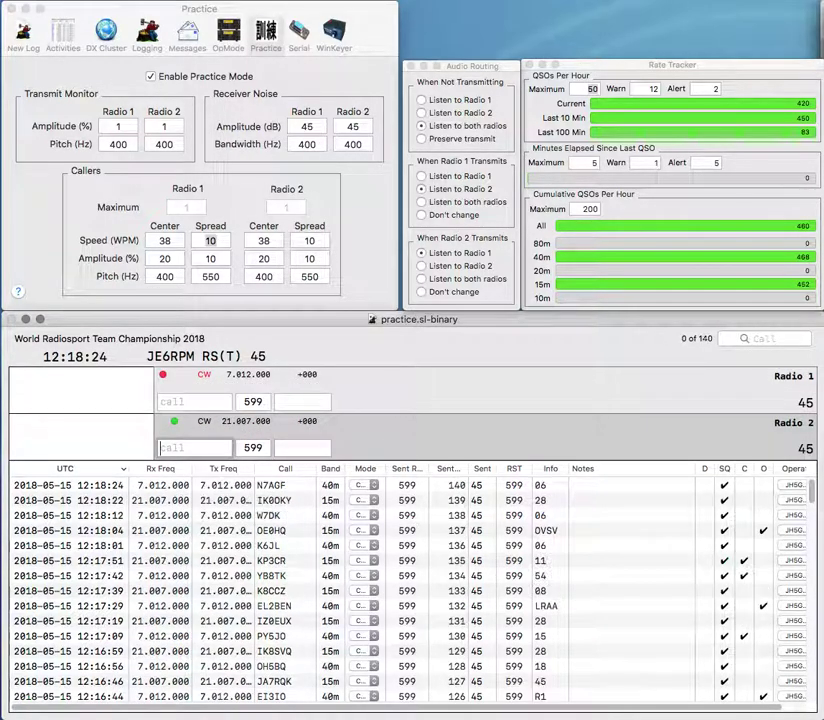
Work E2HQ on Radio 2 and log it with exchange RAST, entering the partial call KJ4 on Radio 1.
text(E2HQ)
key(Return)
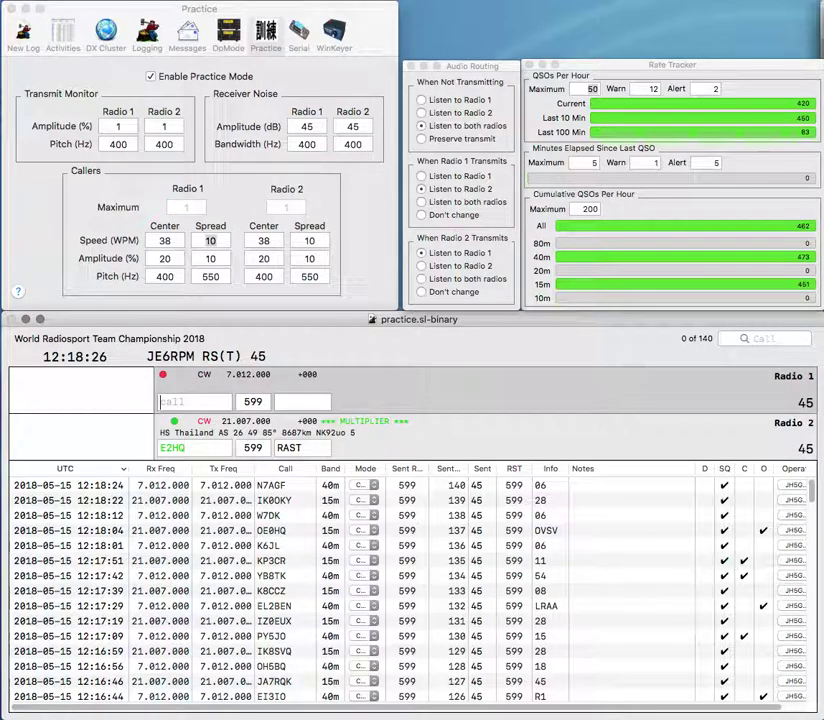
text(KJ4)
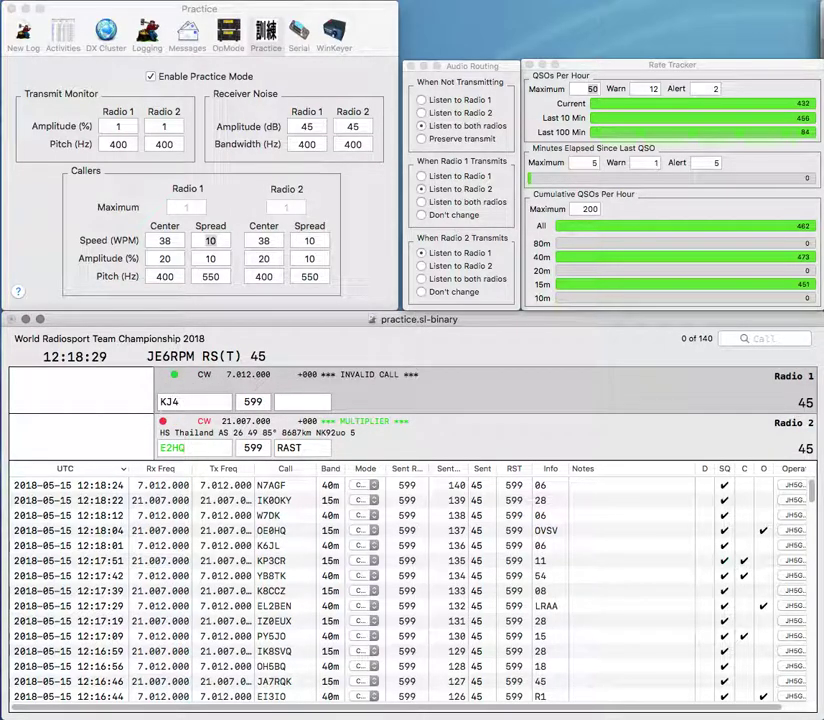
key(Return)
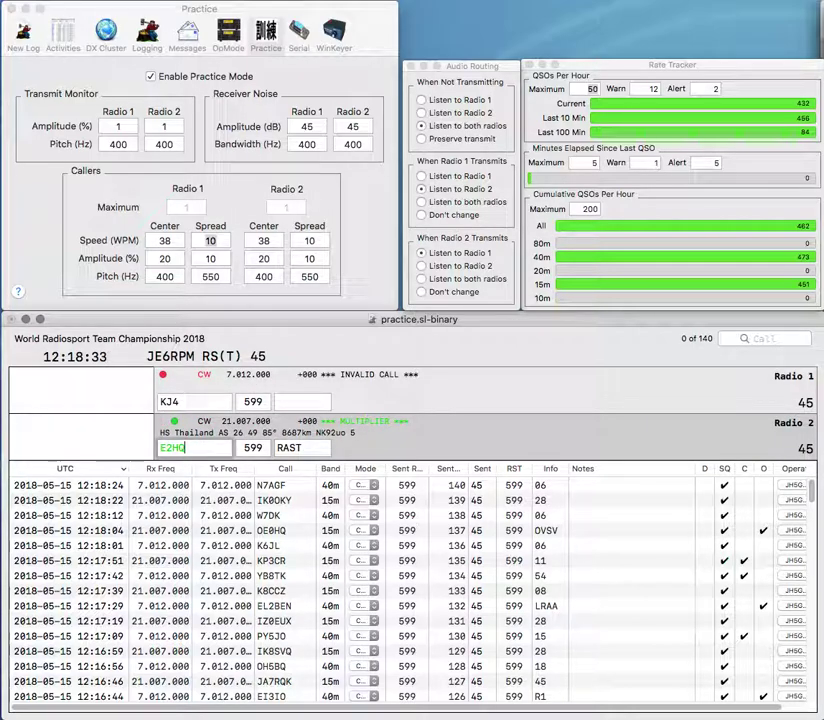
key(Return)
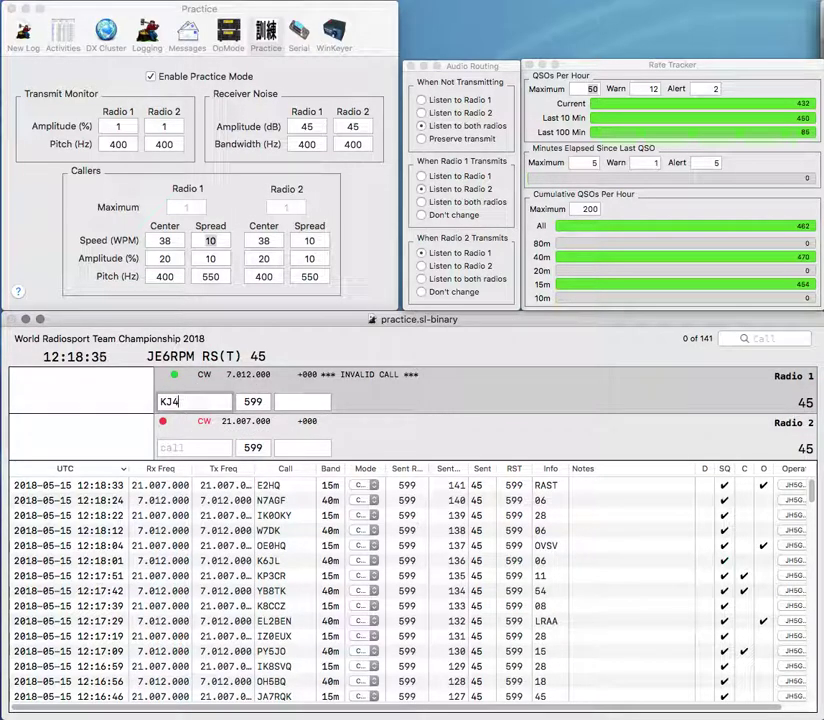
text(JSQ)
key(Return)
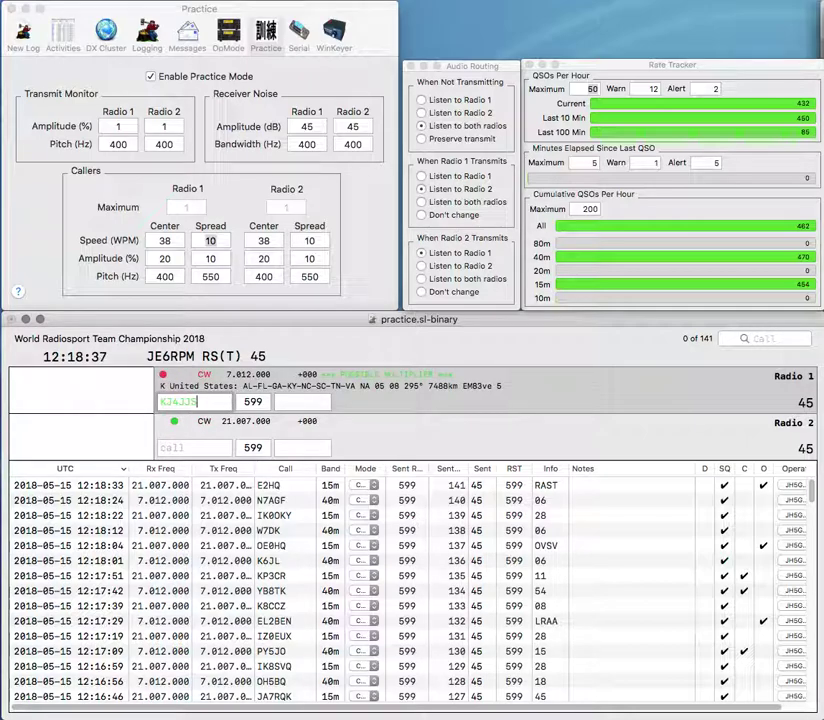
text(08)
text(2)
key(Left)
text(L)
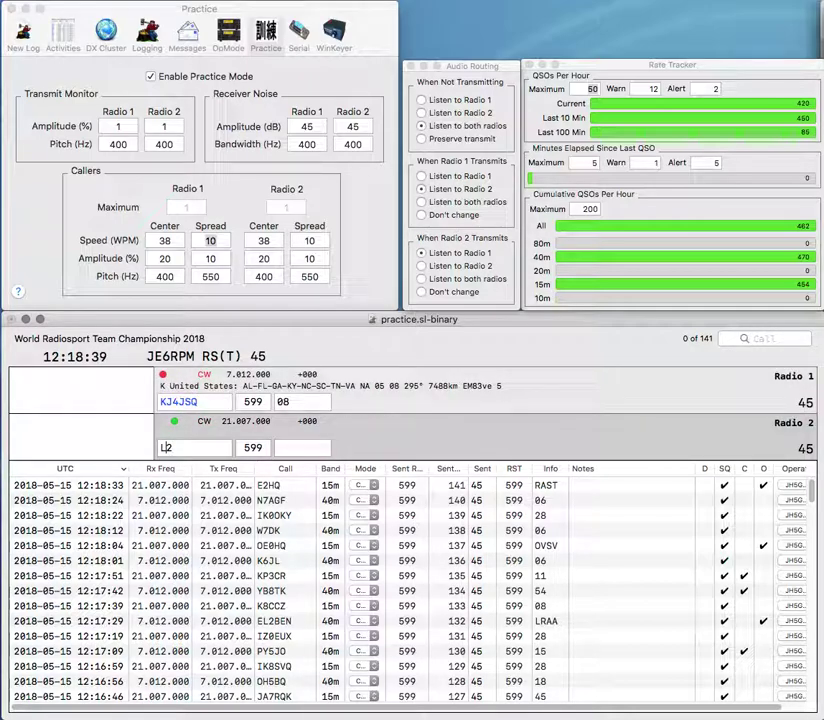
key(BackSpace)
text(RN2)
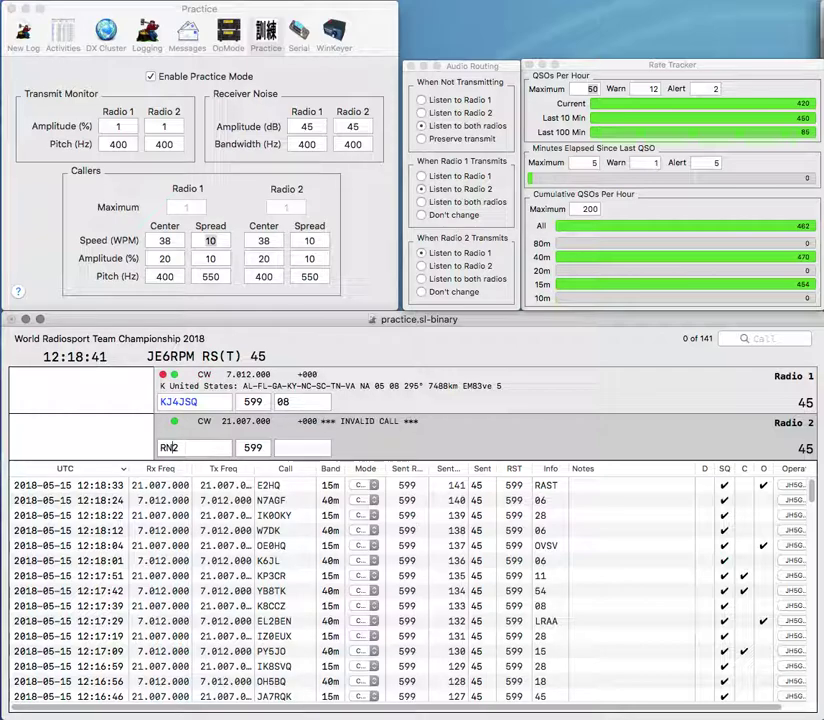
text(HQ)
key(Return)
text(SRR)
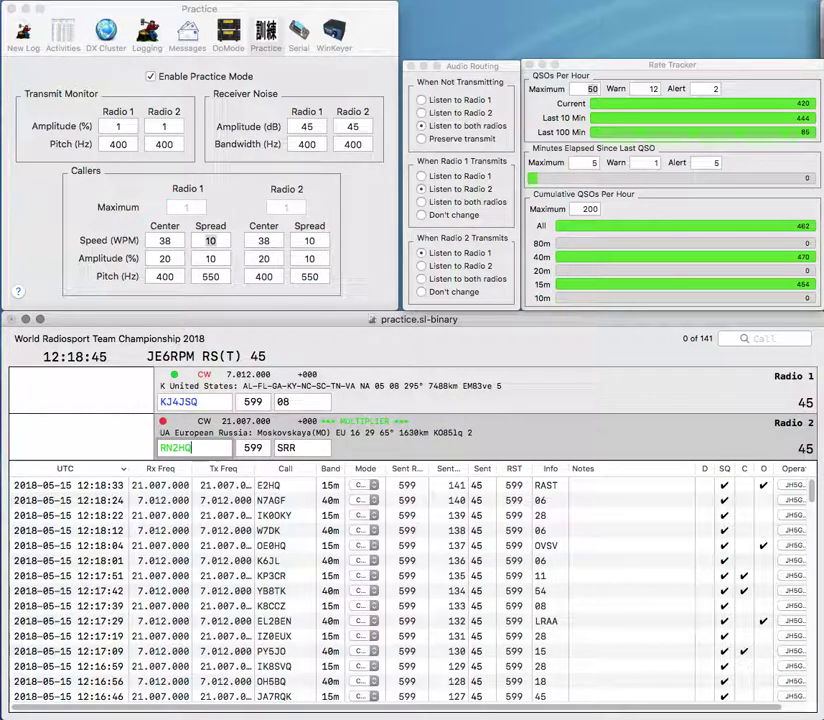
key(Return)
Correct the Radio 2 entry to LN2HQ with exchange NRRL and log it, entering the partial call EC7 on Radio 1.
key(Delete)
text(L)
key(Return)
text(EC7)
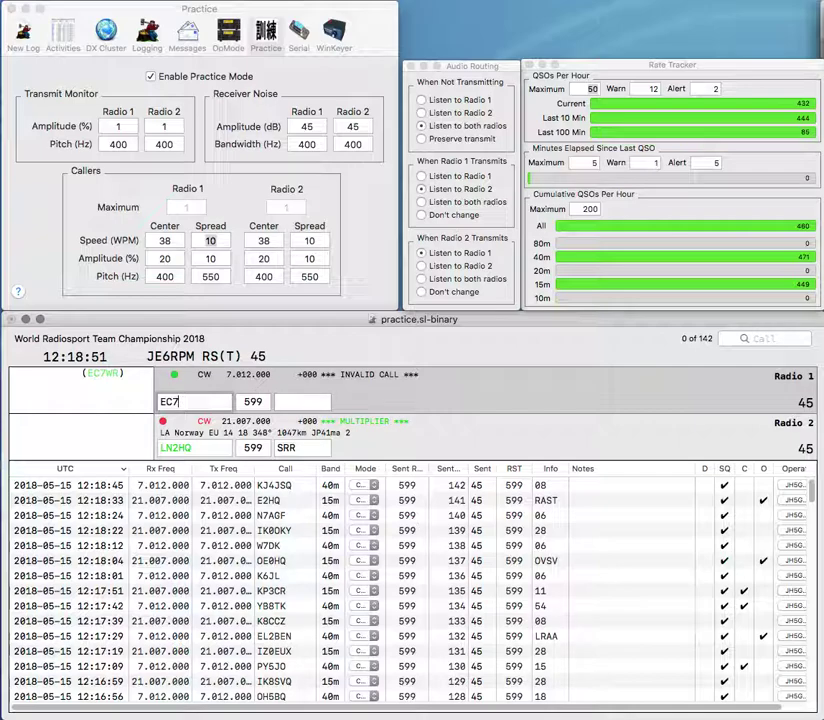
key(Return)
key(BackSpace)
text(NRRL)
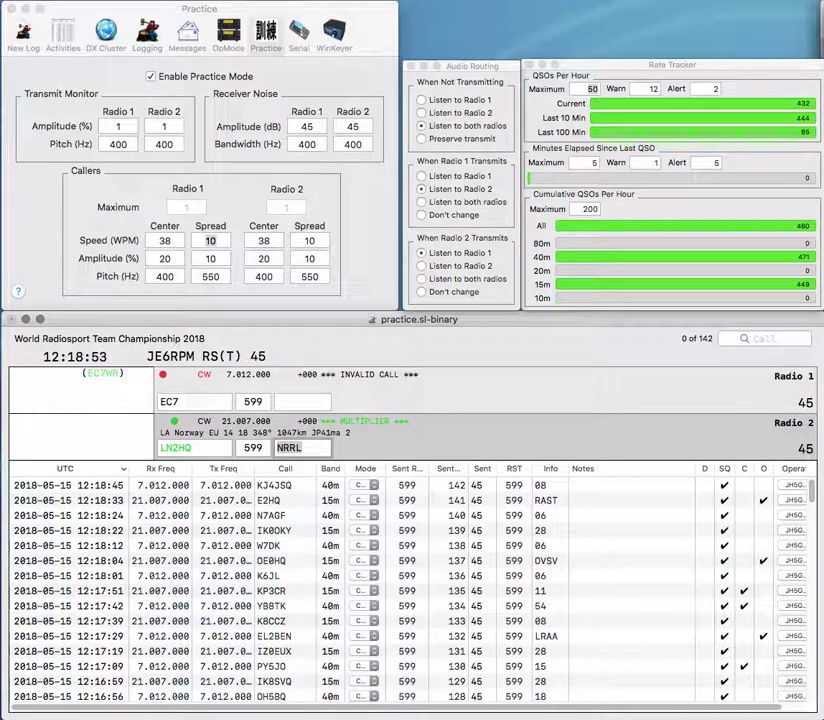
key(Return)
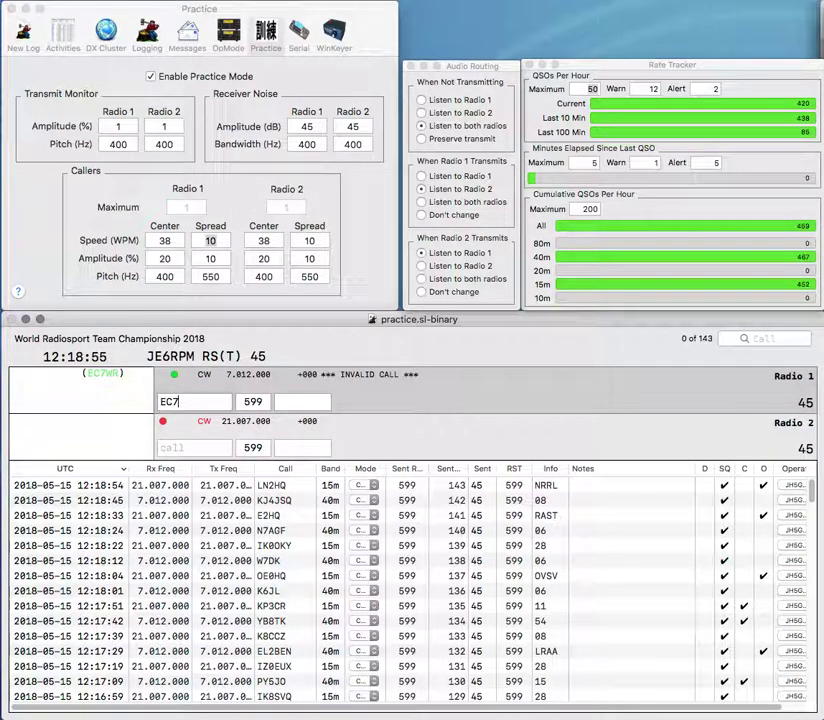
text(DWP)
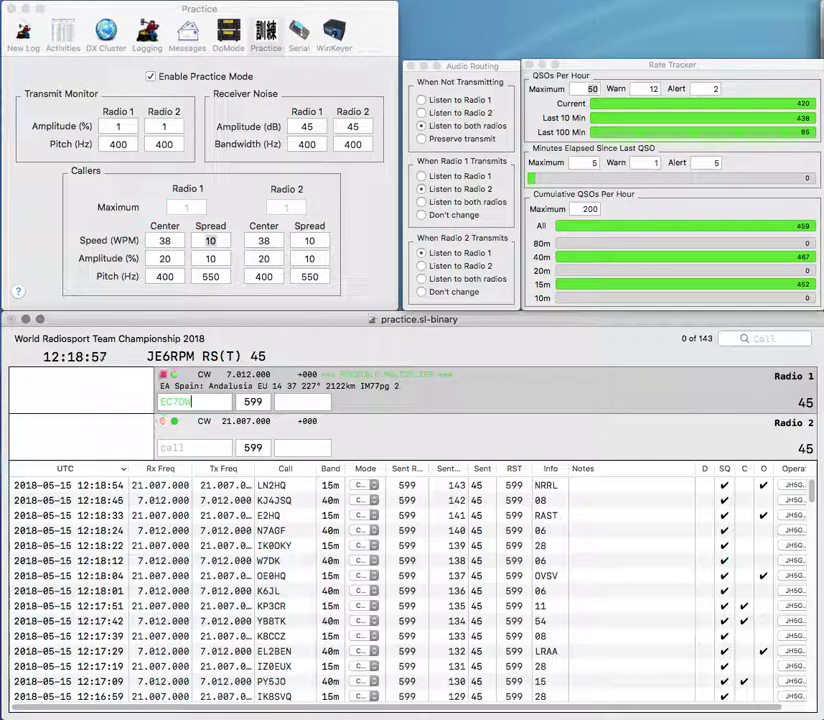
key(Return)
text(KI7FF3)
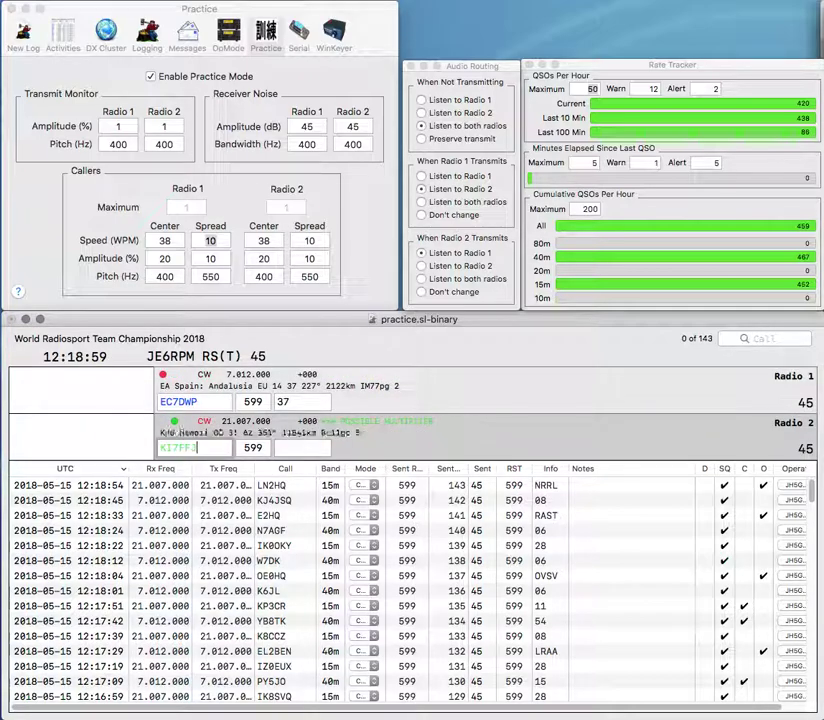
key(Return)
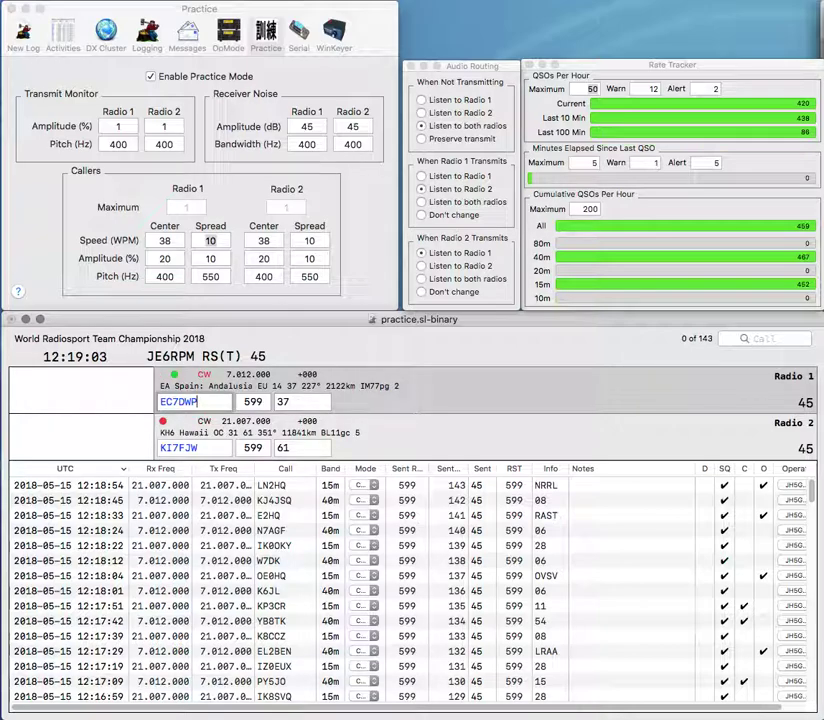
key(Return)
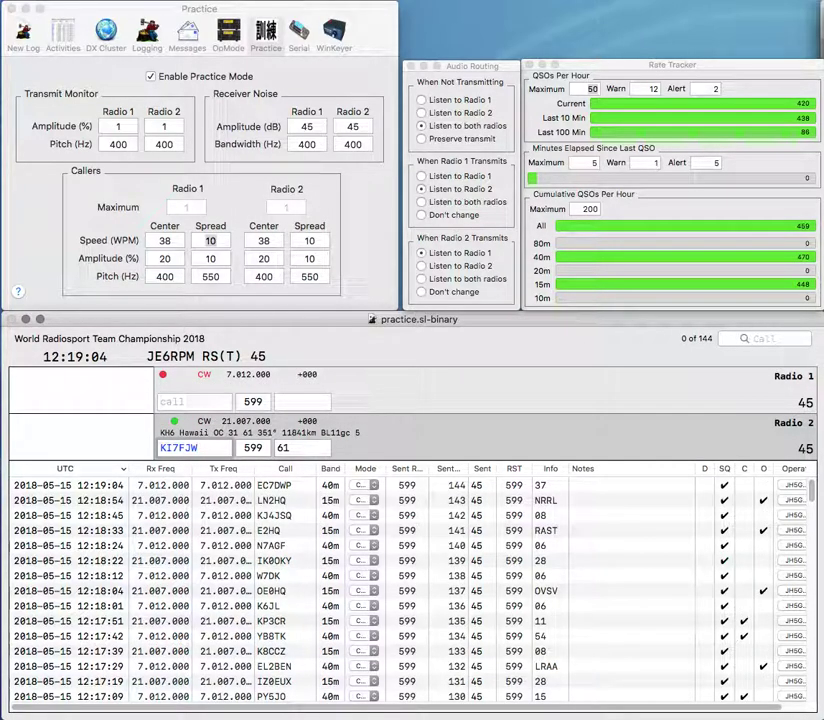
key(Return)
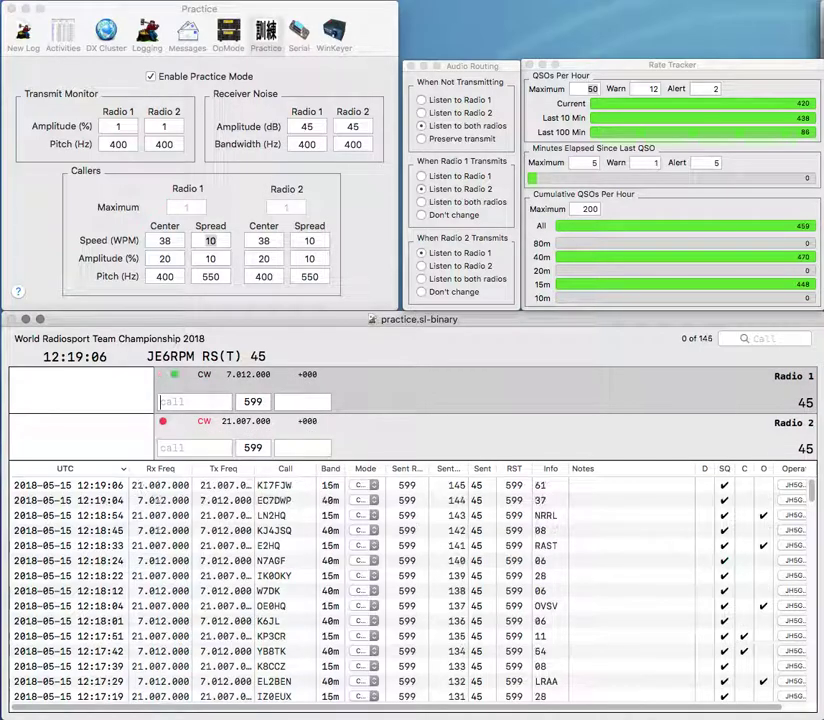
text(K6EET)
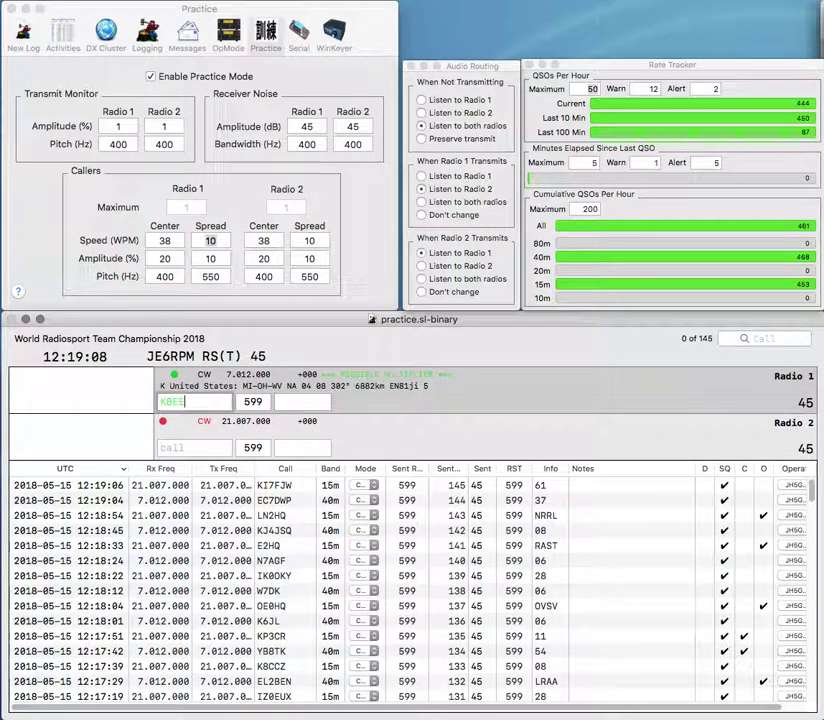
key(Return)
text(OF7MN)
key(Return)
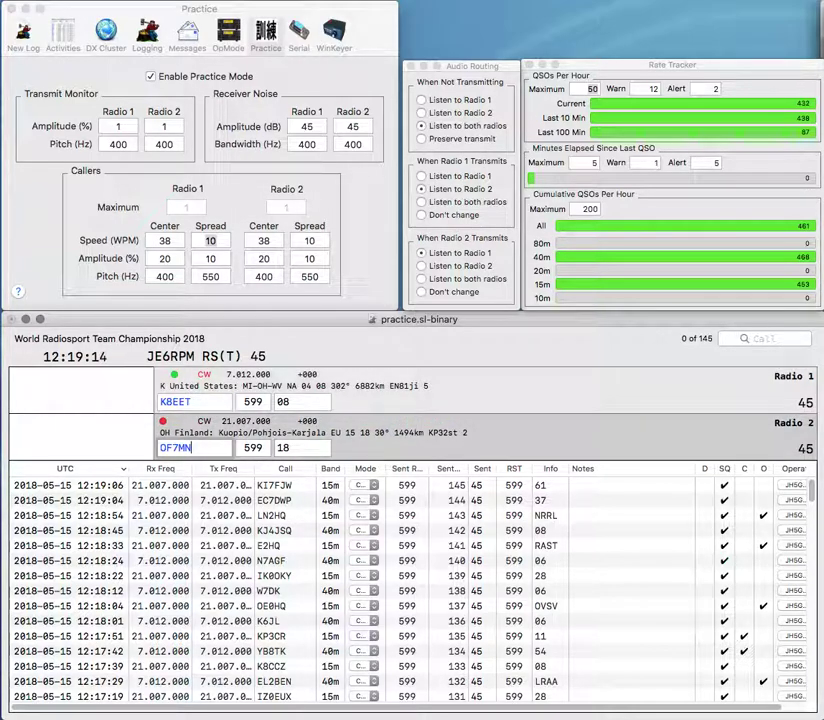
key(Return)
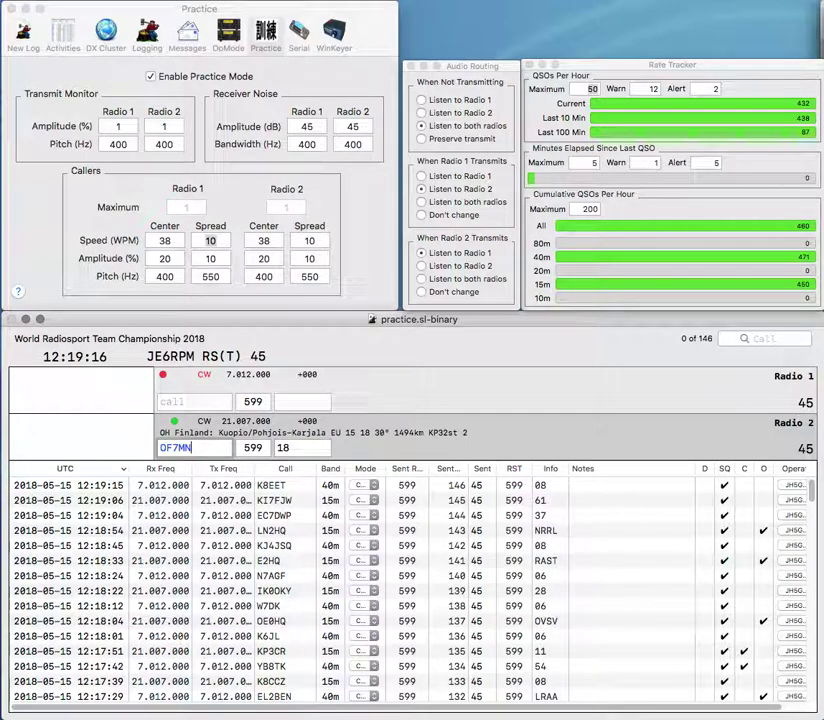
key(Return)
Work W1DQD on Radio 1 and KN4JX on Radio 2, logging both with exchange 08.
text(W1DG)
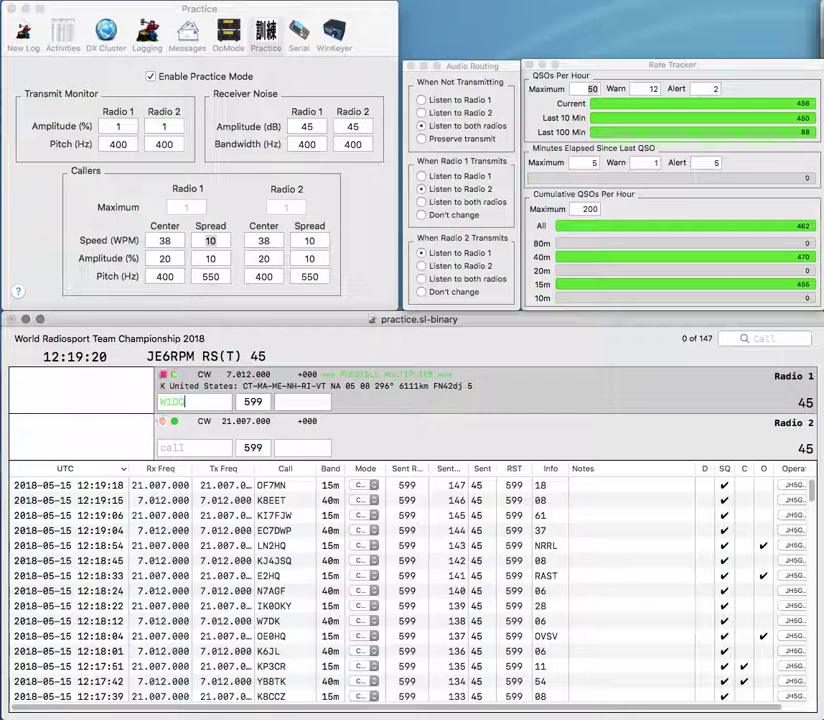
text(D)
key(Return)
text(KN4JJ)
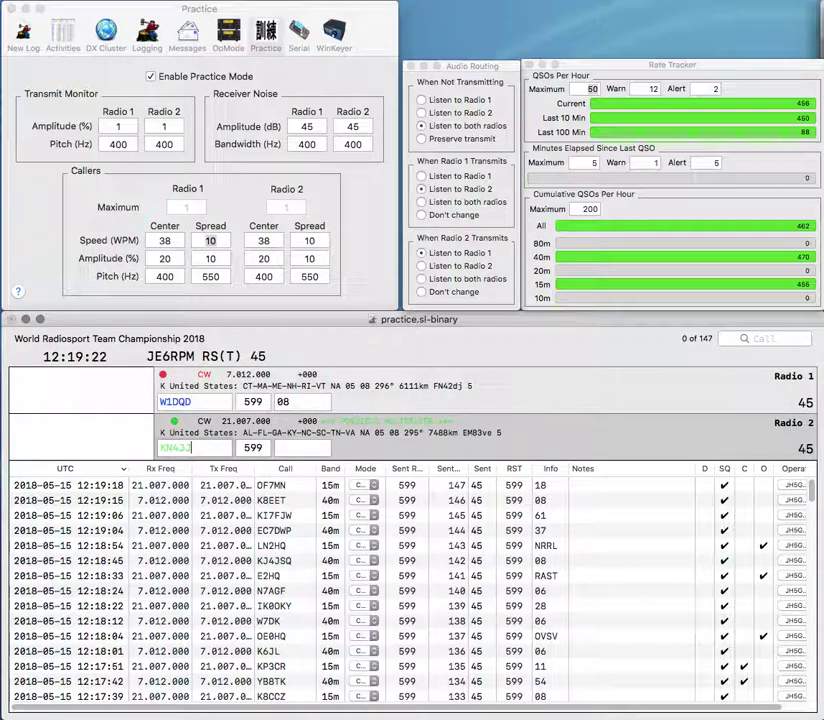
text(X)
key(Return)
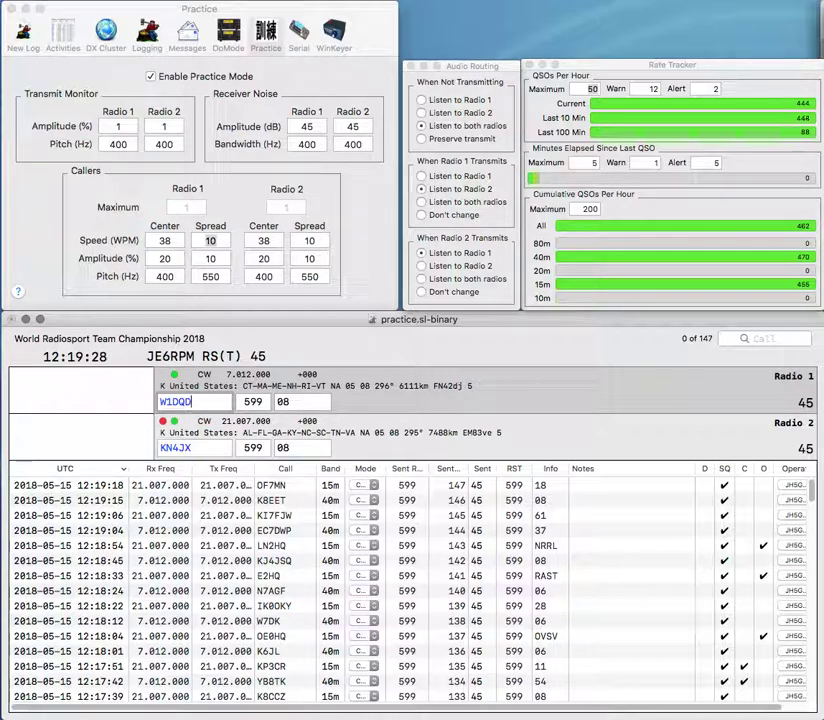
key(Return)
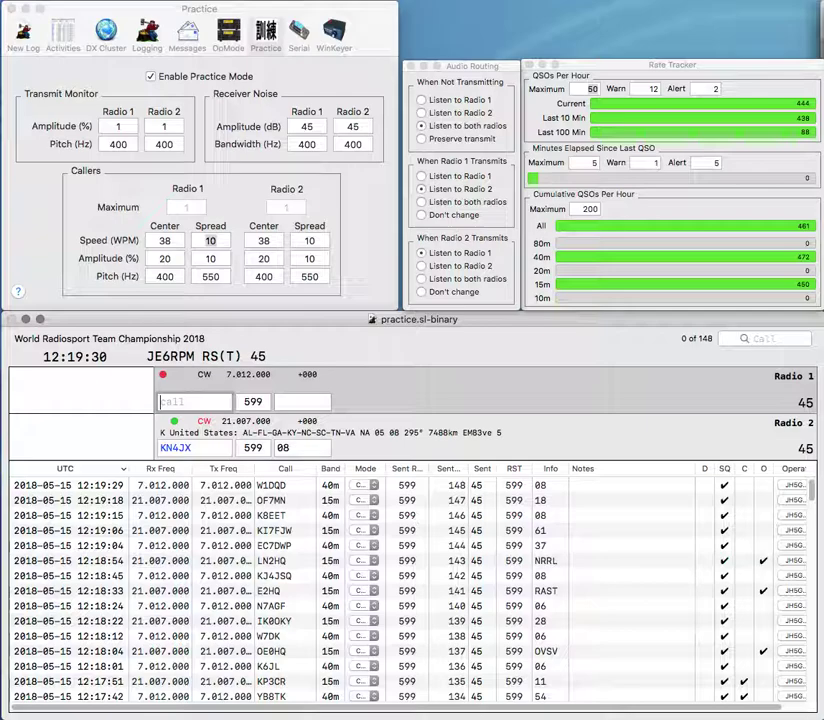
key(Return)
Work E51WL on Radio 1 and WA6MEM on Radio 2, logging them with exchanges 63 and 06.
text(E51WL)
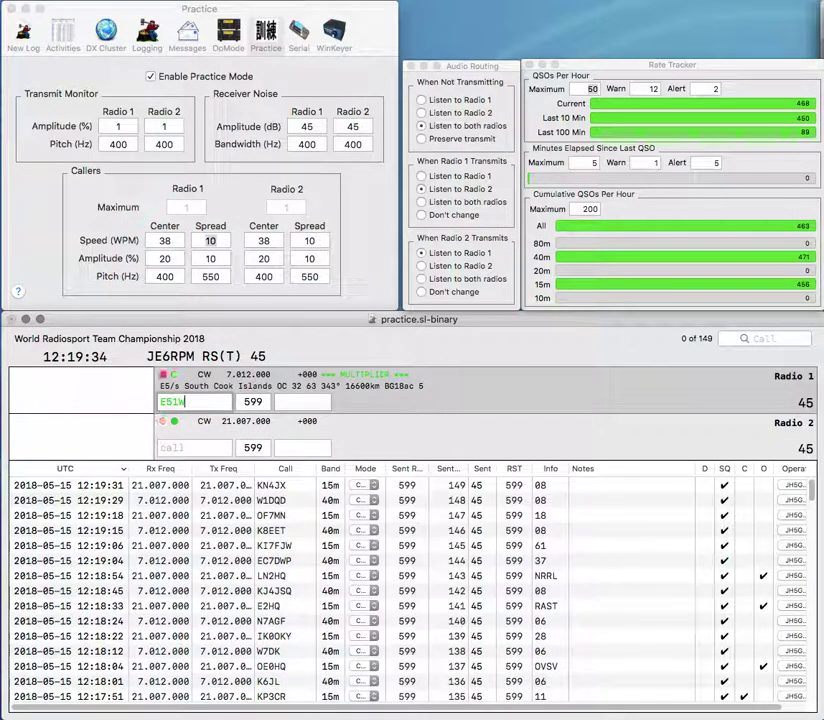
key(Return)
text(WA6MEM)
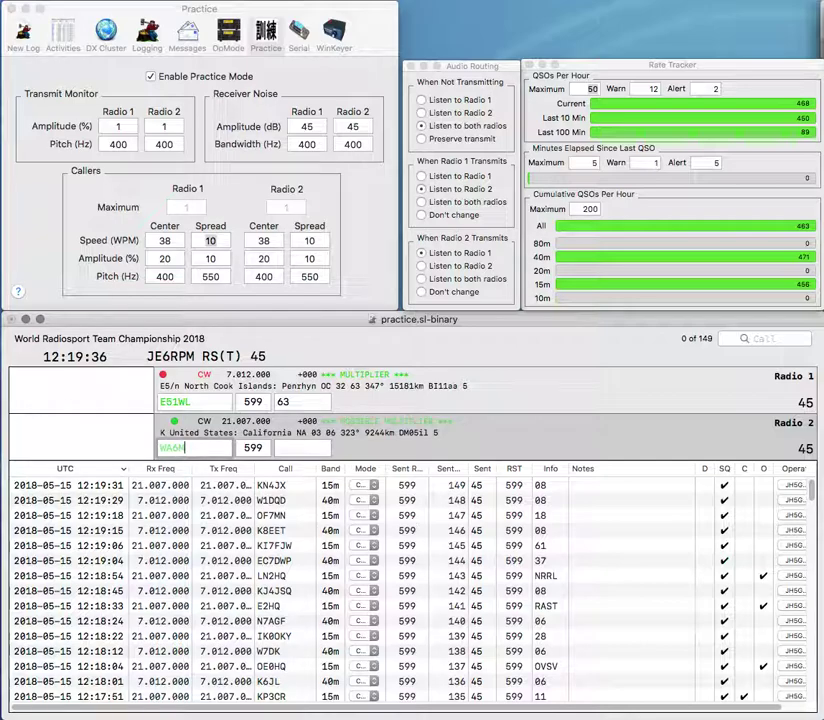
key(Return)
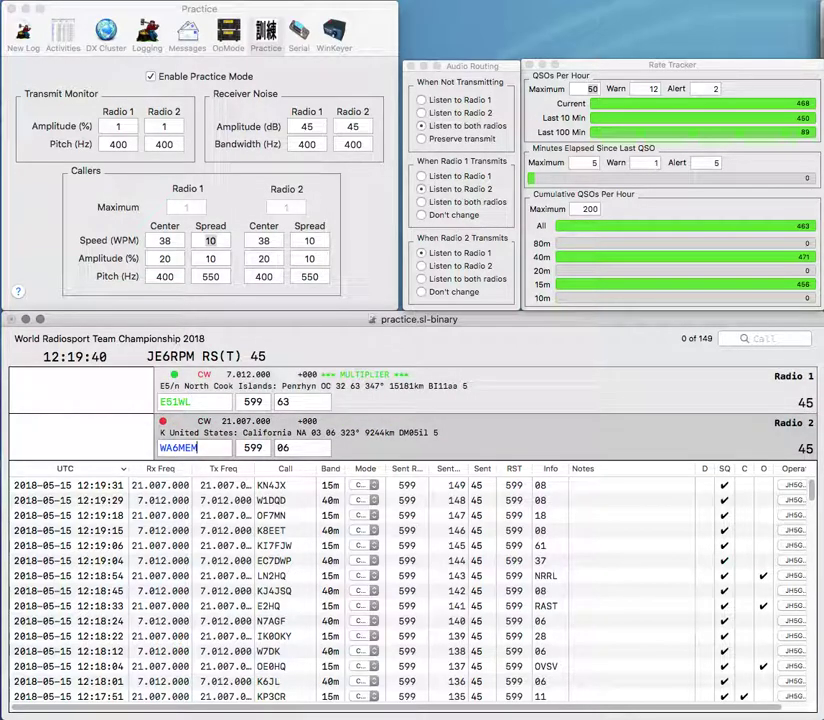
key(Return)
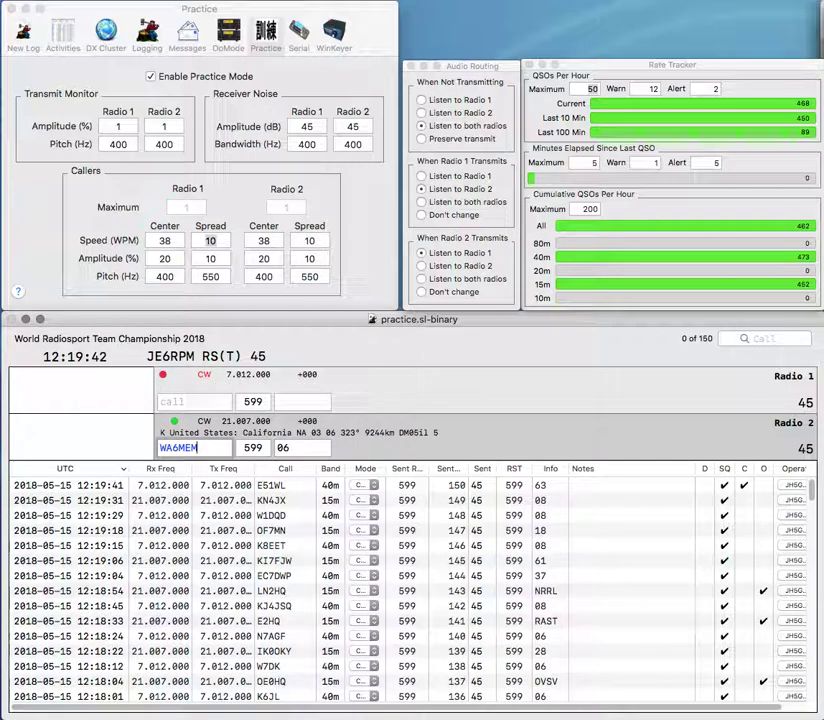
key(Return)
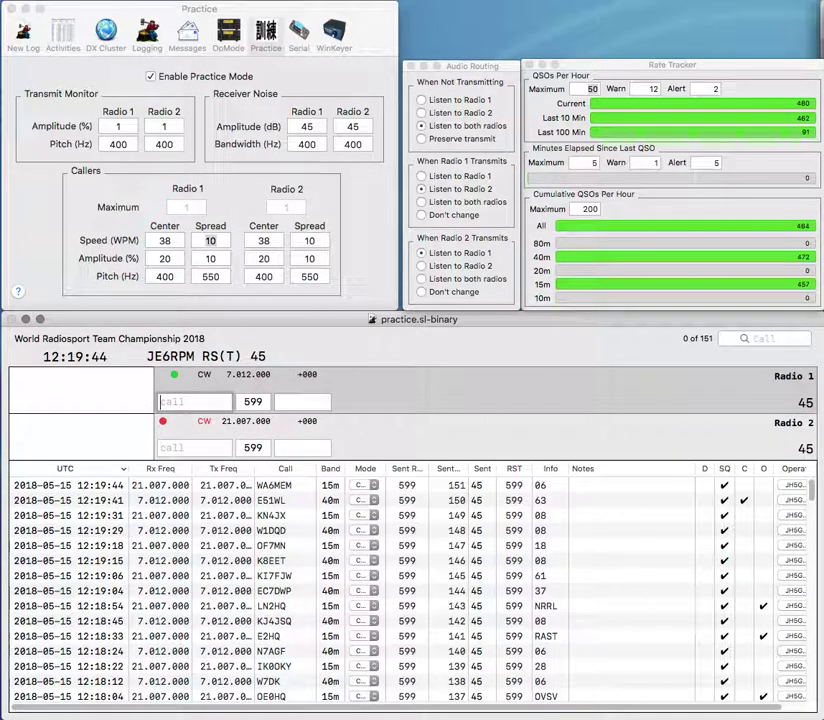
Work OO4T on Radio 1 and WD4GXY on Radio 2, logging them with exchanges 27 and 08.
text(OO4T)
key(Return)
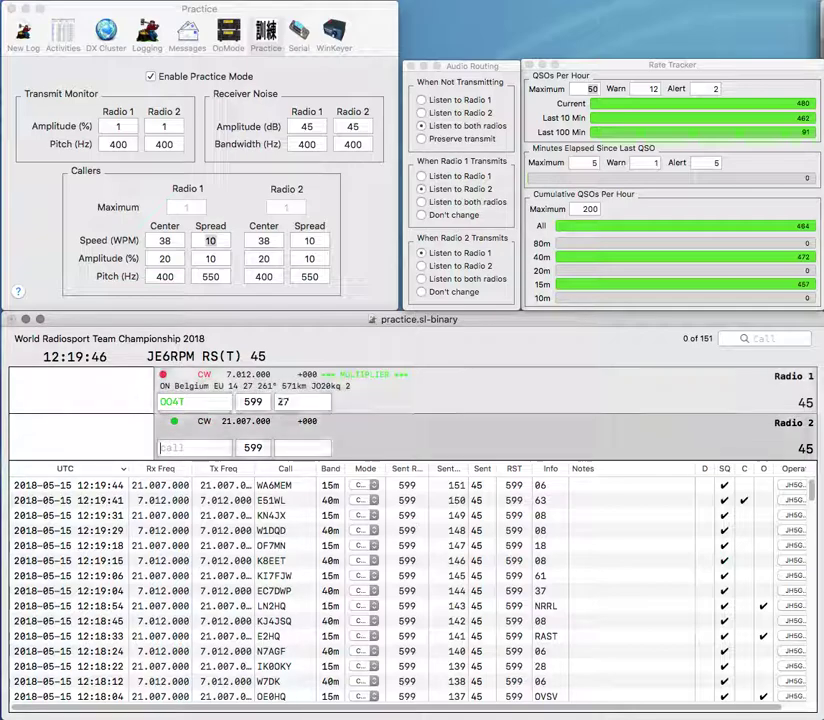
text(WD4GXY)
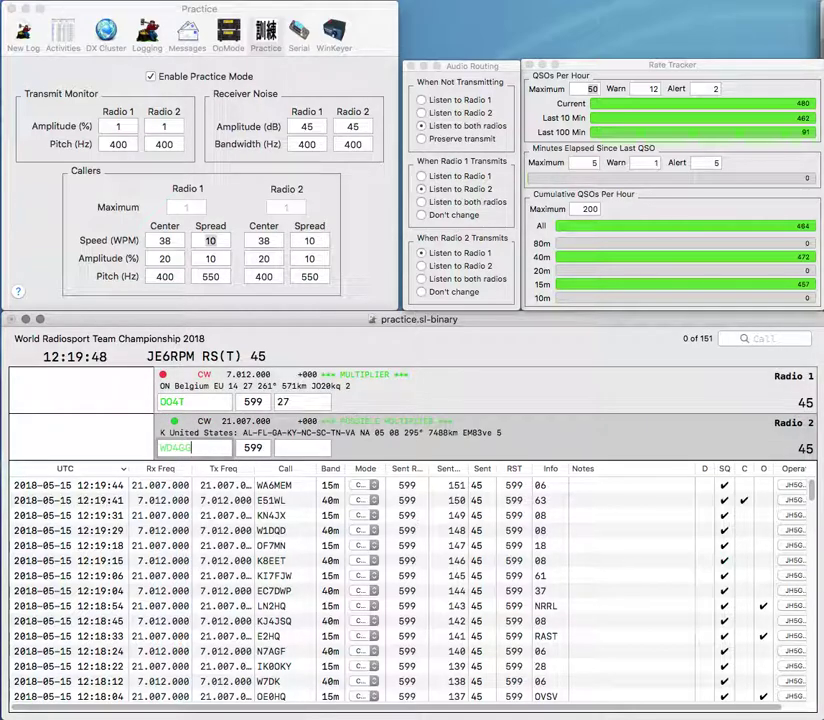
key(Return)
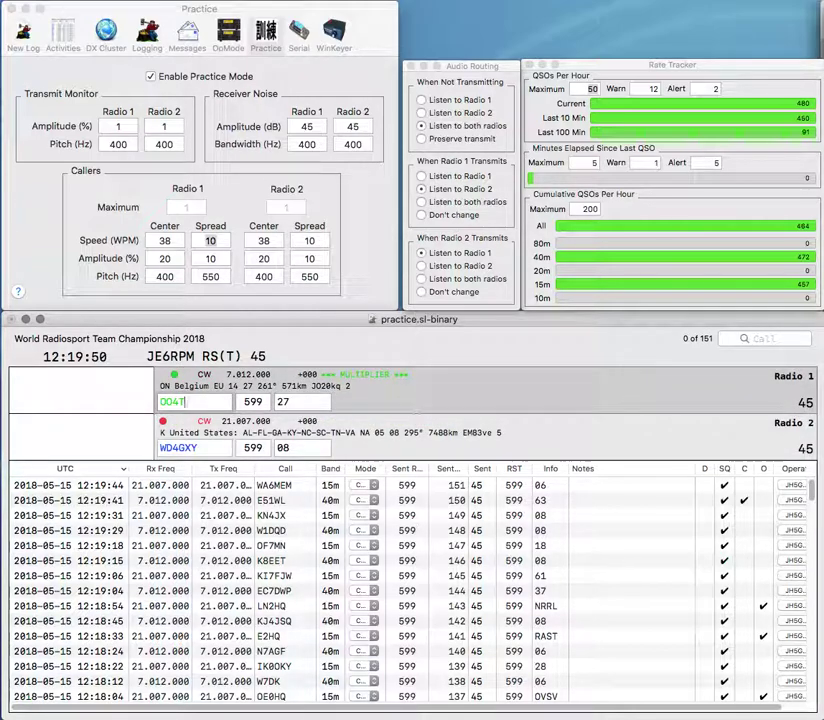
key(Return)
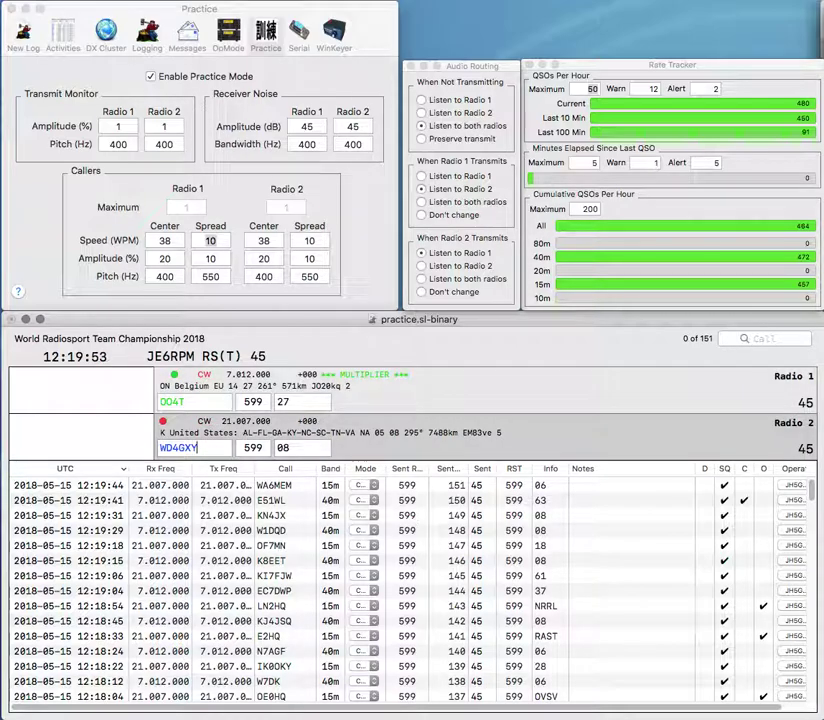
key(Return)
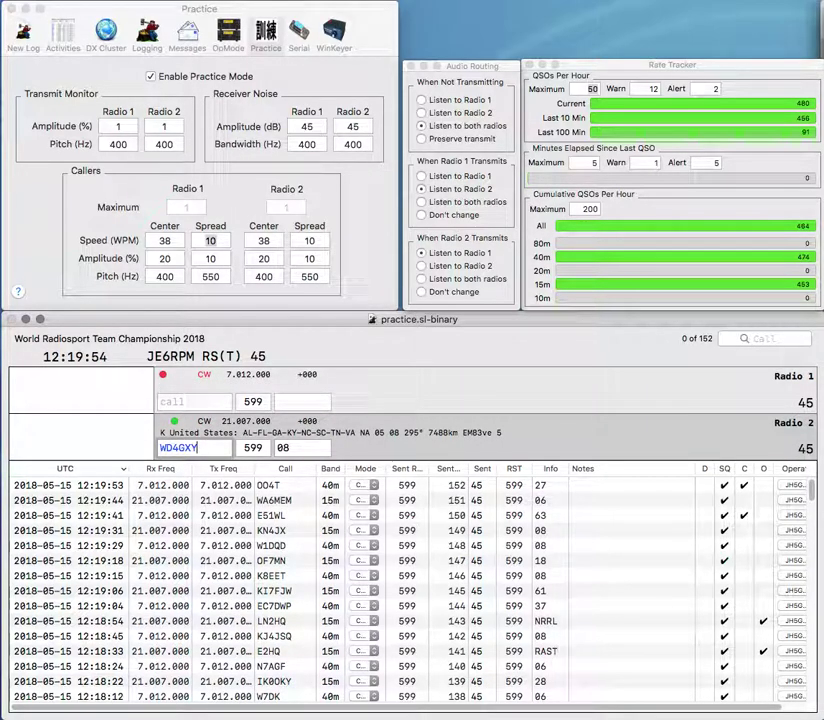
key(Return)
text(HA6VH)
key(Return)
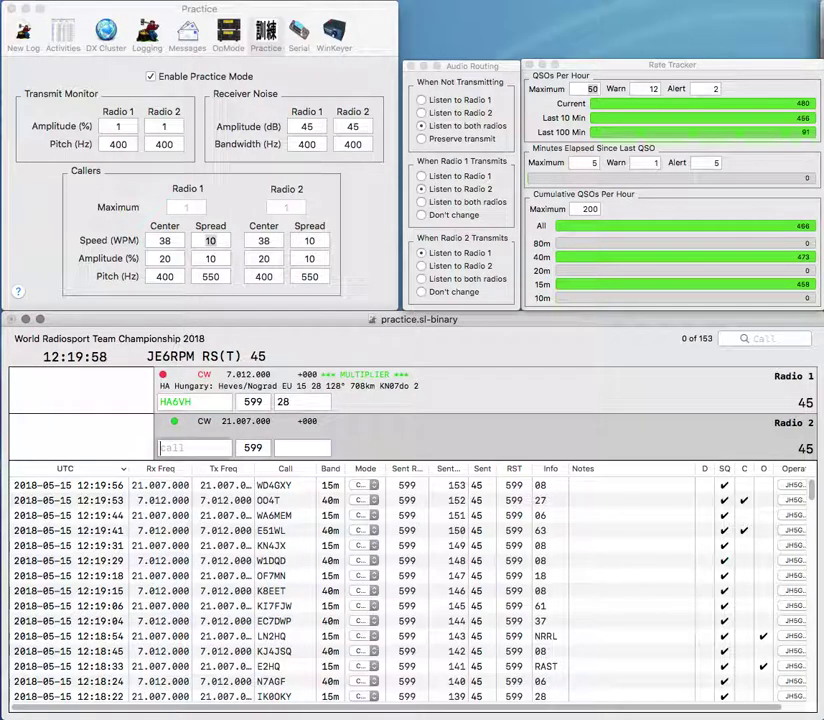
text(GTN)
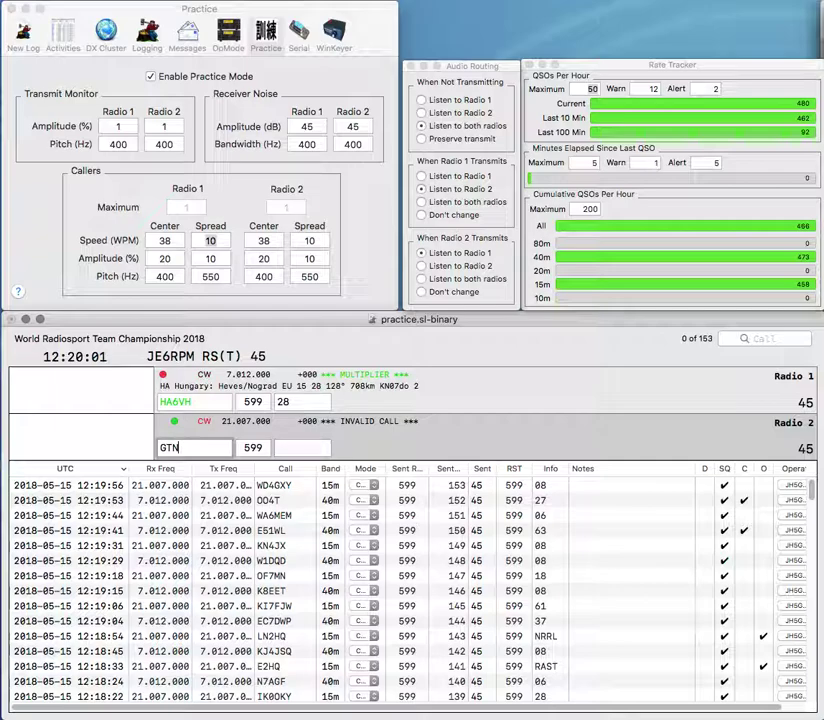
key(Return)
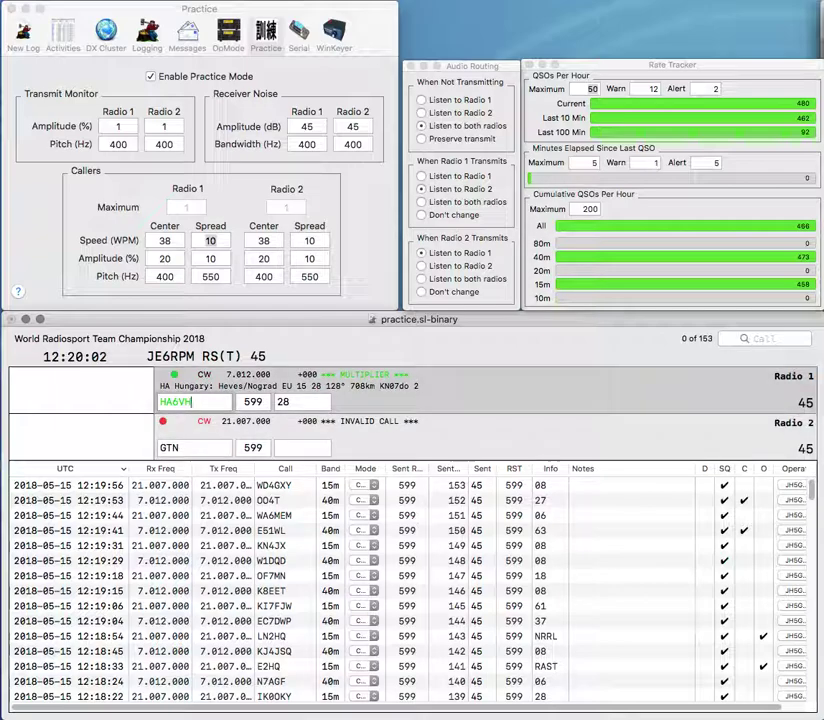
Complete the Radio 2 call as G4BTN and work W4AFB on Radio 1, logging them with exchanges 27 and 08.
click(166, 448)
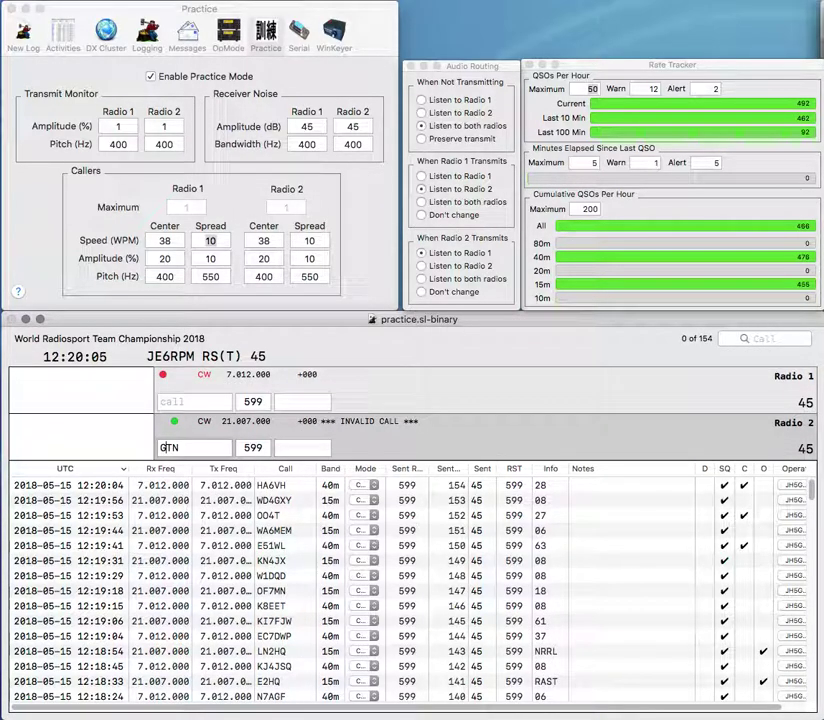
text(4B)
key(Return)
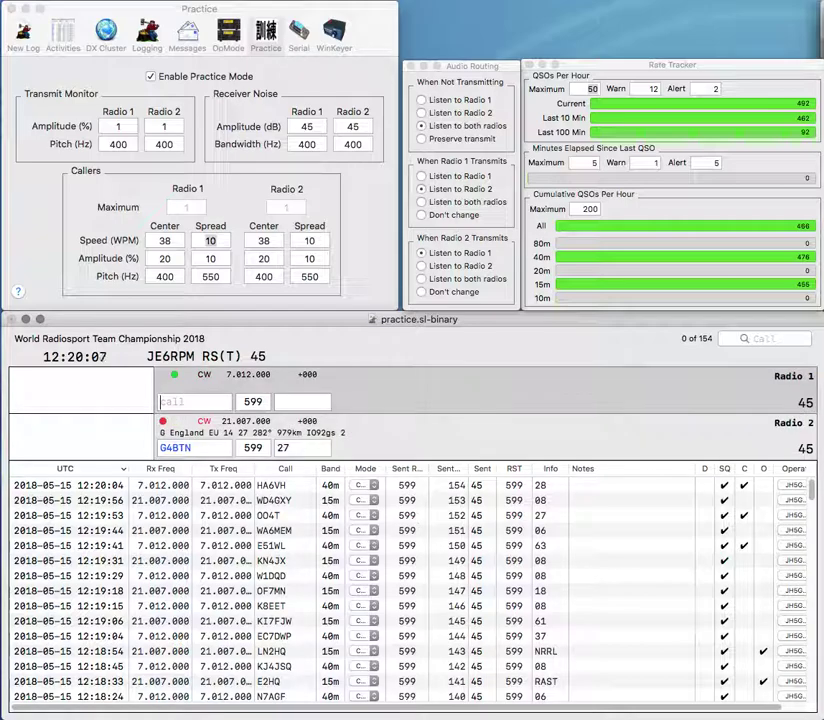
text(W4AFB)
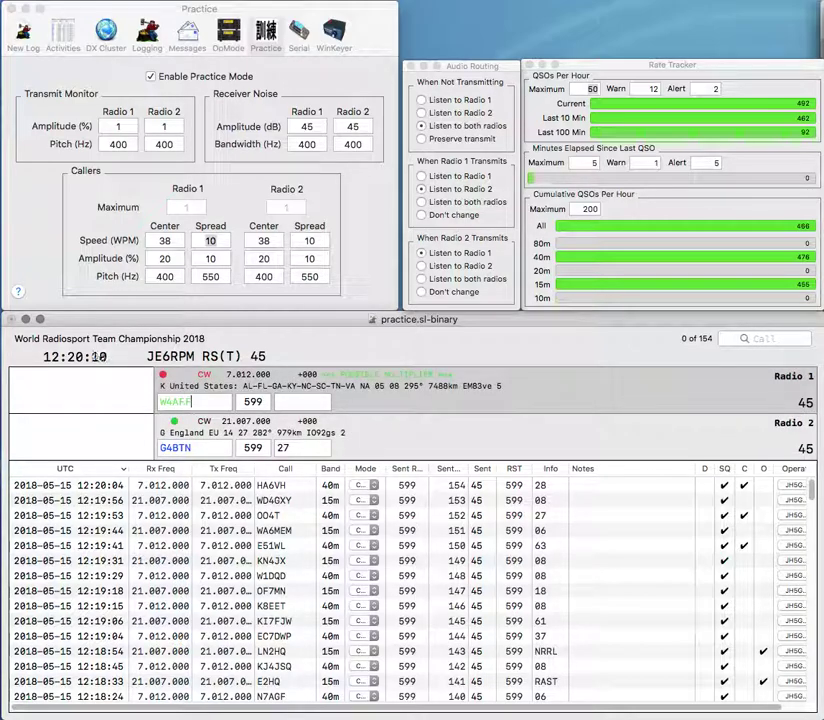
key(Return)
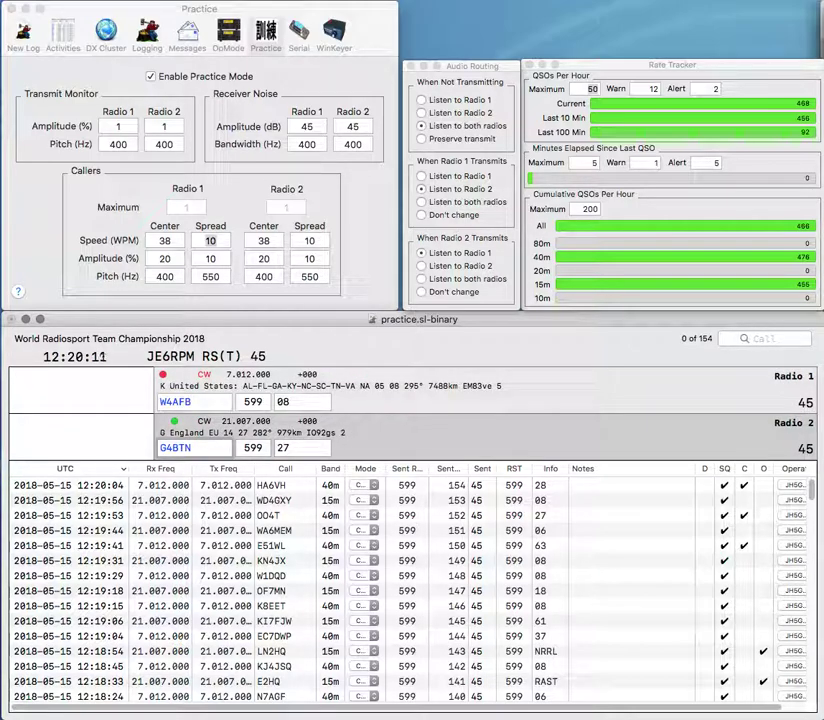
key(Return)
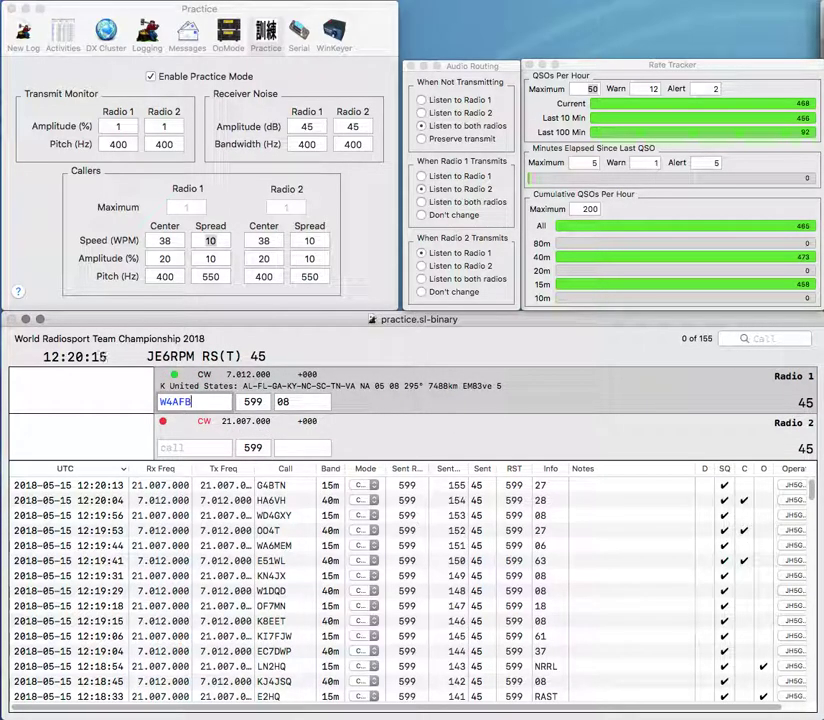
key(Return)
Answer the callers WO7USA on Radio 2 and RZ5A on Radio 1, sending each their exchange.
text(WO7USA)
key(Return)
text(RZ5A)
key(Return)
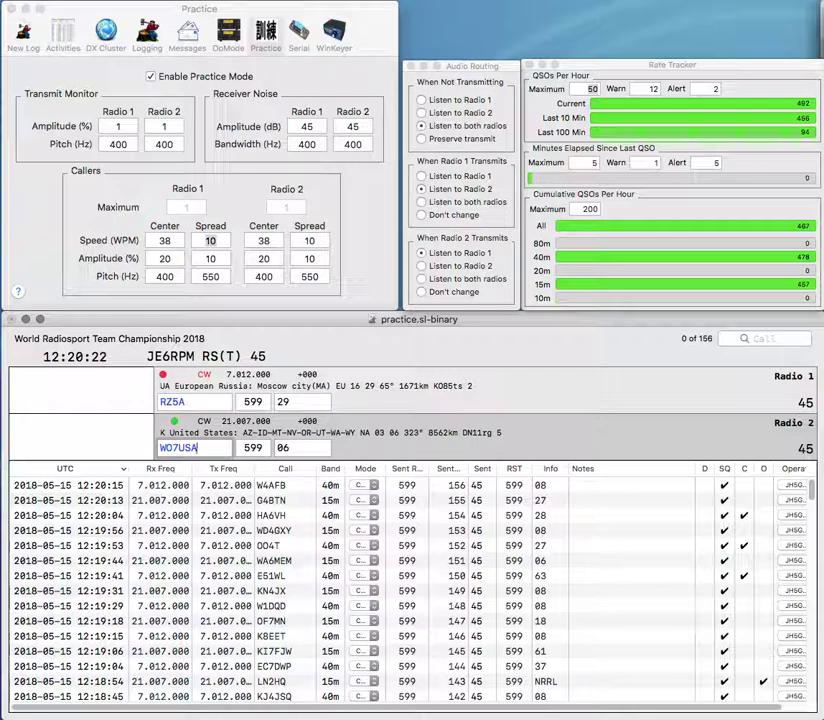
Correct the Radio 2 entry to WO8USA with exchange 8, and log it along with RZ5A on Radio 1 with exchange 29.
key(Left)
key(BackSpace)
text(8)
key(Return)
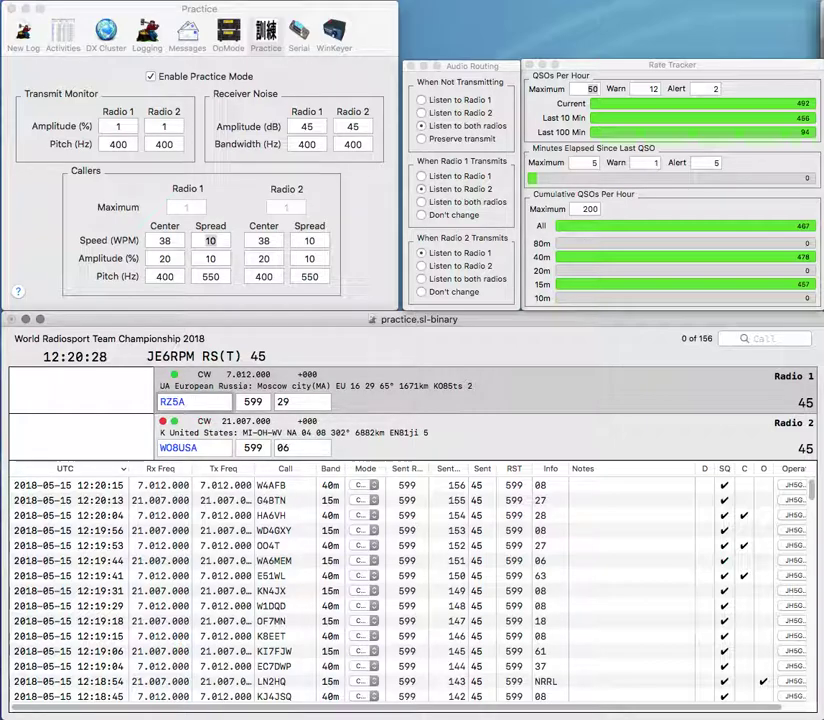
key(Return)
text(8)
key(Return)
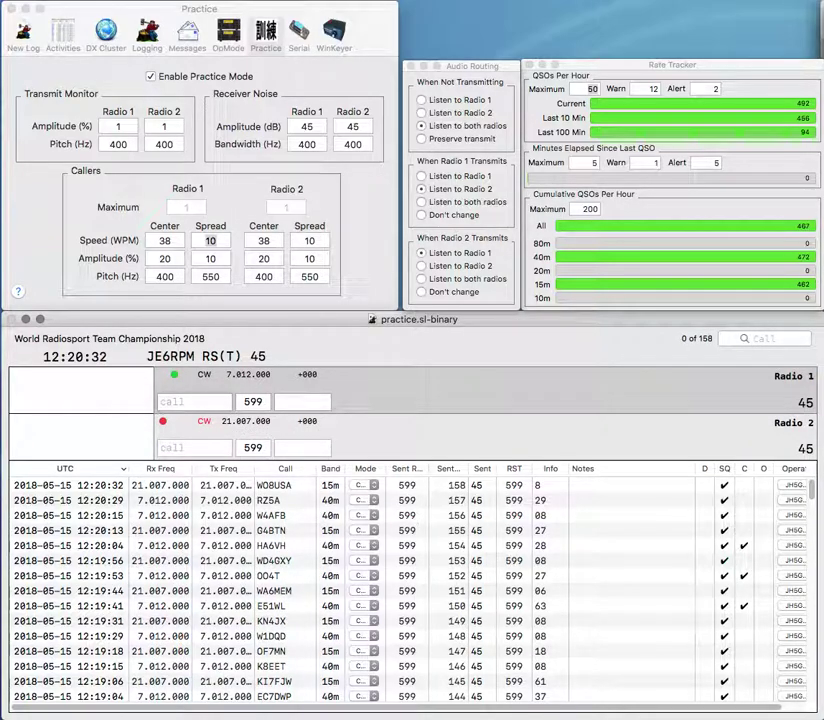
text(JH1GTY)
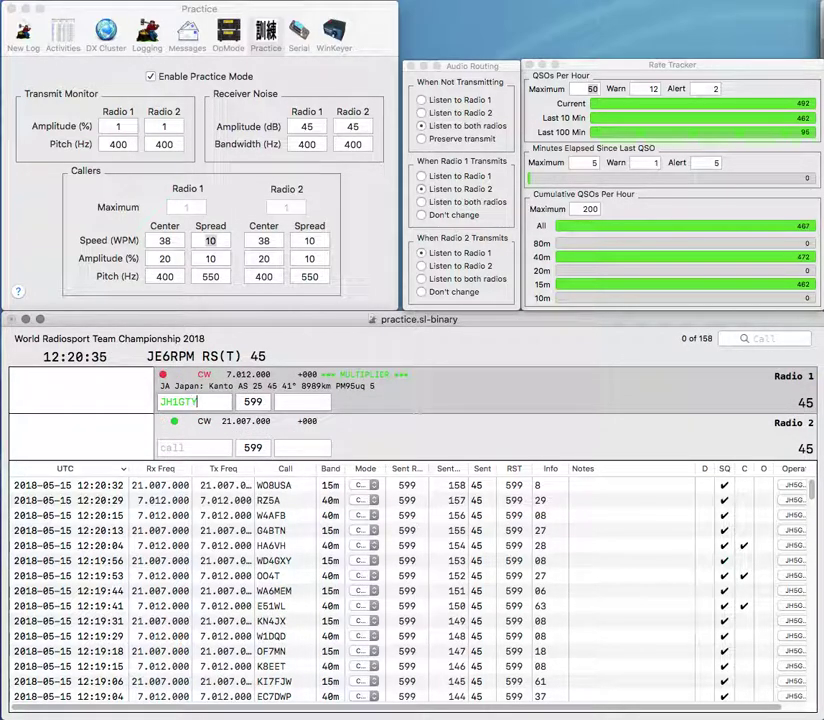
key(Return)
text(LW)
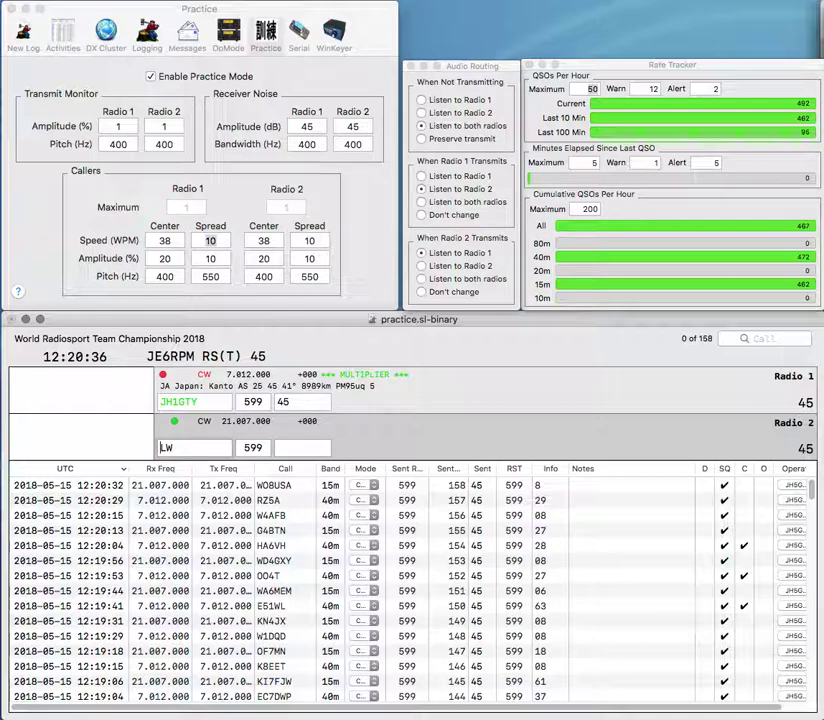
key(Return)
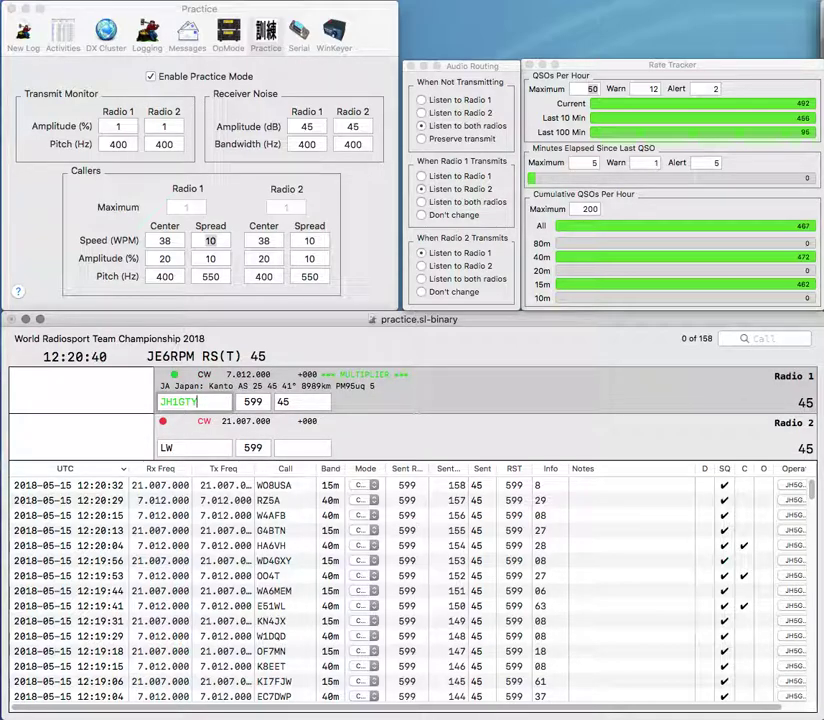
key(Return)
Complete the Radio 2 call as SK5LW and work K0DI/3 on Radio 1, logging them with exchanges 18 and 08.
text(SH)
key(BackSpace)
text(K5)
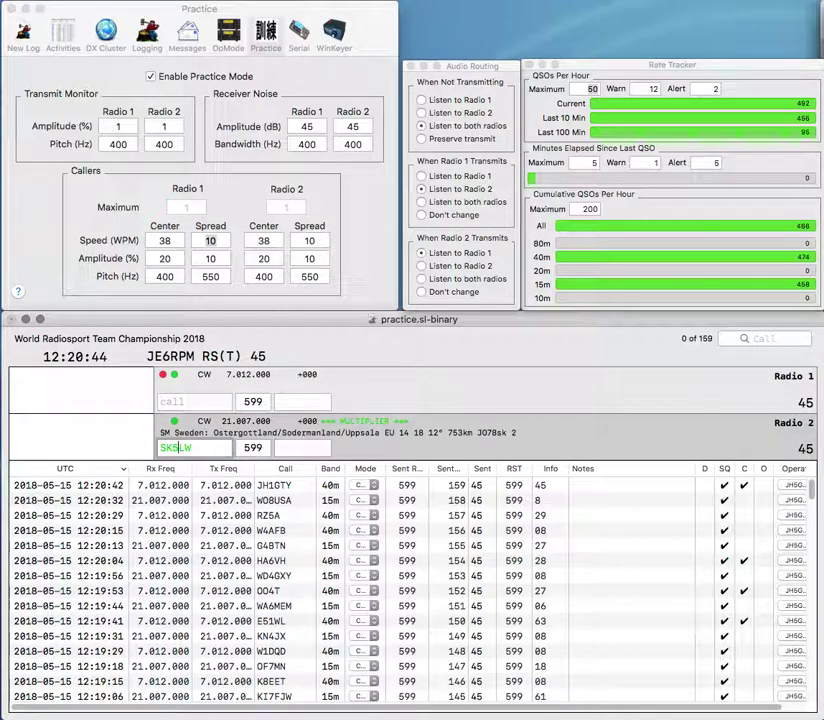
key(Return)
text(K0DI/3)
key(Return)
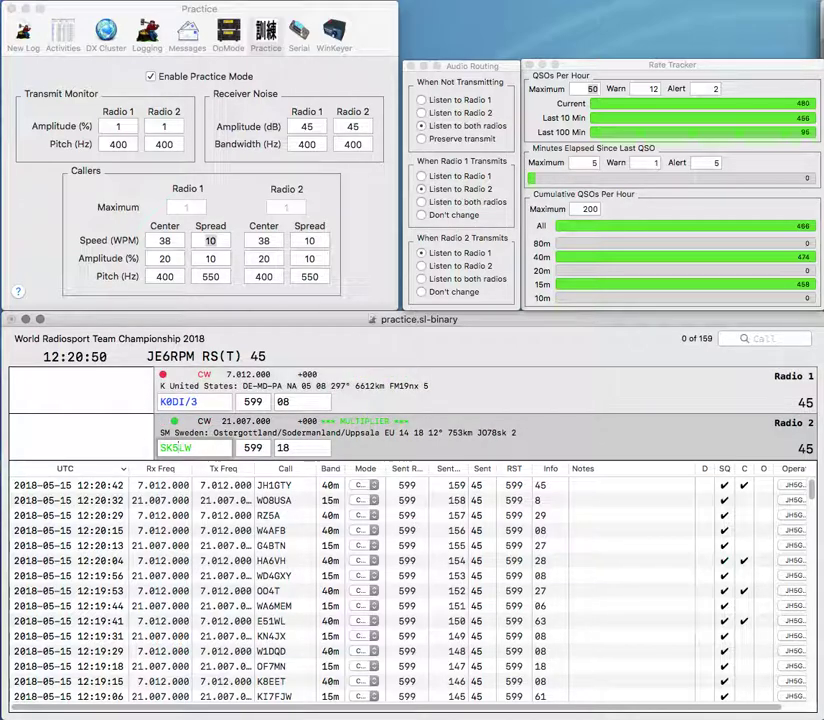
key(Return)
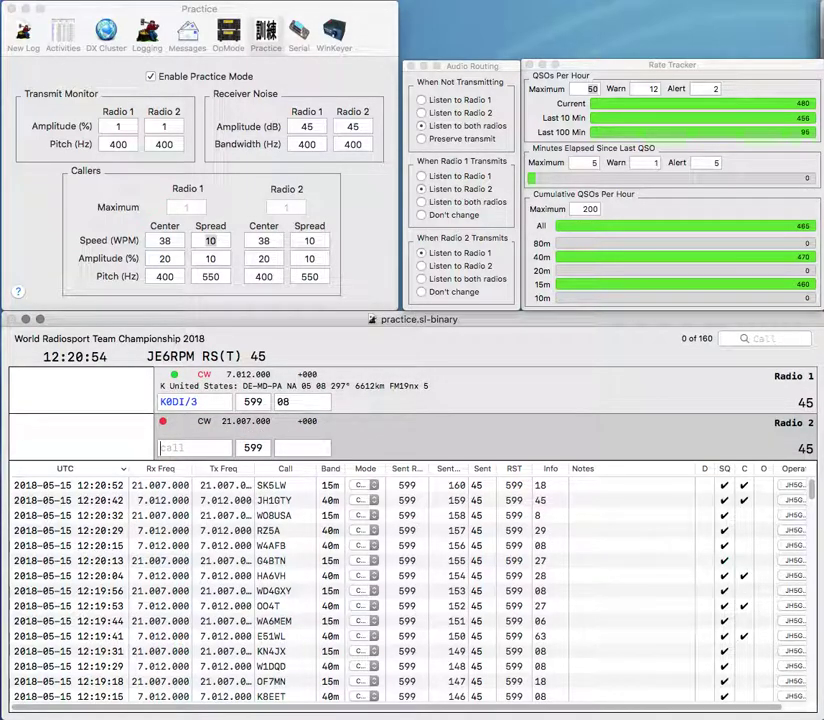
key(Return)
Work KD2MLV on Radio 2 and log it with exchange 08, entering the partial call 1OP on Radio 1.
text(KD2MLV)
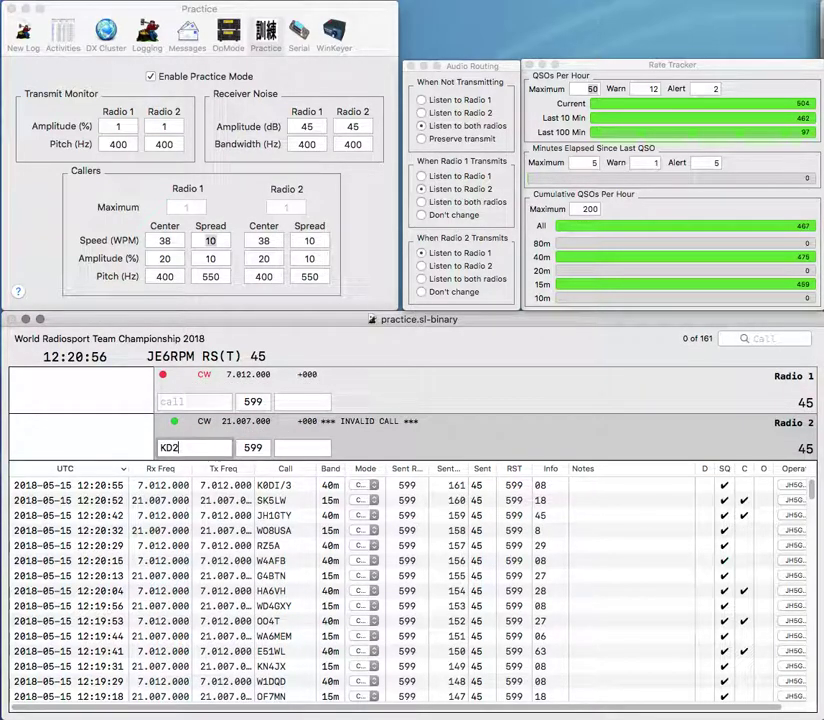
key(Return)
text(10P)
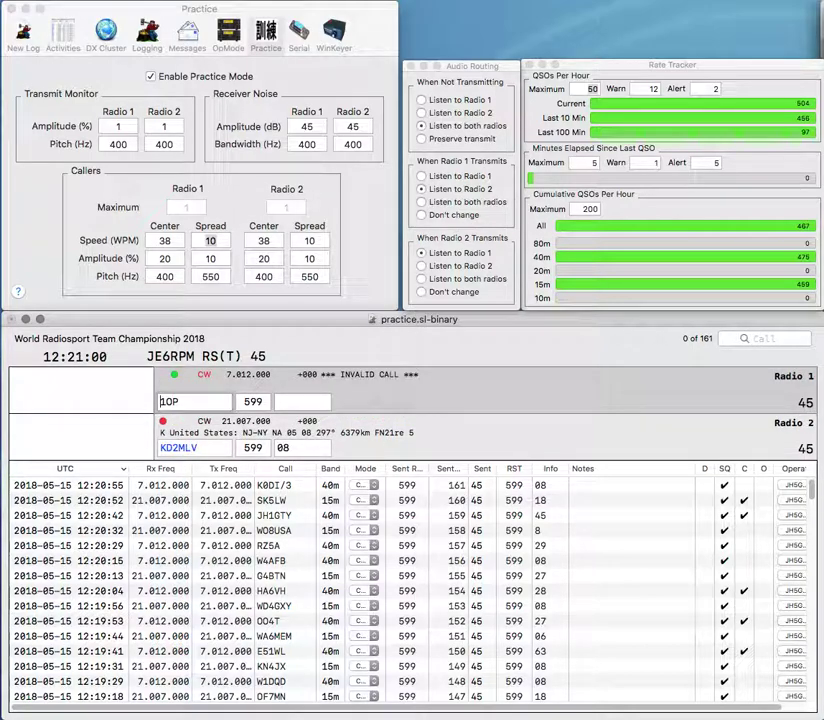
key(Return)
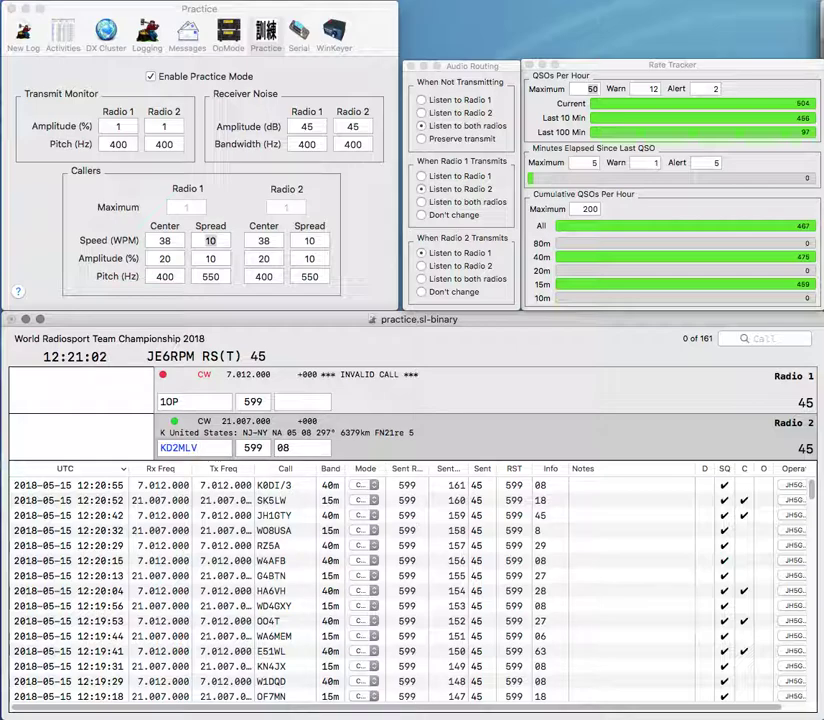
key(Return)
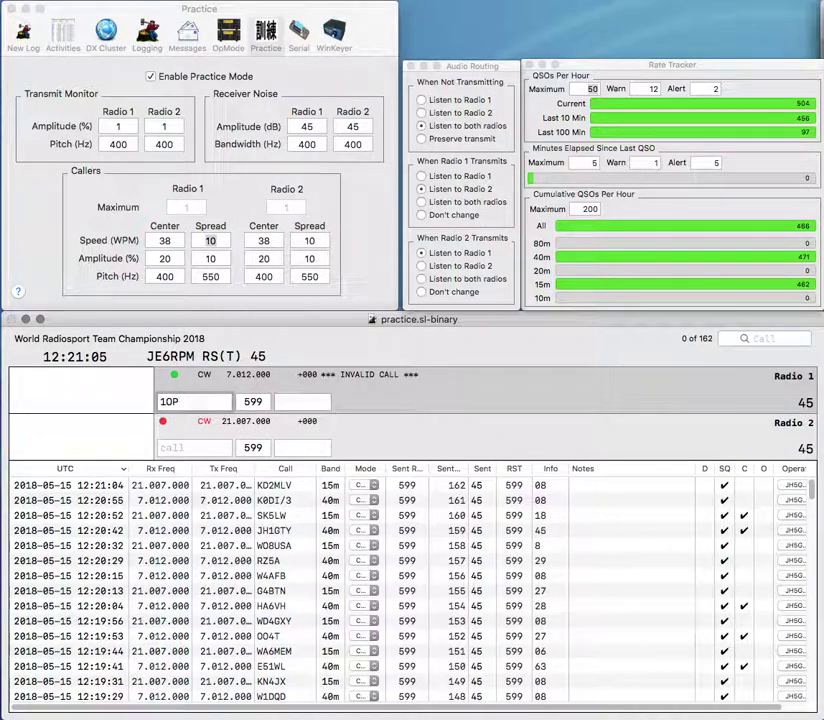
Complete the Radio 1 call as DD1OP and work K6AAM on Radio 2, logging them with exchanges 28 and 06.
text(DD)
key(Return)
key(backslash)
text(K6AA)
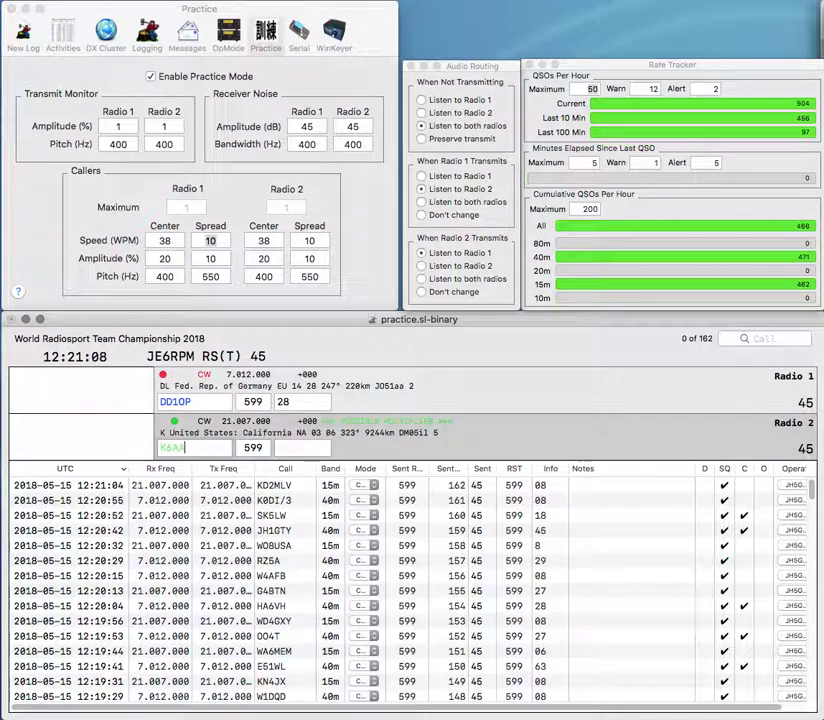
text(M)
key(backslash)
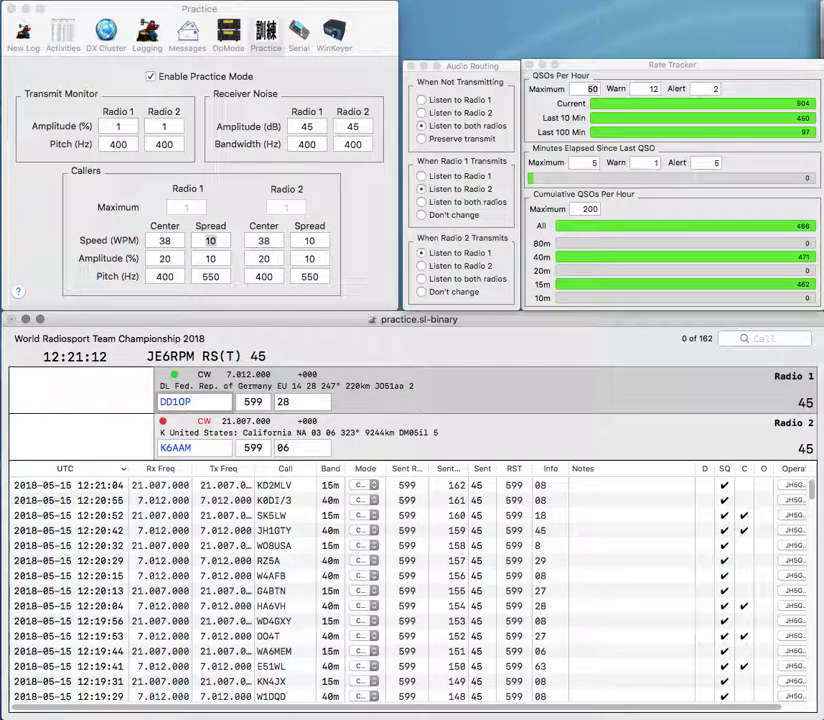
key(Return)
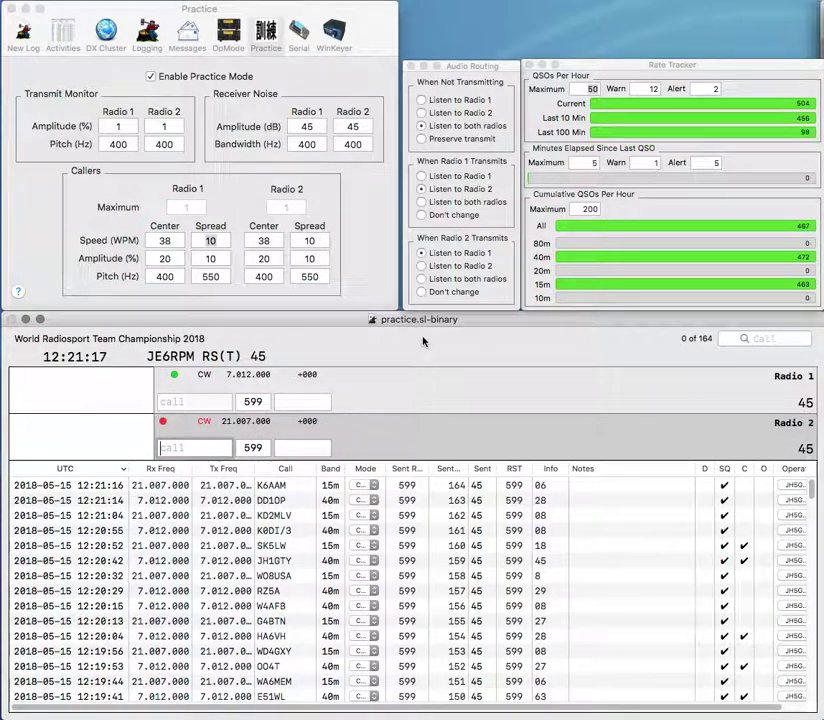
Turn off practice mode and switch away from the logging program.
click(152, 77)
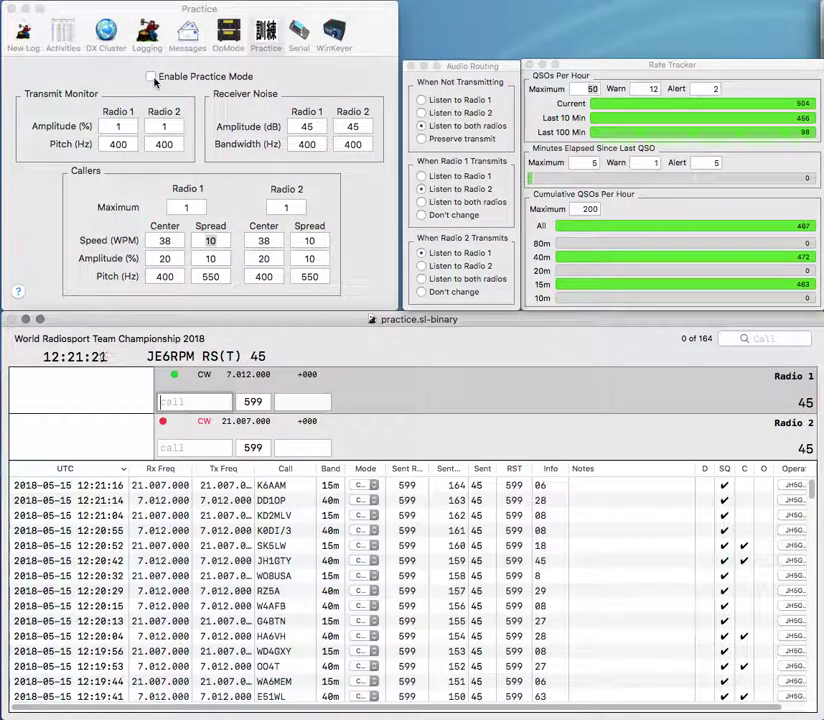
key(super+Tab)
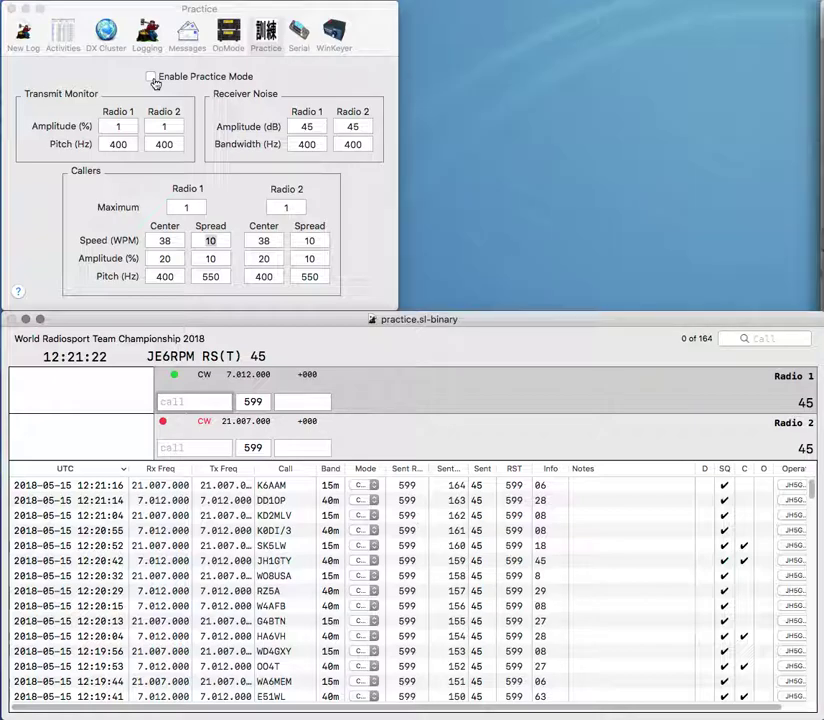